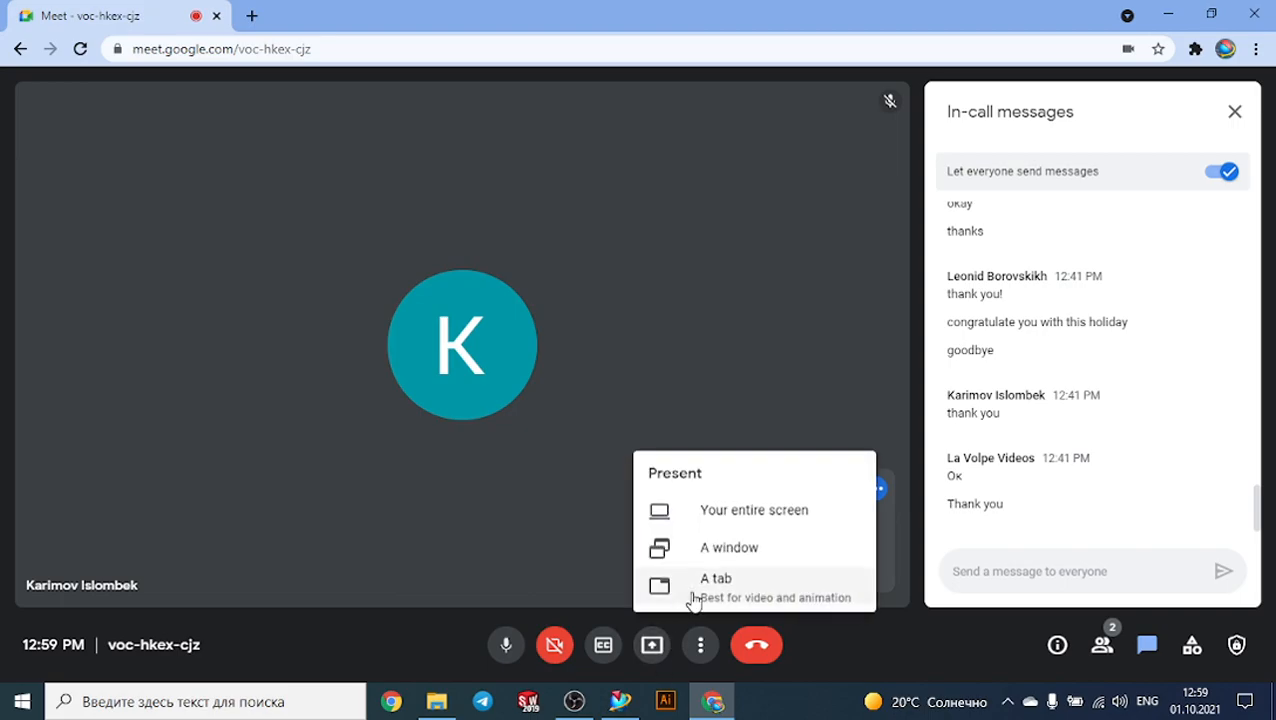
Present the entire screen to the Google Meet call and hide the screen-sharing notice.
left_click(719, 517)
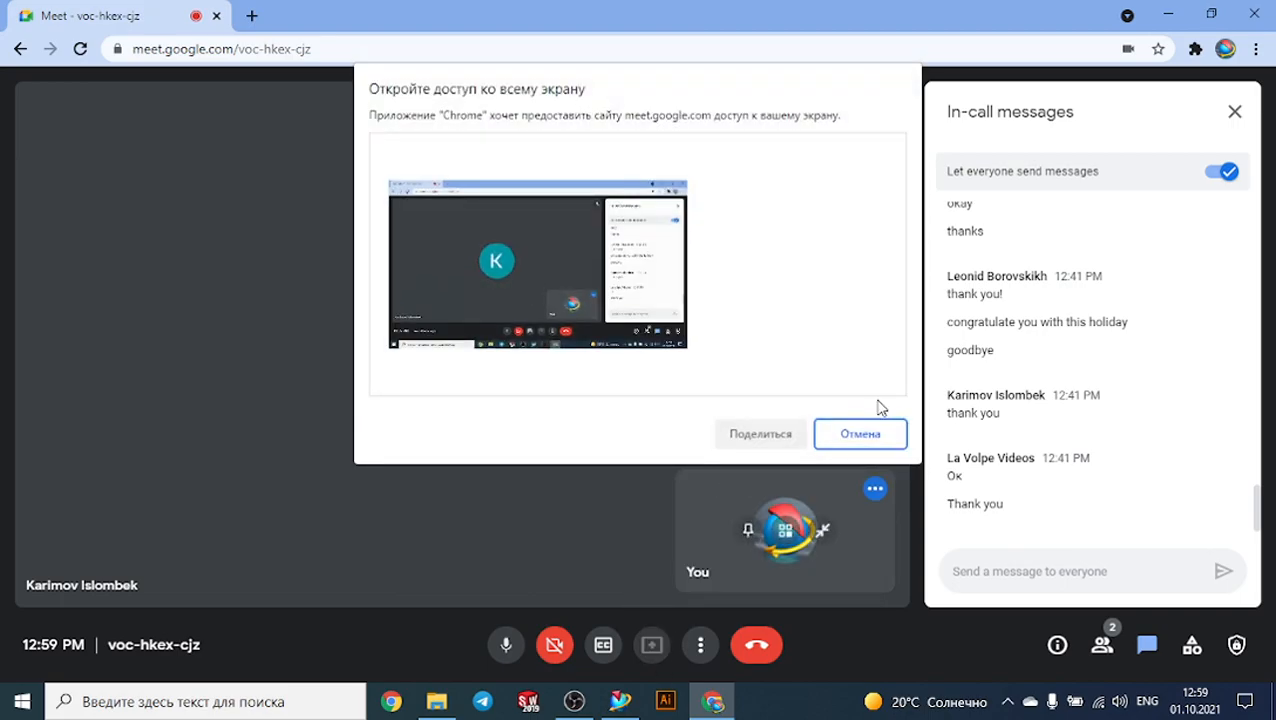
left_click(762, 430)
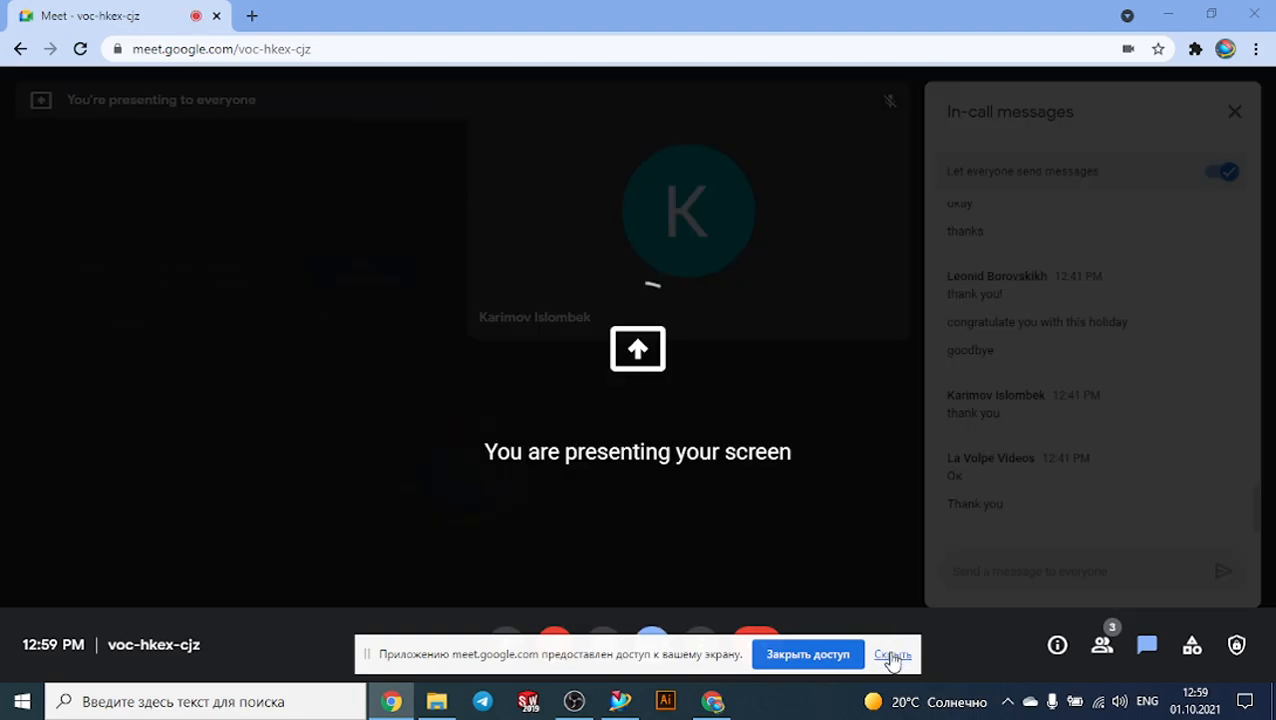
left_click(892, 654)
Switch to NX and create a new part from the Model template in millimetres, named model1.prt.
left_click(620, 701)
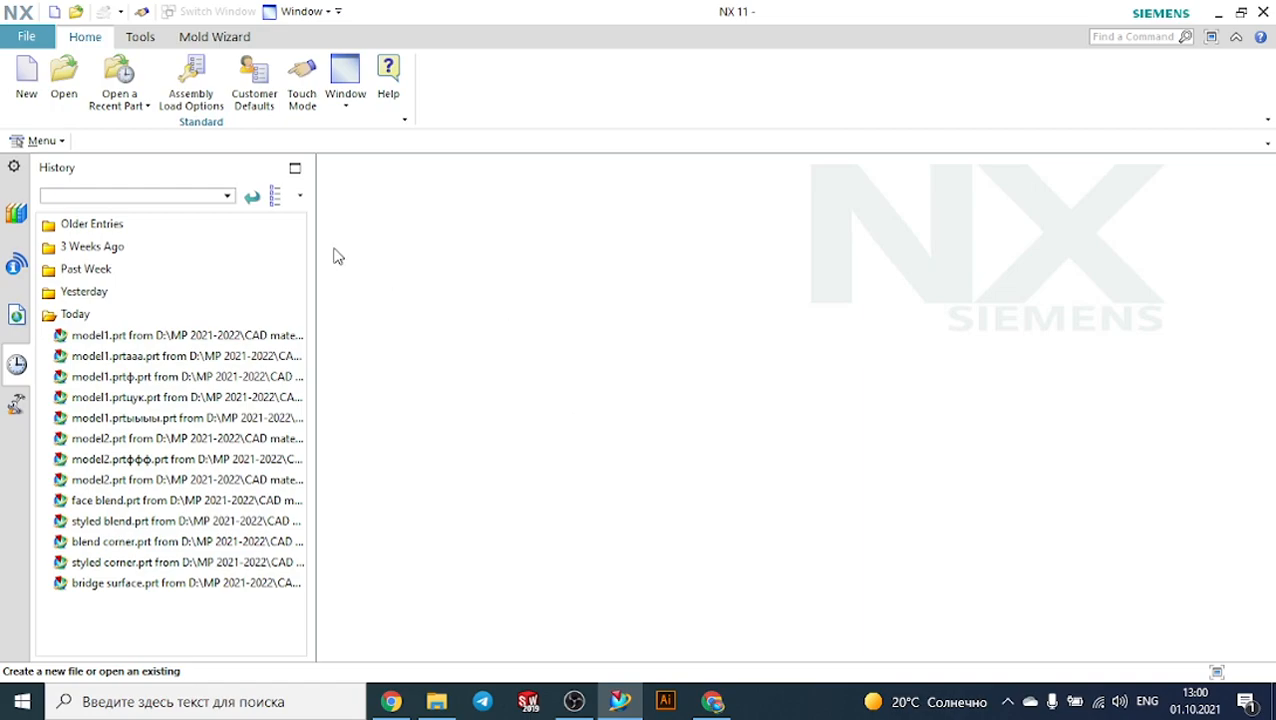
left_click(27, 68)
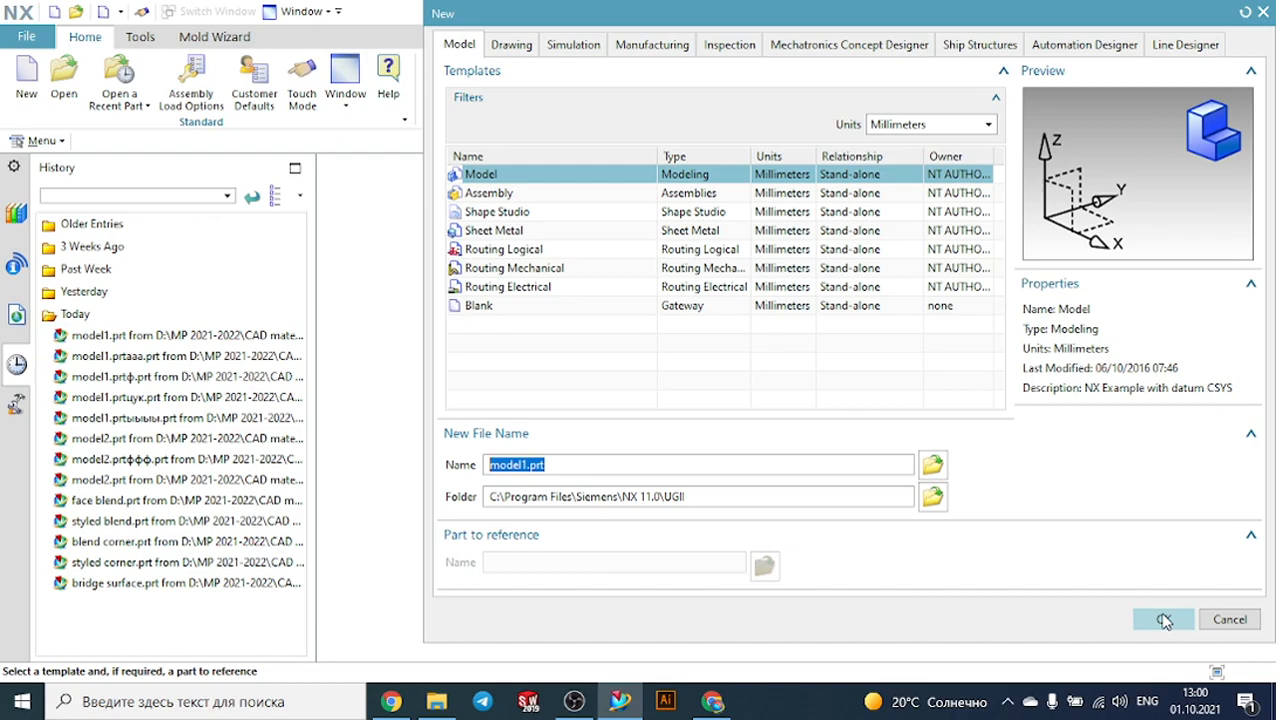
left_click(1164, 620)
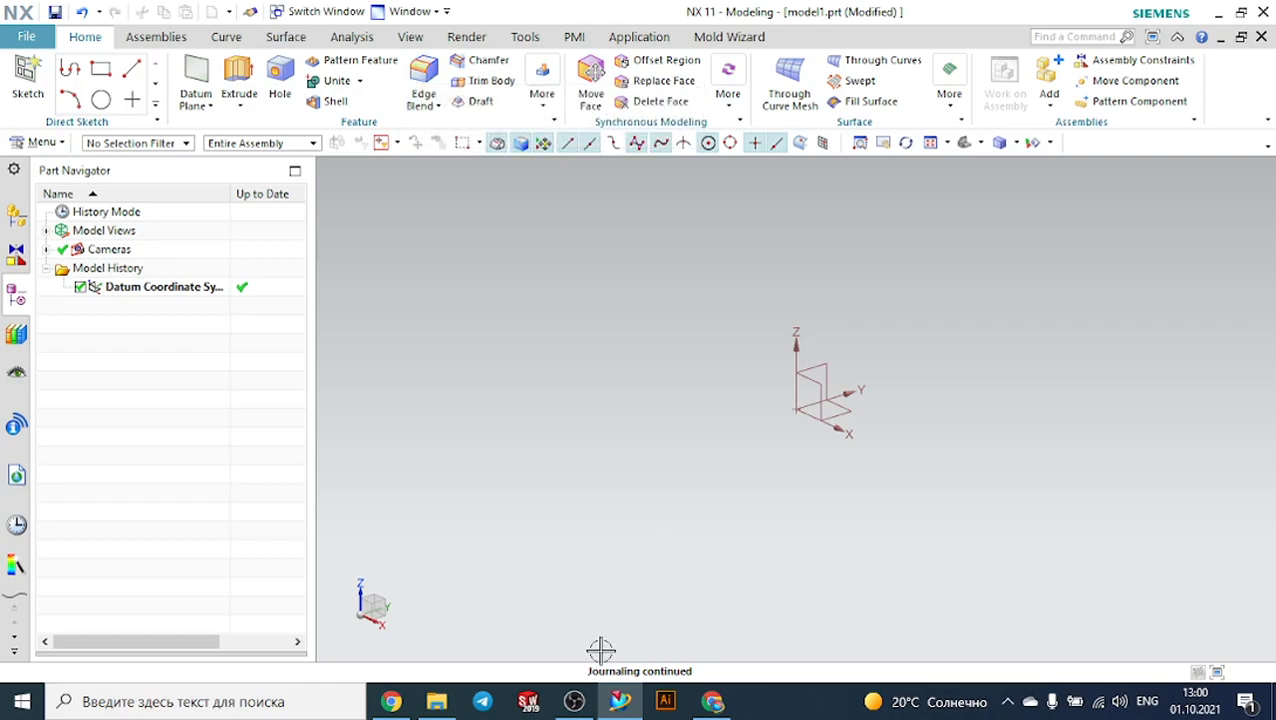
Check the Meet call and the OBS recording, dismiss the Chrome notification, and return to NX.
left_click(719, 705)
left_click(713, 702)
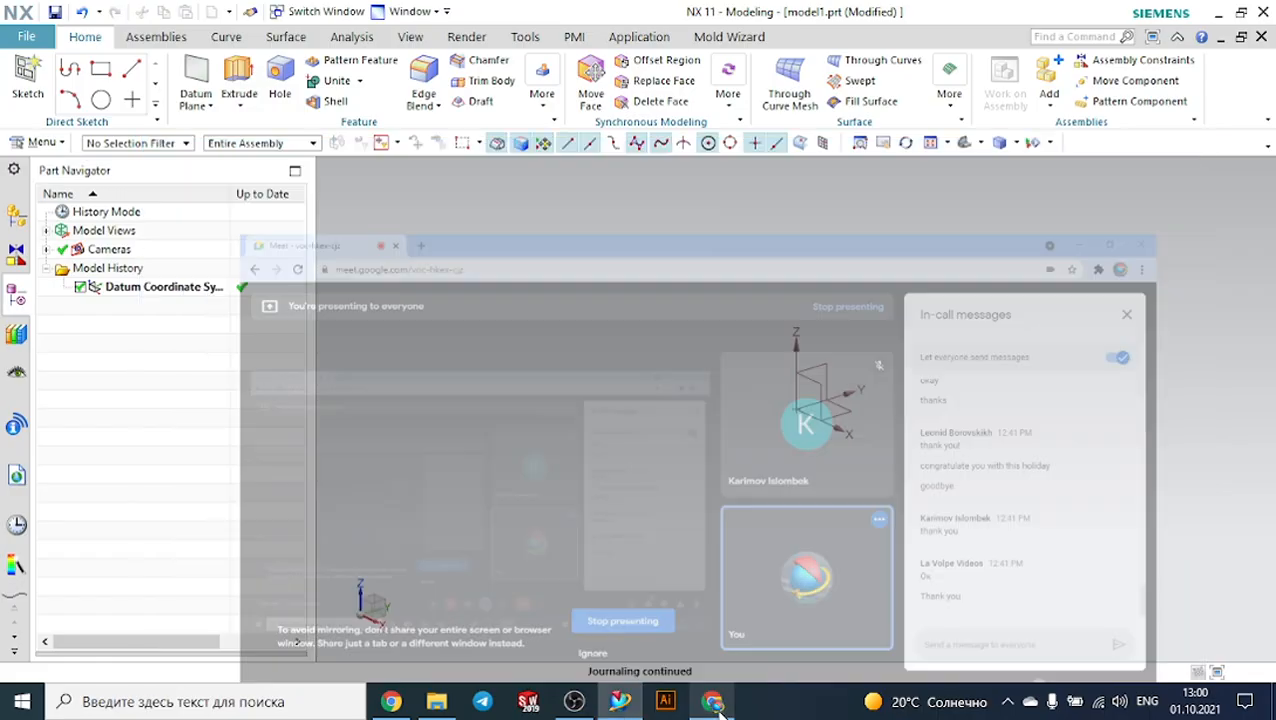
left_click(574, 701)
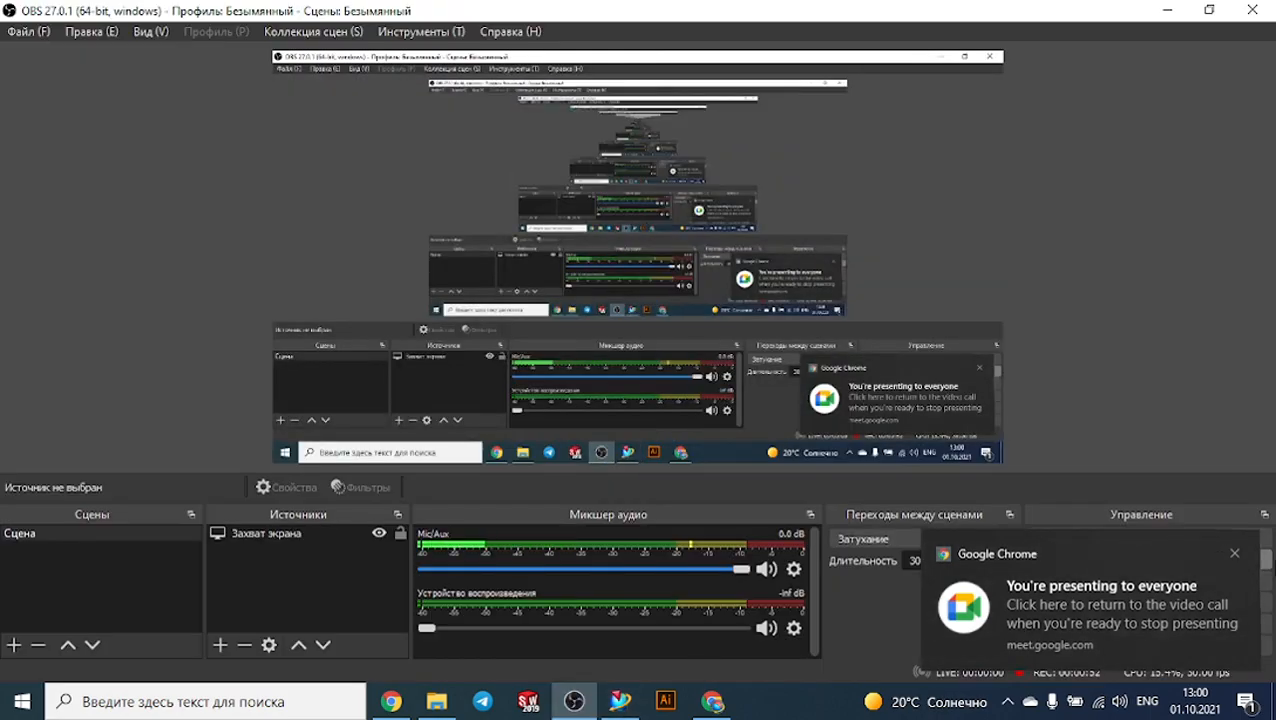
left_click(1236, 555)
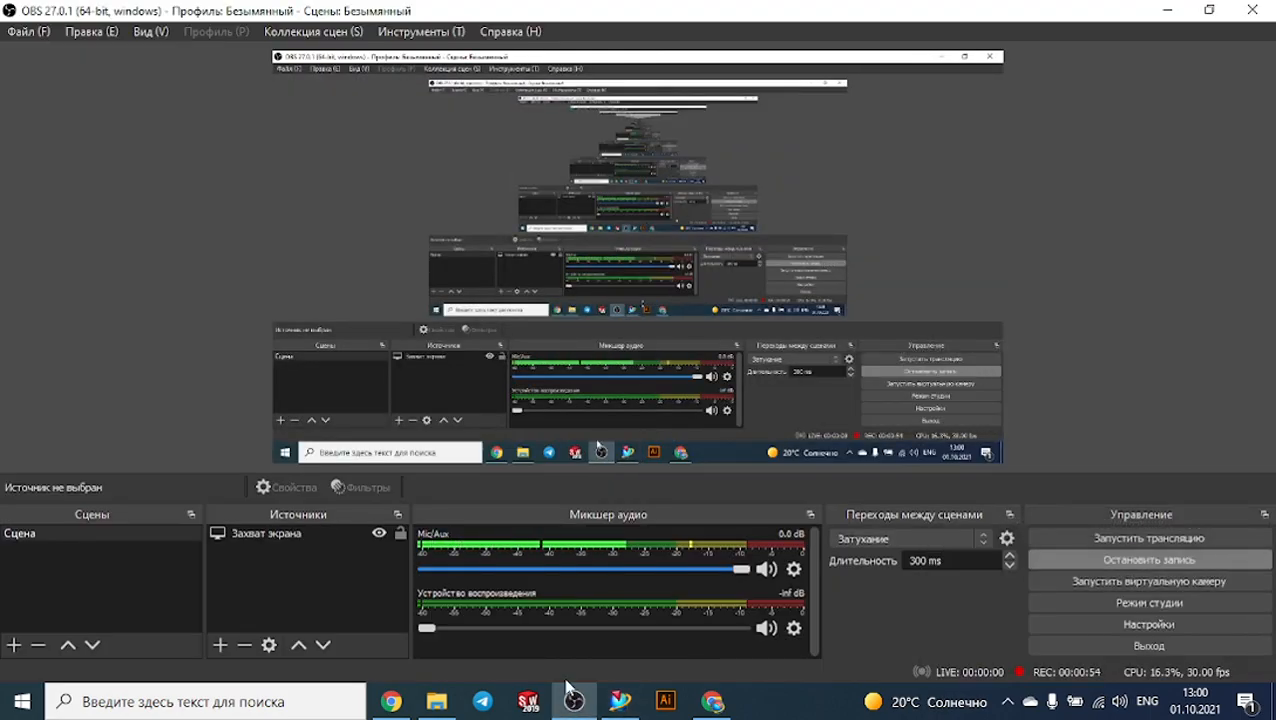
left_click(620, 703)
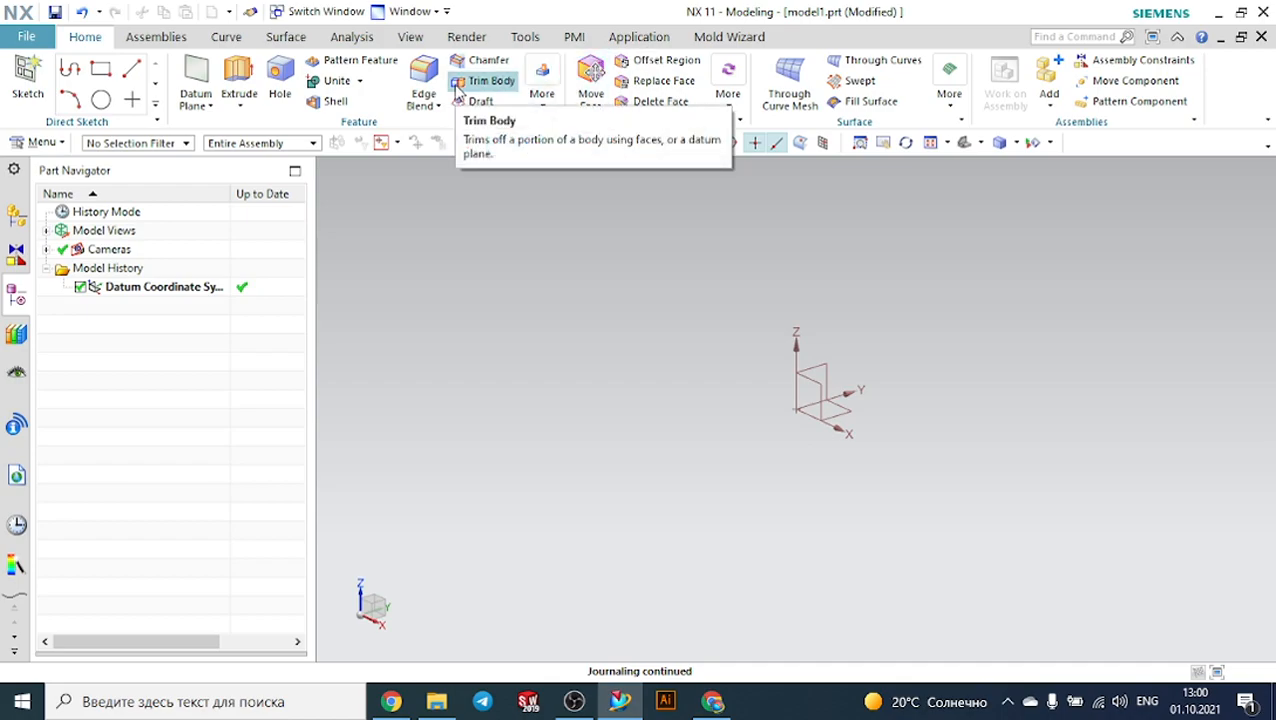
left_click(287, 37)
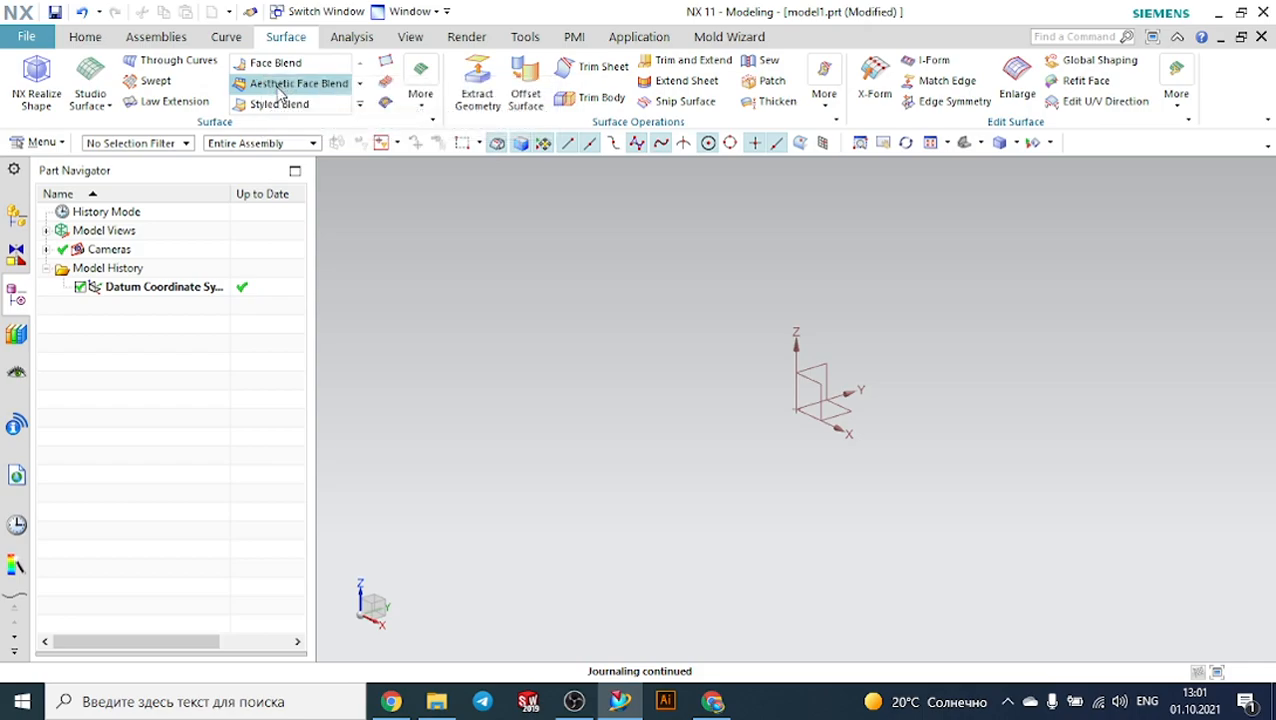
left_click(360, 106)
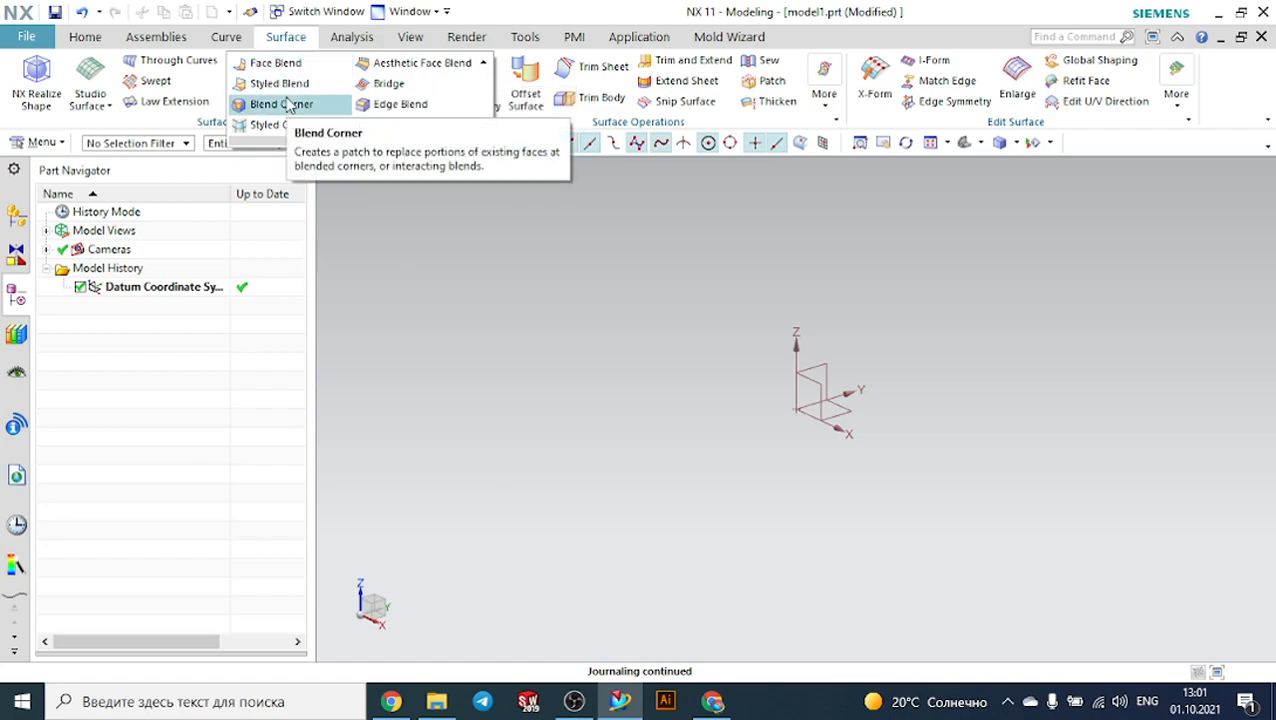
left_click(461, 290)
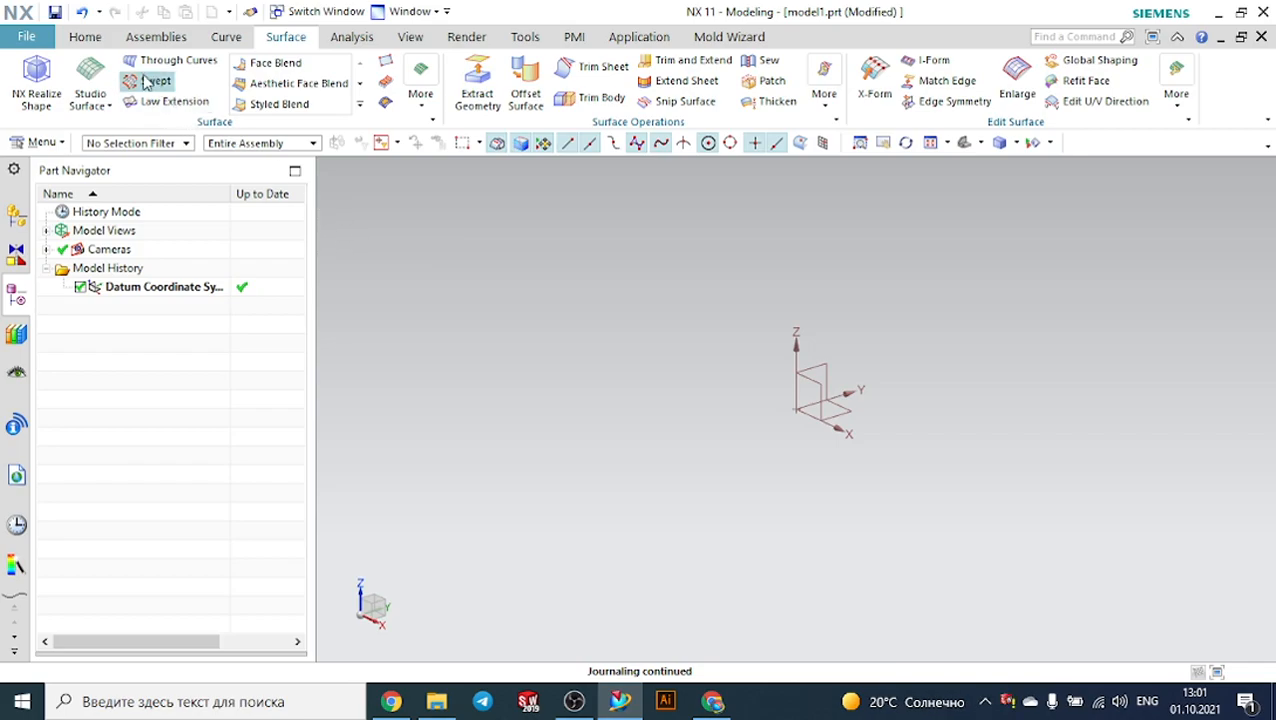
Create a sketch on the YZ plane of the datum coordinate system.
left_click(88, 40)
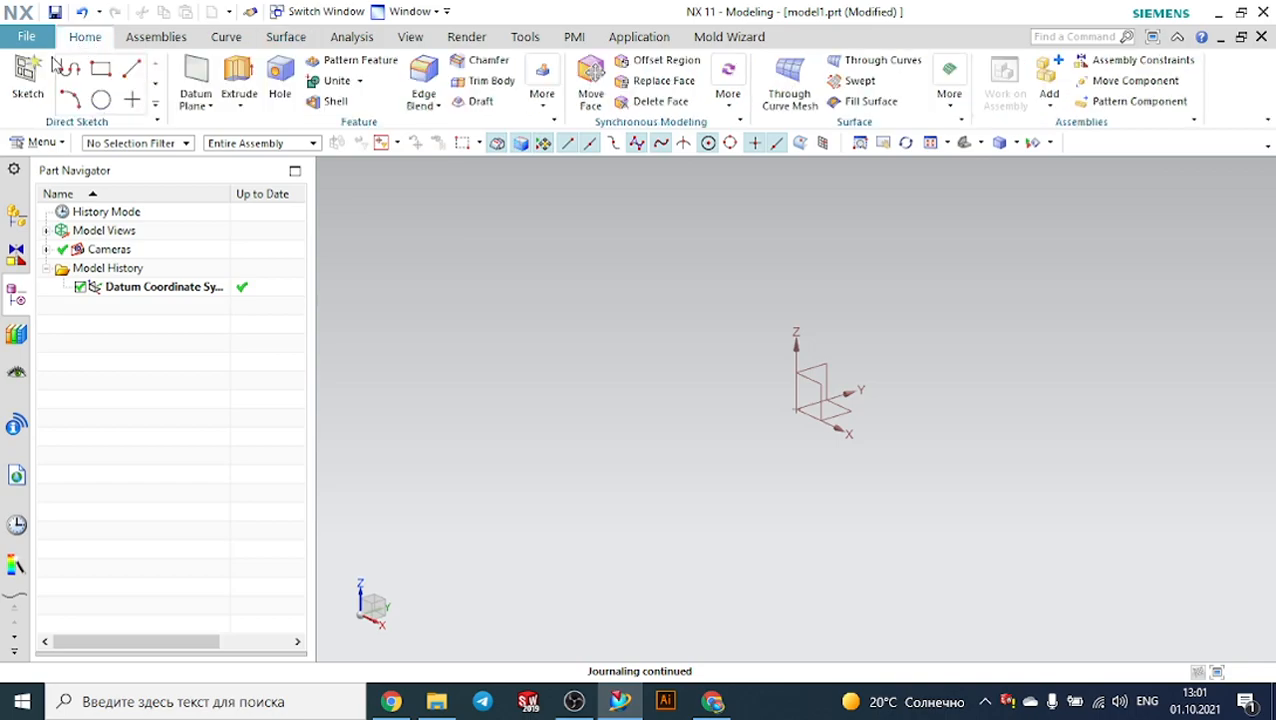
left_click(28, 72)
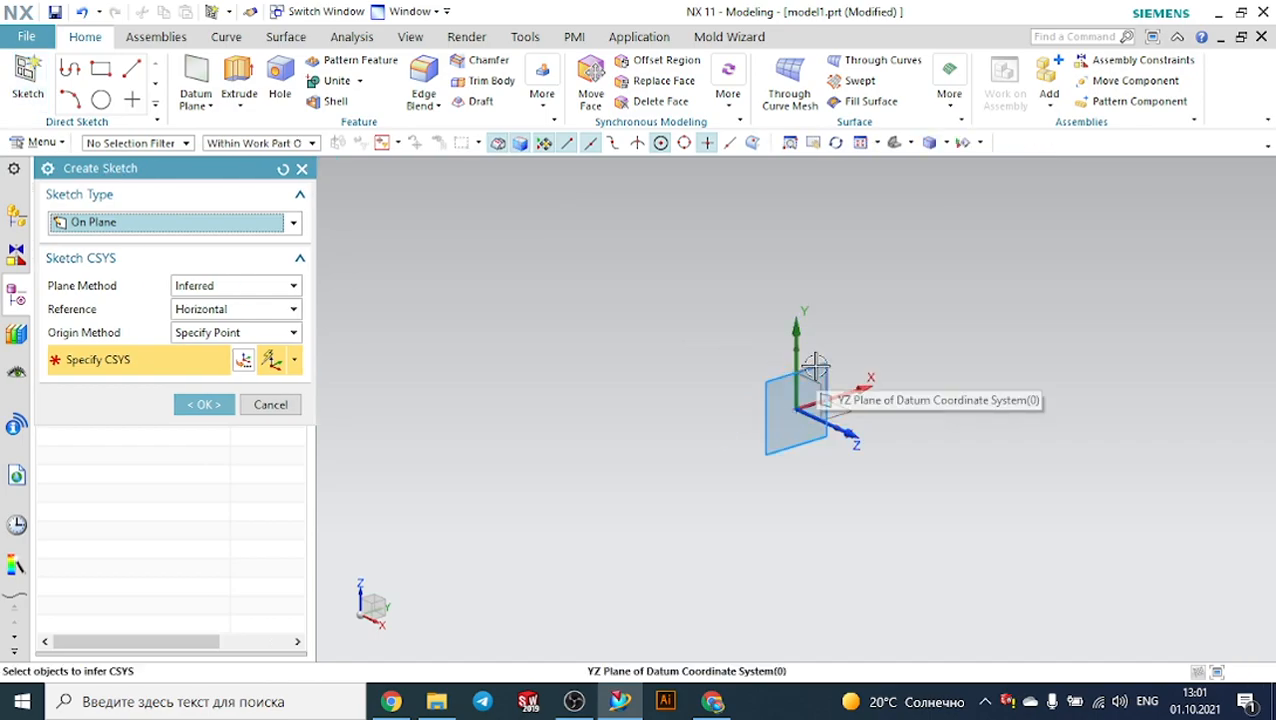
left_click(815, 382)
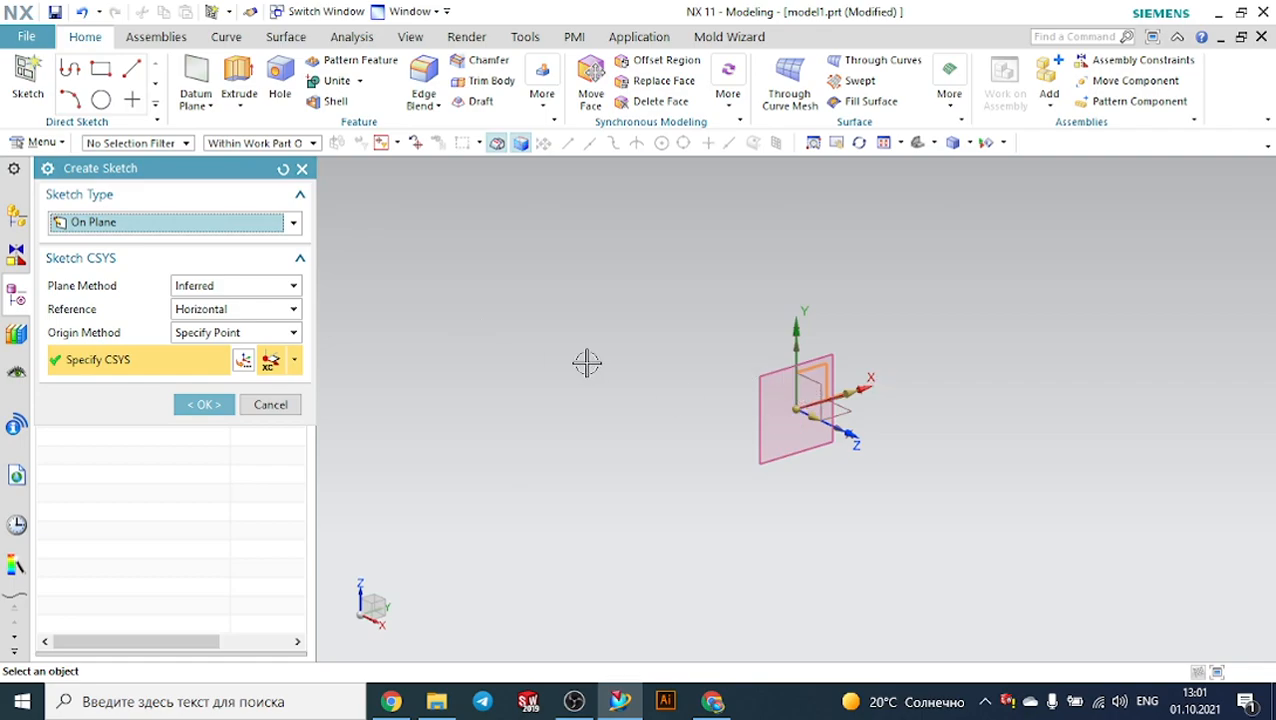
left_click(203, 406)
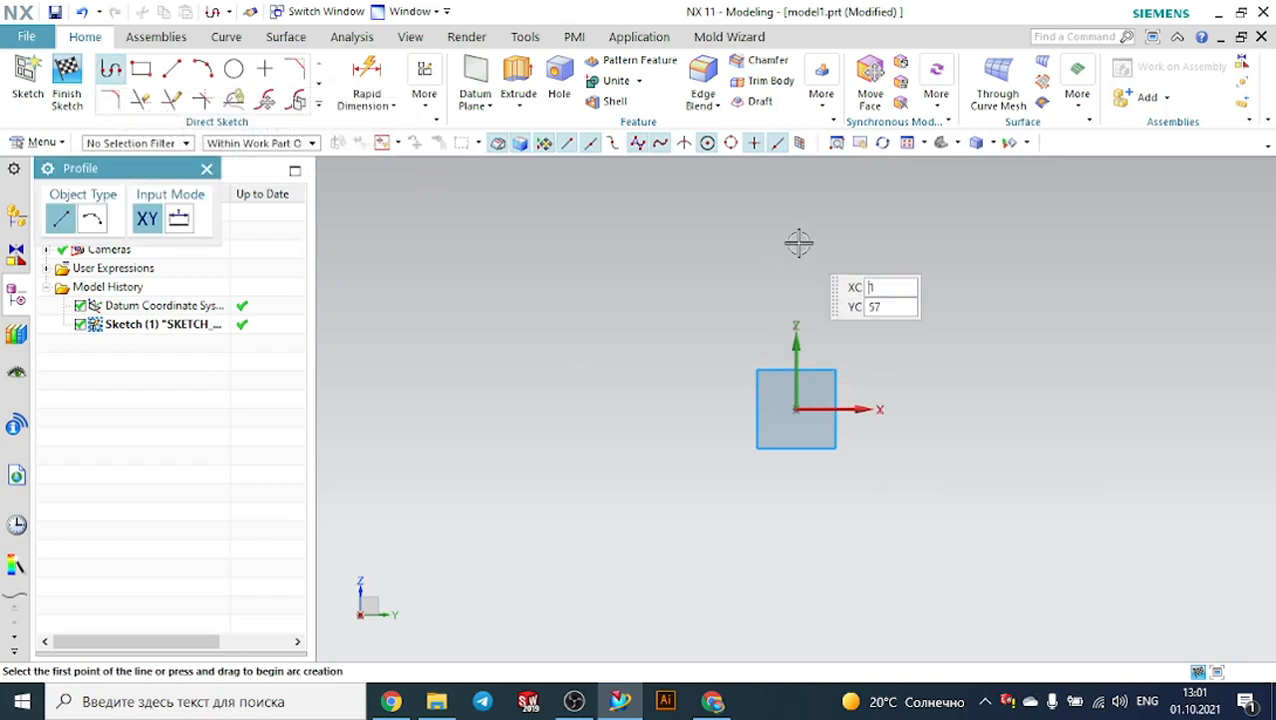
Sketch two connected lines meeting at the origin: a slanted one about 69.9 mm long and a horizontal one about 103 mm long.
left_click(684, 241)
left_click(796, 409)
left_click(1095, 418)
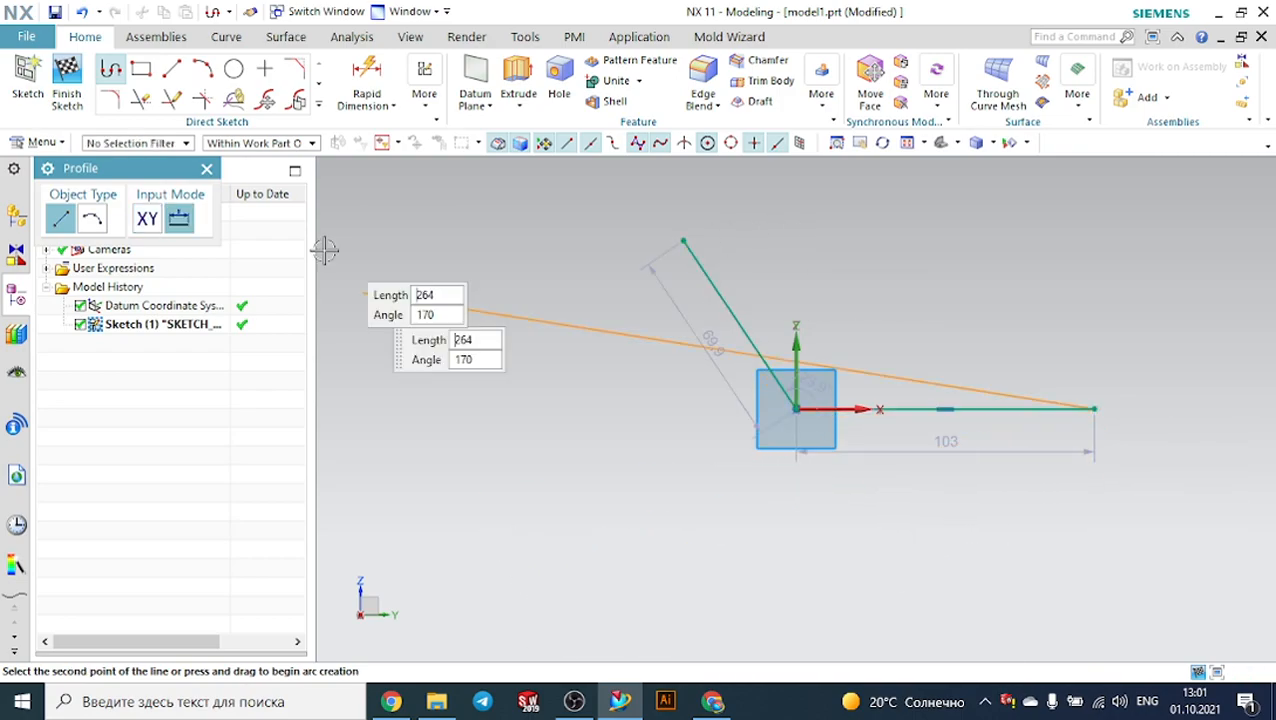
left_click(206, 168)
Extrude the two sketched lines into sheet faces with Symmetric Value limits and a distance of 43 mm.
left_click(518, 80)
middle_click_drag(975, 276, 911, 295)
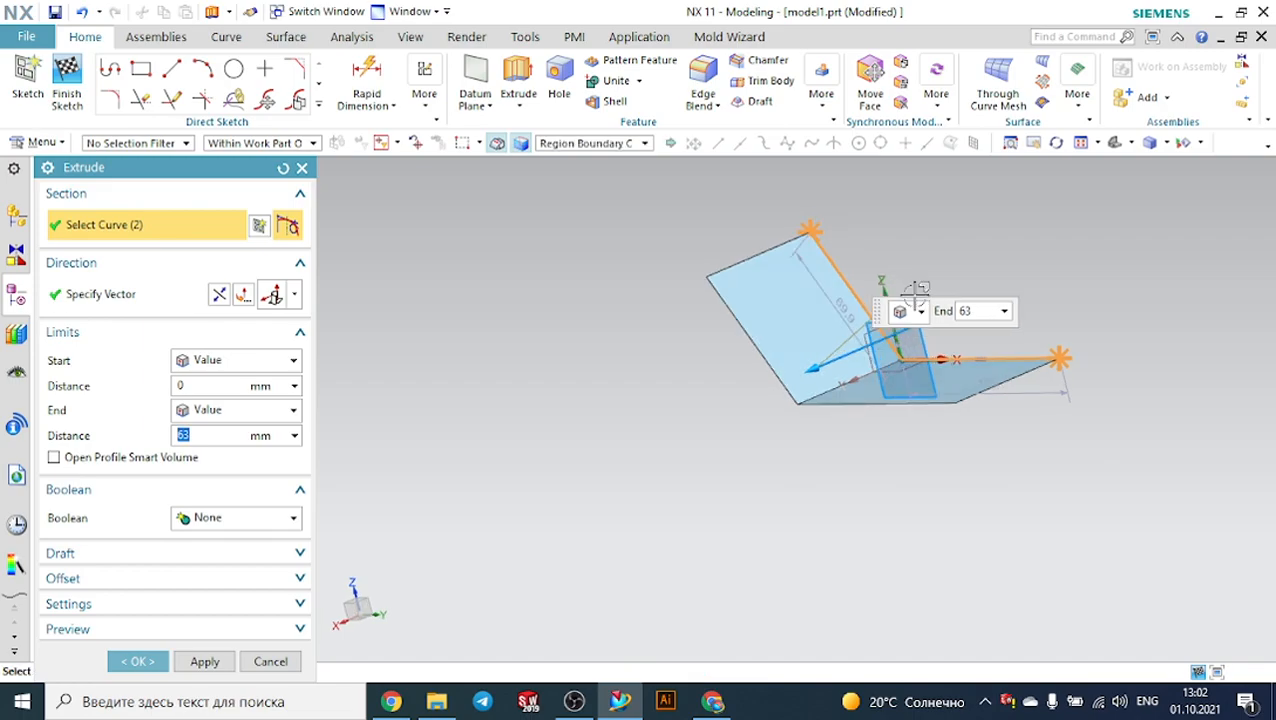
scroll(911, 297, "up", 3)
left_click(230, 360)
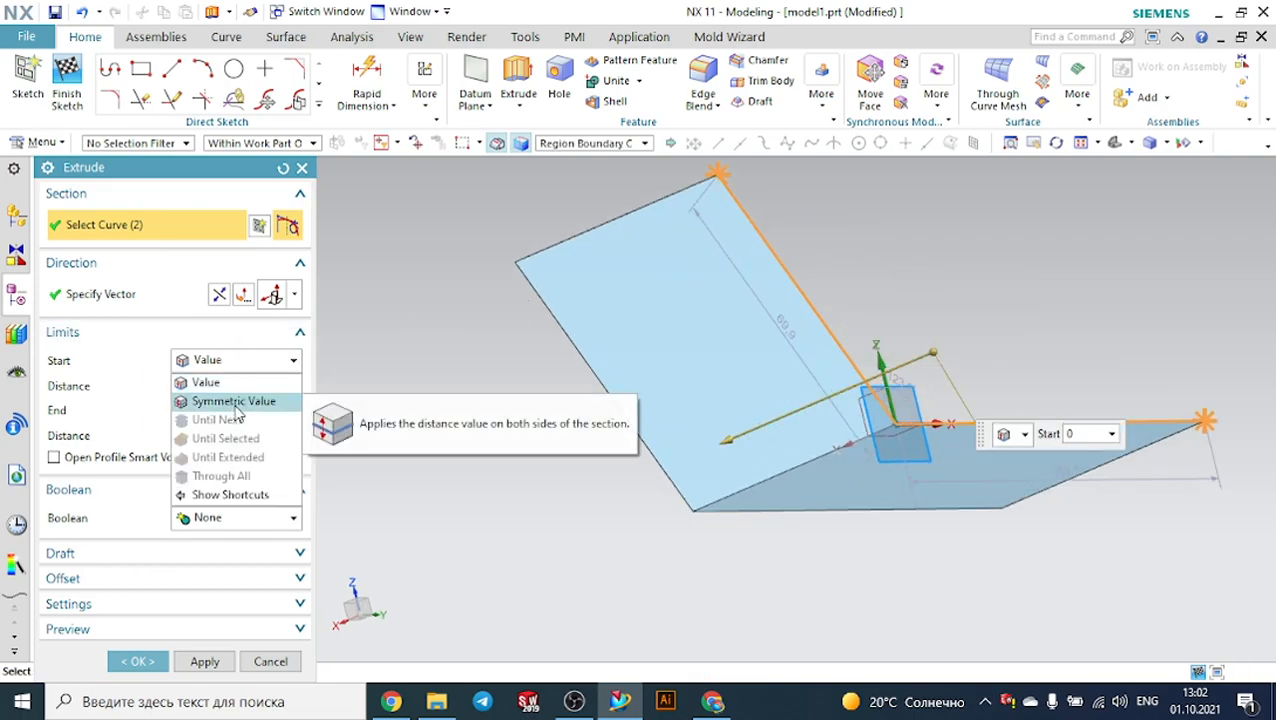
left_click(230, 401)
scroll(447, 376, "down", 3)
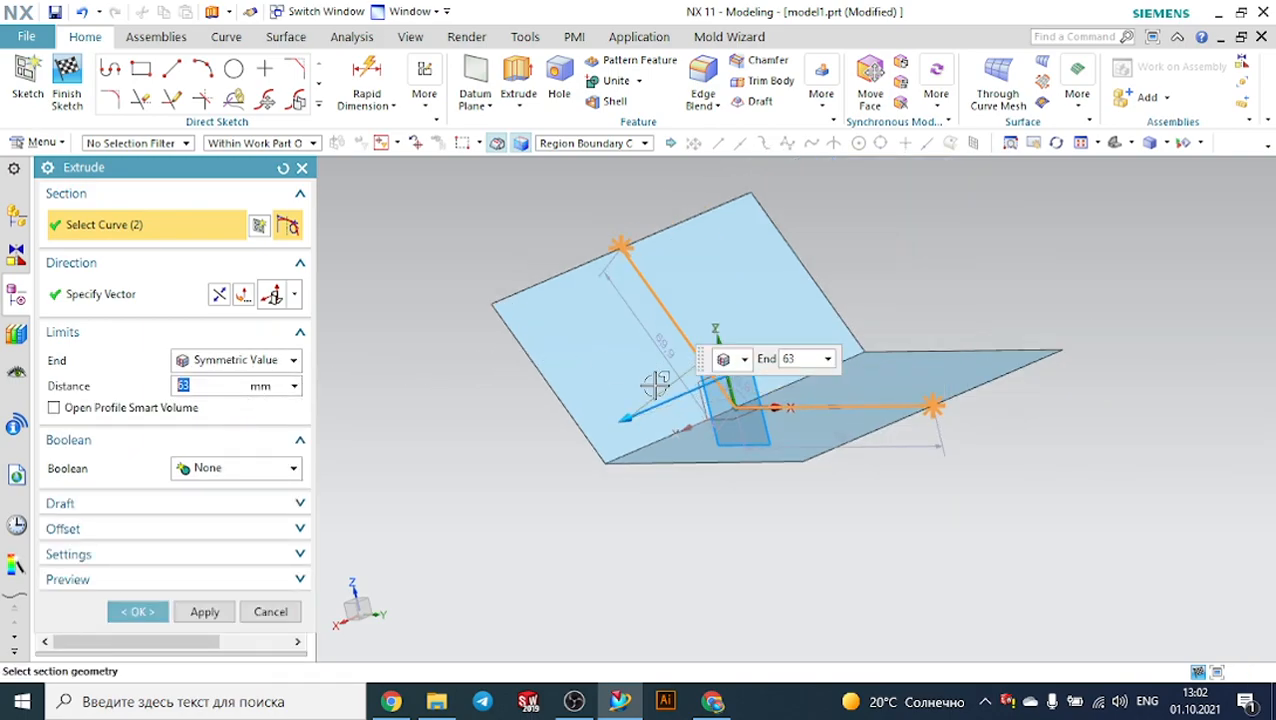
left_click_drag(607, 416, 658, 410)
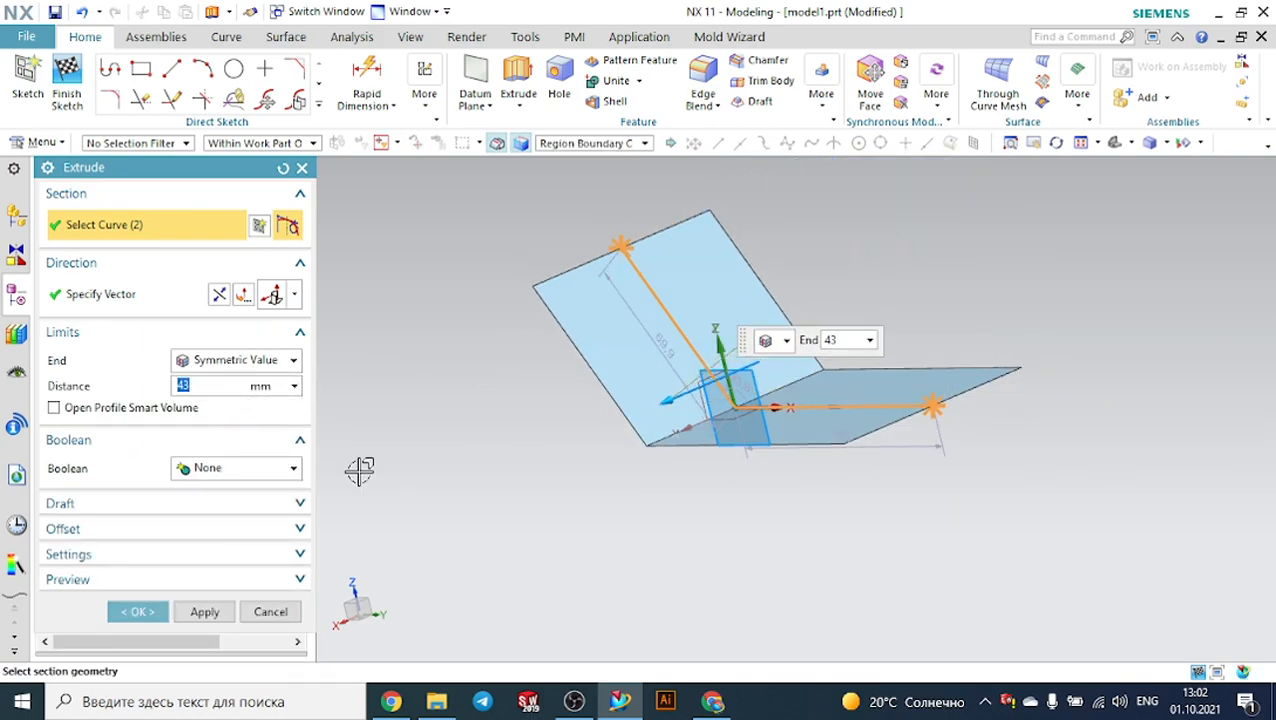
left_click(138, 612)
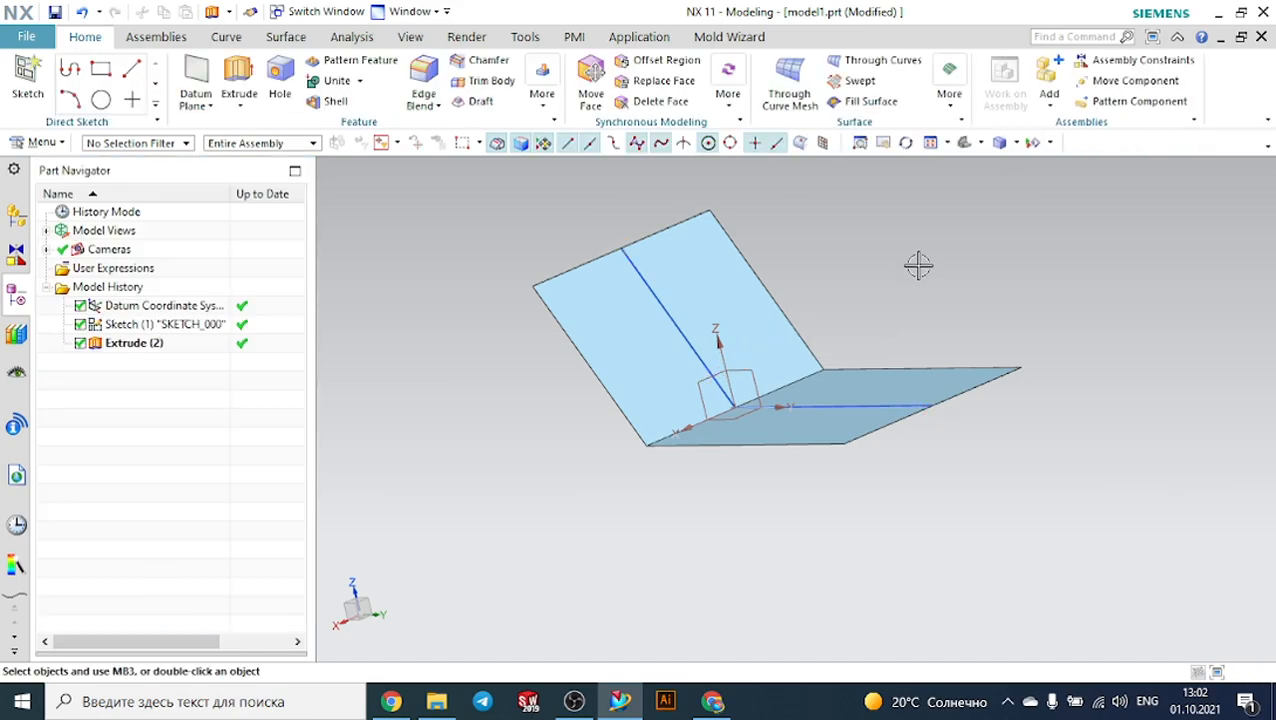
left_click(965, 142)
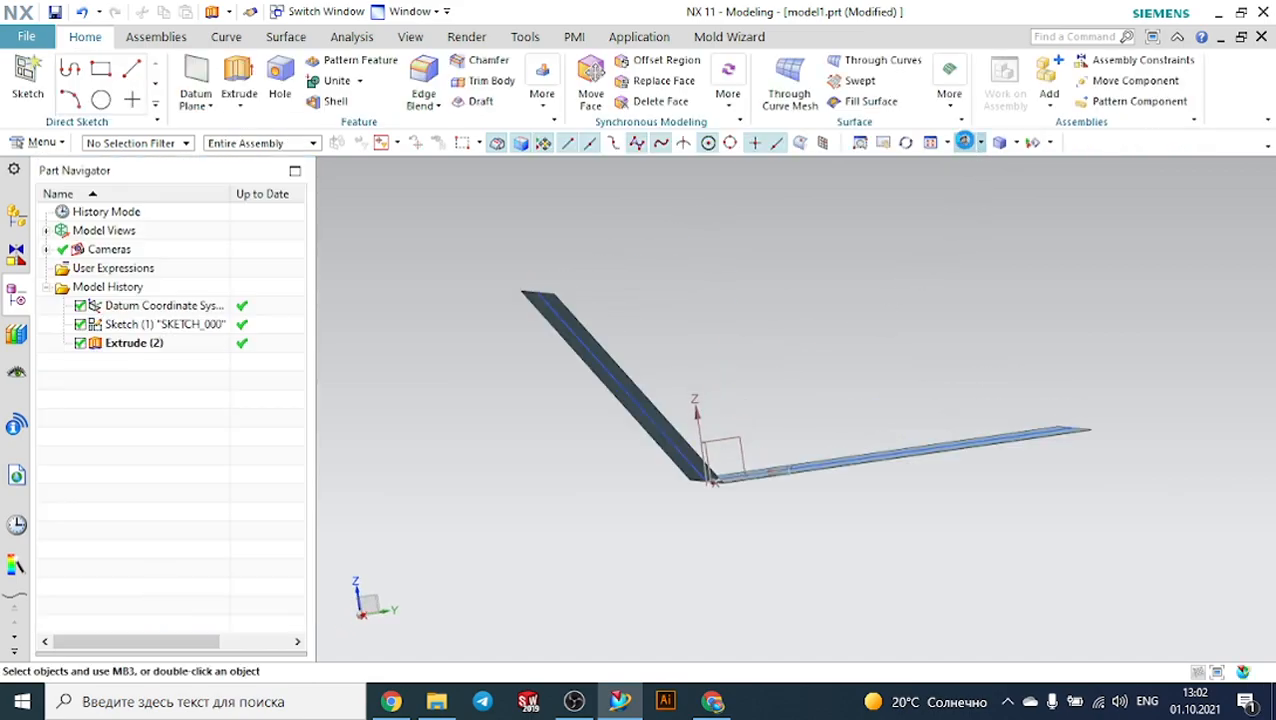
middle_click_drag(1000, 268, 939, 270)
scroll(760, 380, "up", 3)
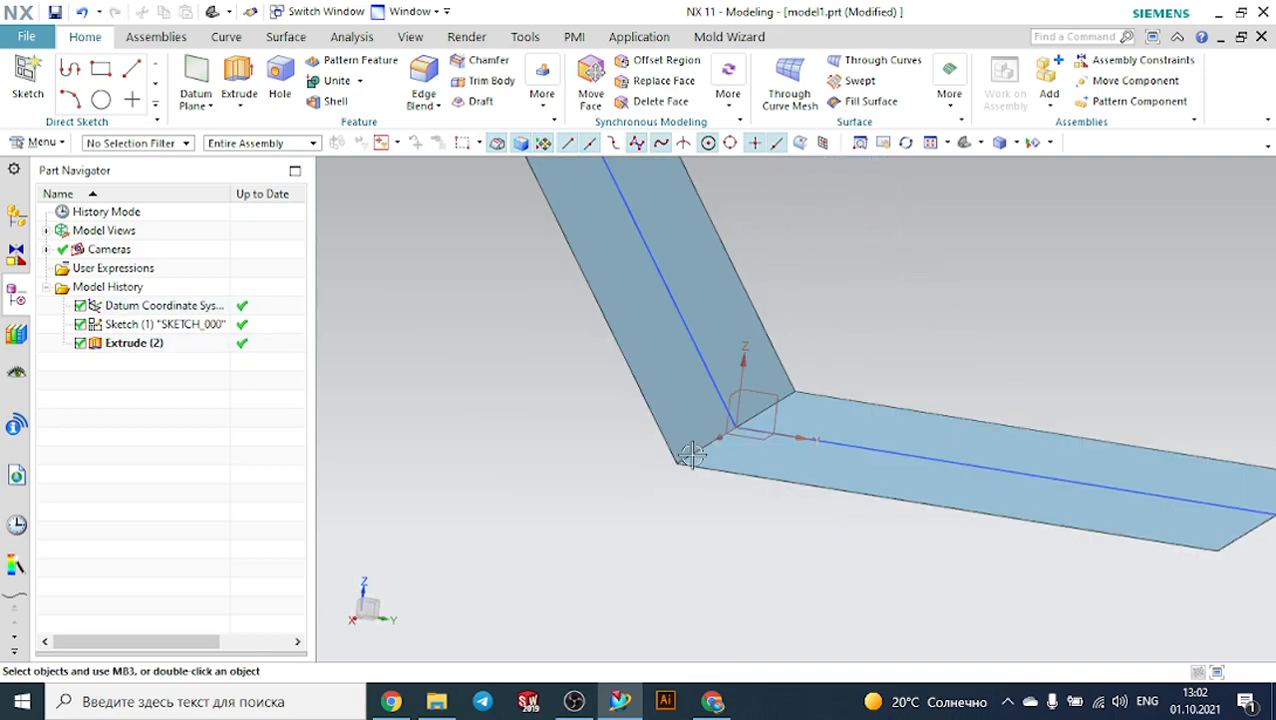
left_click(684, 467)
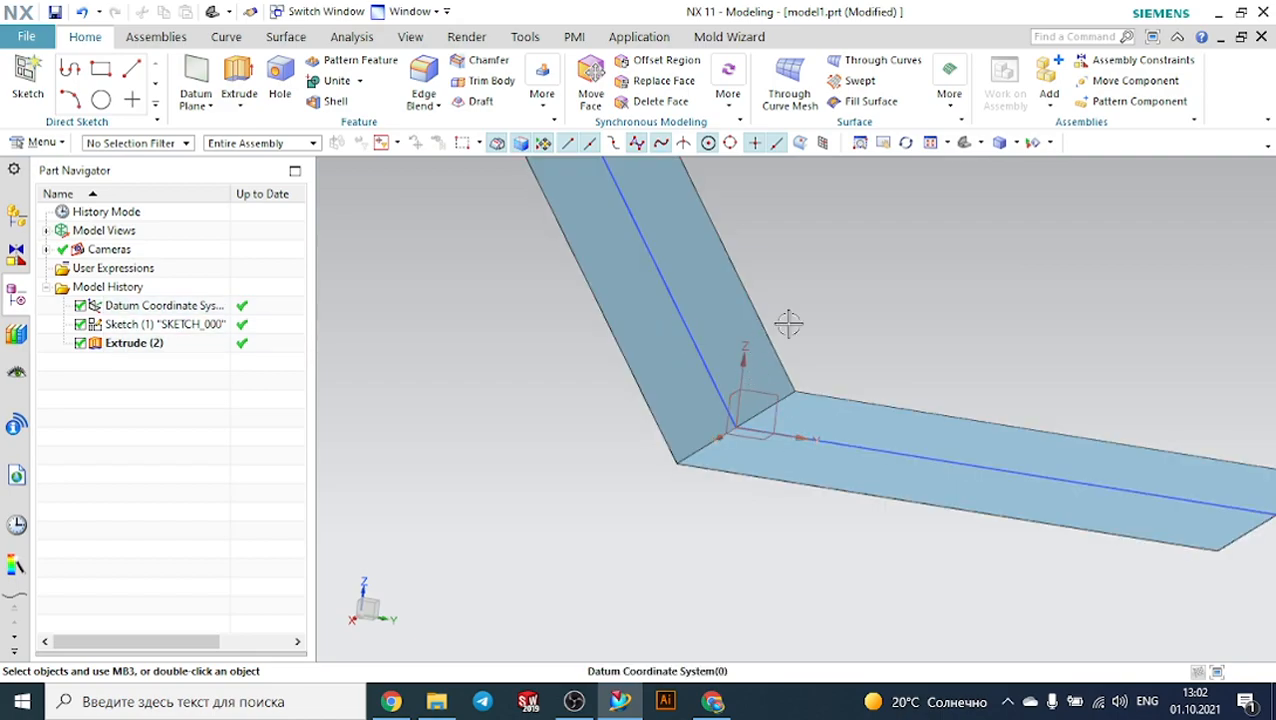
middle_click_drag(862, 300, 723, 205)
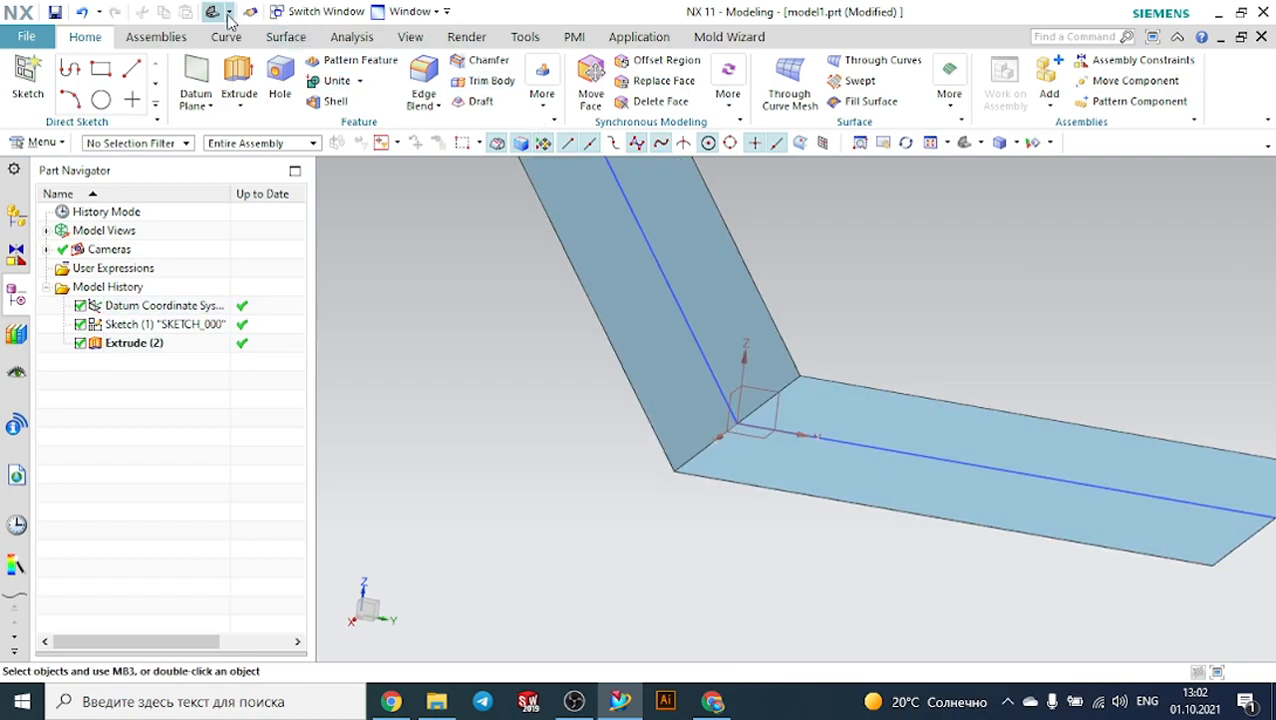
Start a Face Blend of the Two-face type with the face selection rule set to Single Face.
left_click(292, 38)
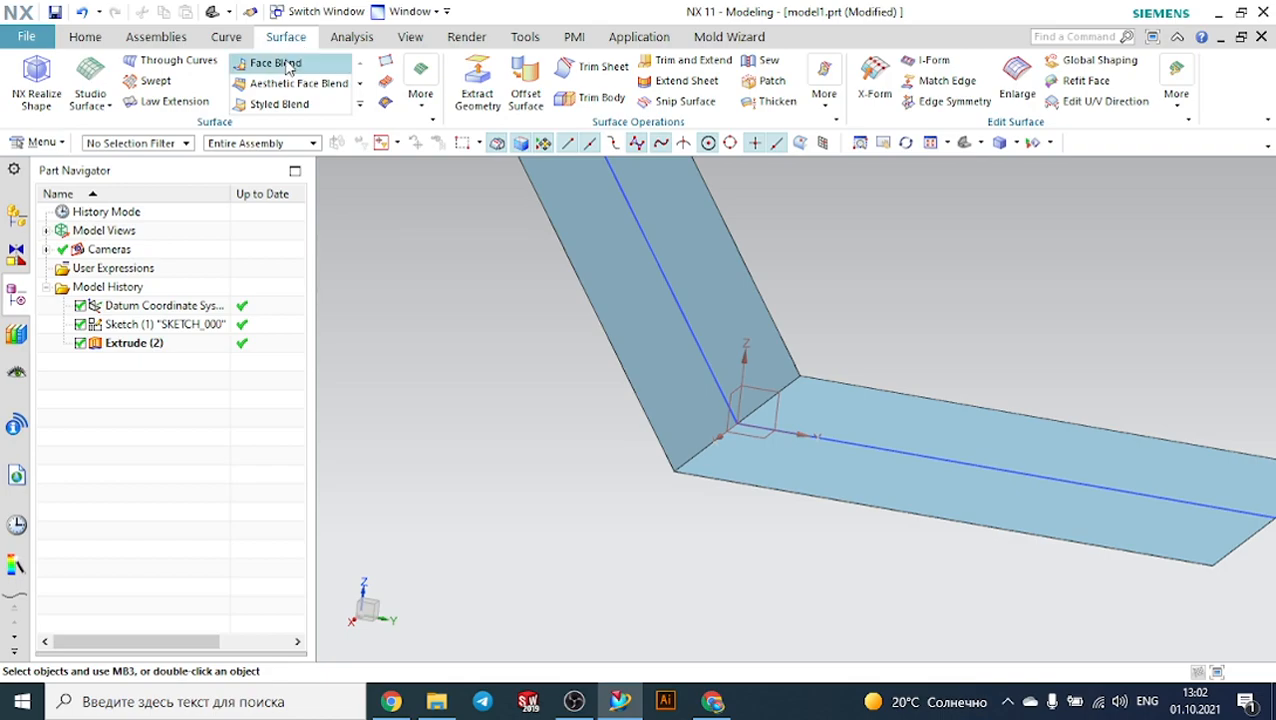
left_click(284, 62)
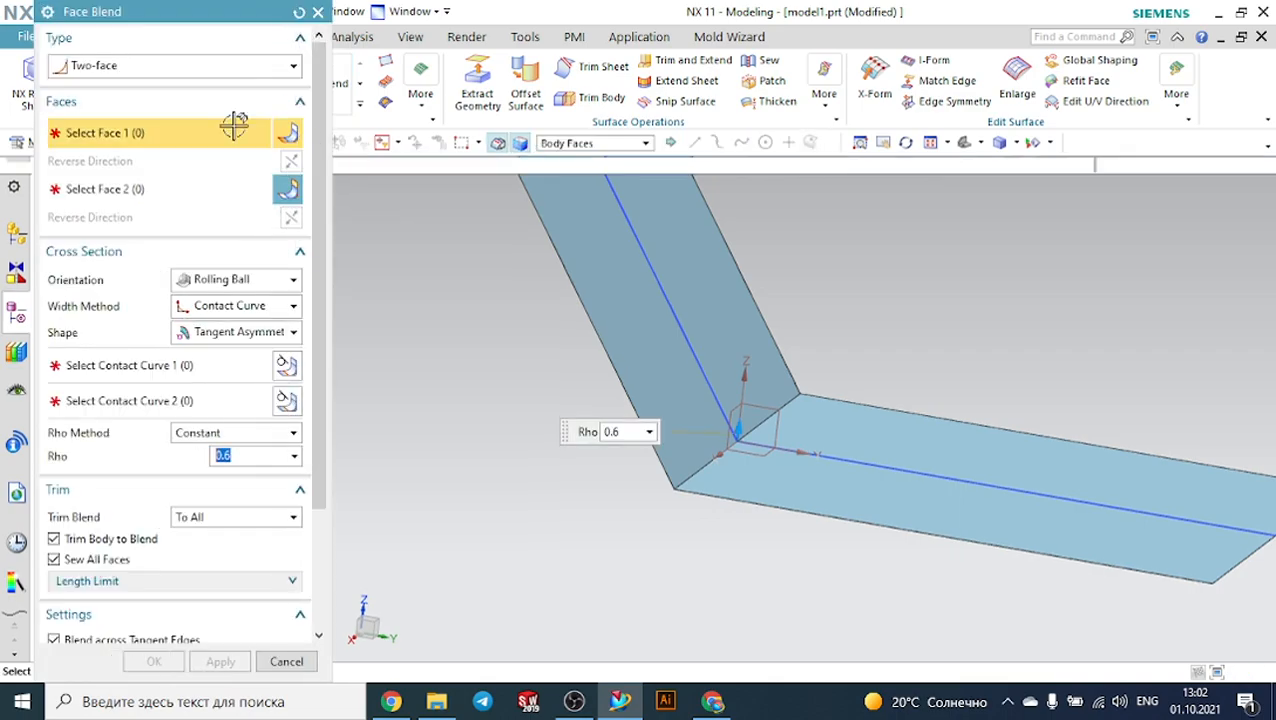
left_click(98, 70)
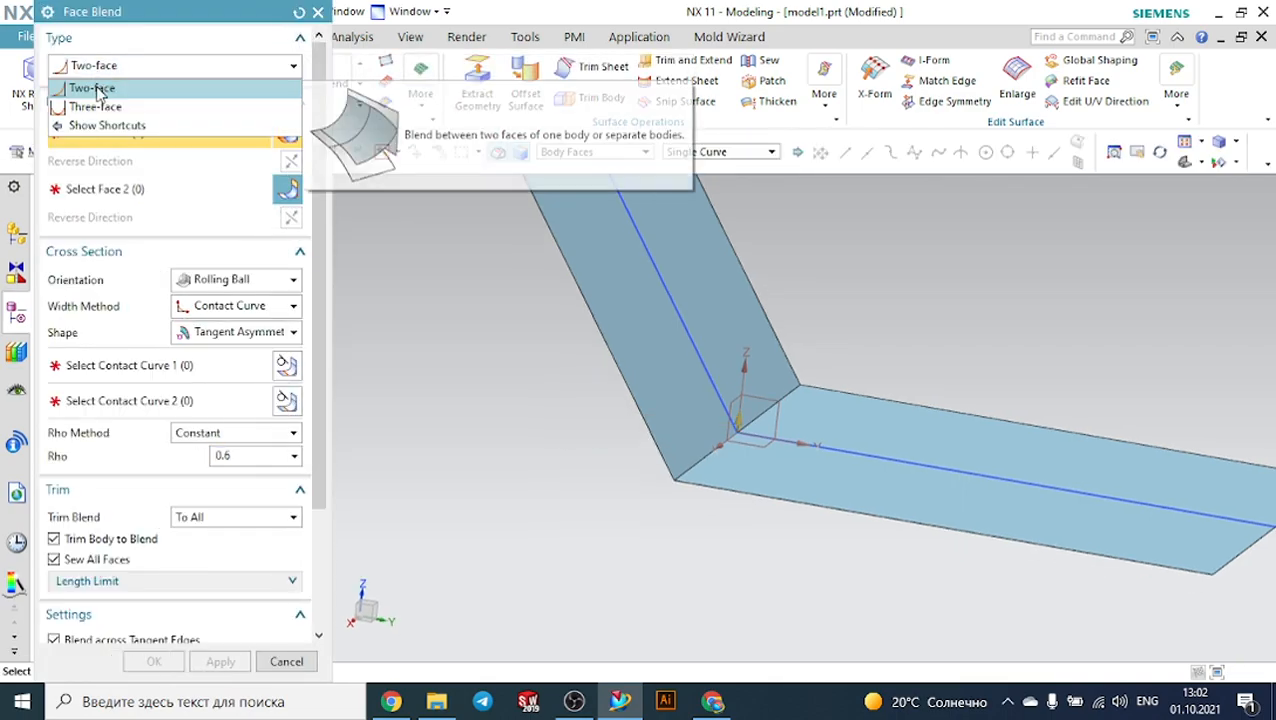
left_click(92, 88)
middle_click_drag(1006, 286, 990, 300)
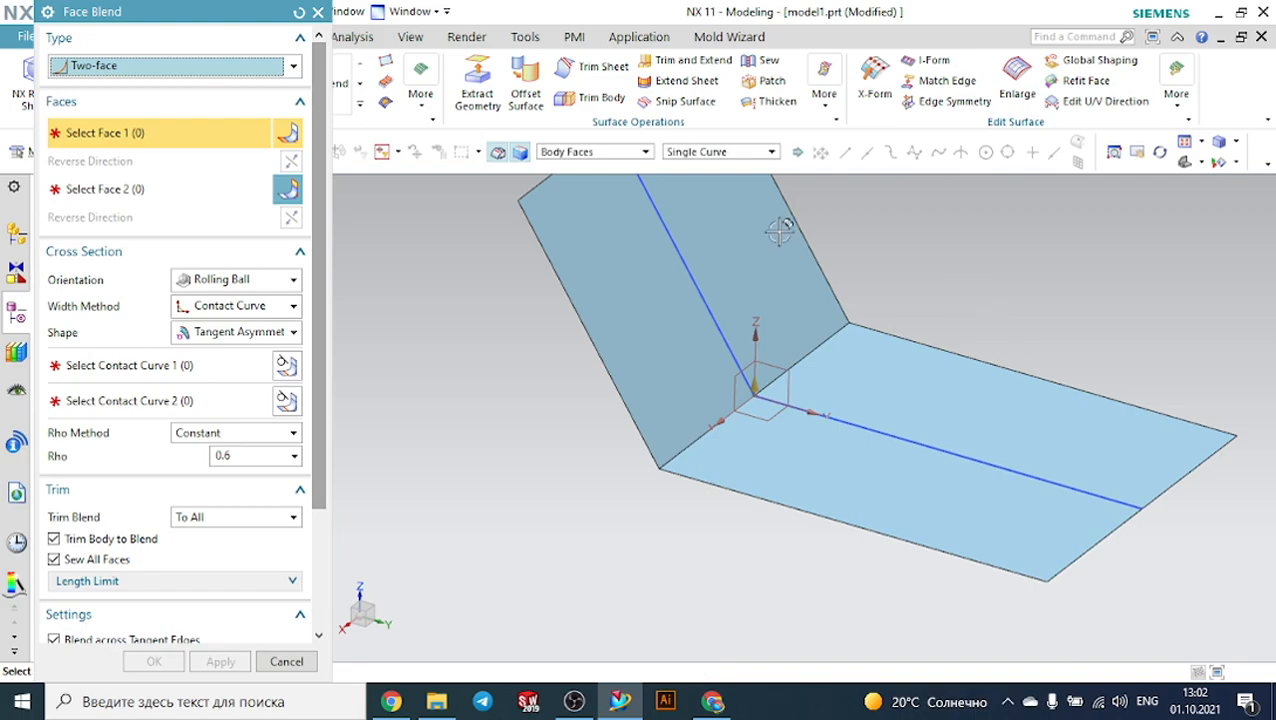
left_click(572, 153)
left_click(566, 170)
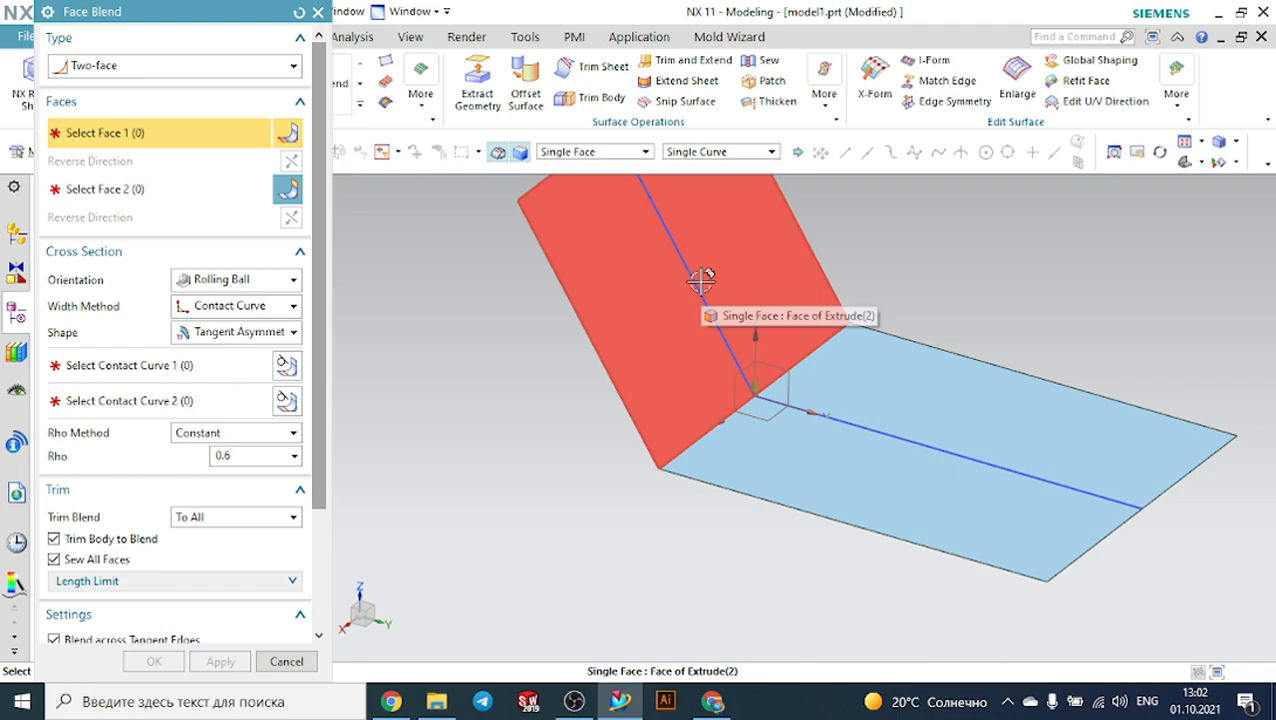
Select the slanted sheet as Face 1 and the horizontal sheet as Face 2, reversing both directions to point inside the angle.
left_click(650, 277)
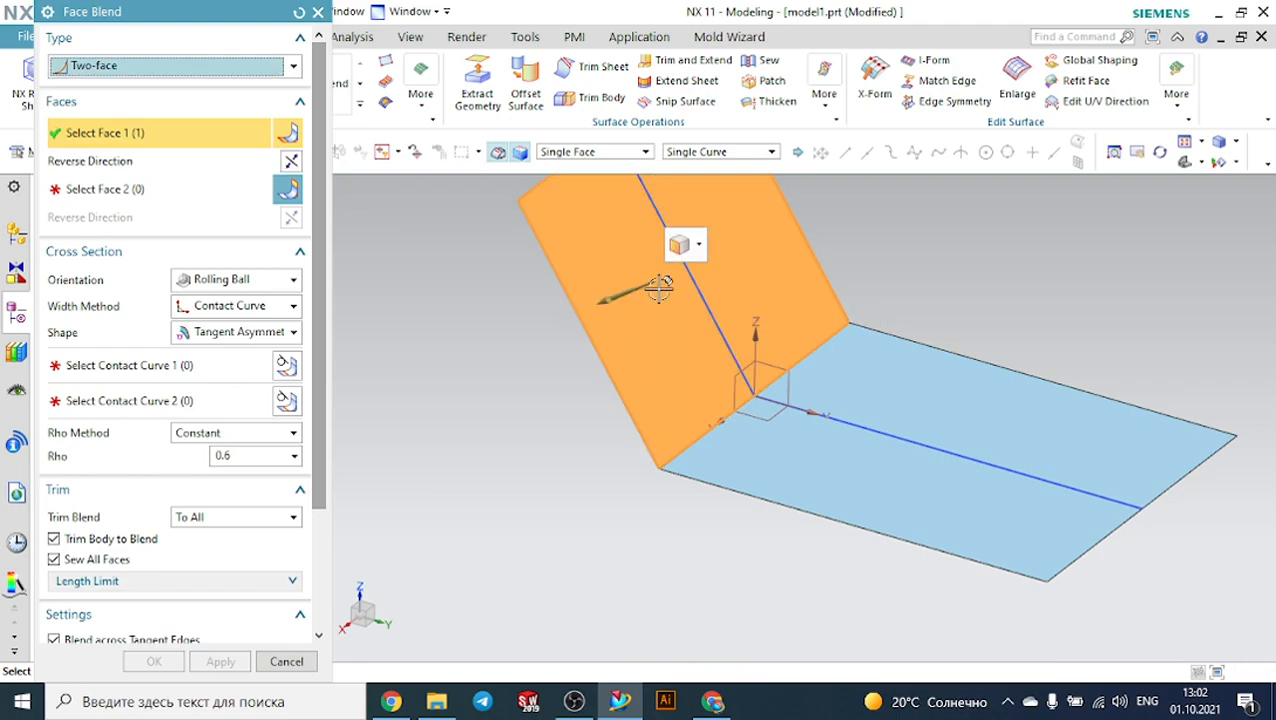
left_click(291, 163)
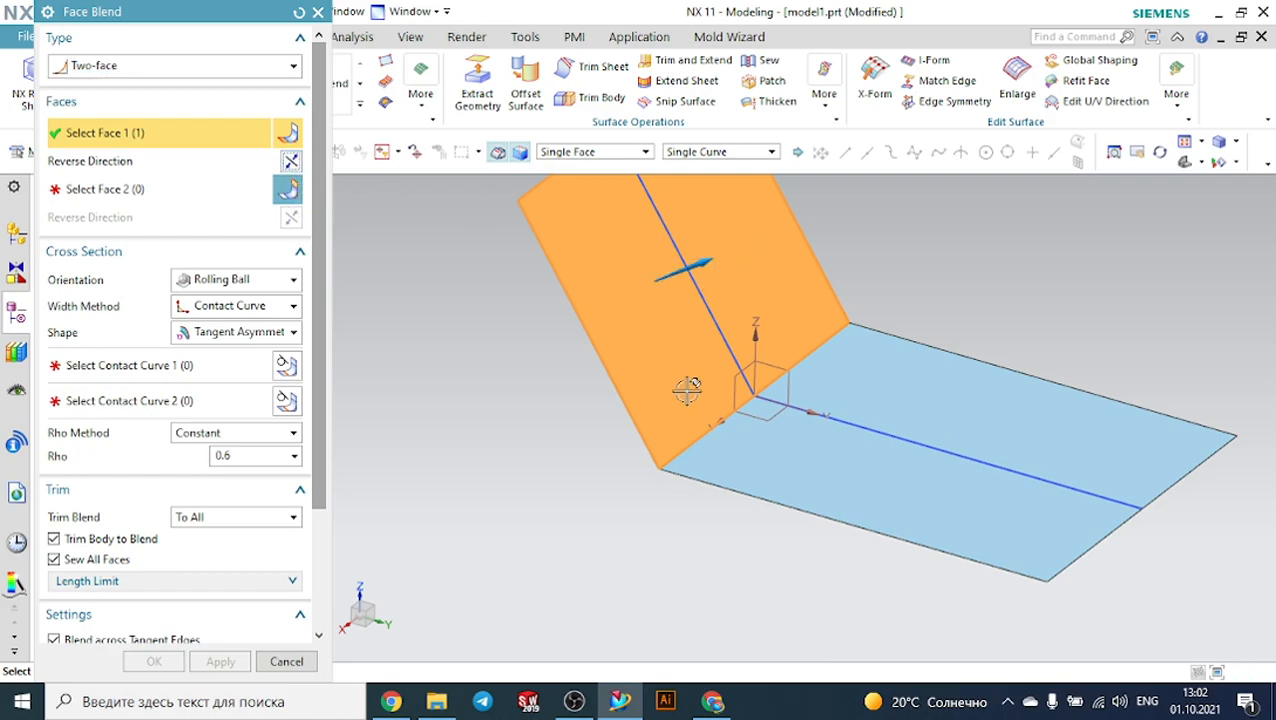
left_click(165, 197)
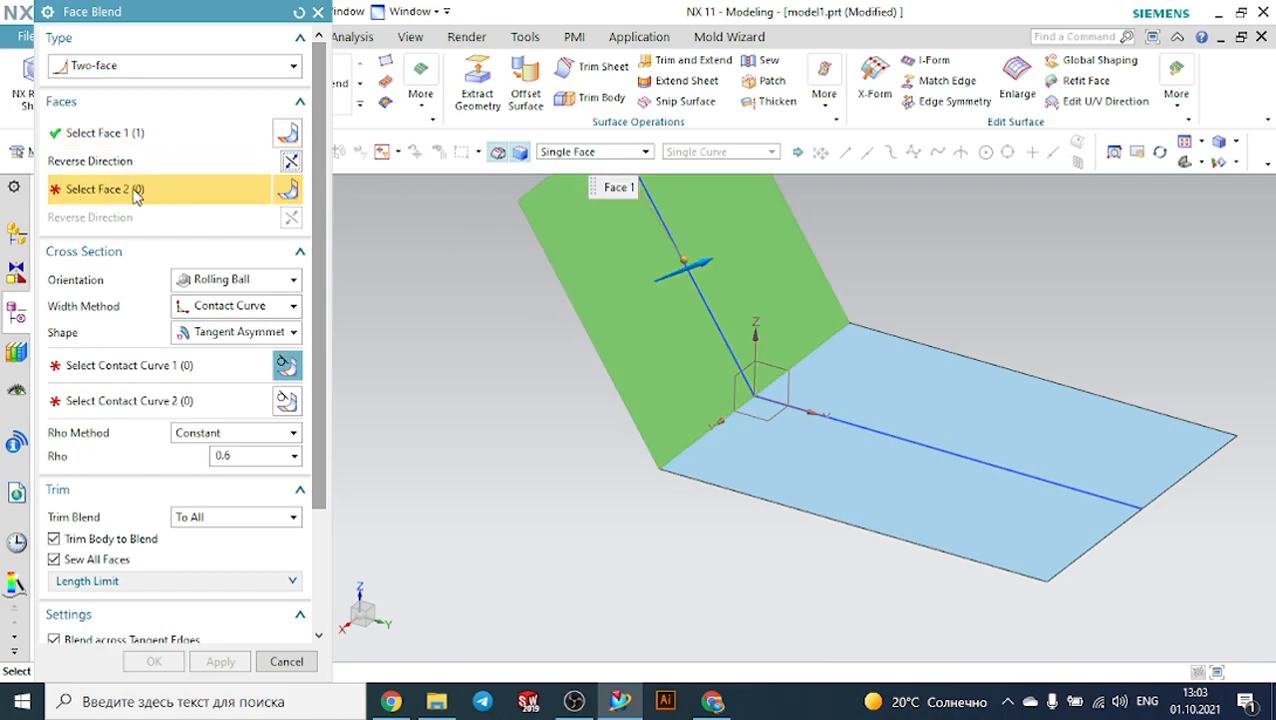
left_click(806, 458)
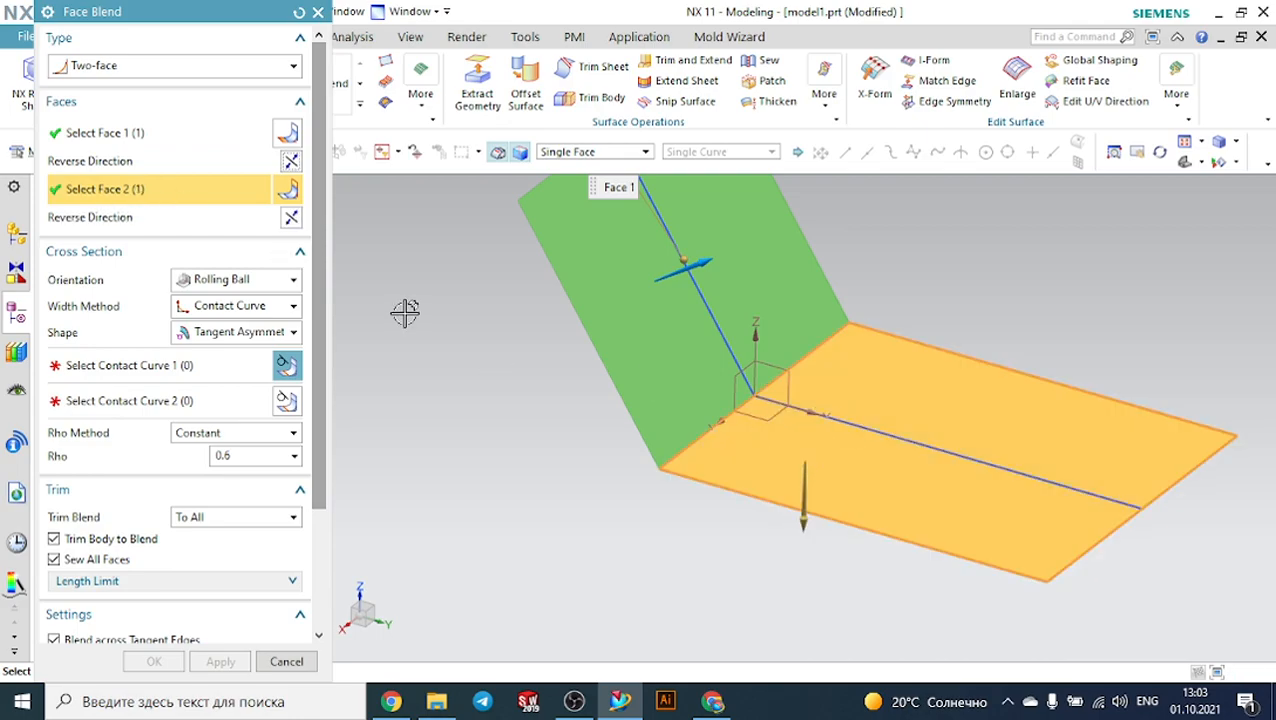
left_click(291, 218)
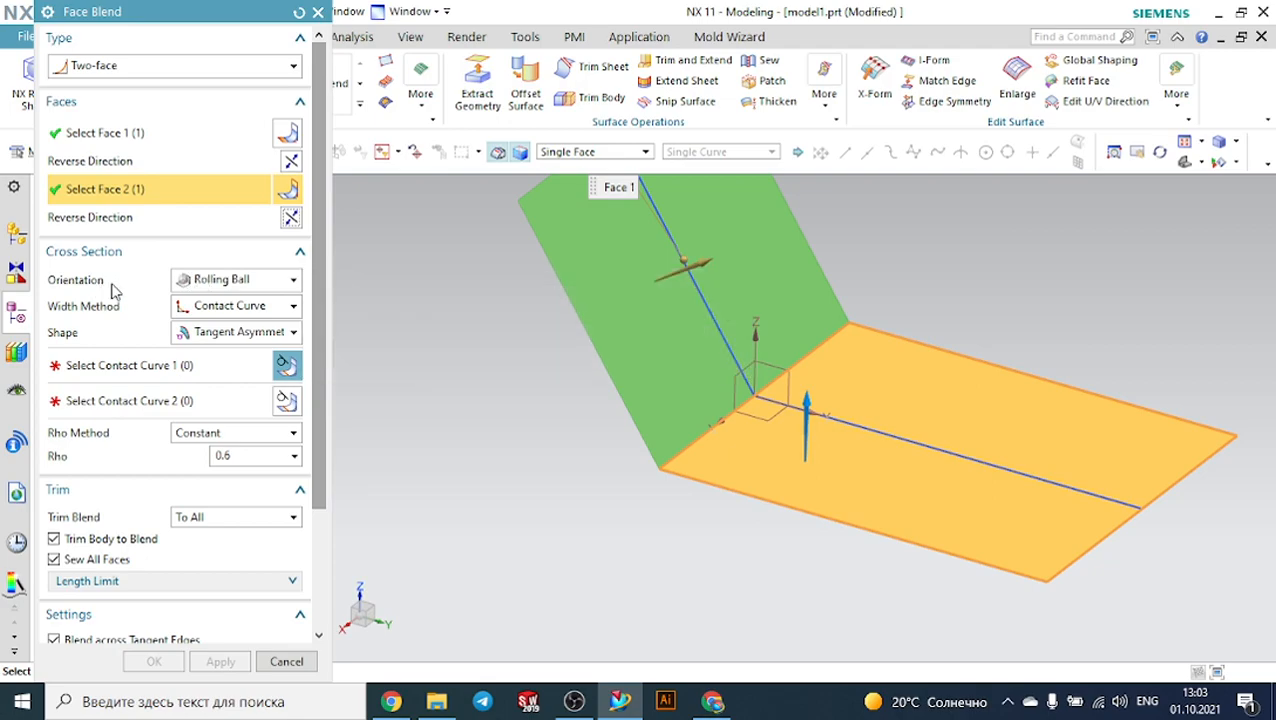
Set the blend cross section to Rolling Ball orientation with the Automatic width method.
left_click(197, 282)
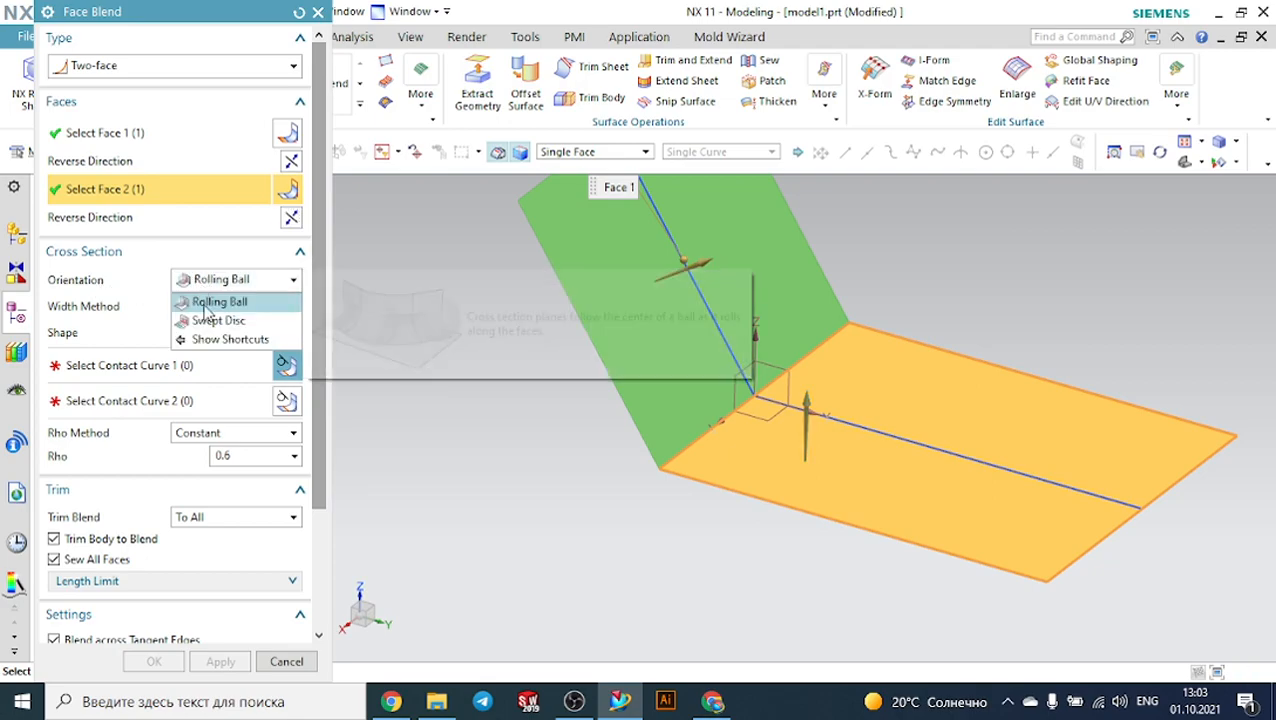
left_click(205, 301)
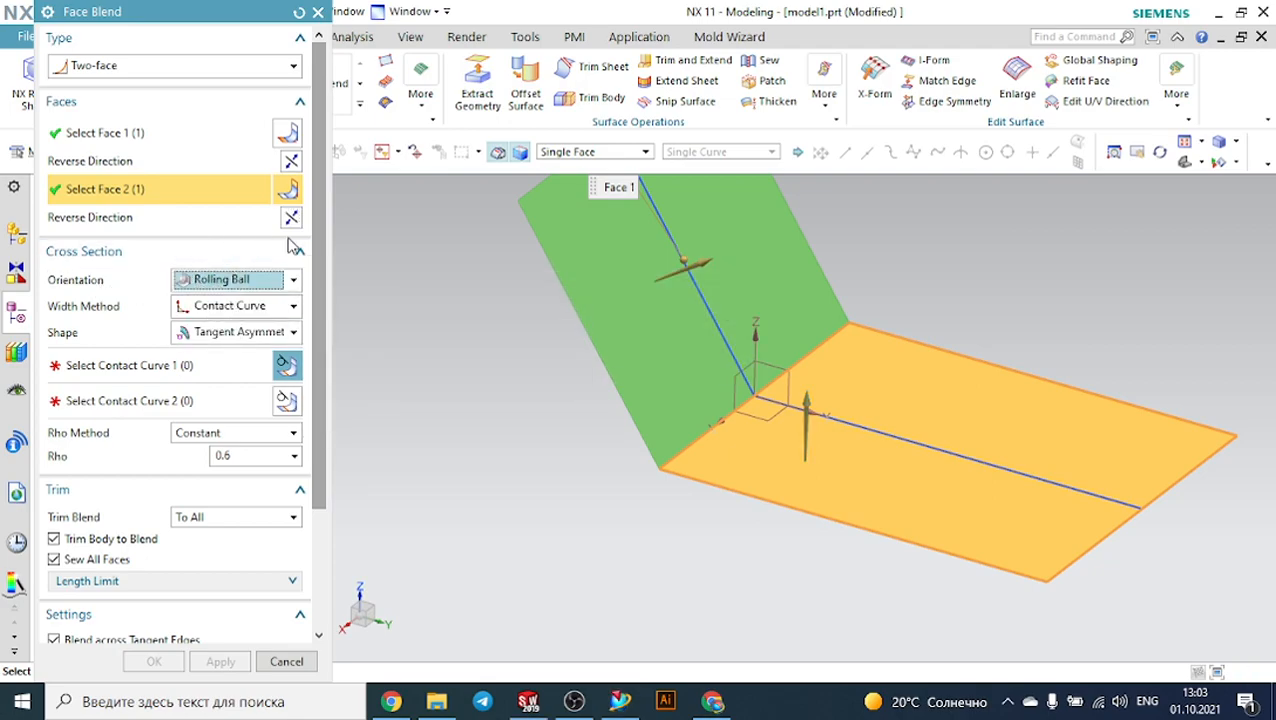
left_click(243, 434)
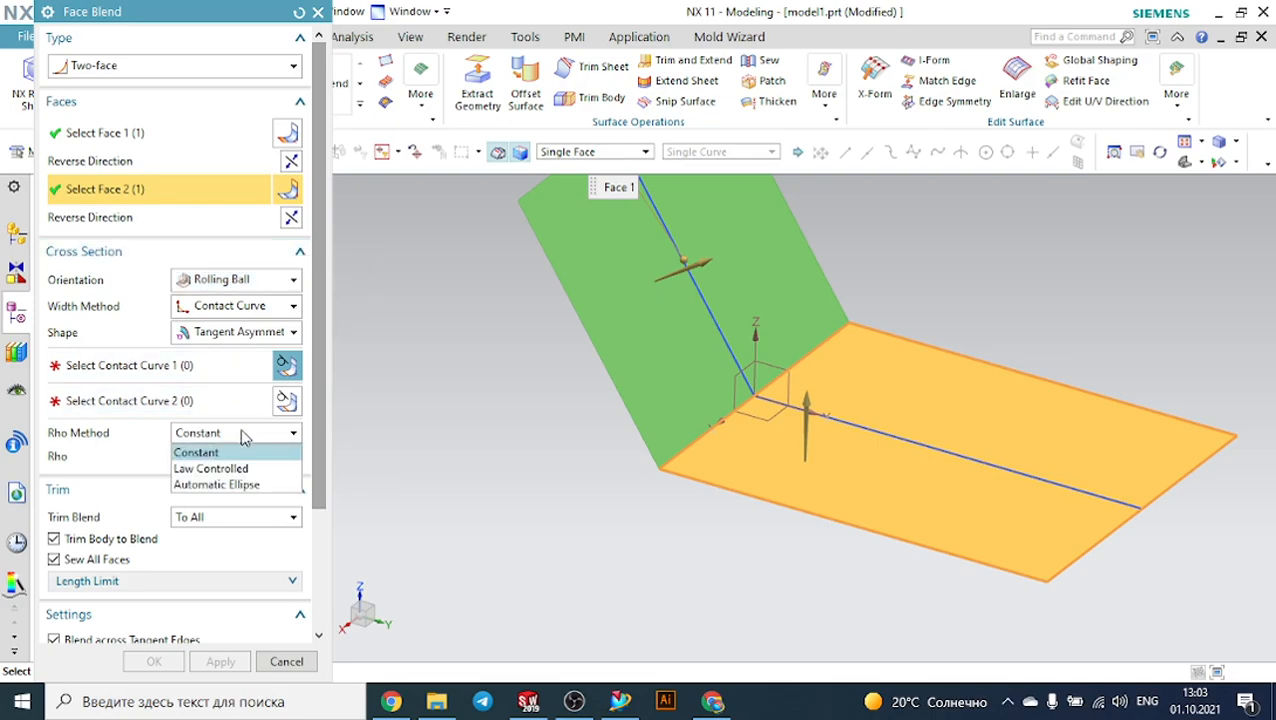
left_click(243, 434)
middle_click(580, 395)
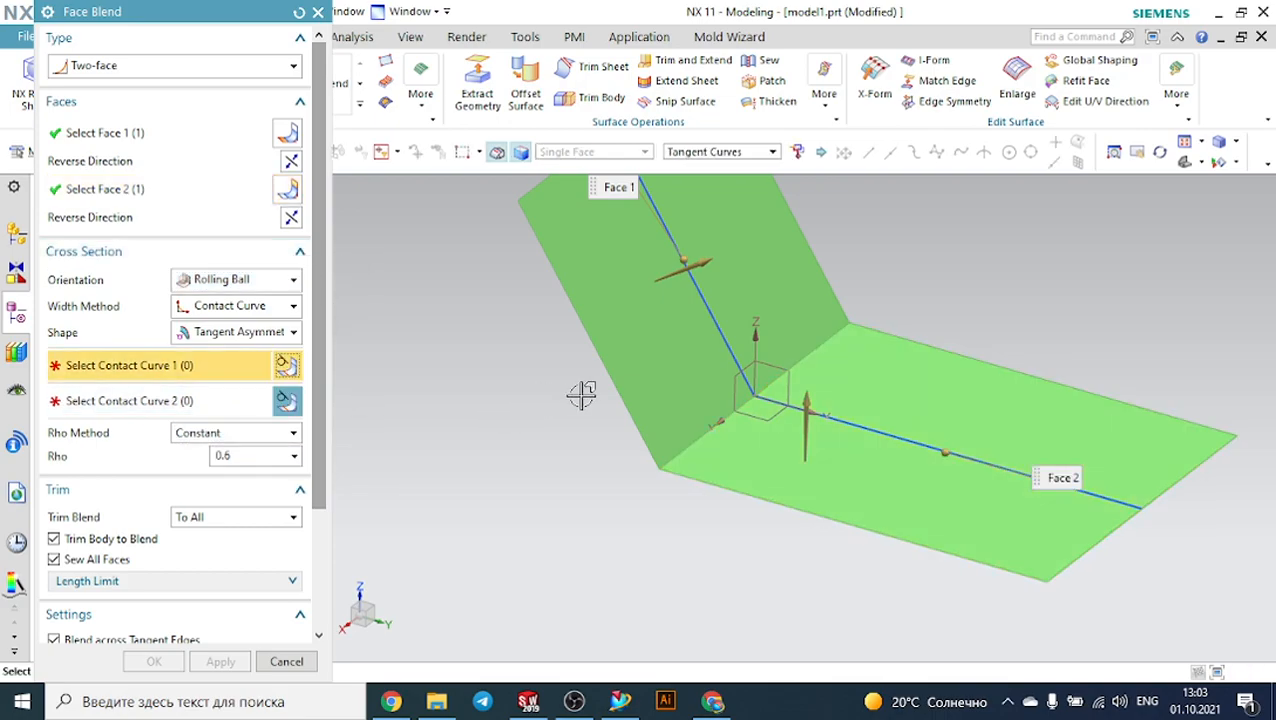
middle_click_drag(580, 395, 470, 381)
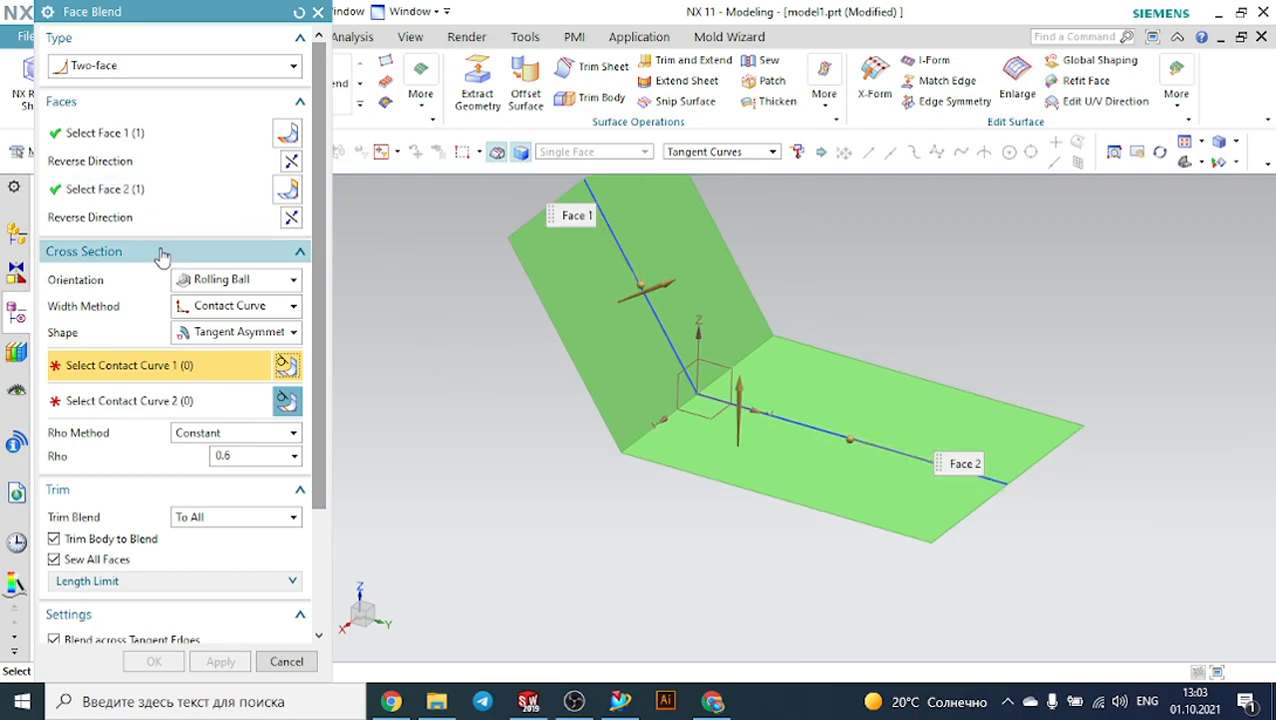
left_click(233, 306)
left_click(238, 310)
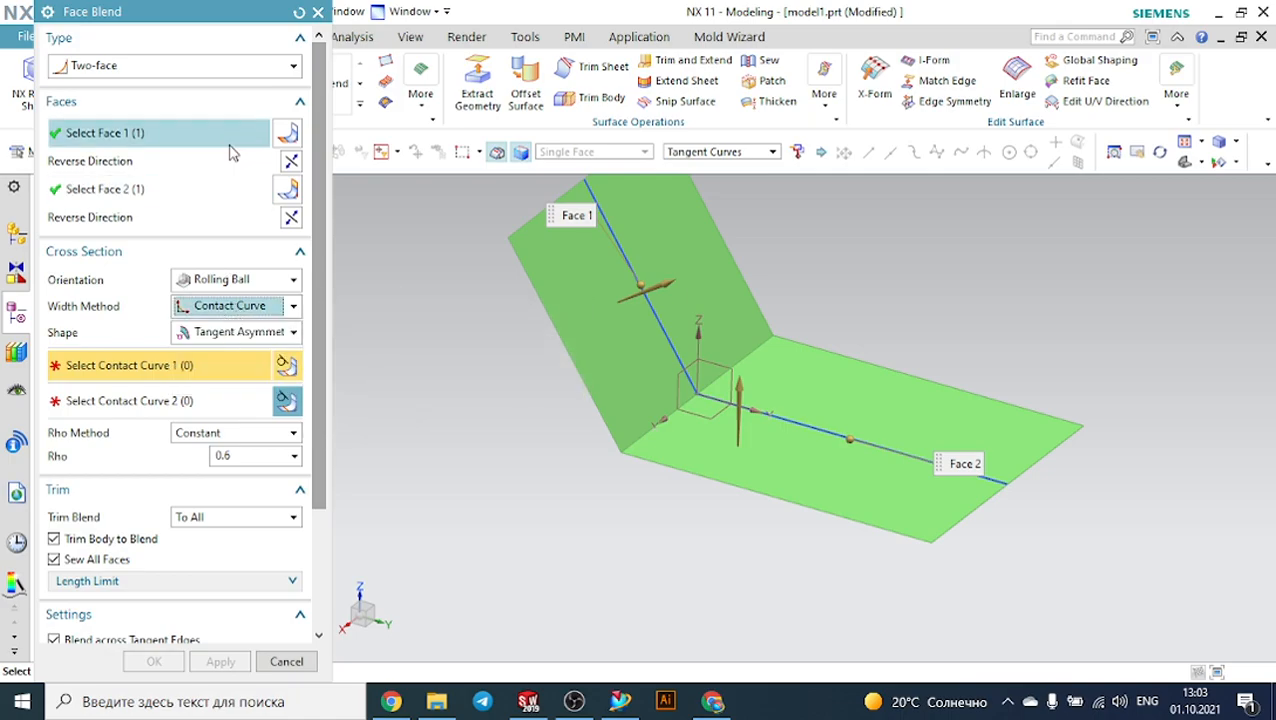
left_click(282, 306)
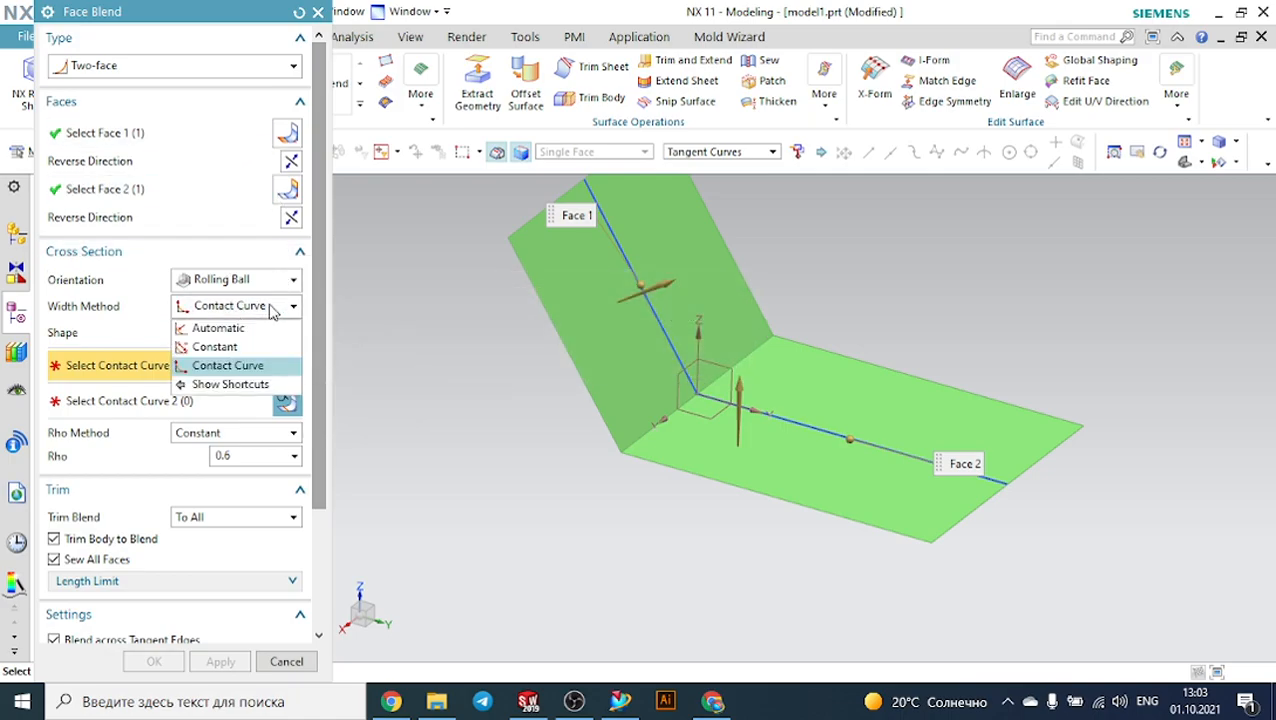
left_click(244, 333)
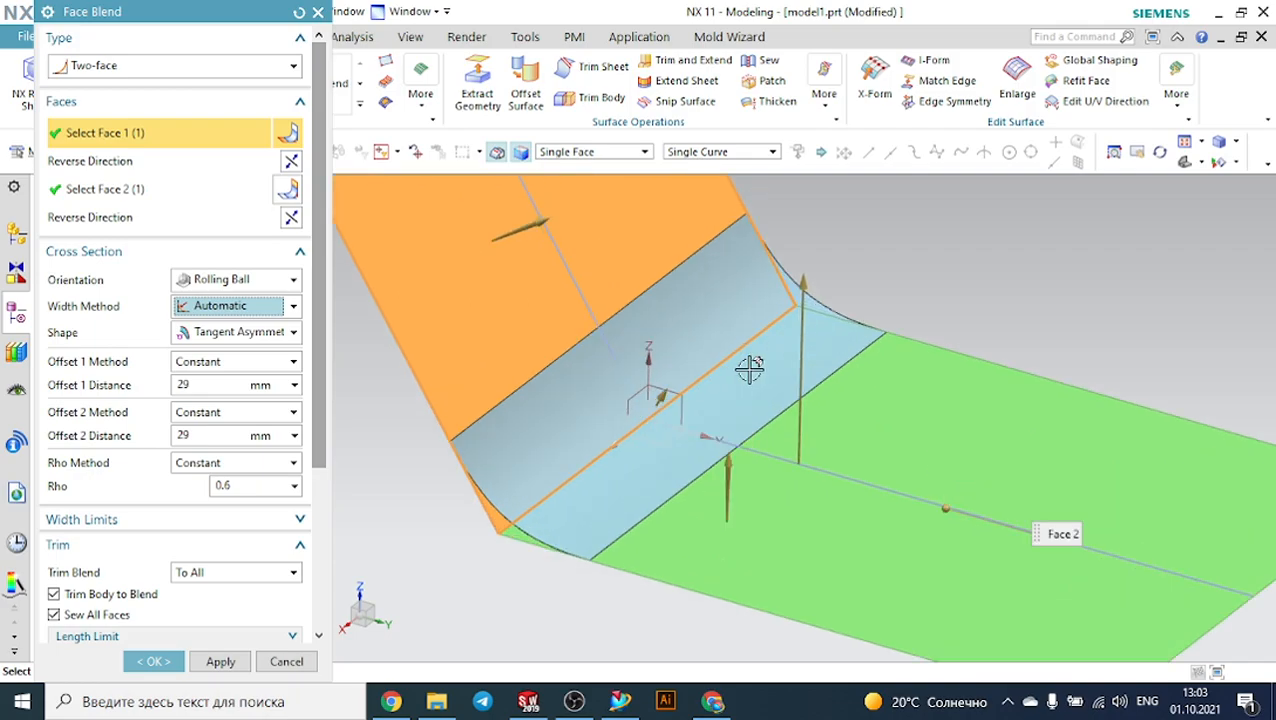
middle_click_drag(564, 426, 680, 354)
scroll(680, 354, "up", 3)
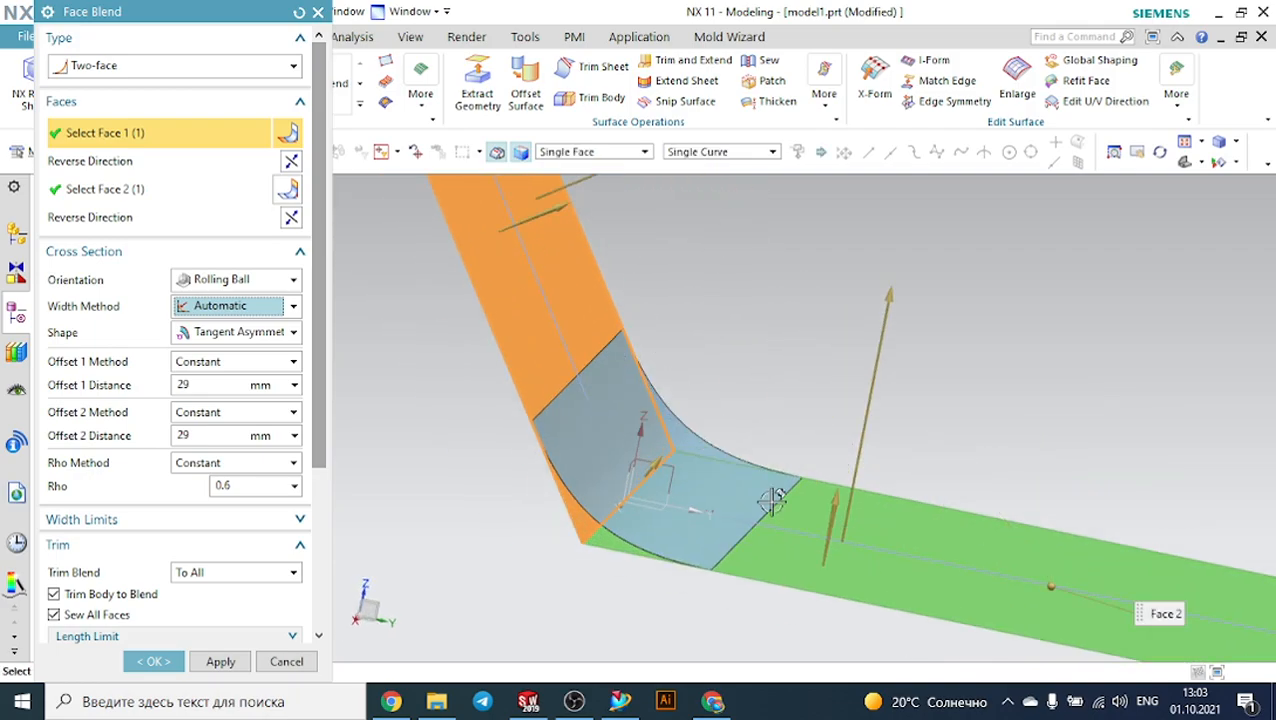
Try the Constant width method with Rolling Ball orientation, and return the width method to Automatic.
left_click(209, 284)
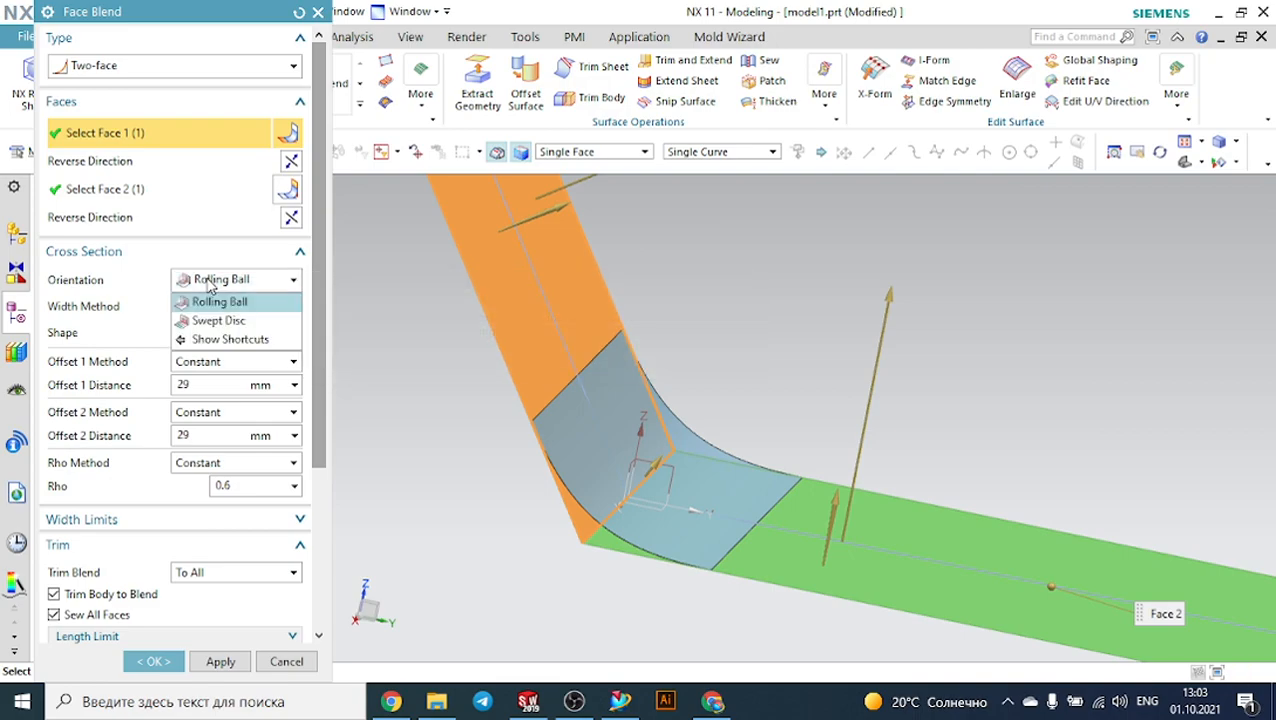
left_click(211, 300)
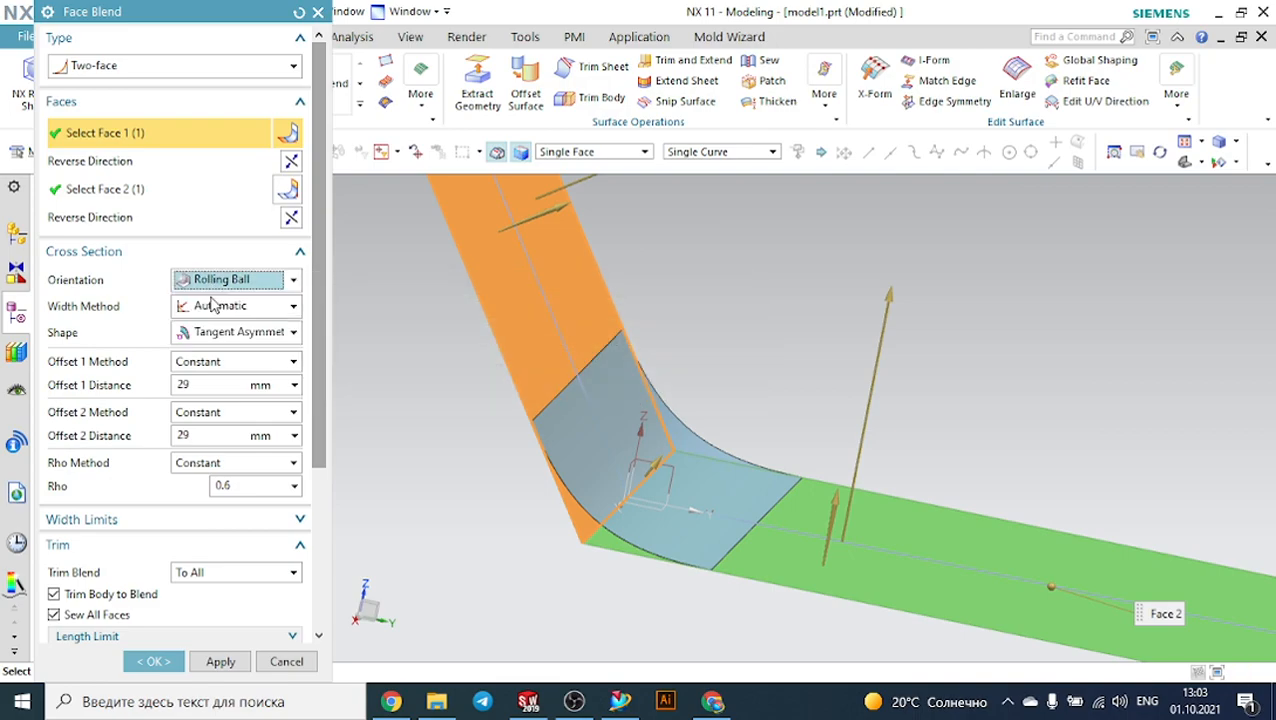
left_click(214, 308)
left_click(214, 330)
left_click(207, 311)
left_click(212, 347)
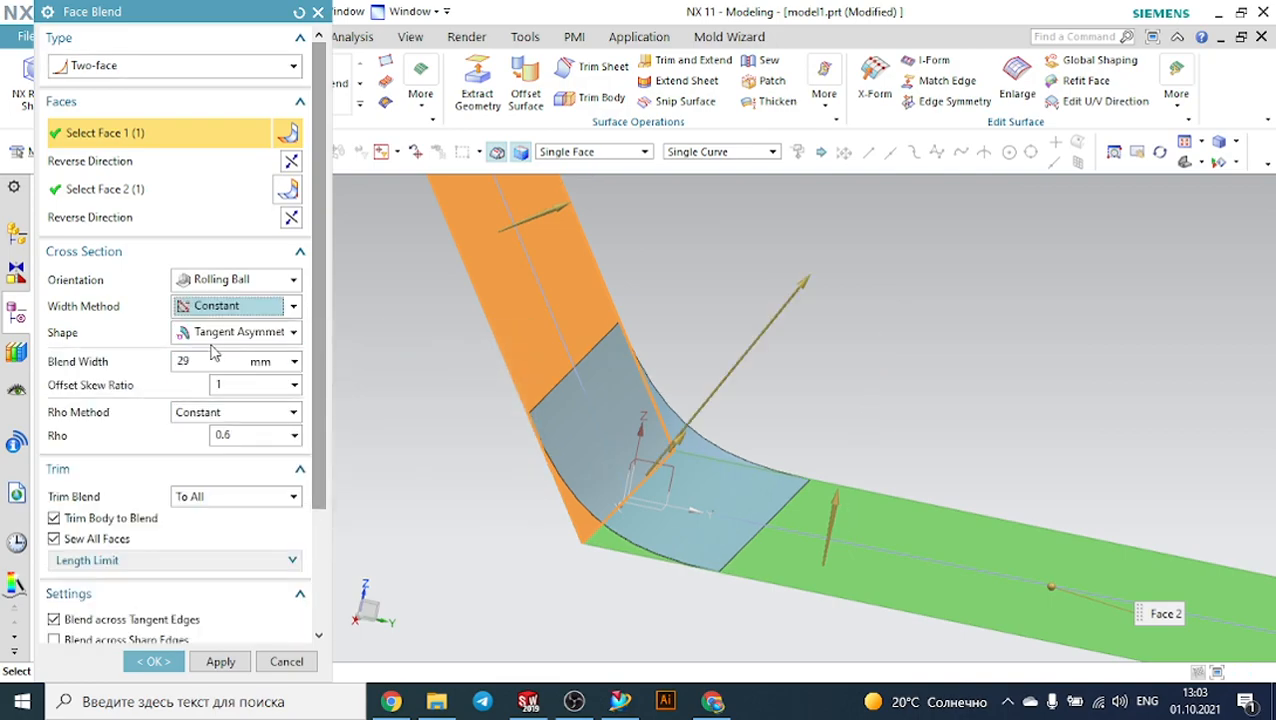
left_click(213, 310)
left_click(213, 330)
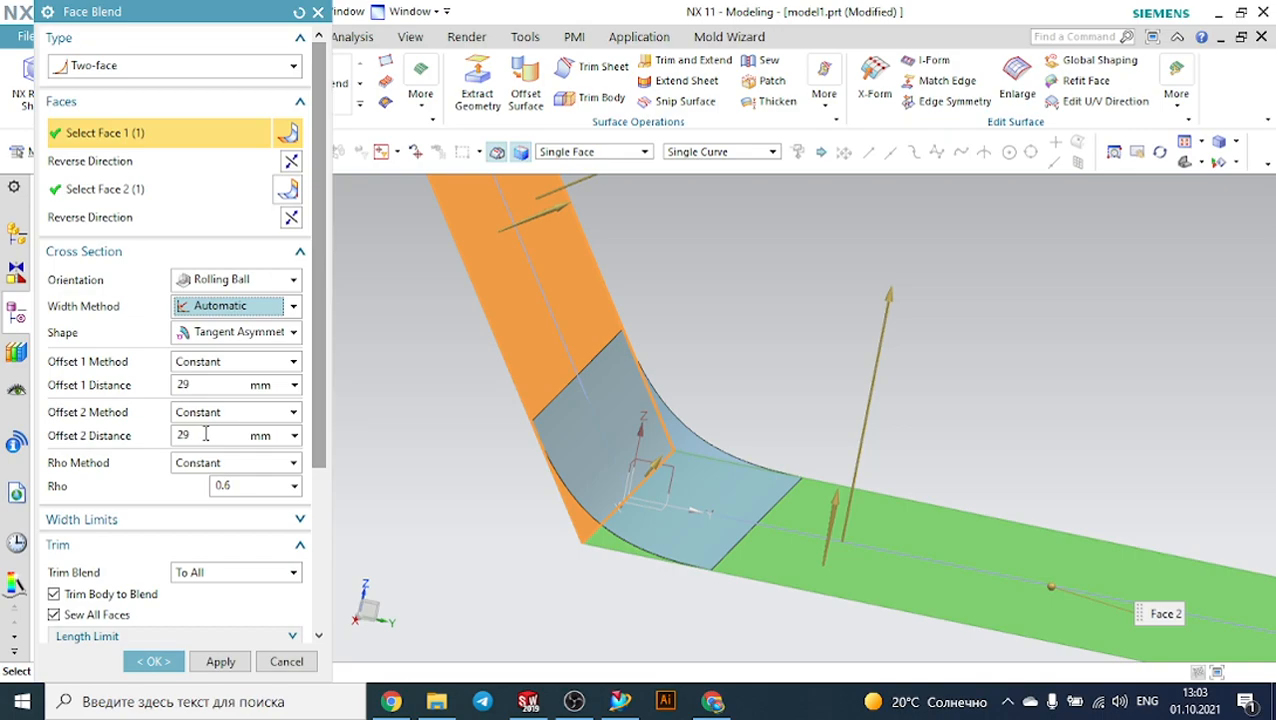
Set the Trim Blend option to To All.
scroll(245, 520, "down", 2)
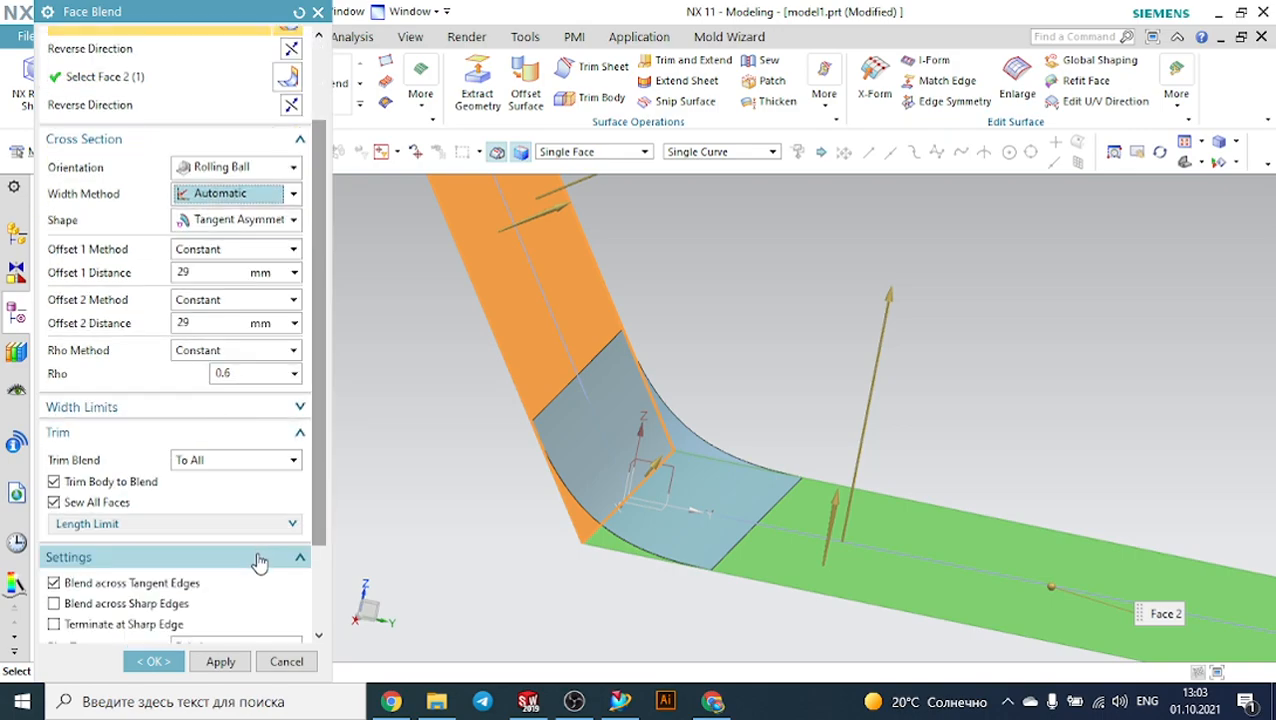
scroll(259, 563, "down", 1)
left_click(212, 406)
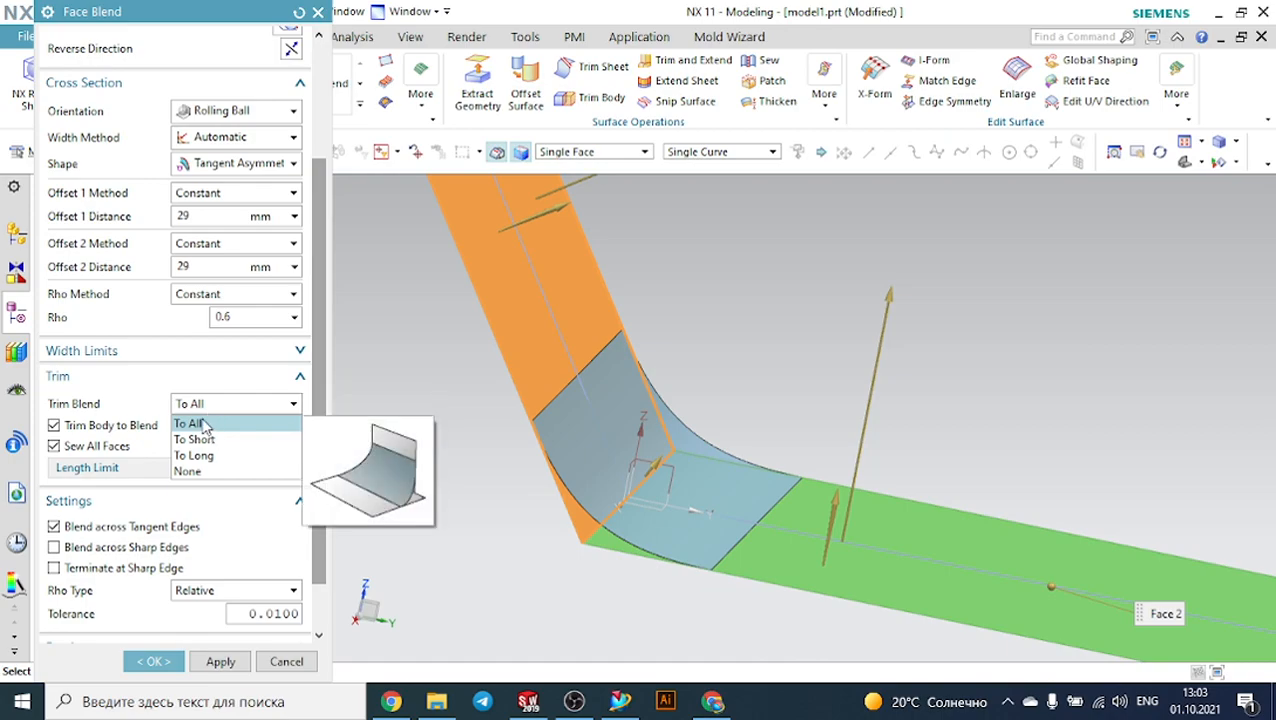
left_click(201, 422)
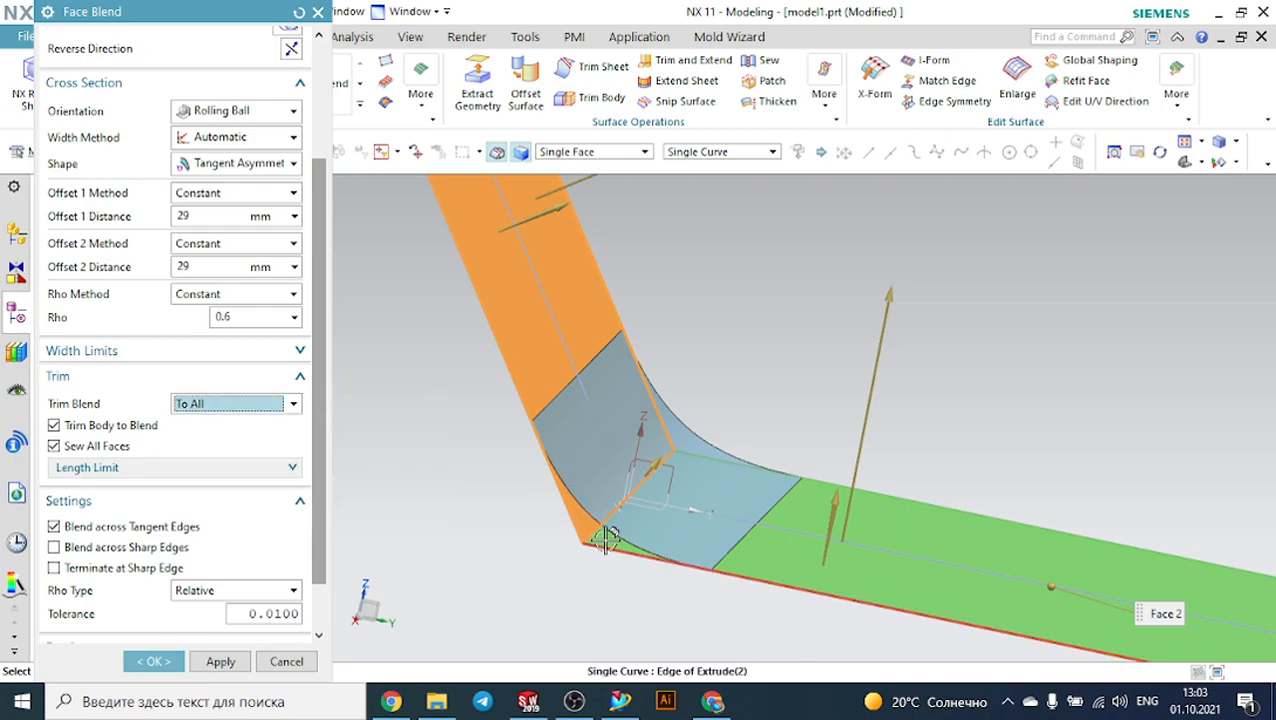
Preview the face blend result, inspect the rounded transition between the two sheets, and undo the preview result.
scroll(285, 618, "down", 1)
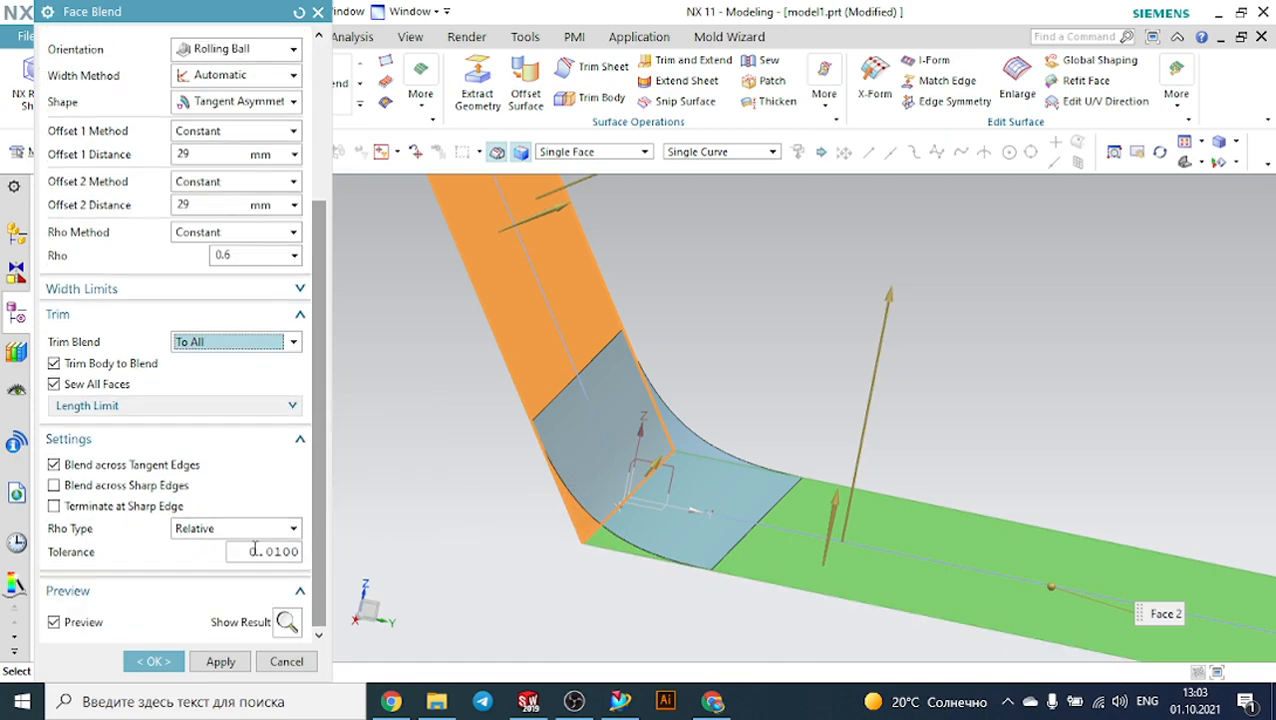
left_click(288, 617)
scroll(536, 478, "down", 3)
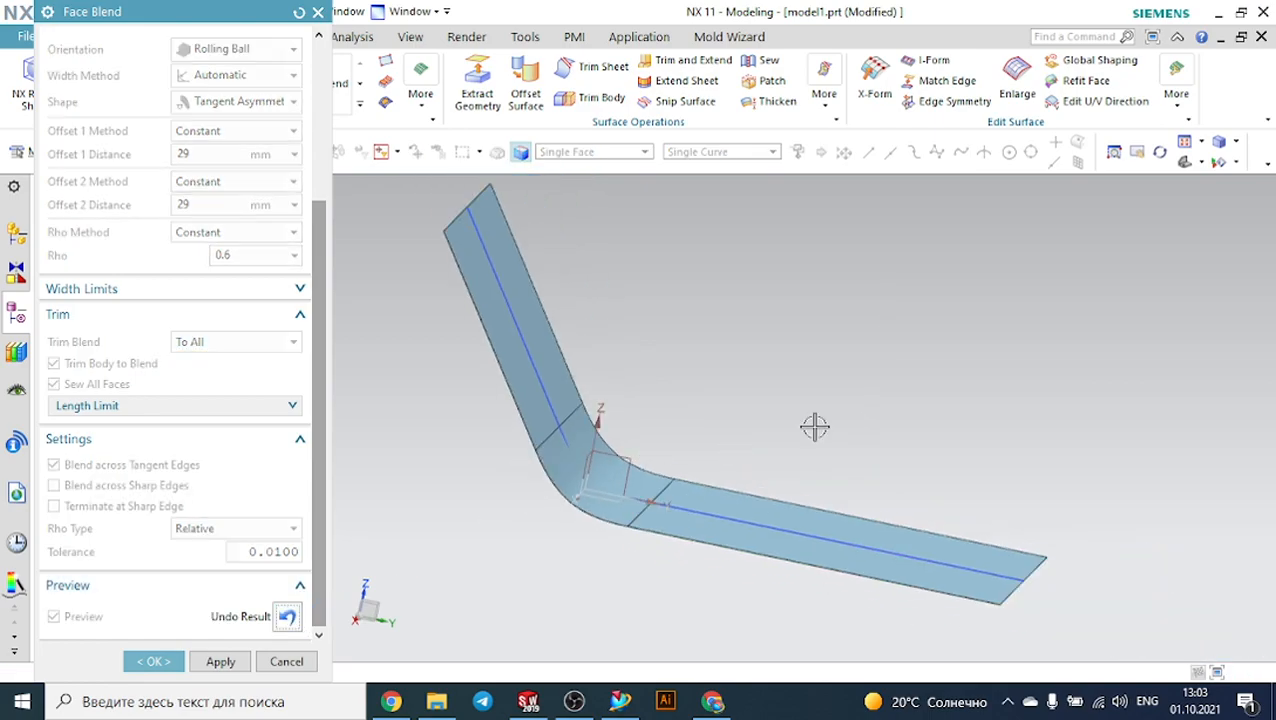
middle_click_drag(819, 408, 786, 416)
scroll(795, 424, "up", 2)
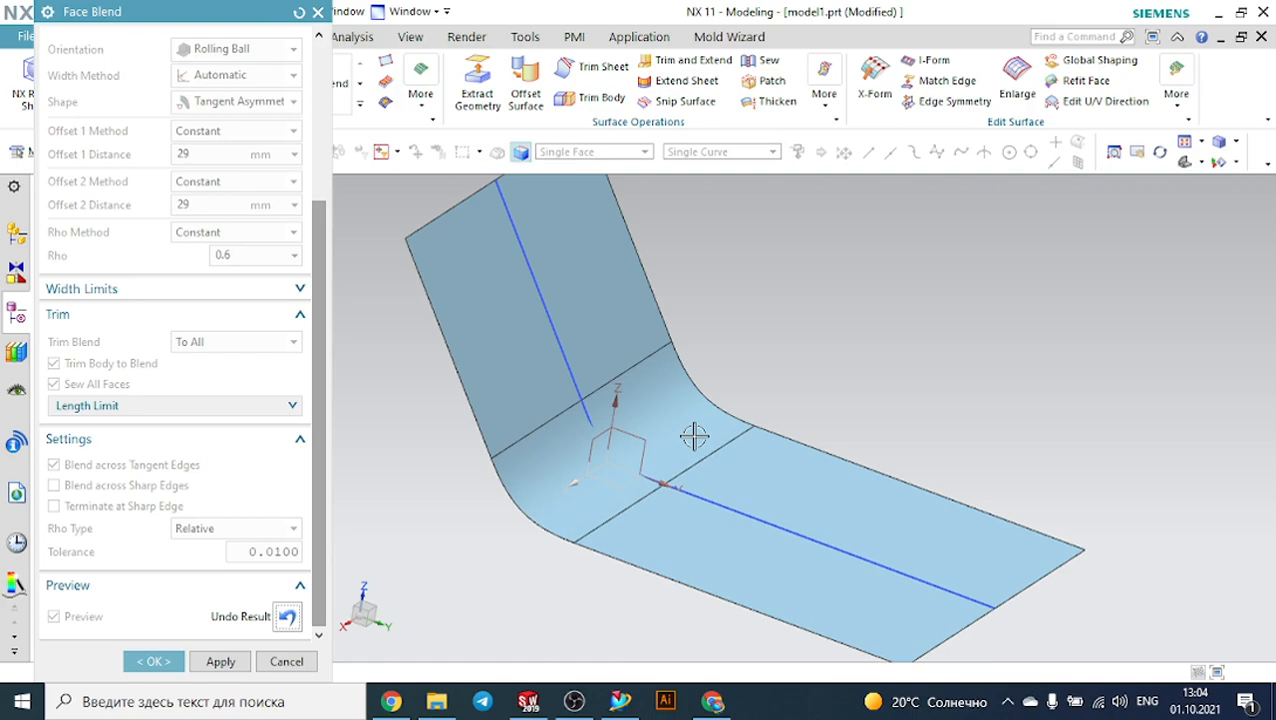
left_click(288, 620)
Try the Constant width method with the Tangent Asymmetric shape, and switch the width method back to Automatic.
scroll(210, 487, "up", 2)
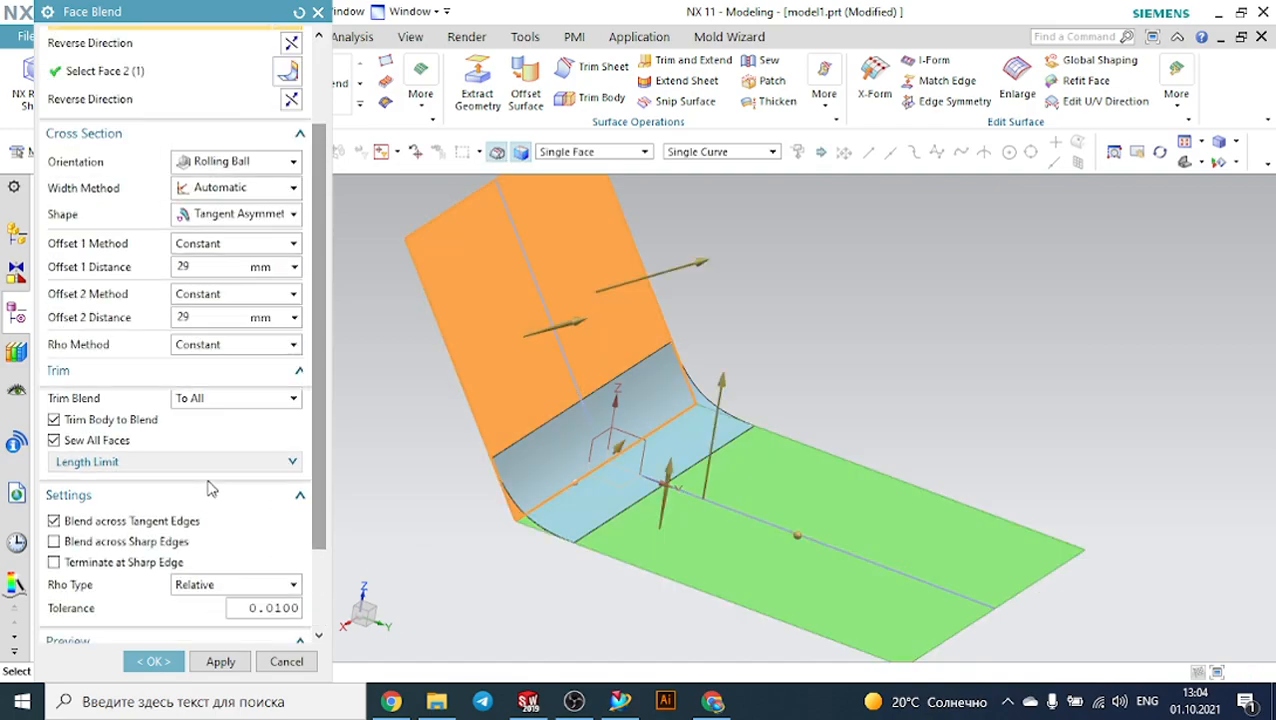
scroll(212, 483, "up", 4)
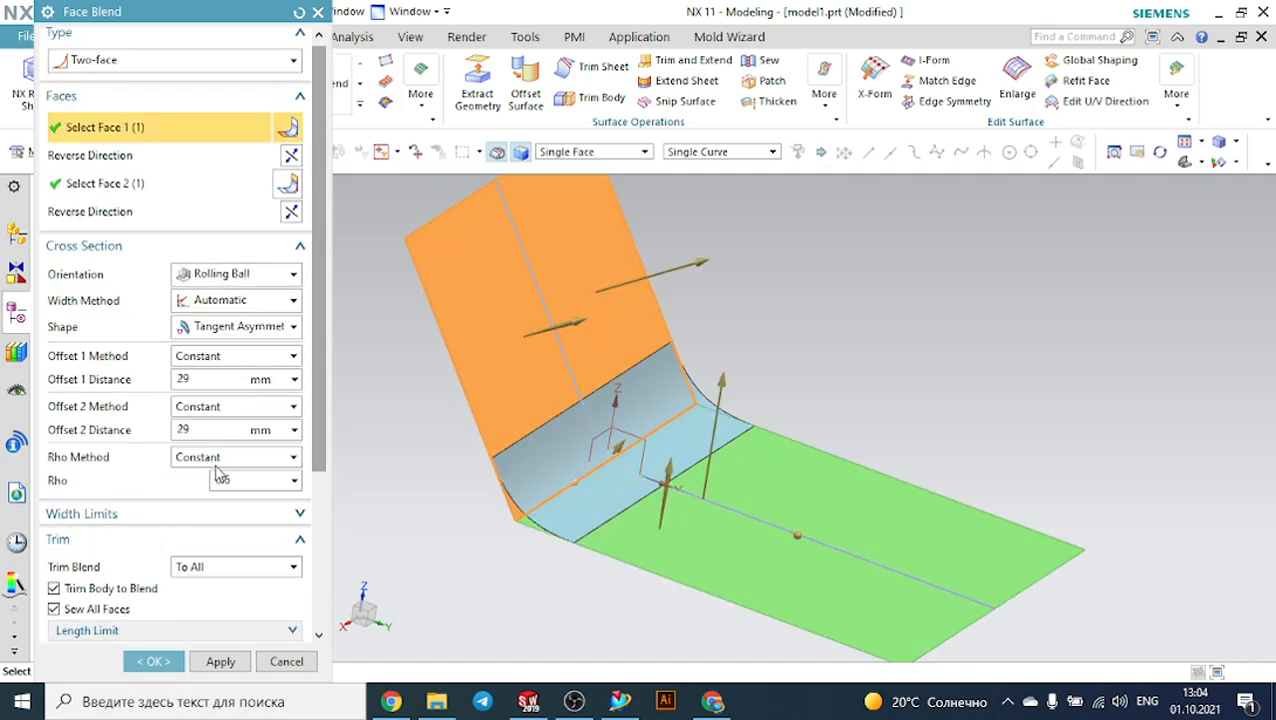
left_click(238, 310)
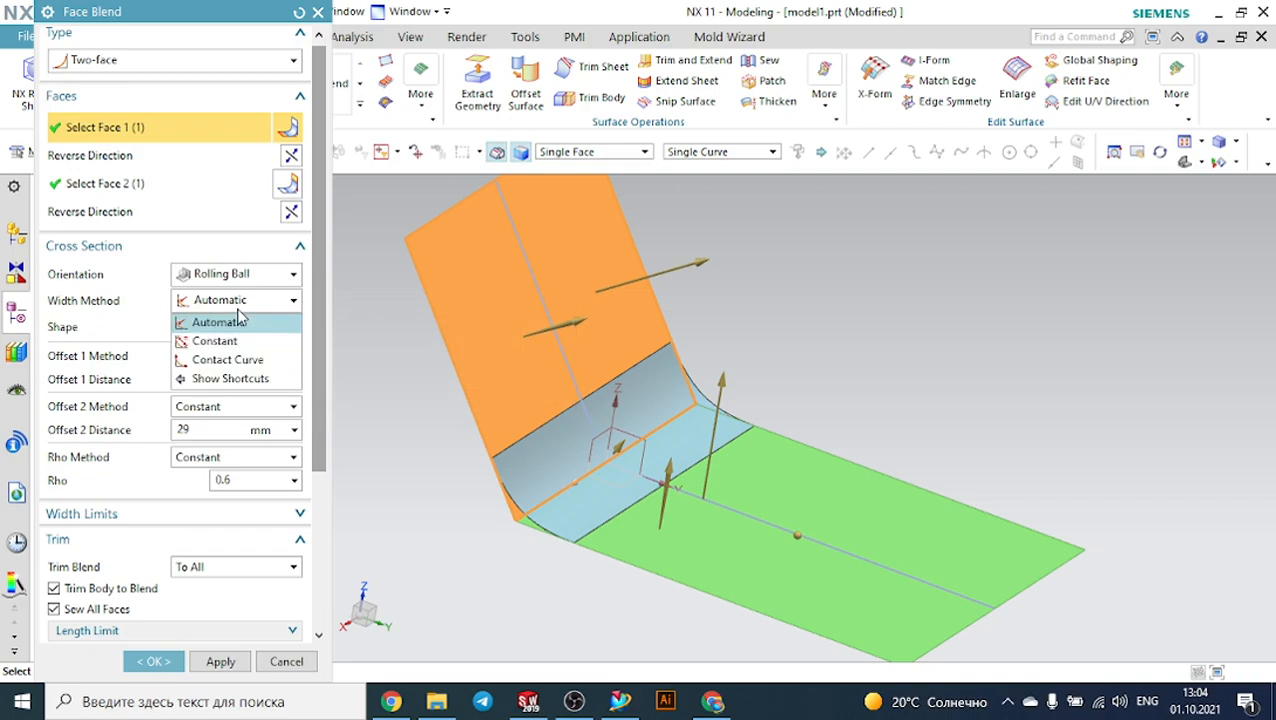
left_click(240, 340)
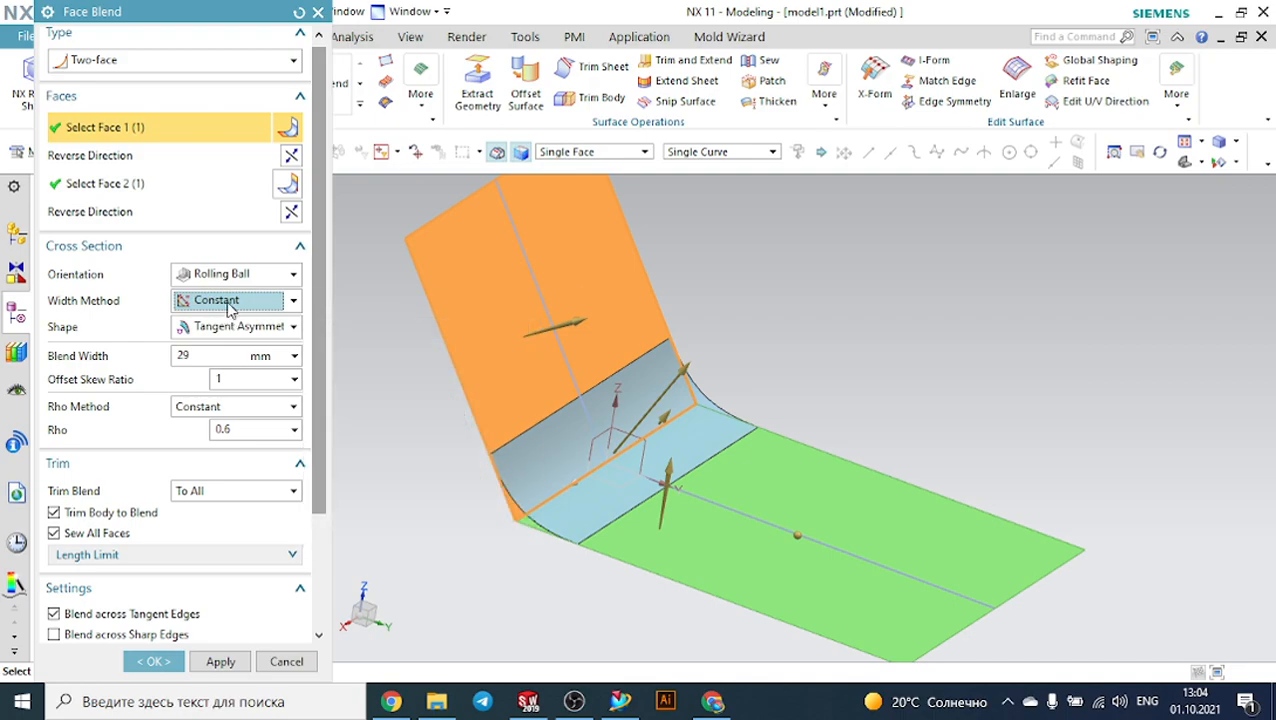
left_click(229, 330)
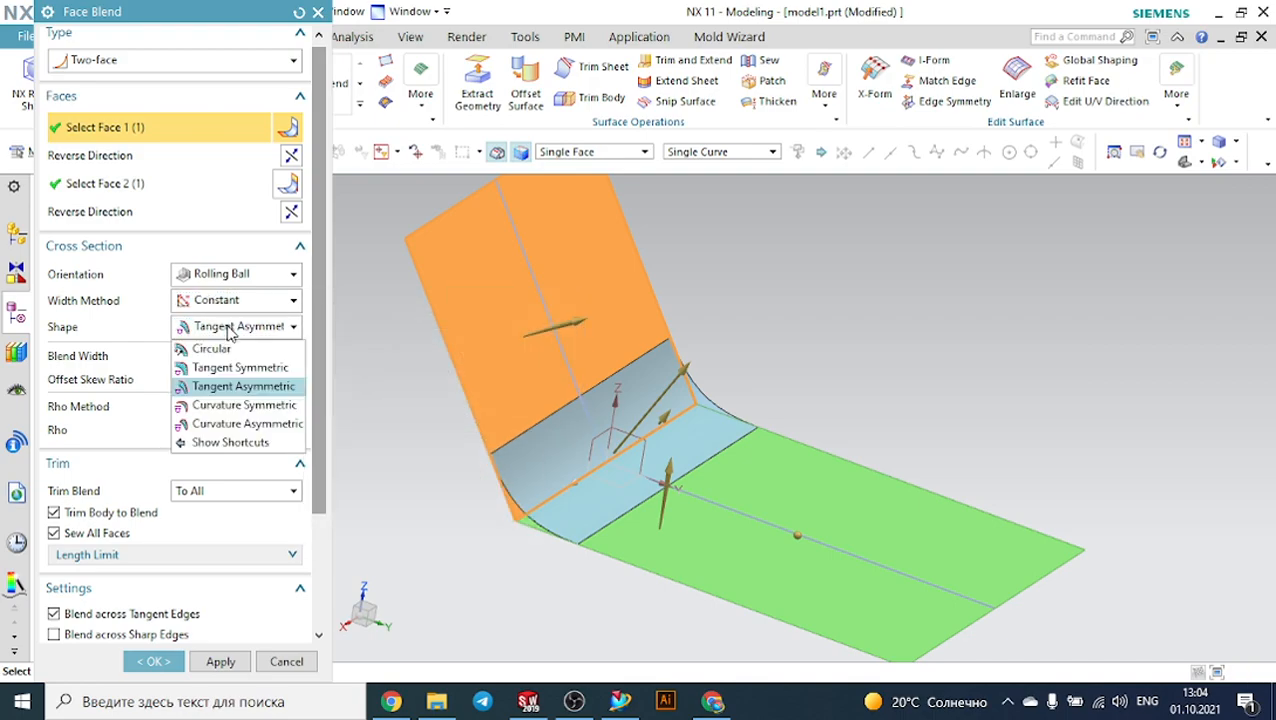
left_click(240, 385)
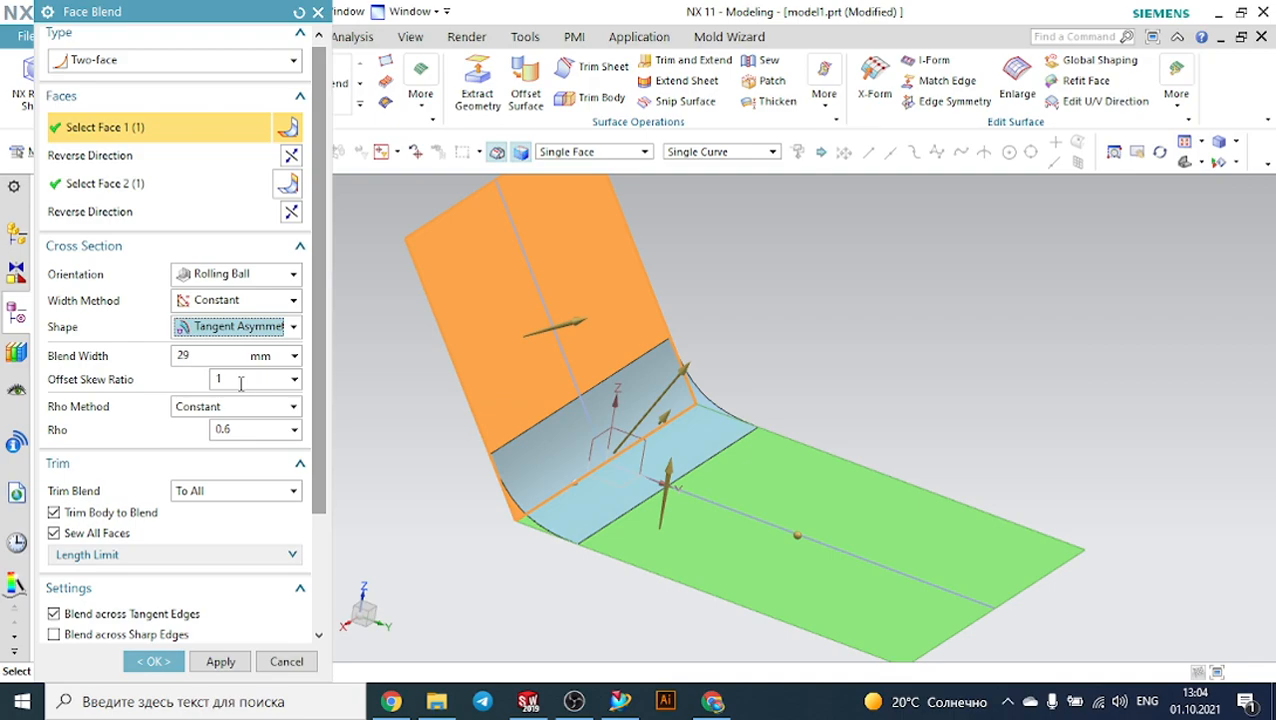
left_click(232, 302)
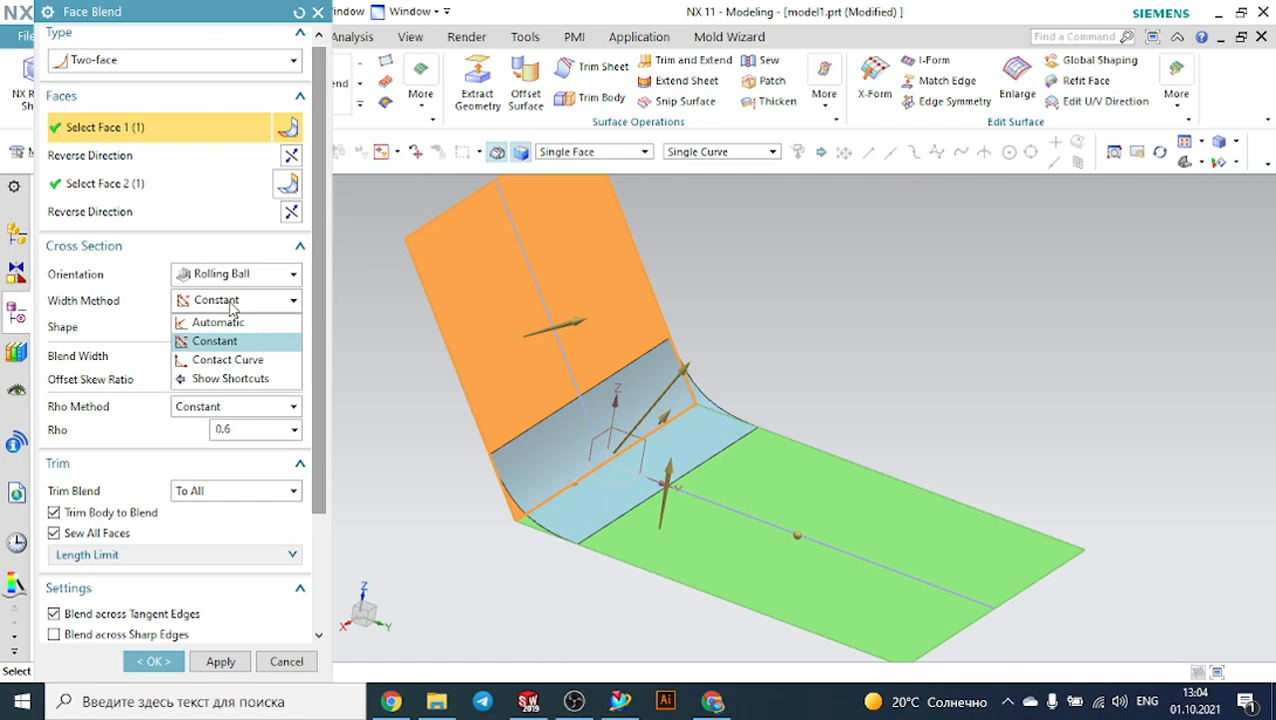
left_click(222, 322)
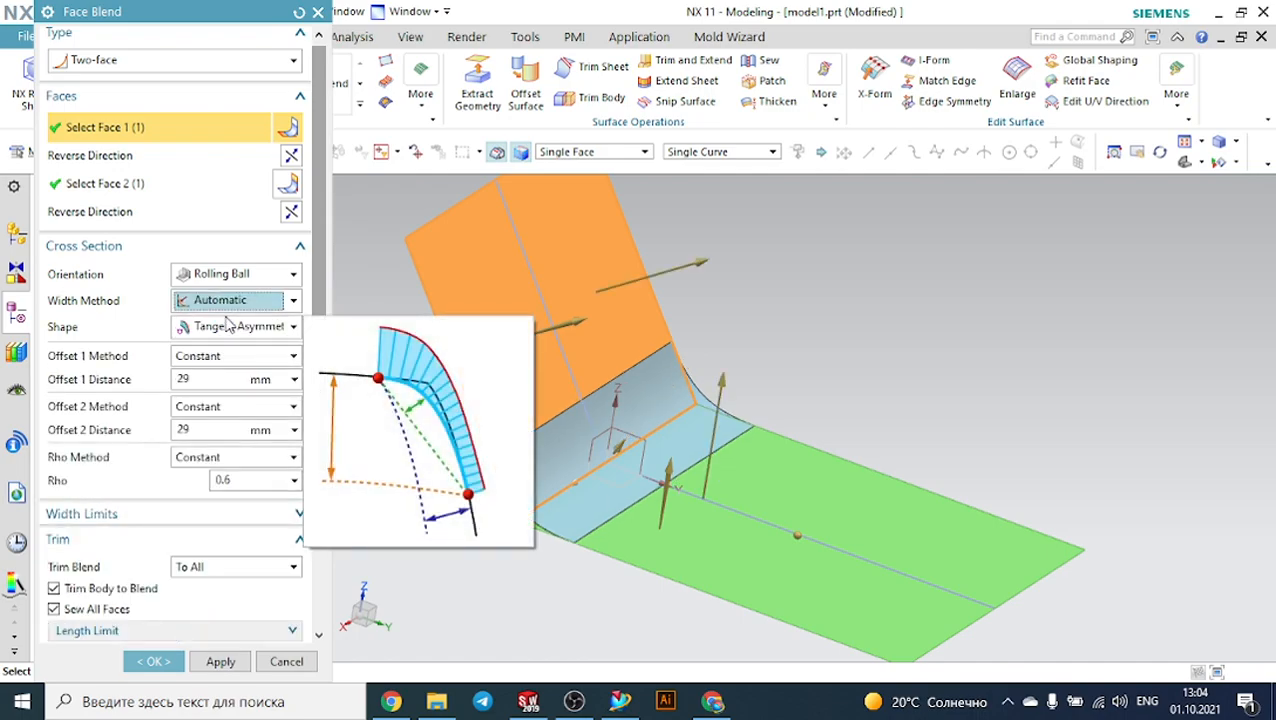
Try an Offset 2 Distance of 50 mm, and set it back to 29 mm.
left_click(210, 430)
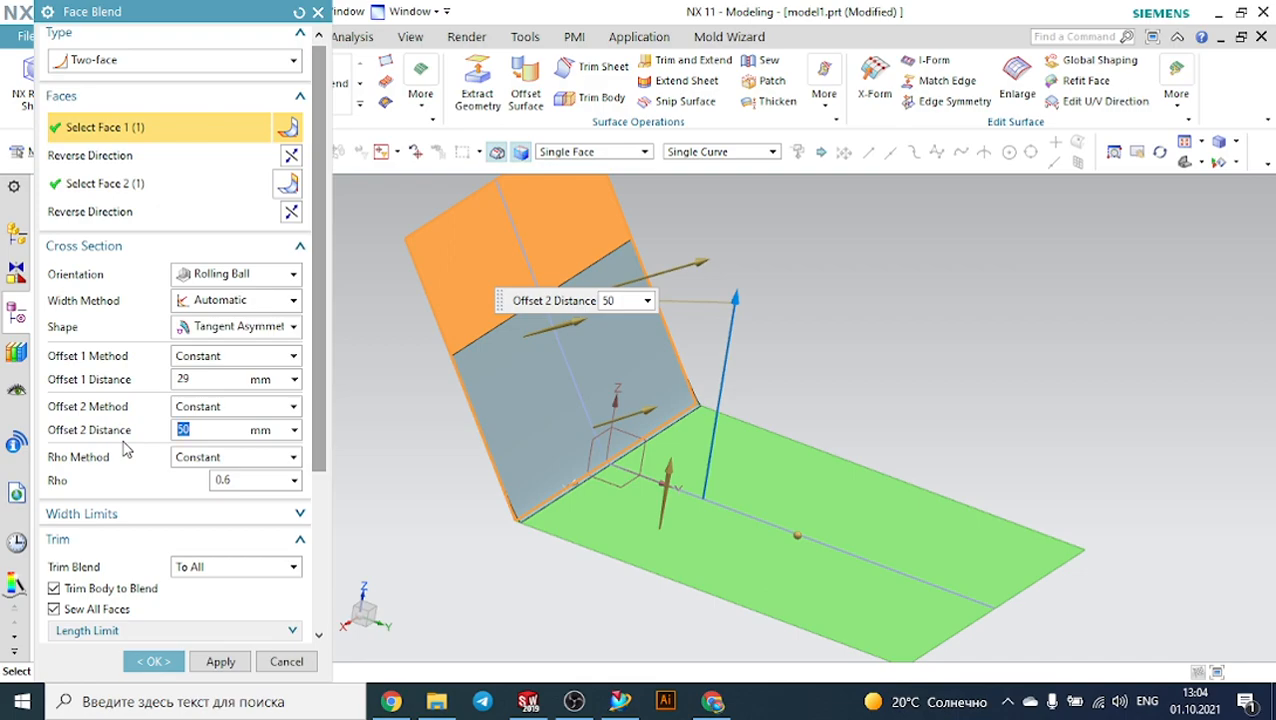
type("29")
key("Return")
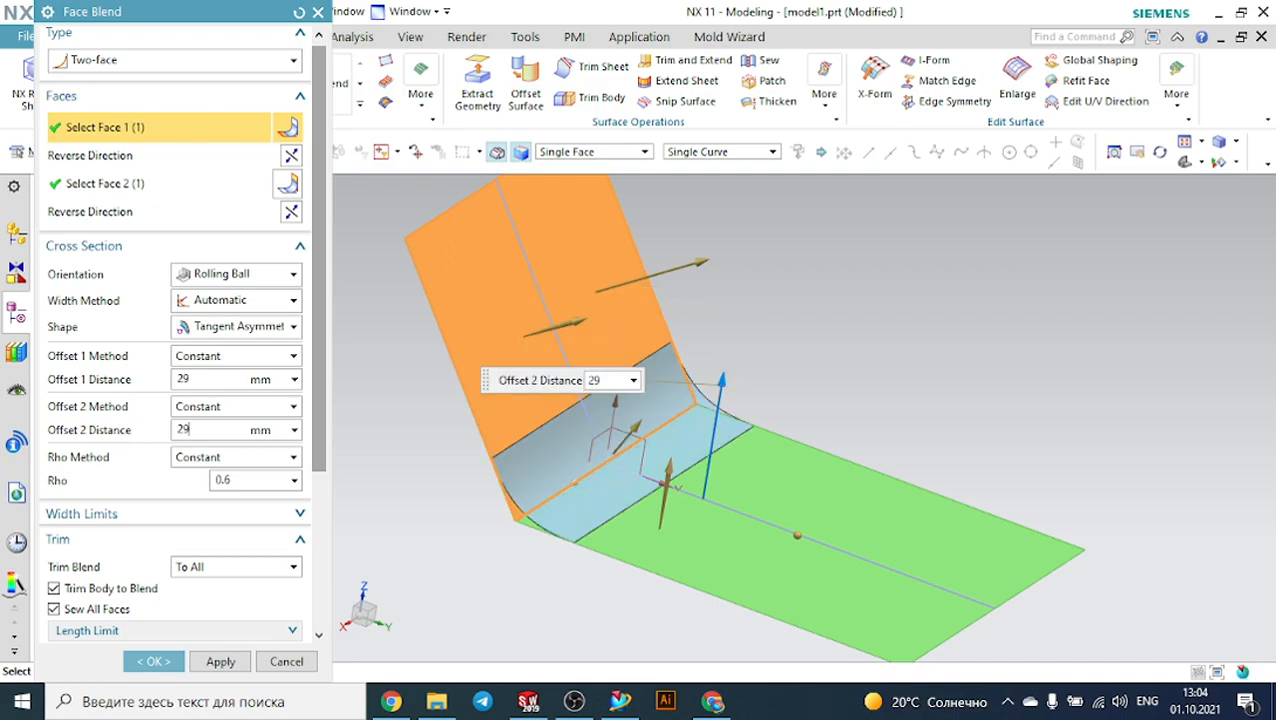
Examine the available Orientation, Width Method, Rho Method and Offset 2 Method choices for the blend cross section.
left_click(219, 275)
left_click(219, 275)
left_click(224, 301)
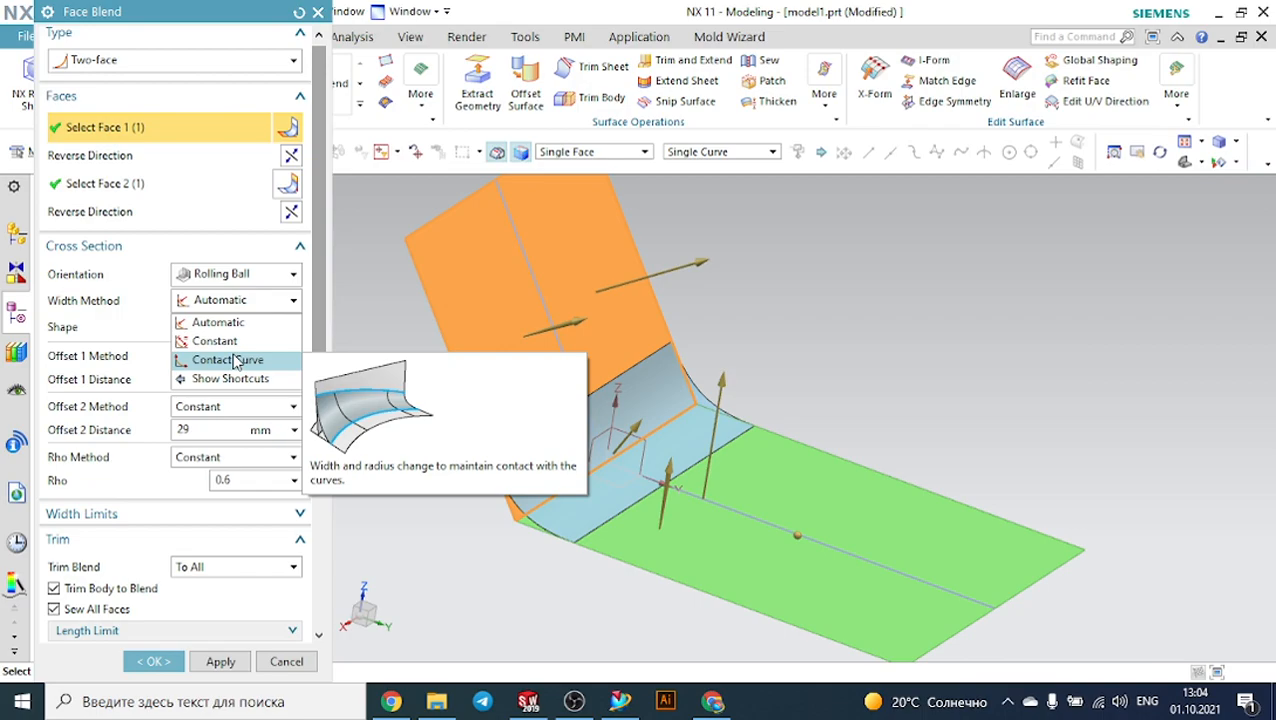
left_click(222, 322)
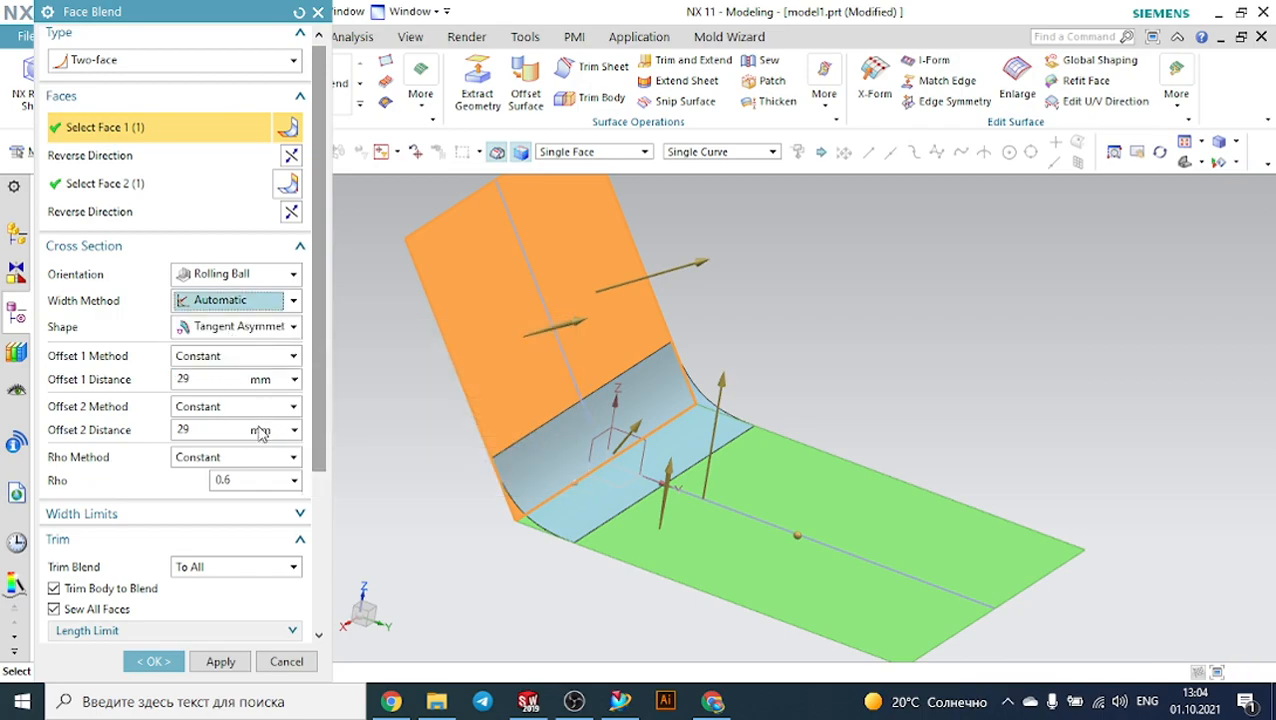
left_click(204, 458)
left_click(204, 462)
left_click(208, 404)
left_click(208, 404)
scroll(214, 450, "down", 1)
scroll(214, 456, "down", 2)
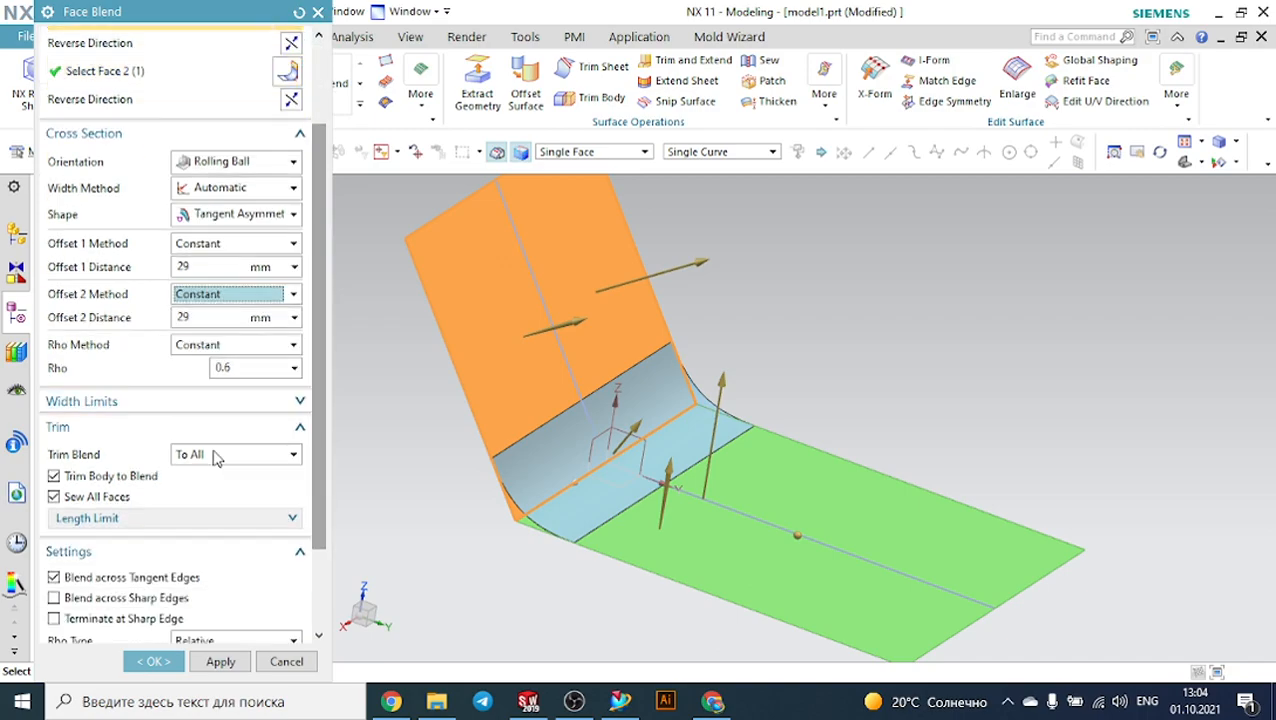
scroll(214, 456, "up", 3)
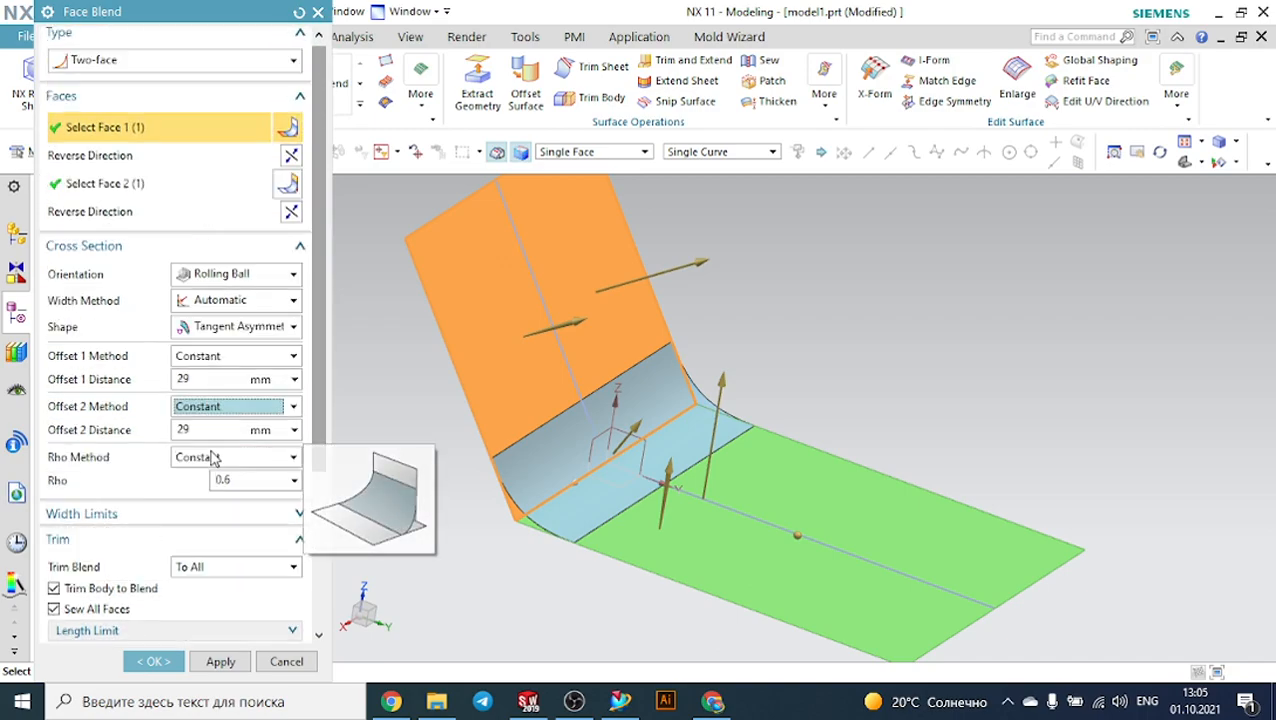
Try the Constant width method with blend widths of 25 mm and about 33 mm, and cancel the Face Blend.
left_click(228, 302)
left_click(230, 316)
left_click(228, 306)
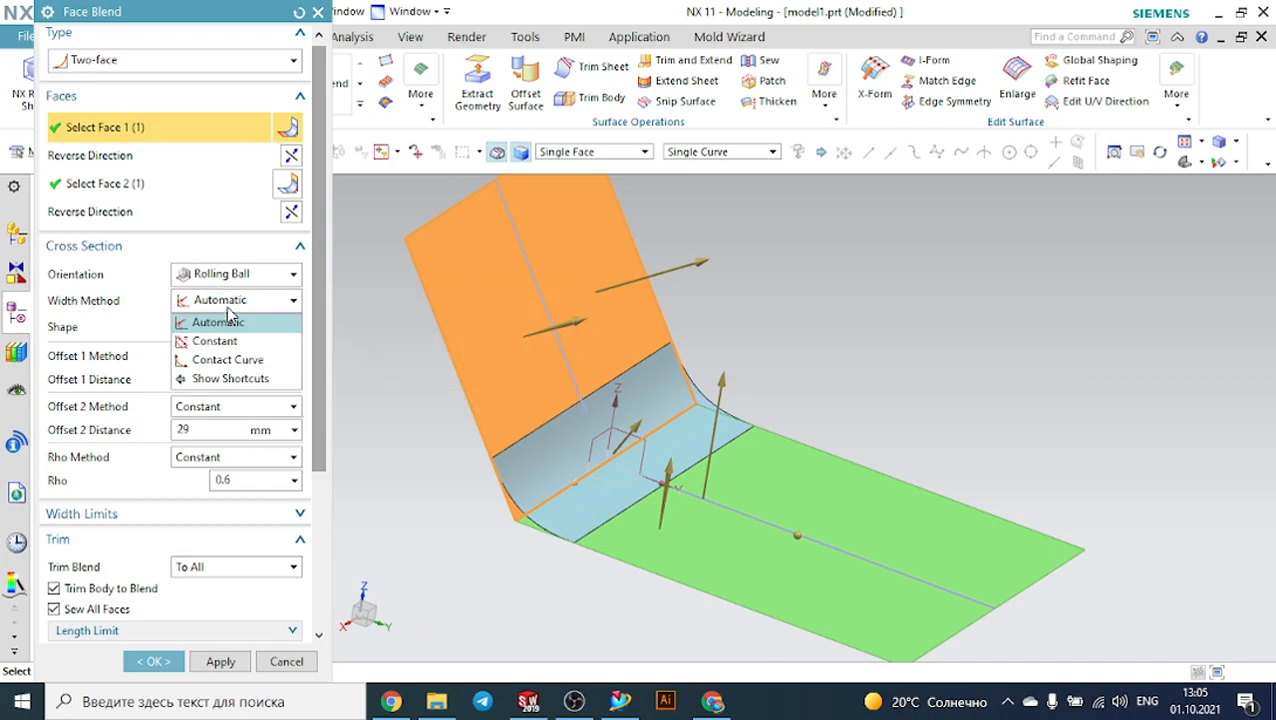
left_click(214, 342)
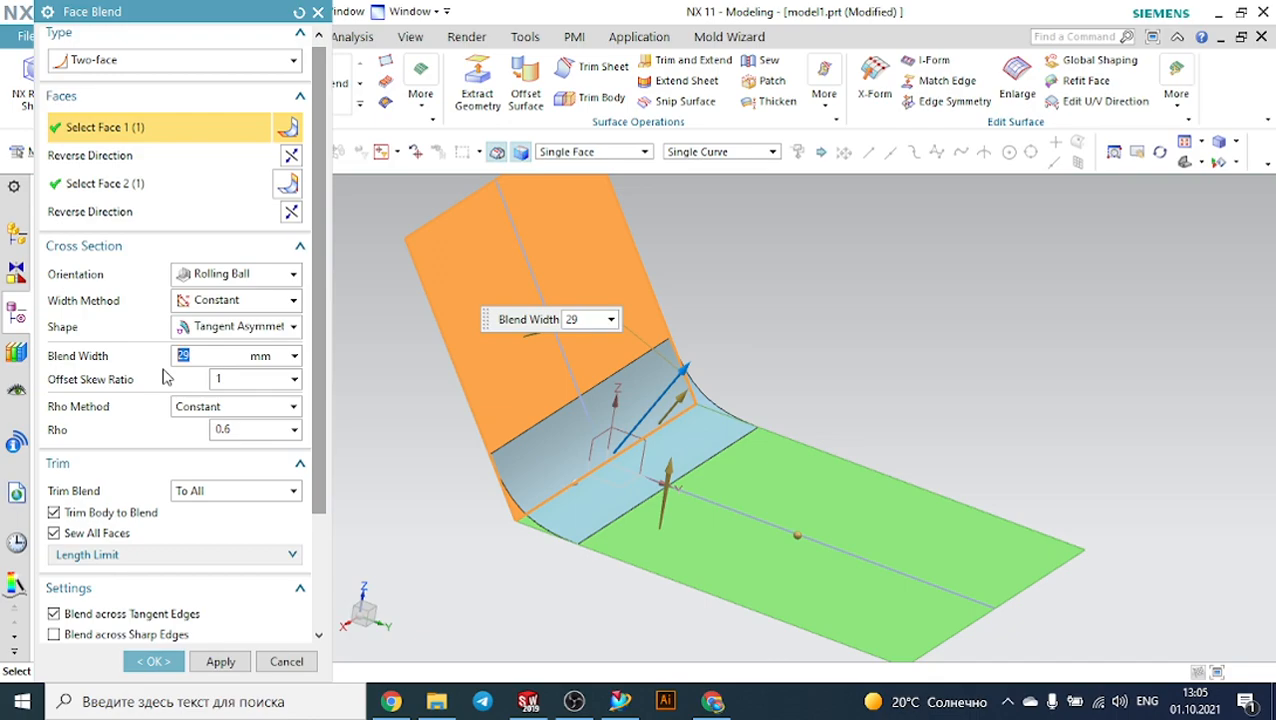
type("2")
key("Return")
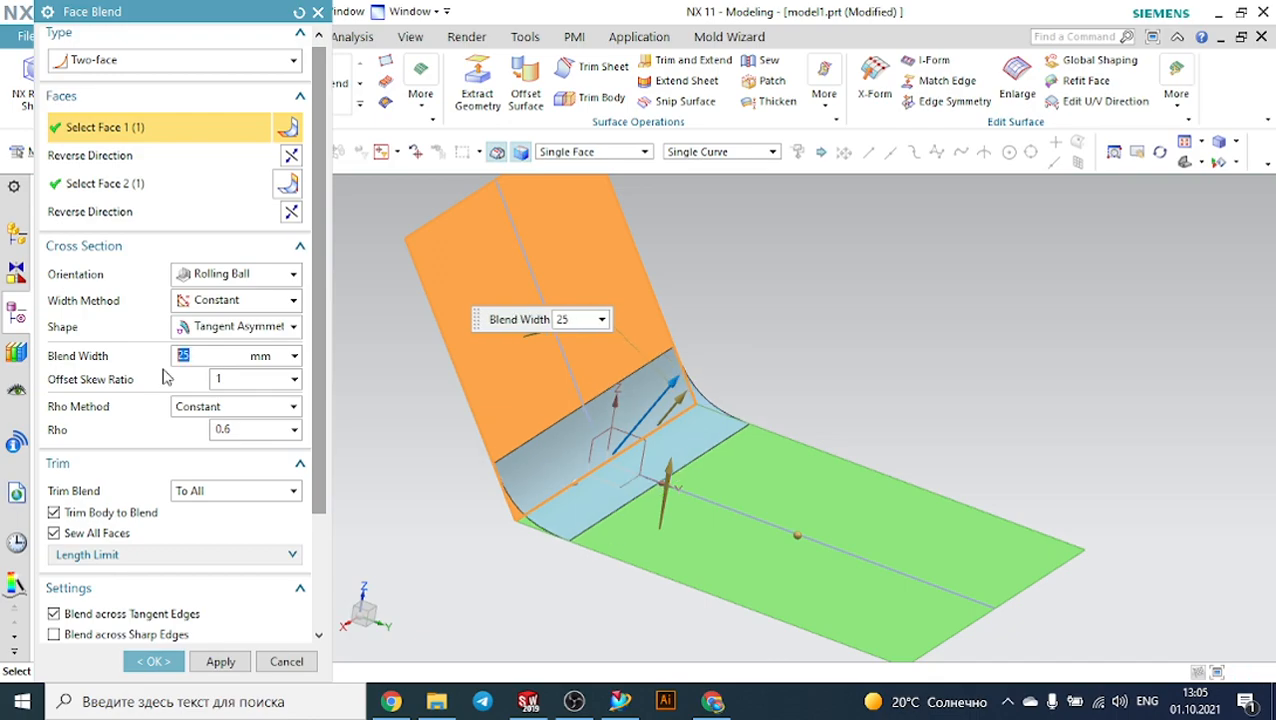
left_click_drag(672, 330, 695, 358)
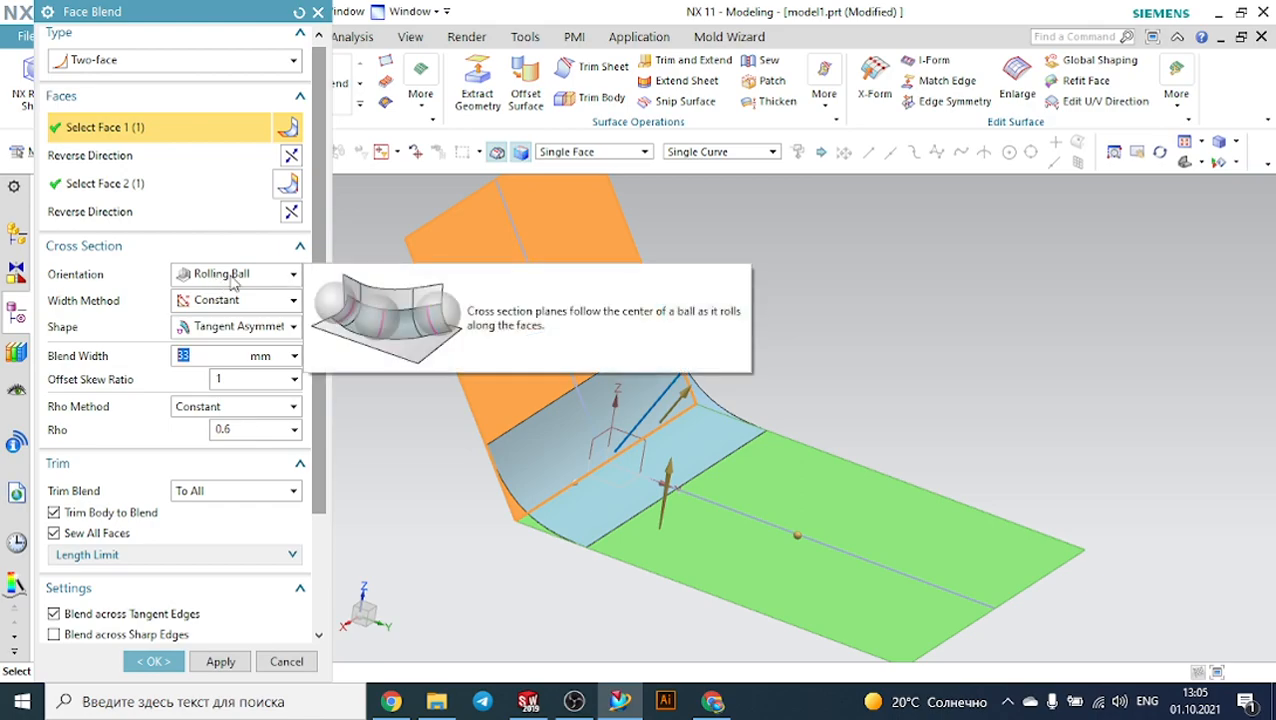
left_click(286, 661)
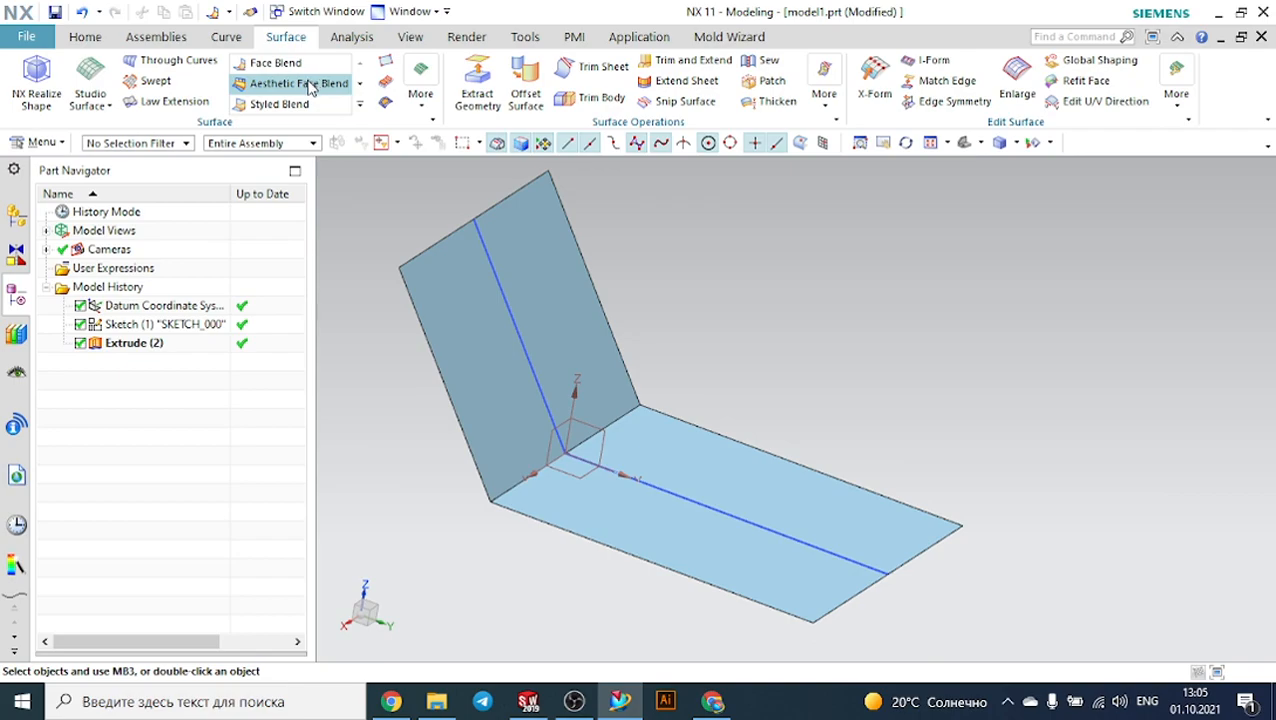
Start a Law-type Styled Blend with the upright sheet as face chain 1 and the lower sheet as face chain 2.
left_click(245, 105)
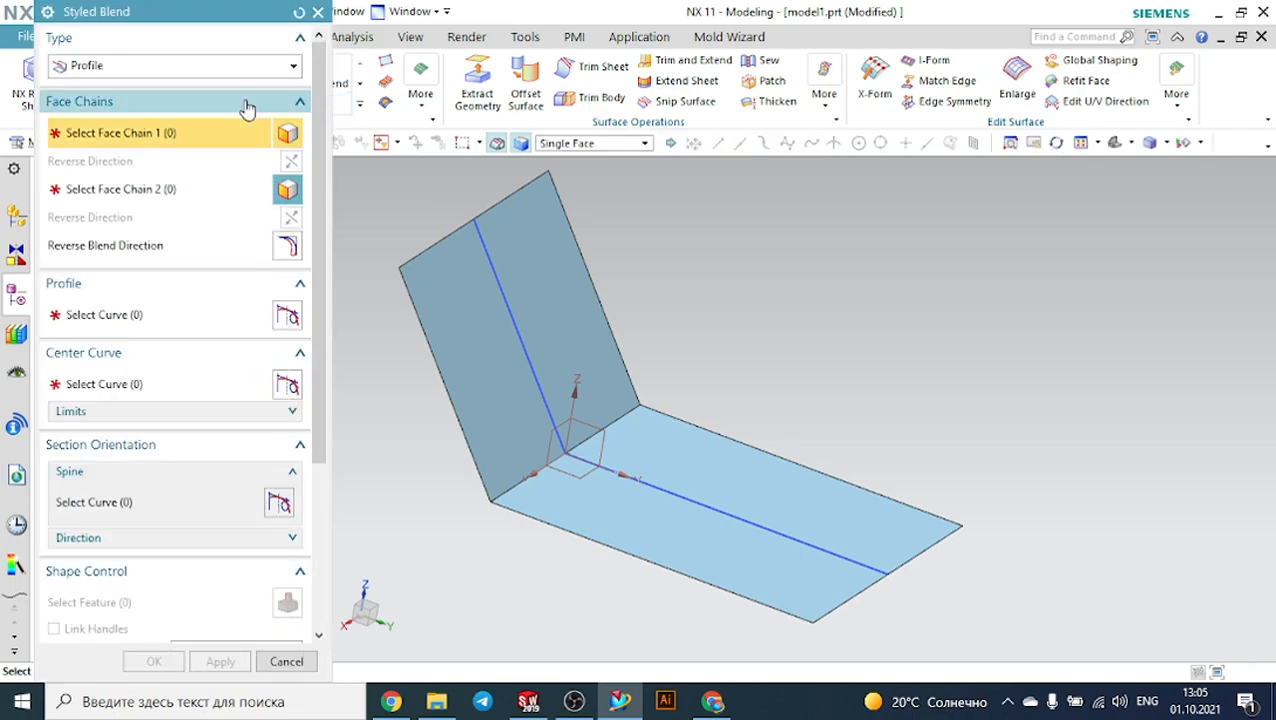
left_click(176, 66)
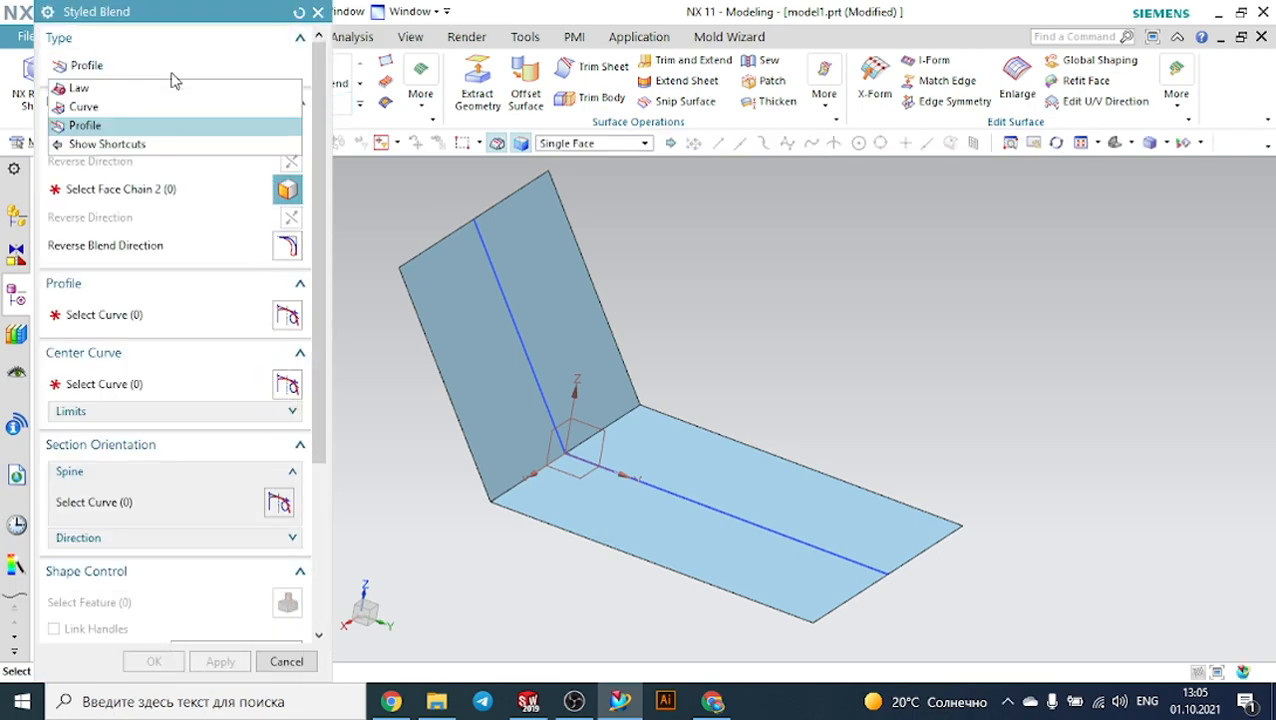
left_click(126, 94)
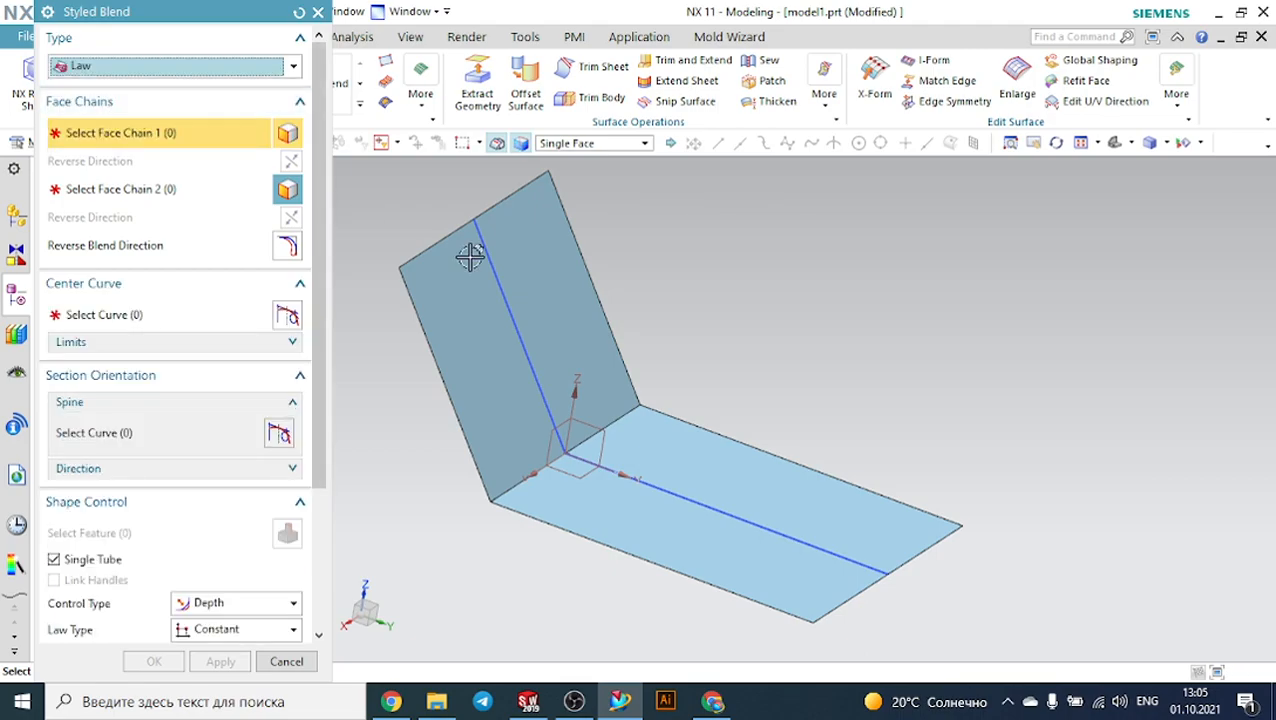
left_click(466, 288)
middle_click(495, 252)
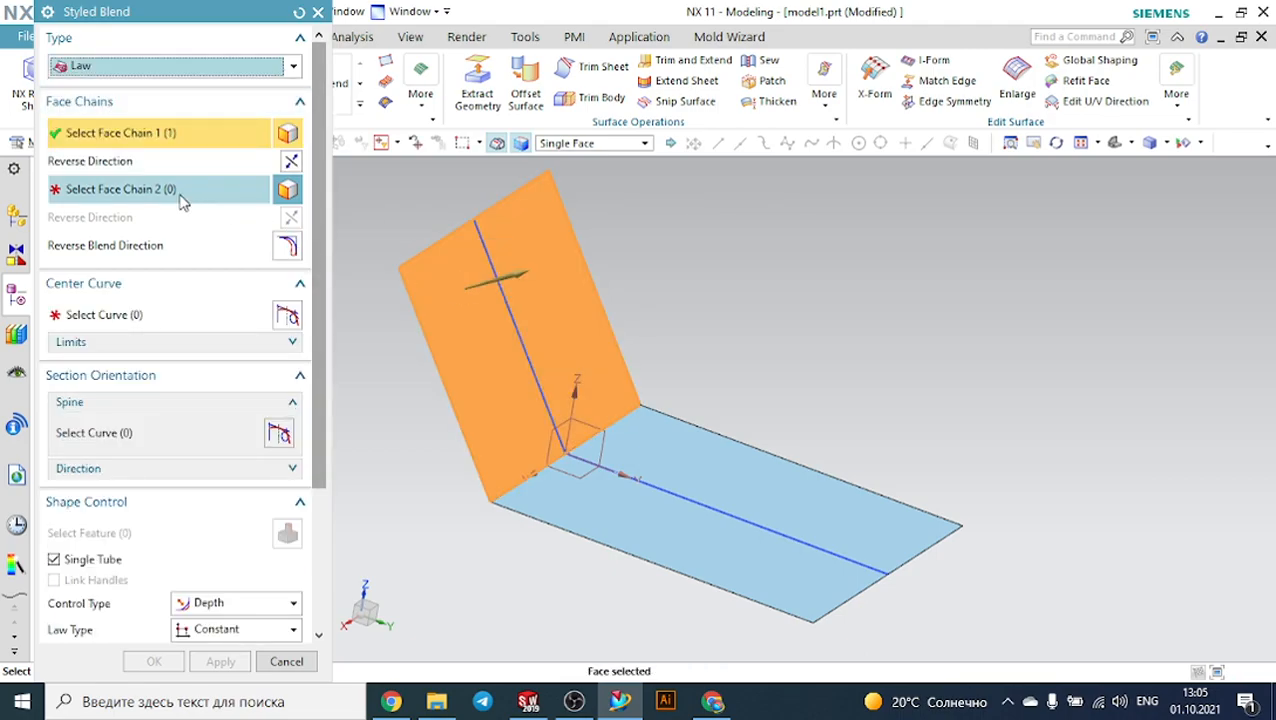
left_click(664, 440)
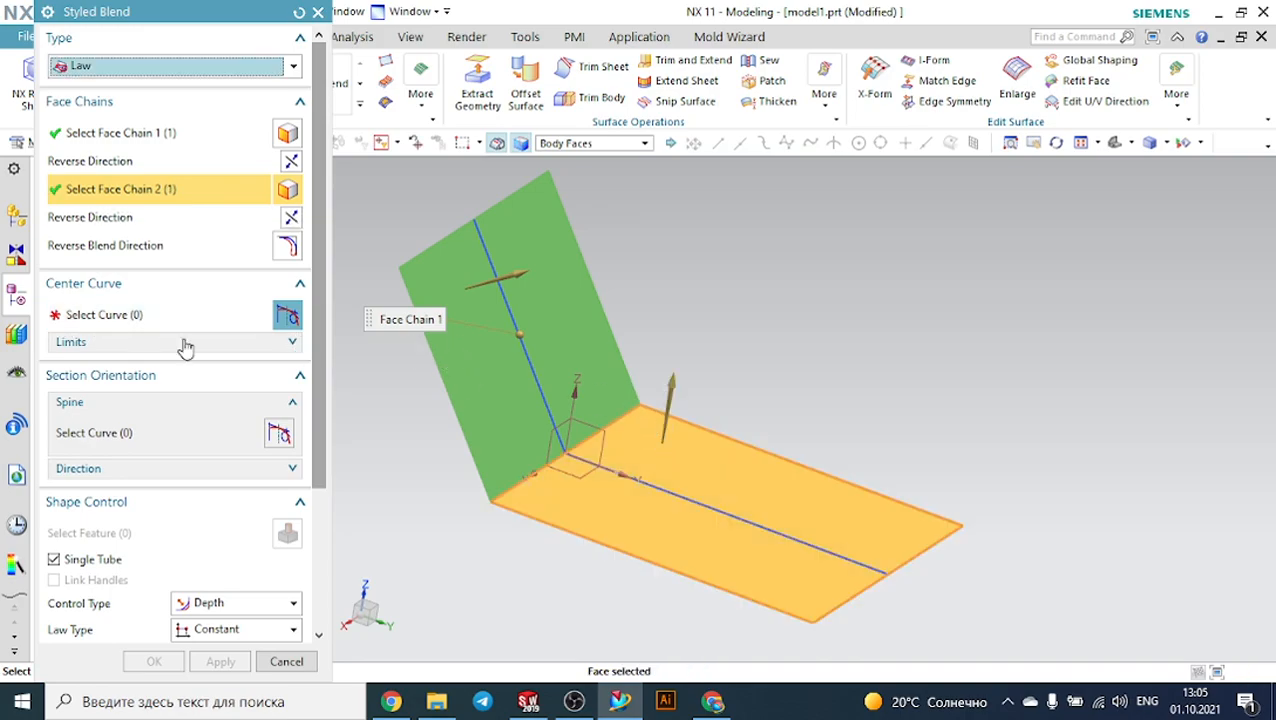
middle_click(378, 385)
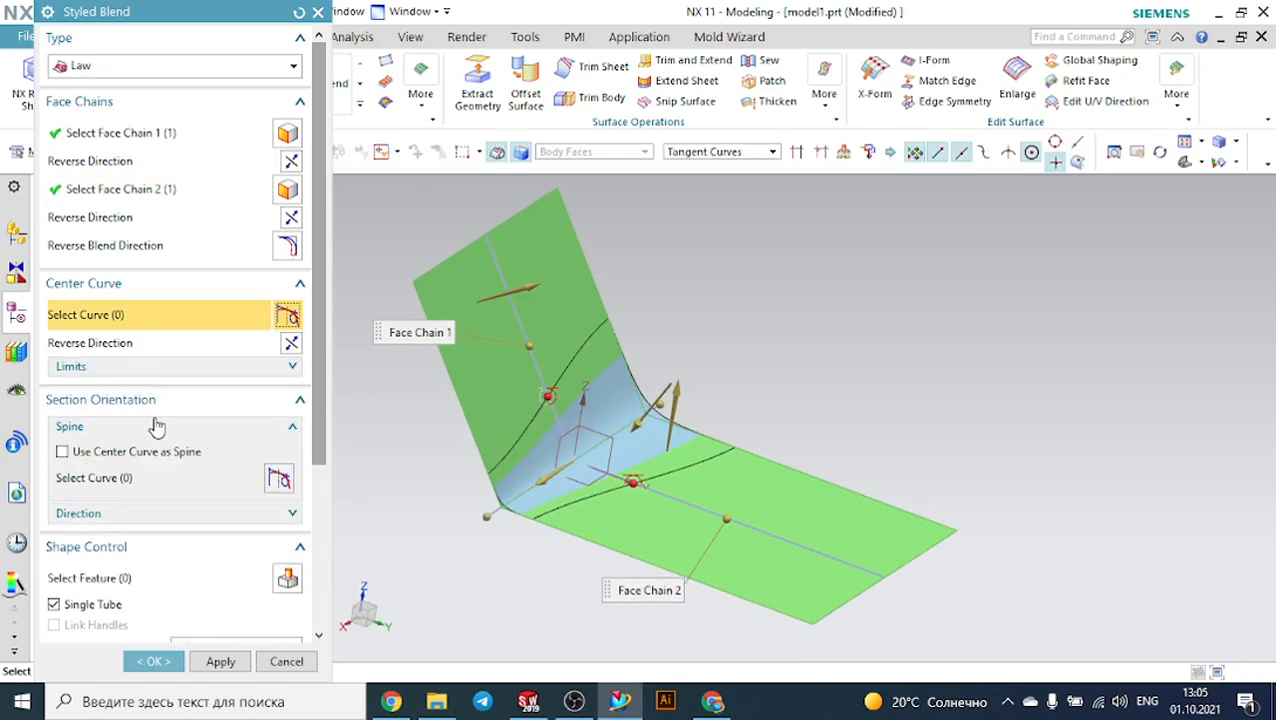
Set the styled blend's shape control to Tube Radius 1 with a Linear law.
scroll(162, 430, "down", 1)
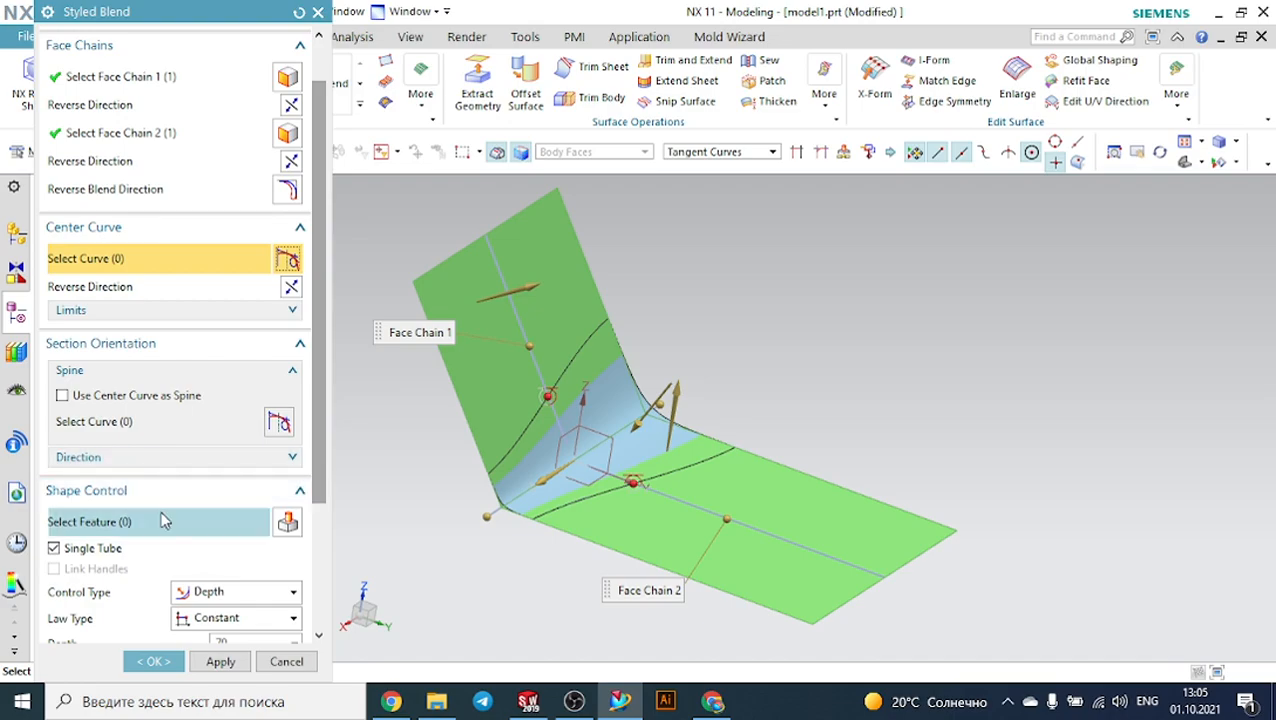
scroll(165, 520, "down", 2)
left_click(205, 482)
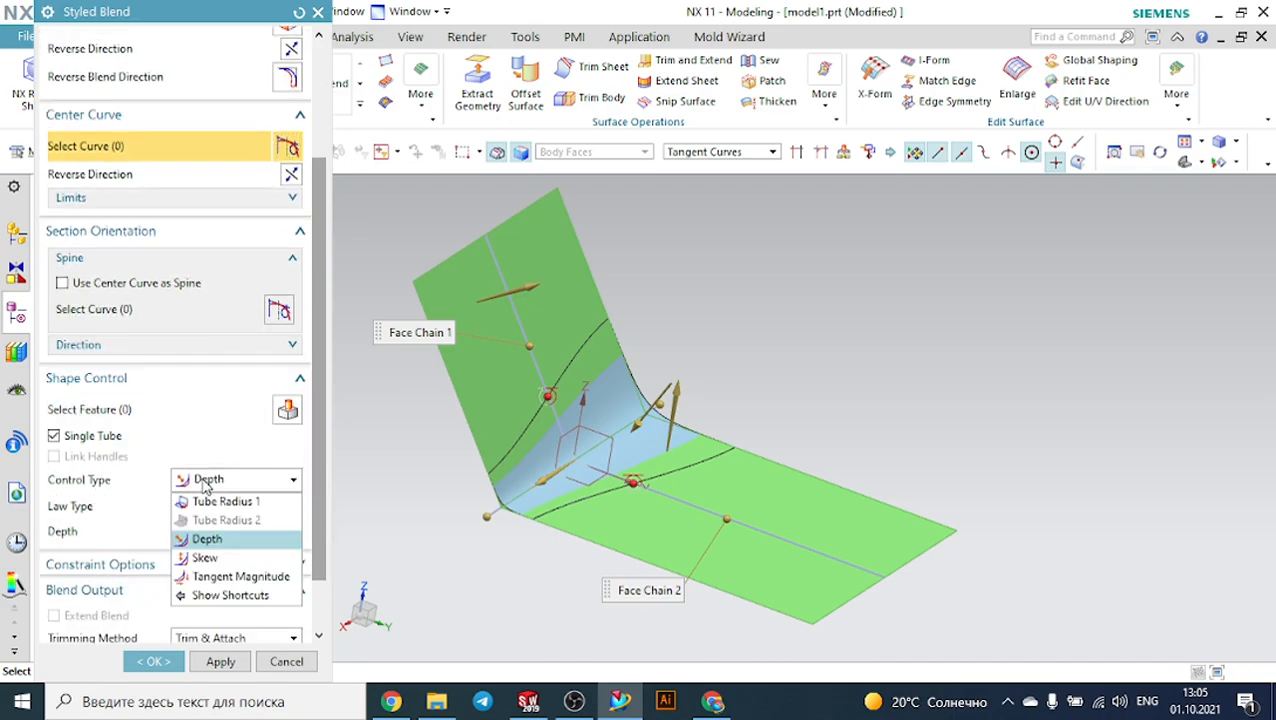
left_click(215, 501)
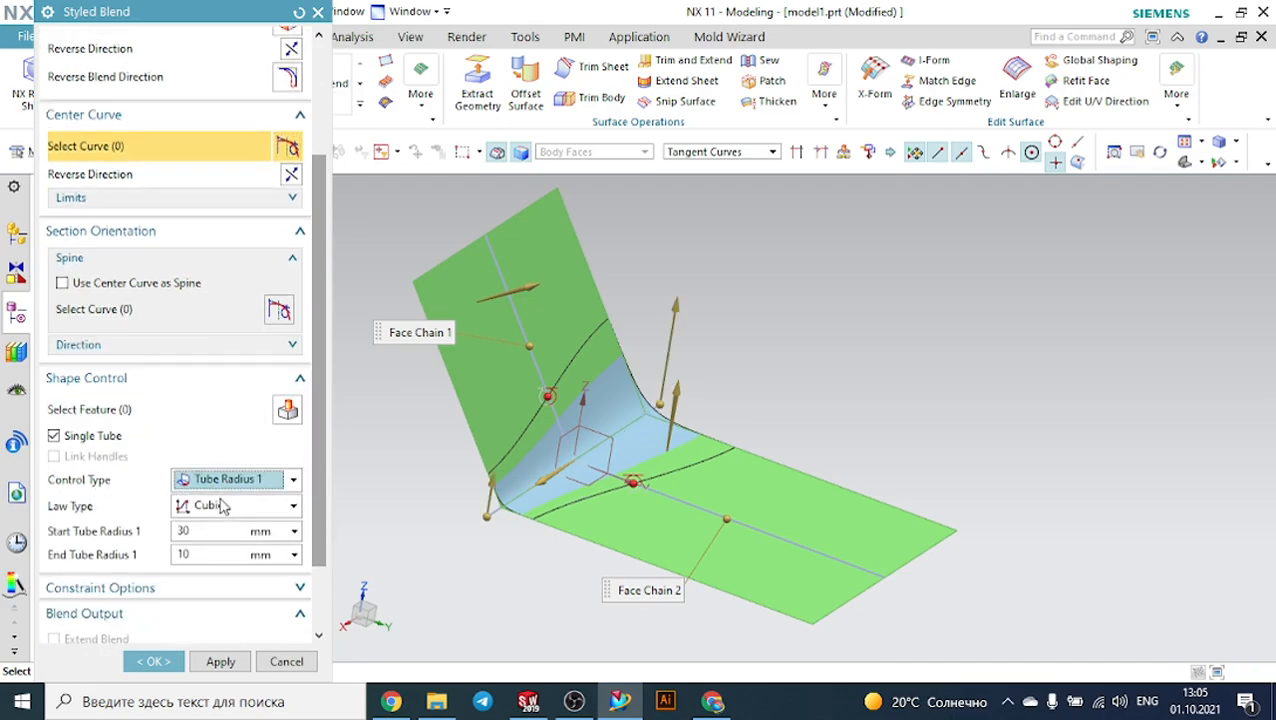
left_click(224, 507)
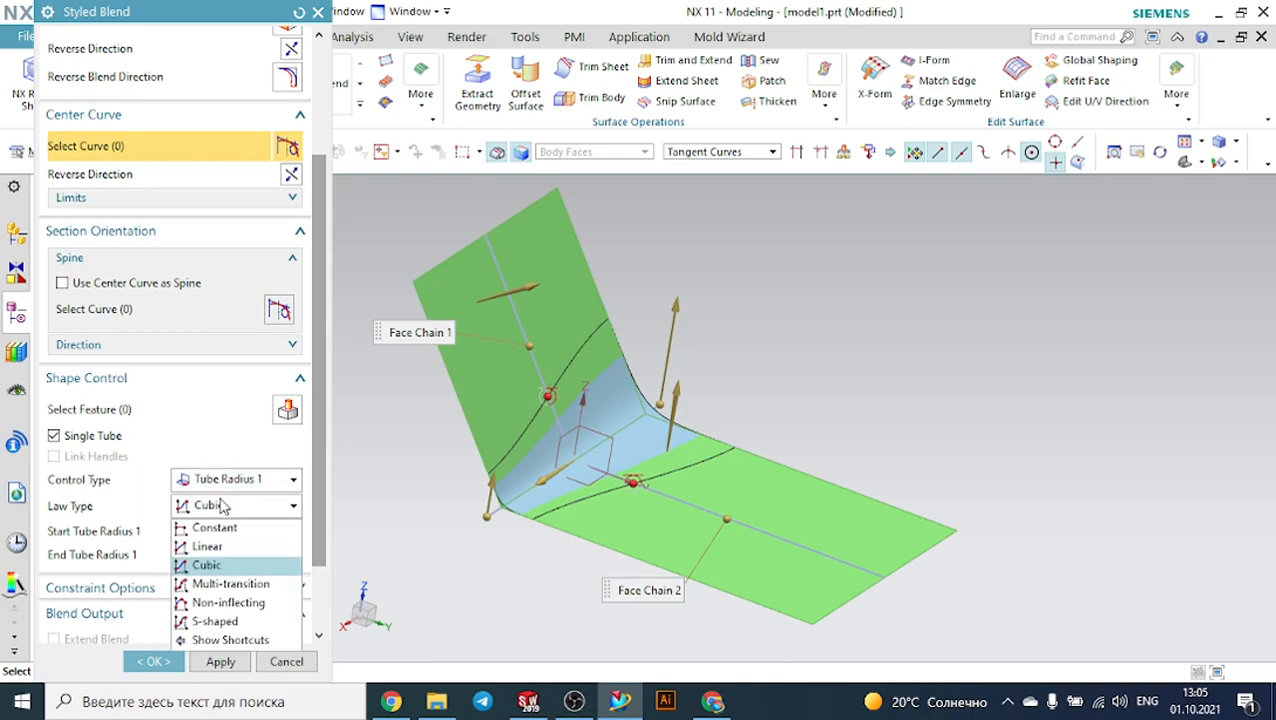
left_click(220, 546)
Set Start Tube Radius 1 to 50 mm and End Tube Radius 1 to 20 mm.
left_click(180, 530)
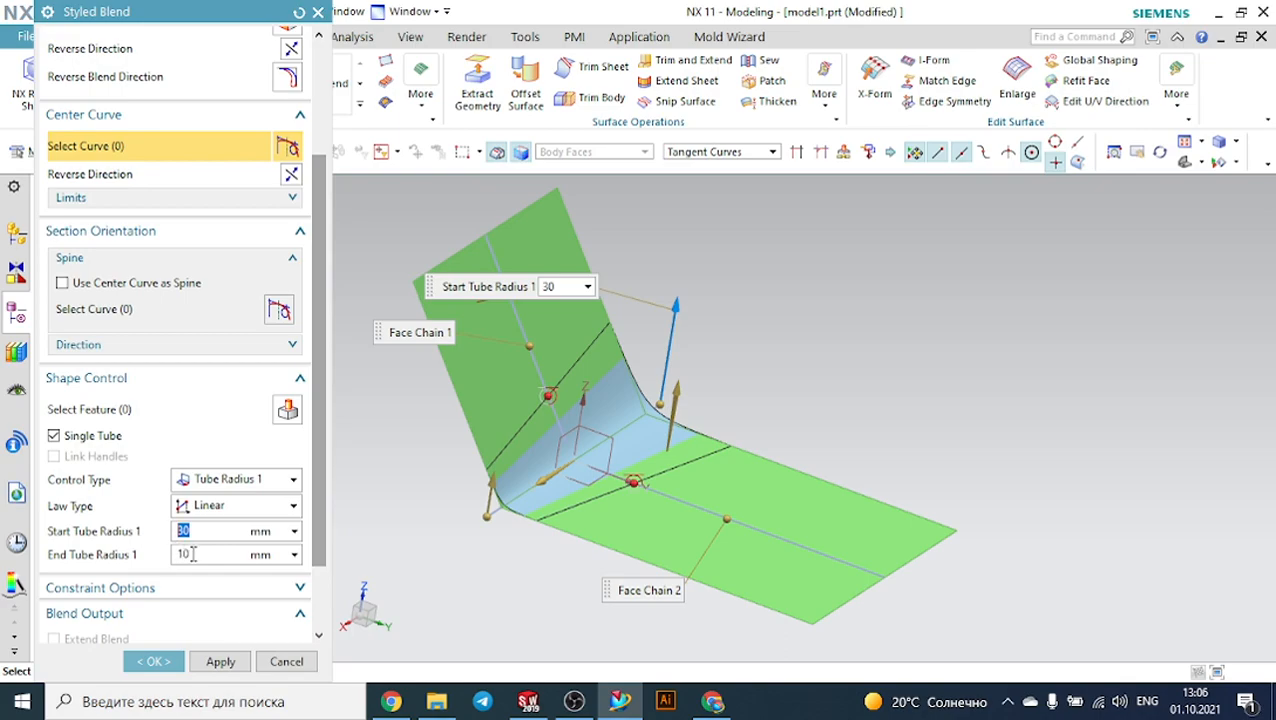
key("Return")
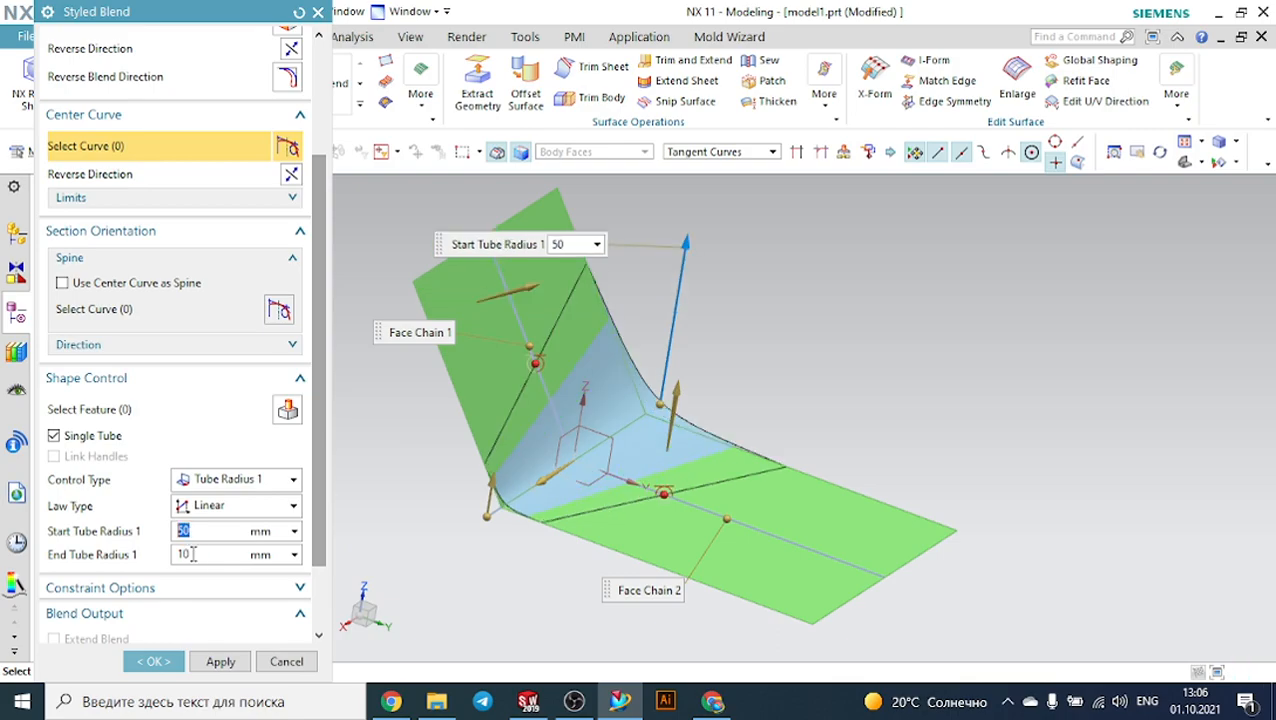
left_click(184, 554)
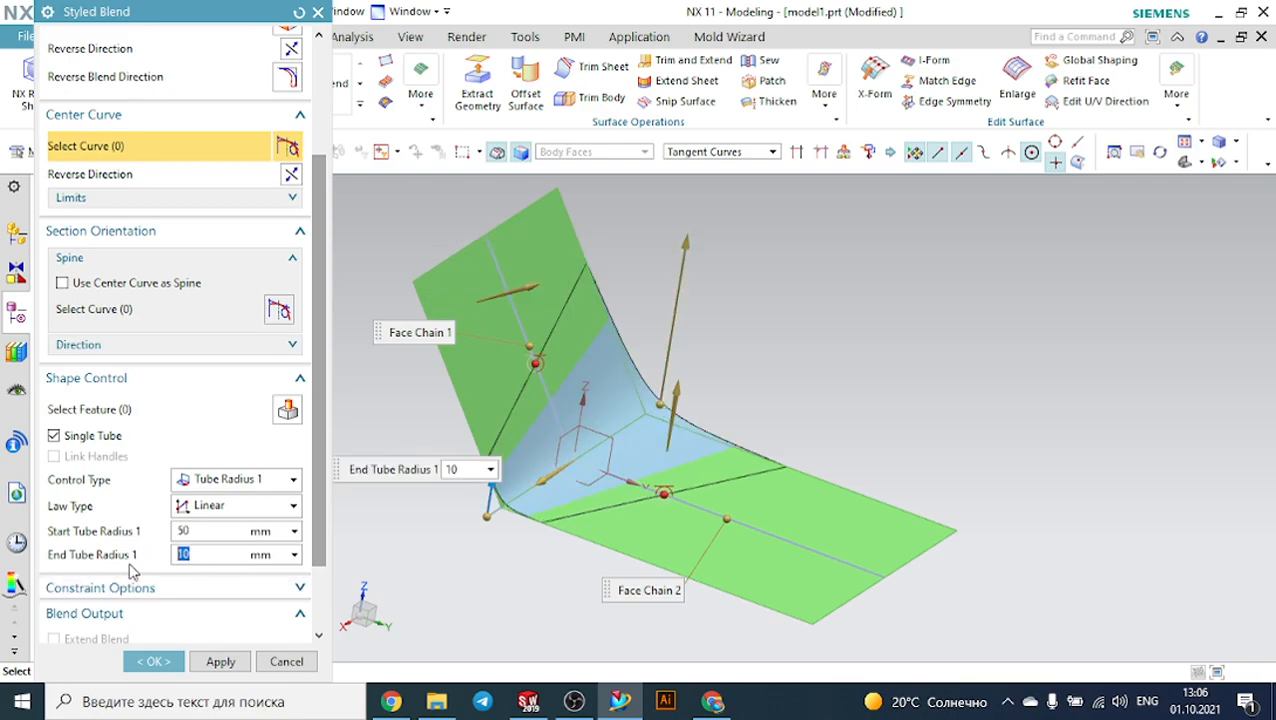
type("2")
key("Return")
Expand the constraint options and choose Trim & Attach as the blend's trimming method.
scroll(130, 570, "down", 2)
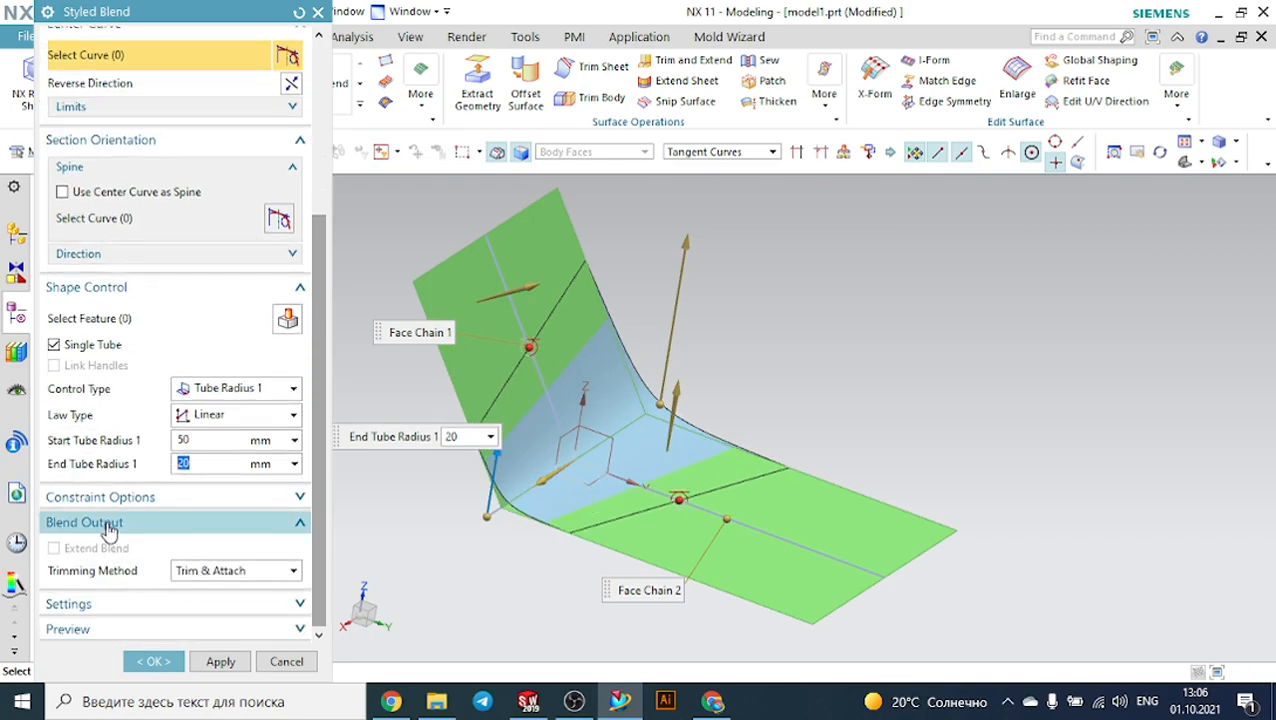
left_click(110, 527)
left_click(110, 553)
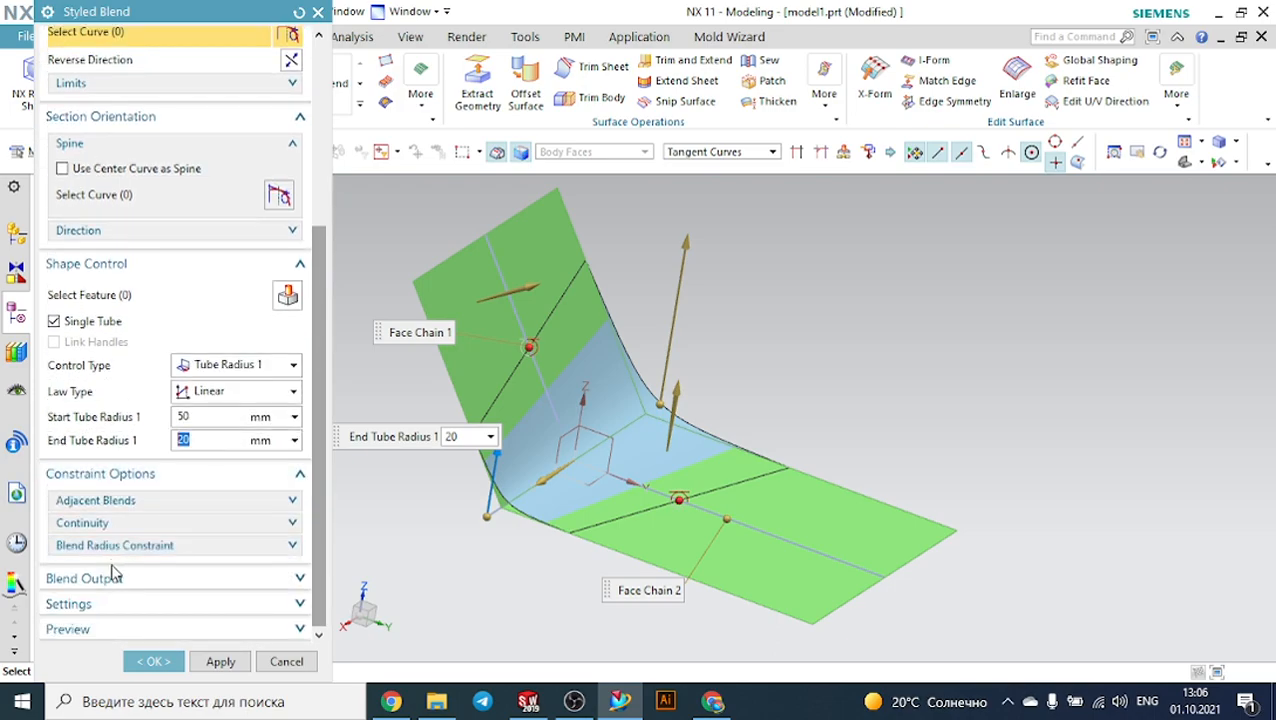
left_click(116, 588)
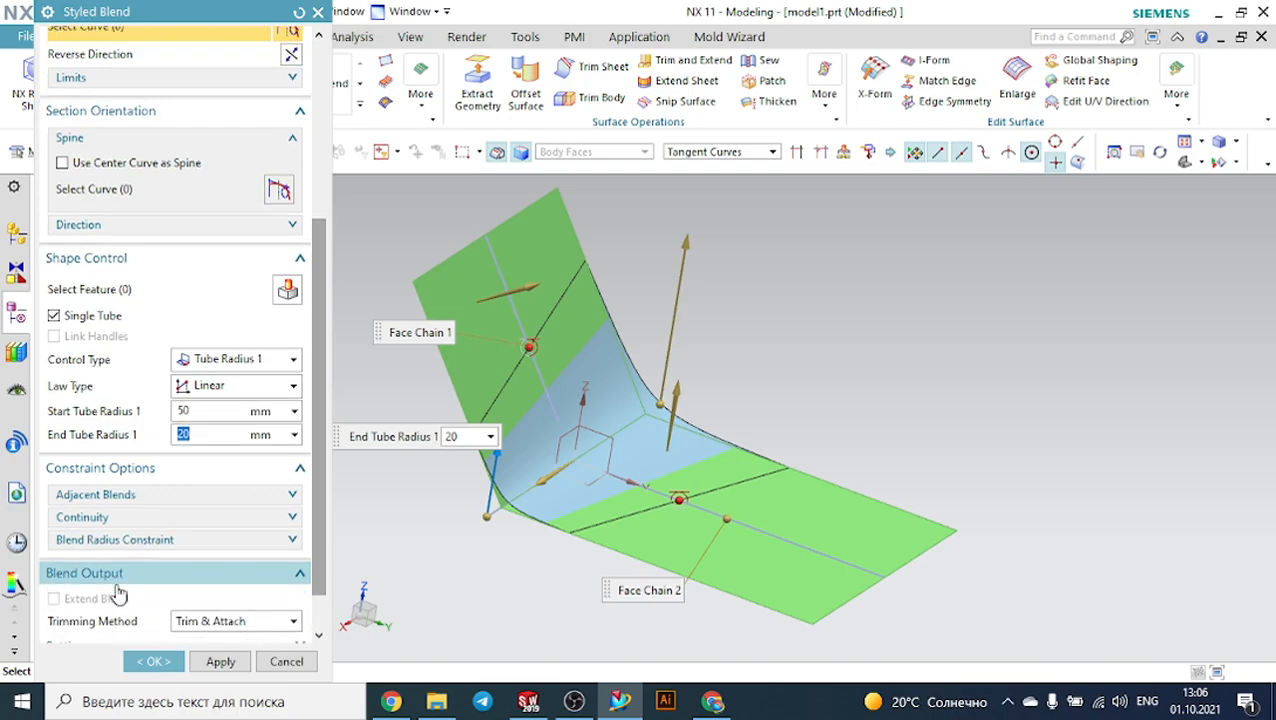
left_click(233, 578)
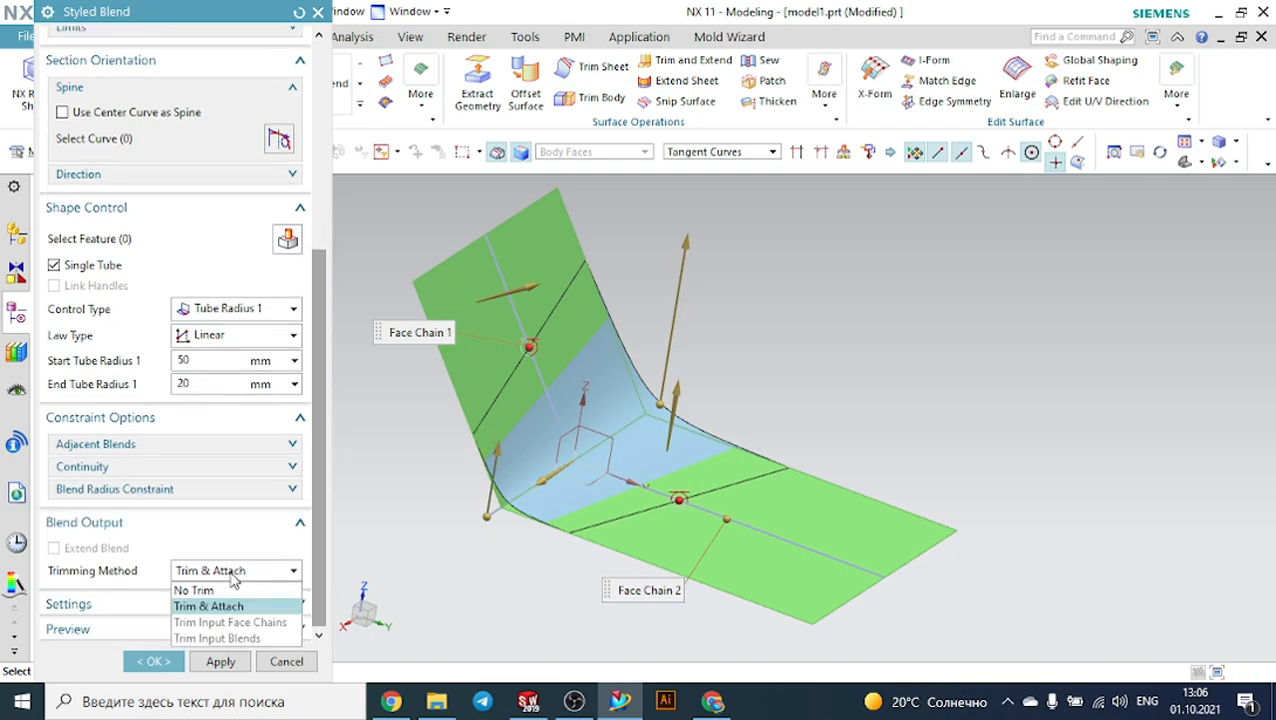
left_click(221, 607)
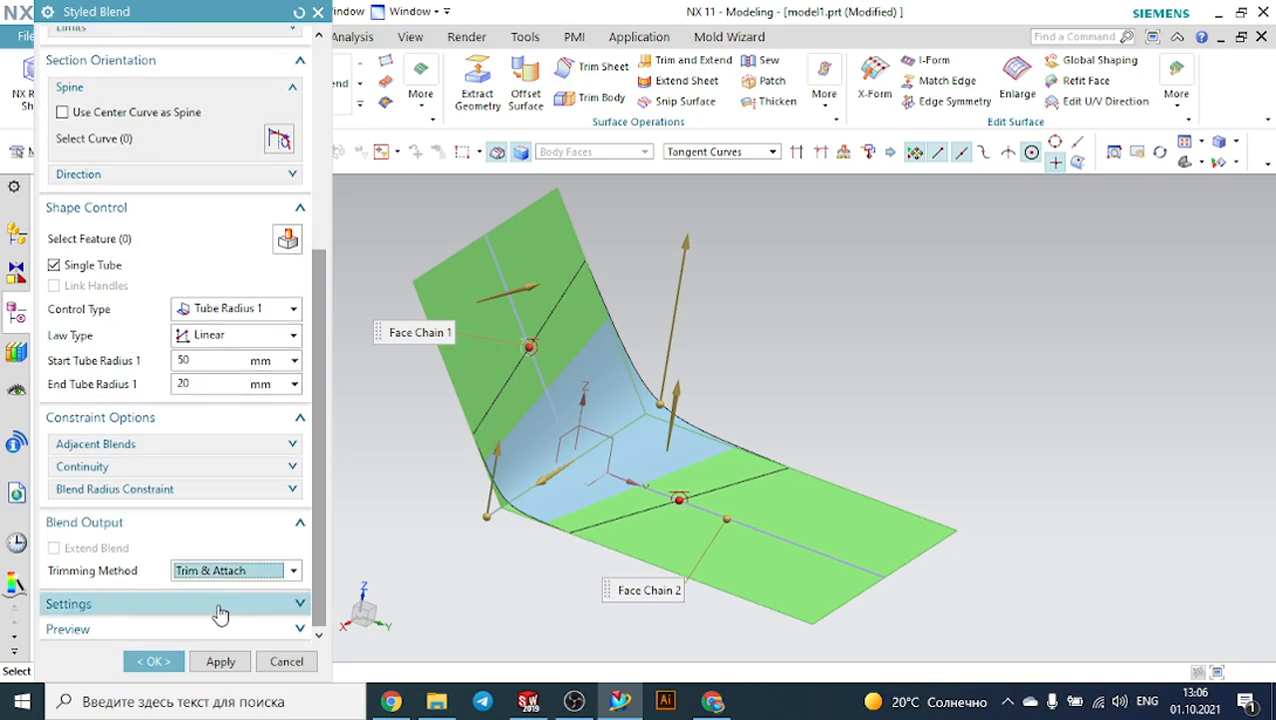
Preview the styled blend result, inspect the tapering transition between the two sheets, and undo the preview result.
left_click(226, 607)
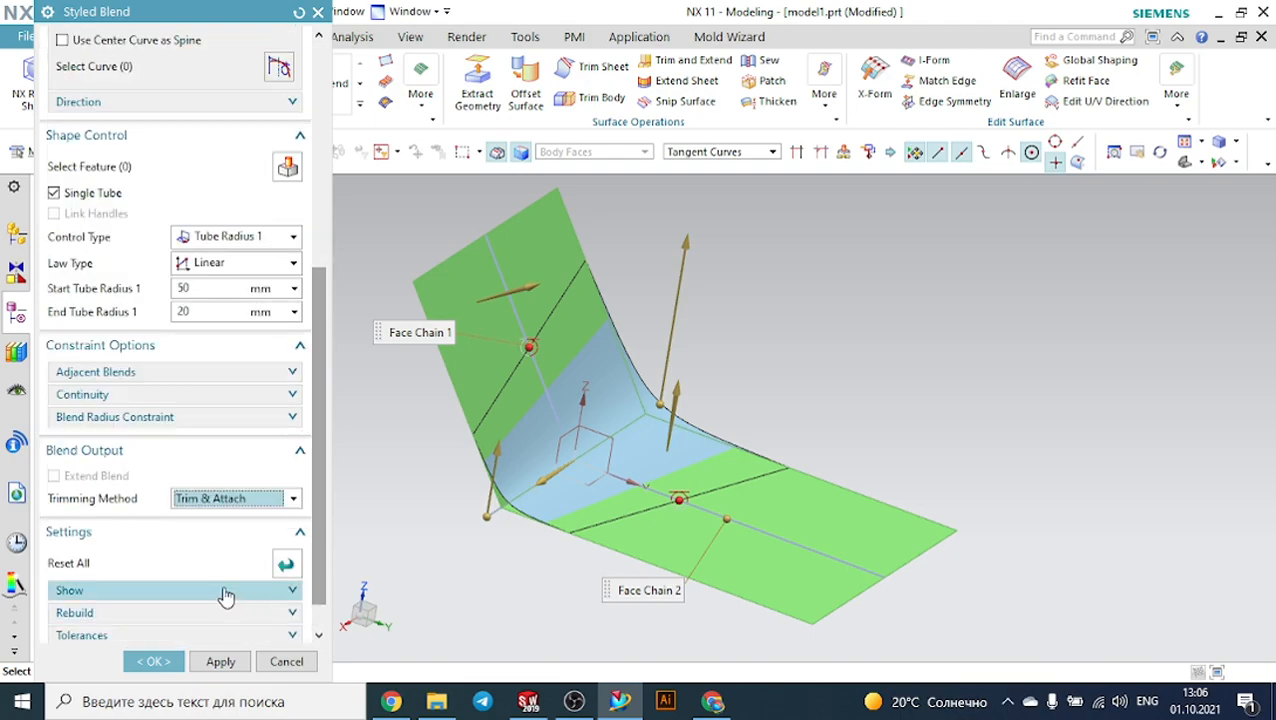
scroll(226, 597, "down", 1)
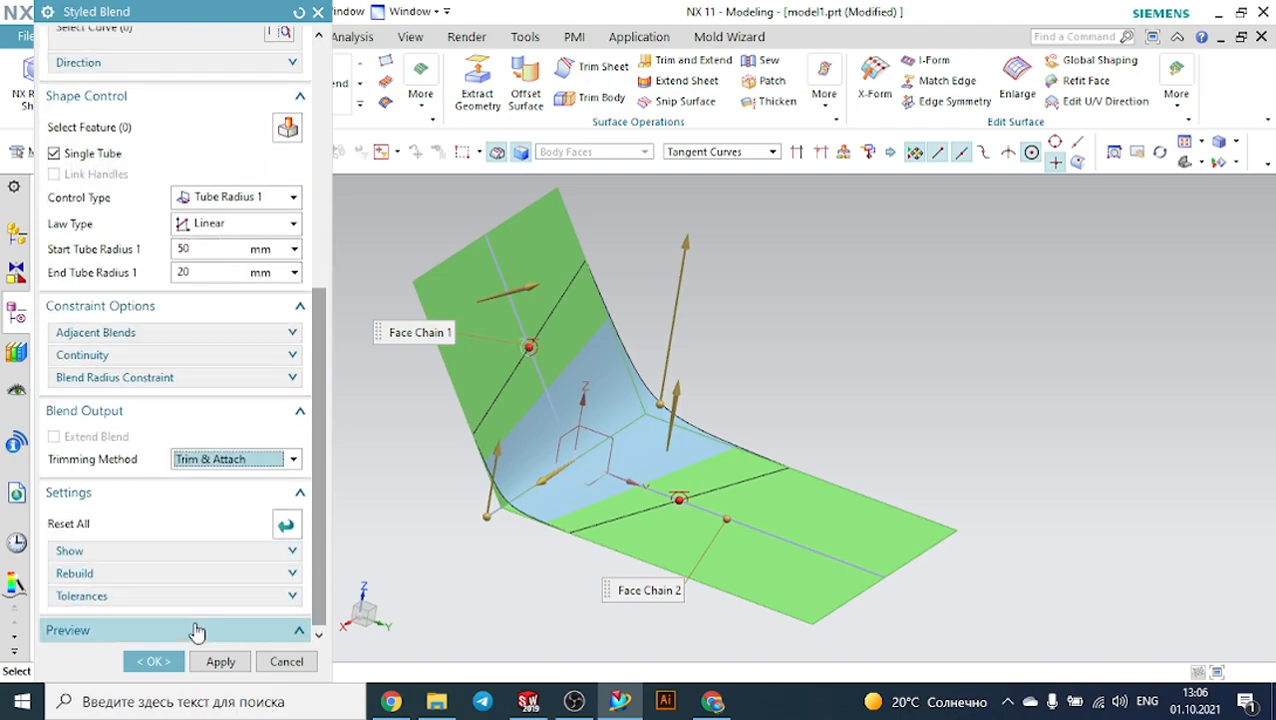
left_click(194, 630)
left_click(287, 633)
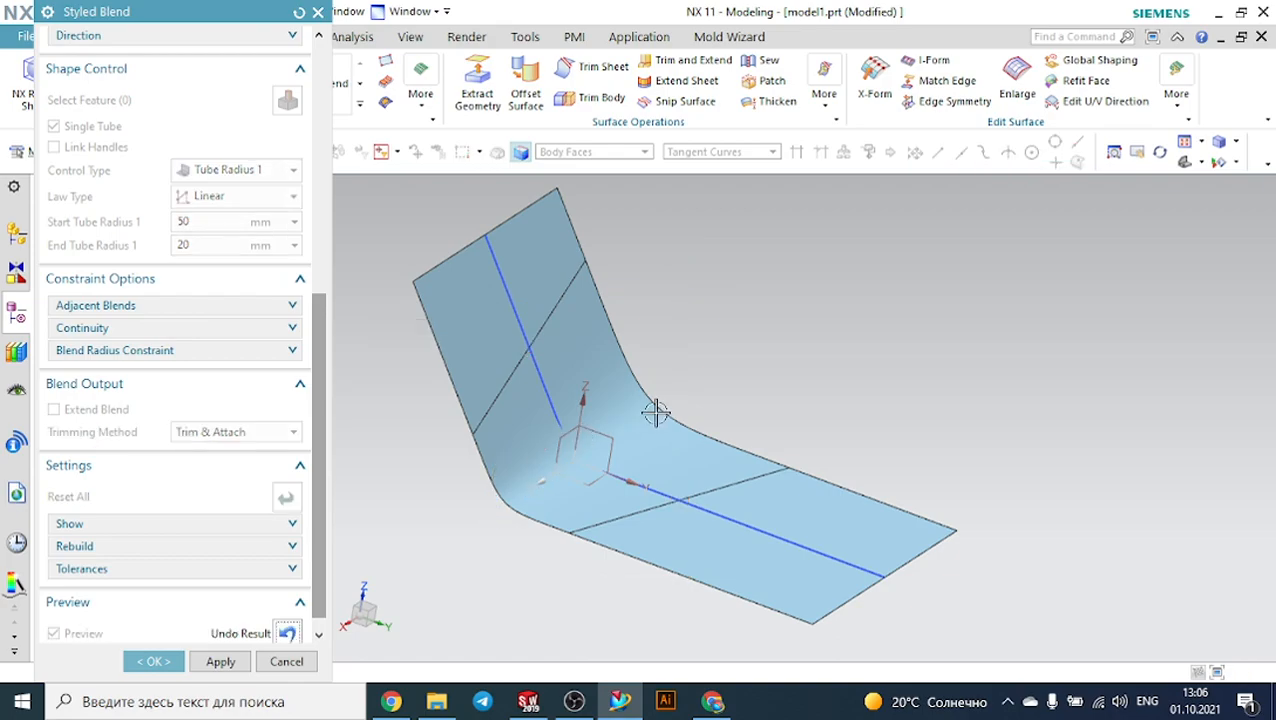
mouse_move(700, 367)
middle_mouse_down()
mouse_move(781, 332)
mouse_move(738, 324)
mouse_move(686, 350)
mouse_move(734, 319)
mouse_move(712, 367)
middle_mouse_up()
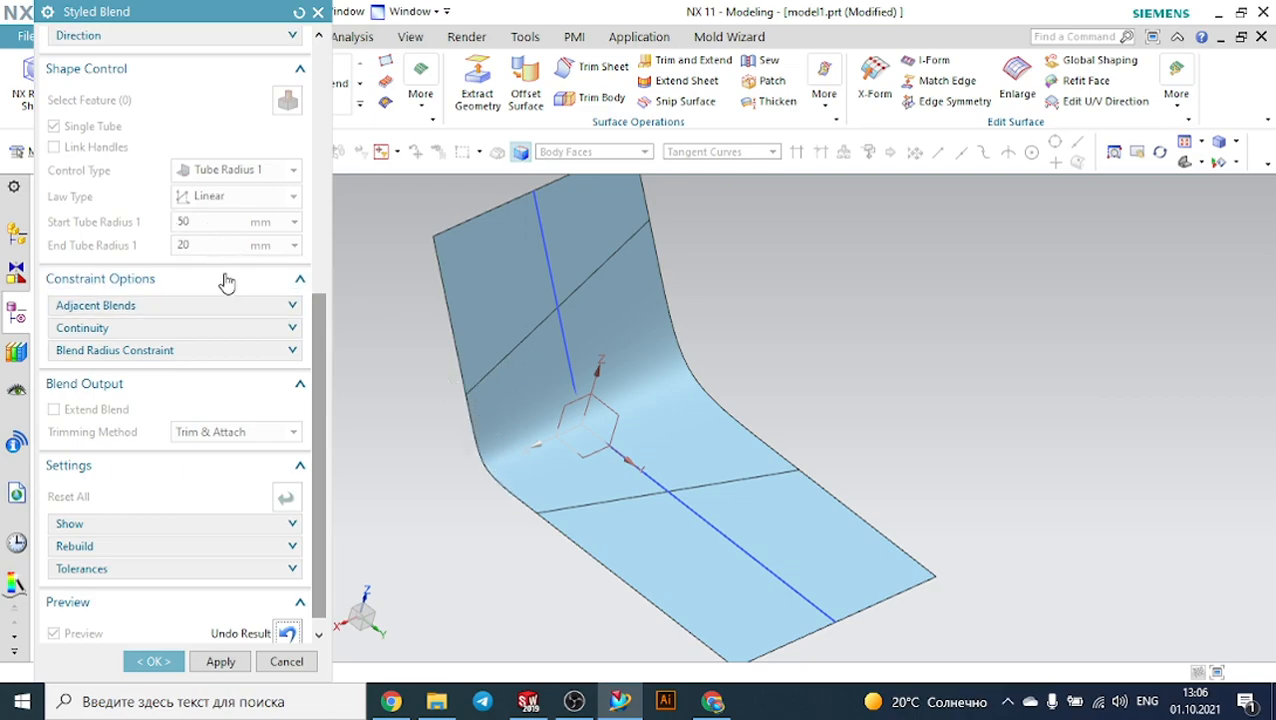
left_click(287, 633)
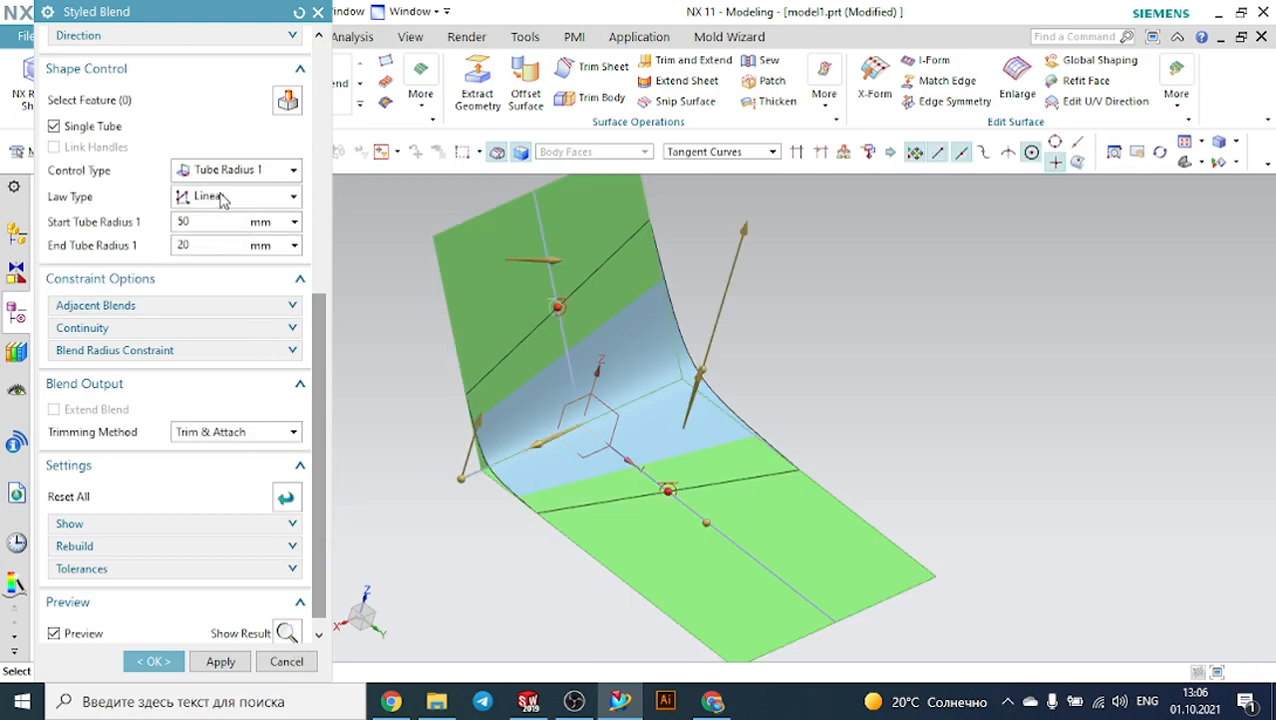
Change the law type of Tube Radius 1 to Cubic.
left_click(222, 199)
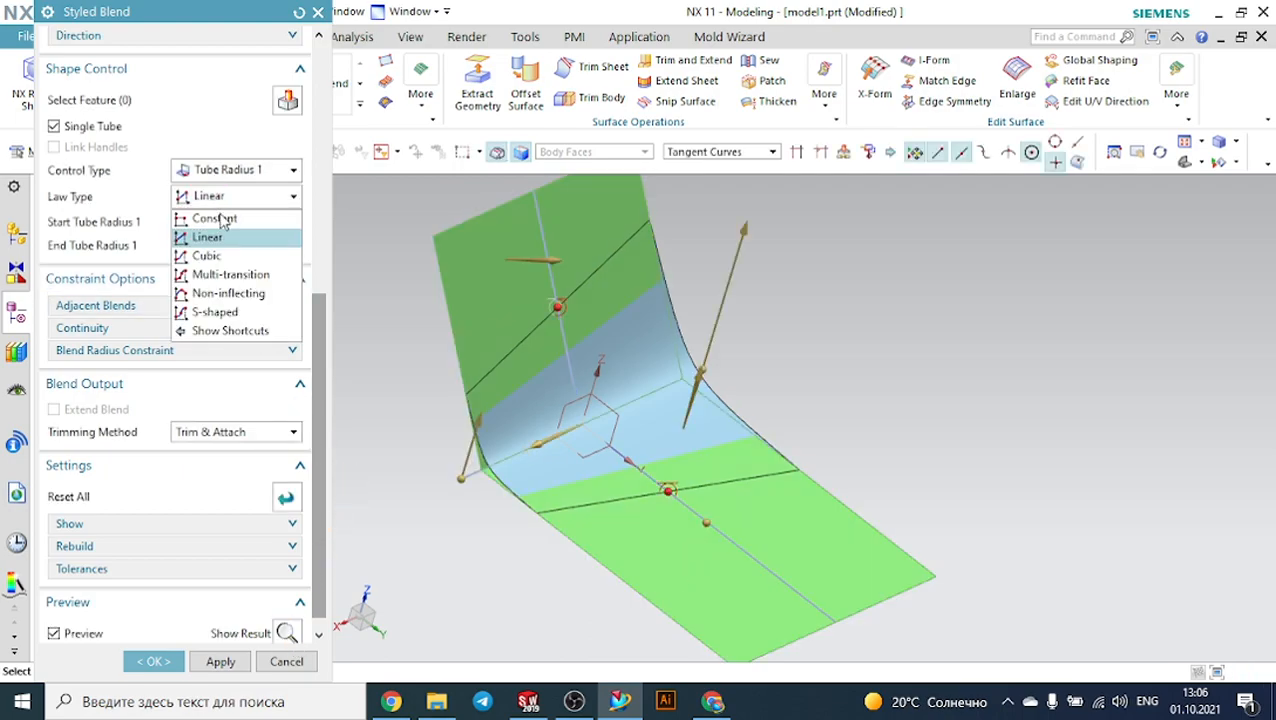
left_click(207, 256)
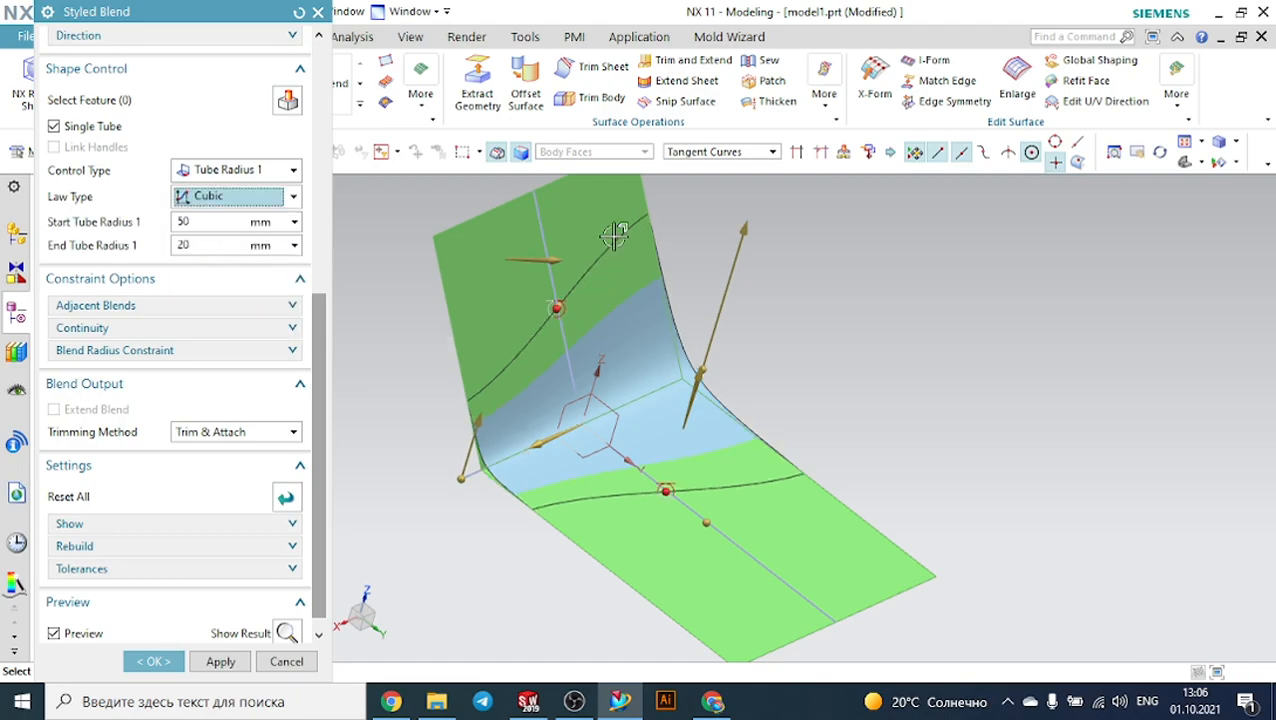
scroll(130, 540, "down", 1)
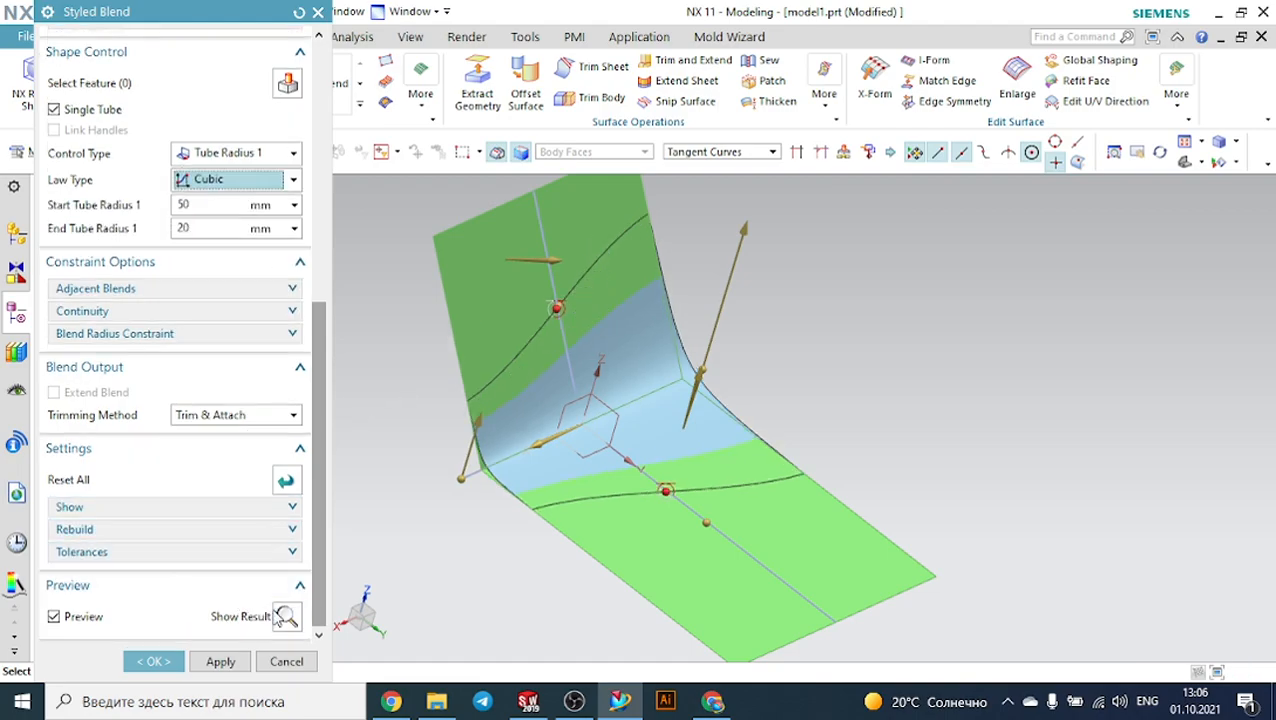
Preview the styled blend result with the Cubic law between the two sheets, and undo the preview result.
left_click(284, 616)
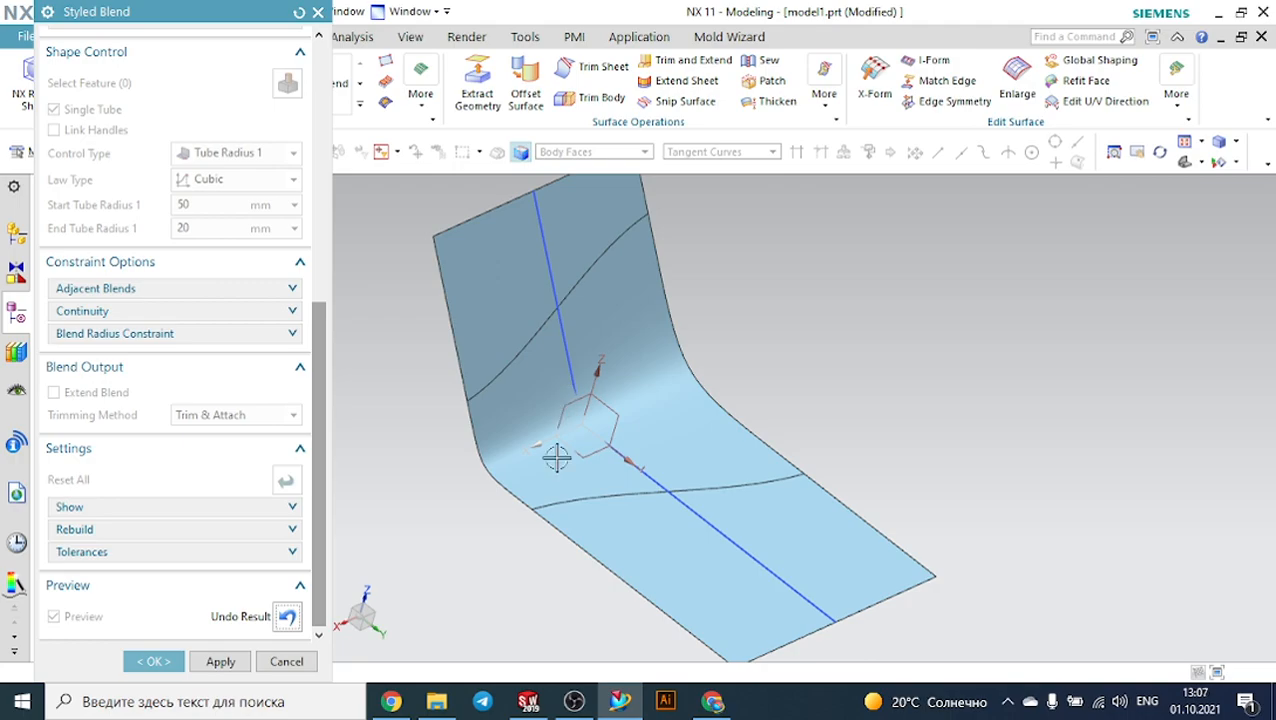
left_click(287, 618)
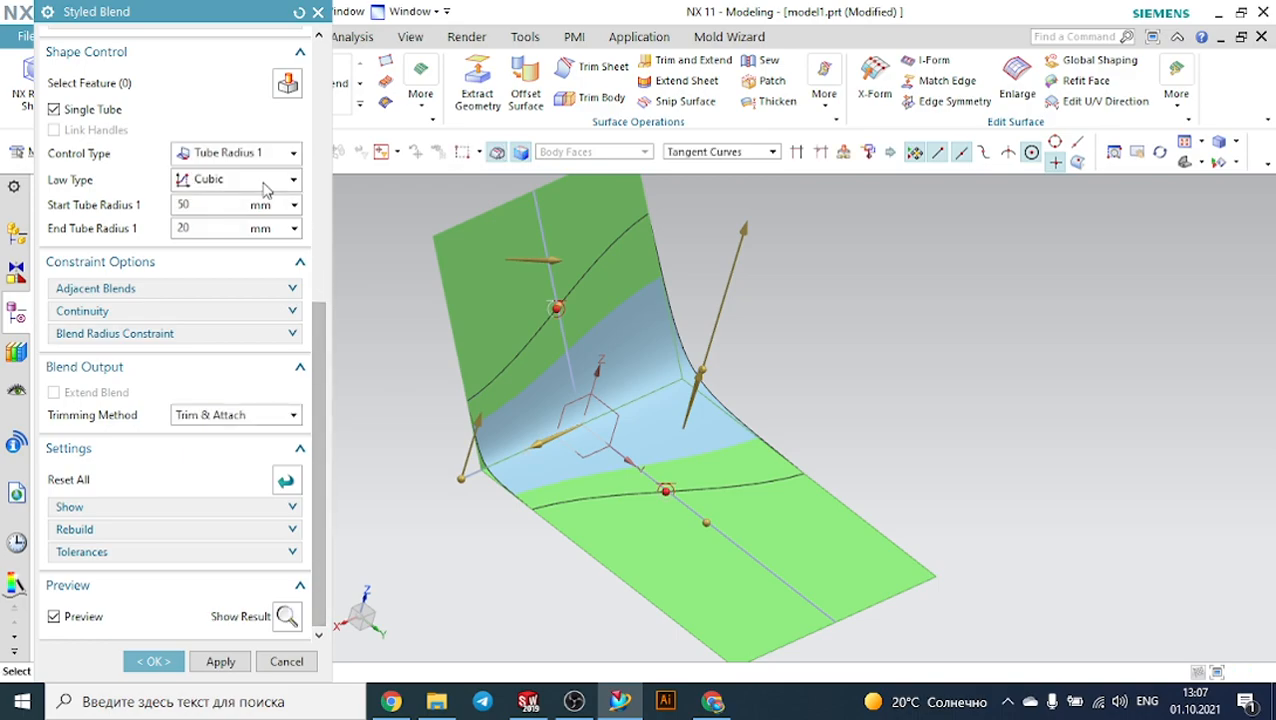
Change the law type of Tube Radius 1 to Non-inflecting and set its start value to 40 mm.
left_click(264, 180)
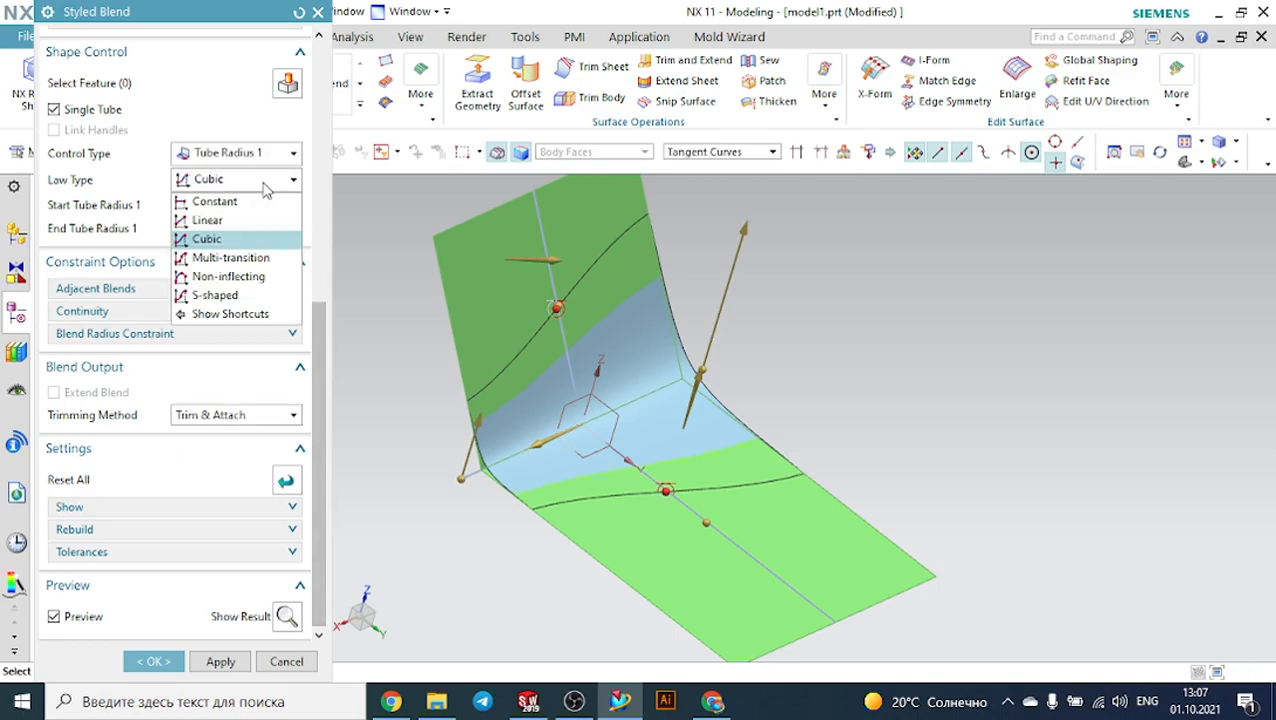
left_click(230, 277)
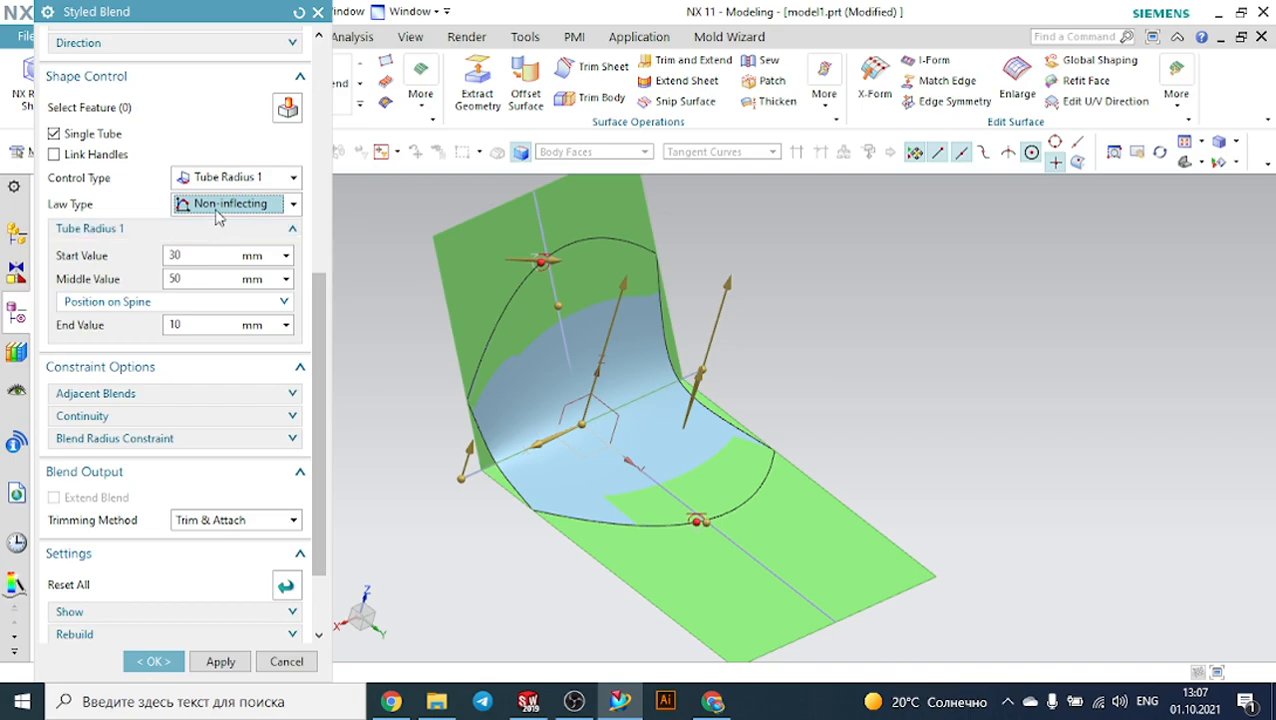
left_click(187, 257)
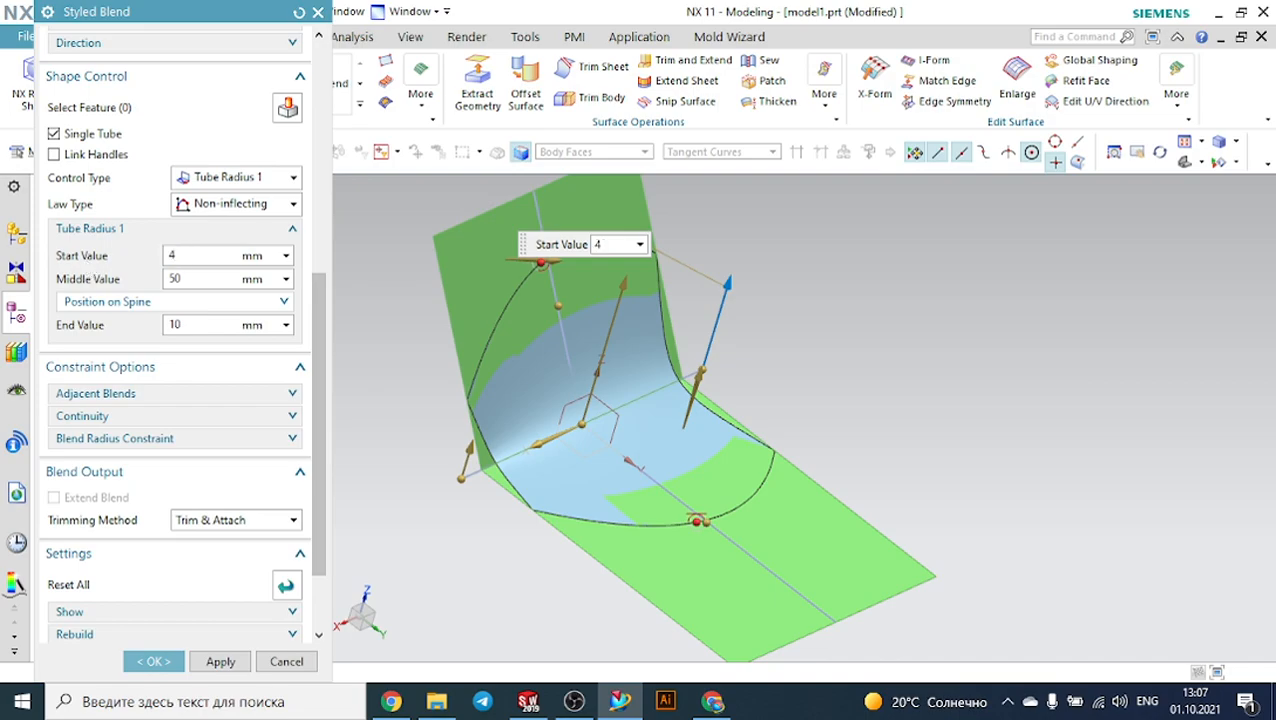
key("Return")
Preview the non-inflecting blend result, inspect its transition between the sheets, and undo the preview result.
scroll(255, 517, "down", 3)
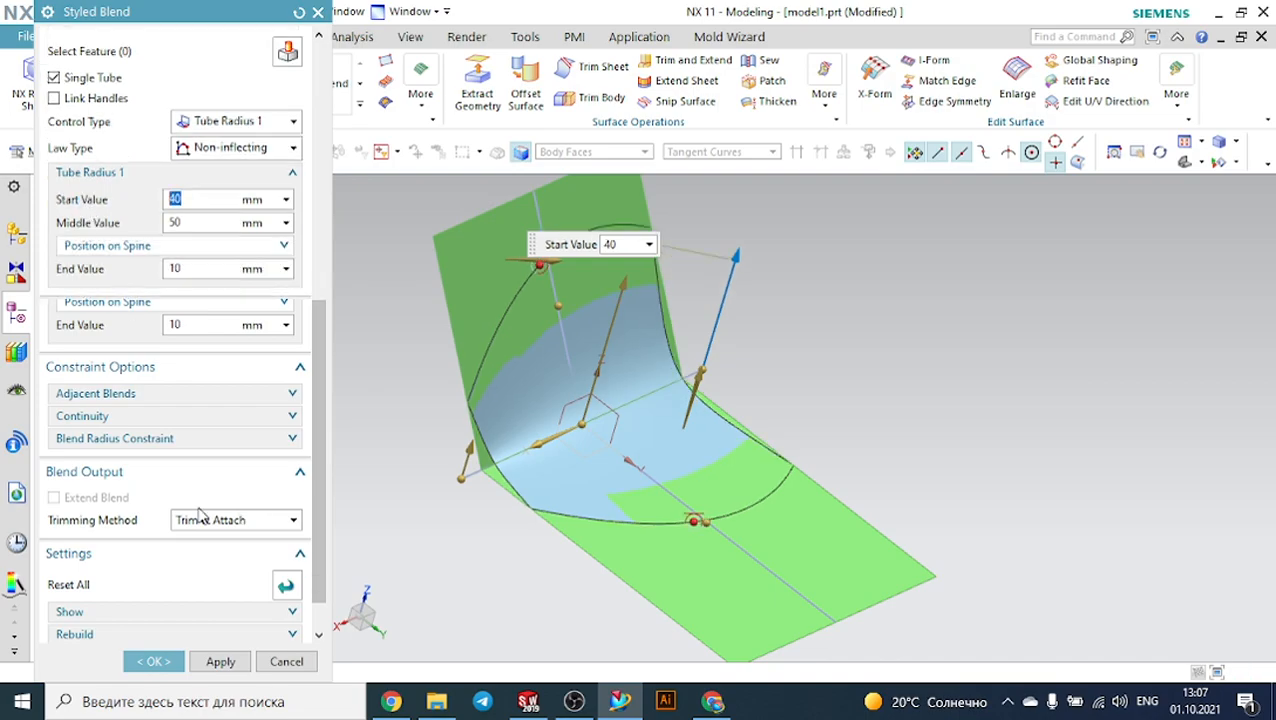
left_click(287, 618)
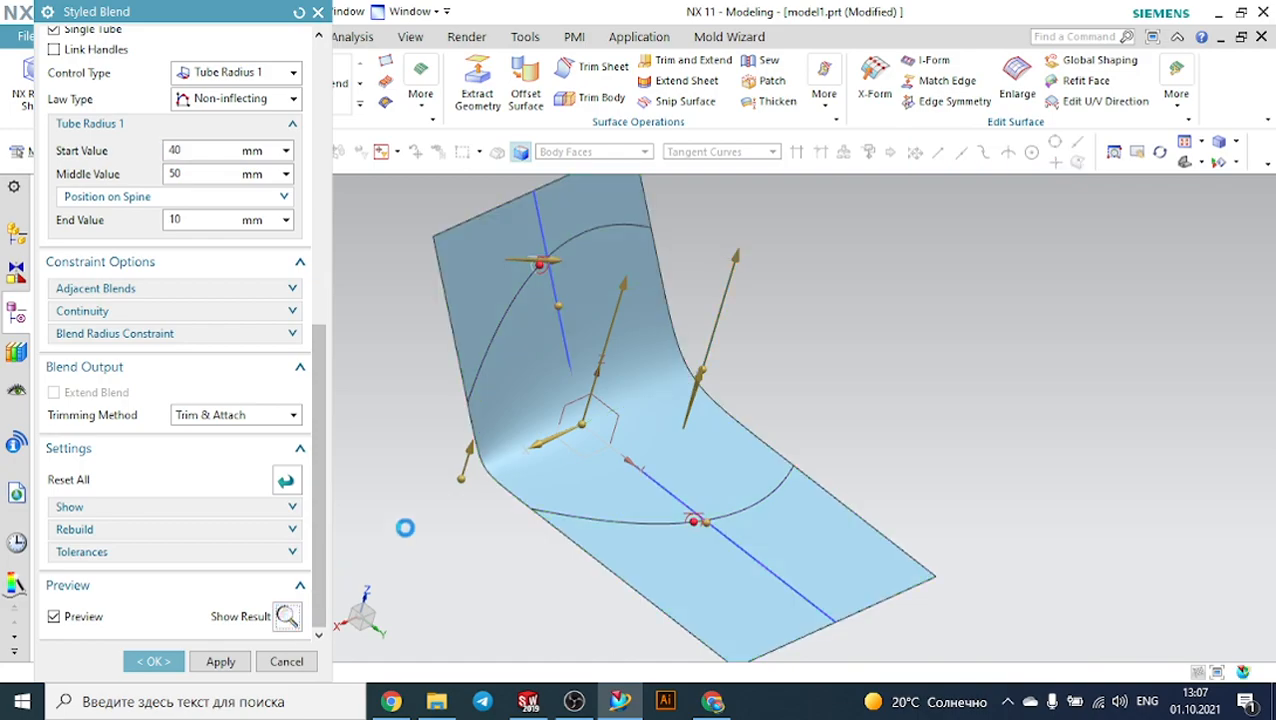
middle_click_drag(789, 308, 770, 290)
left_click(287, 618)
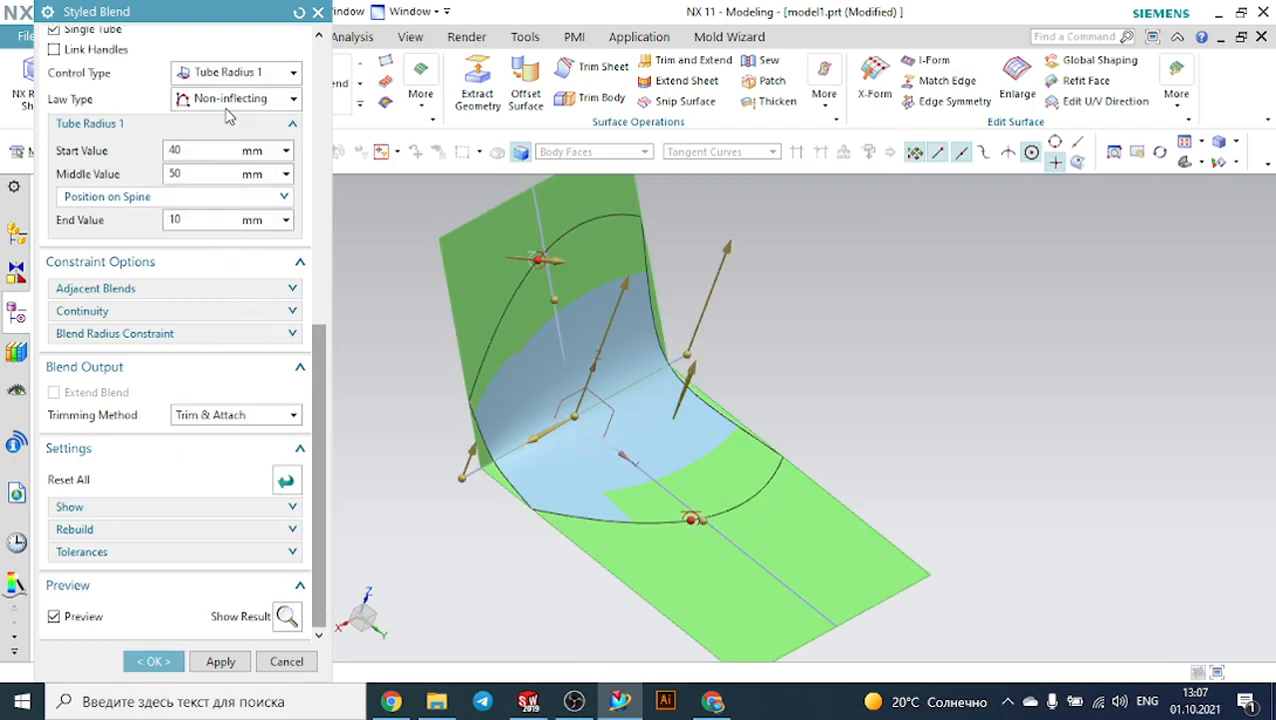
Change the law type of Tube Radius 1 to Multi-transition and add two radius locations along the shared edge of the sheets.
left_click(222, 100)
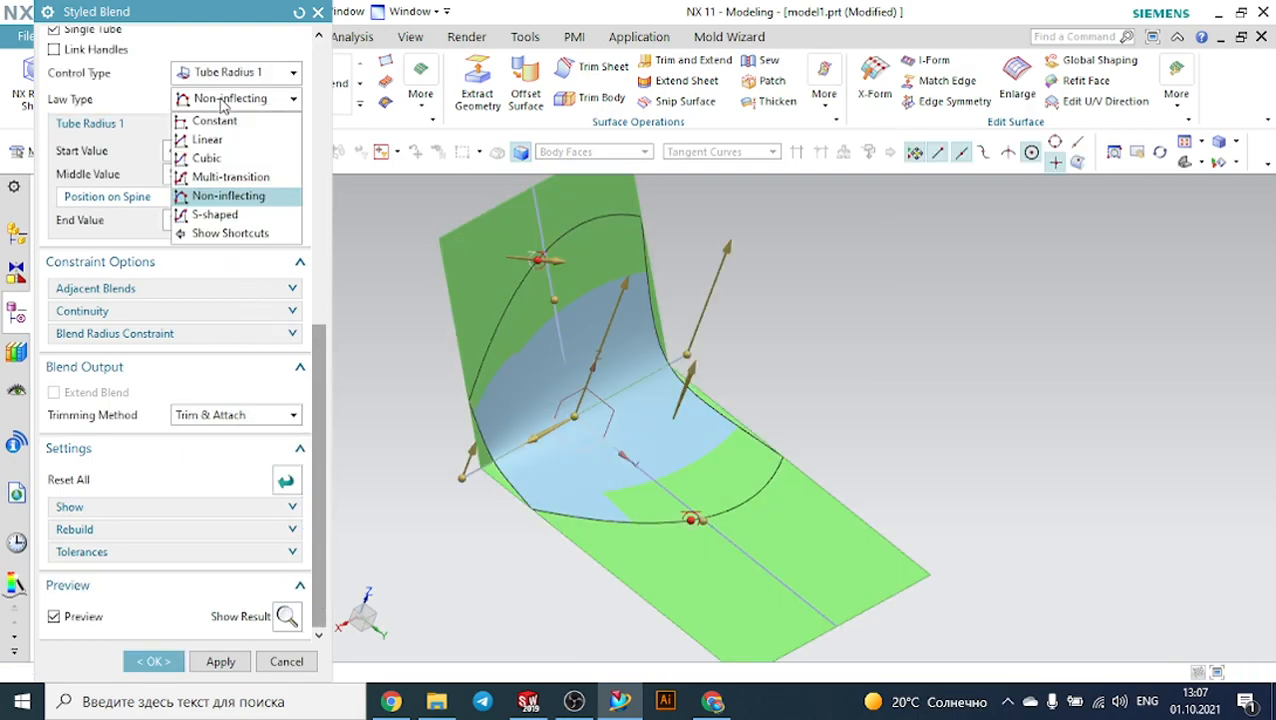
left_click(216, 179)
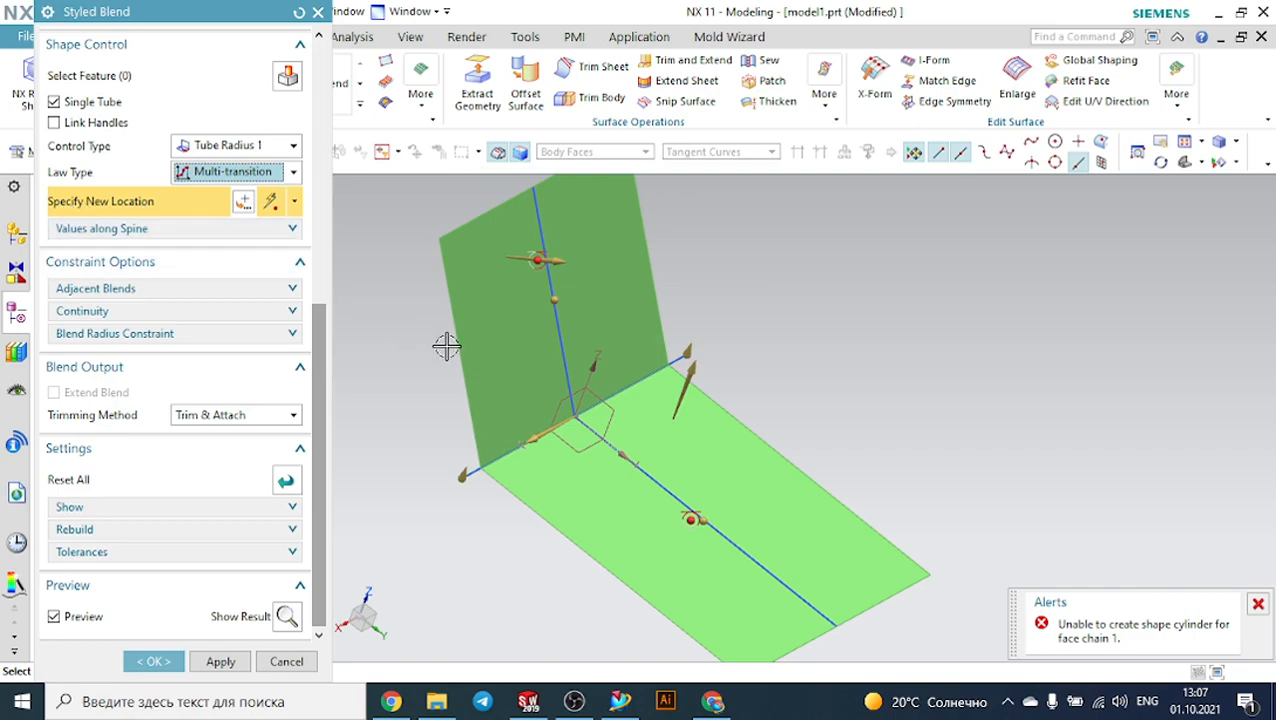
scroll(565, 410, "up", 3)
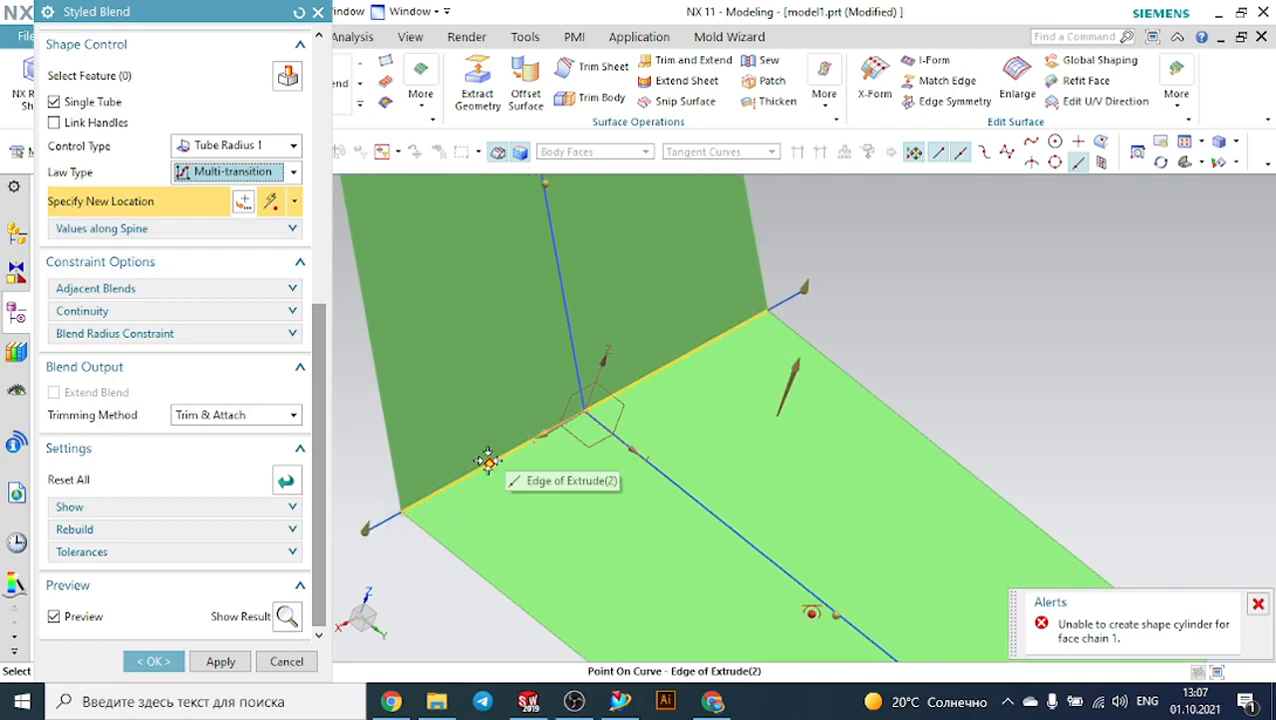
left_click(487, 461)
left_click(692, 350)
left_click(490, 457)
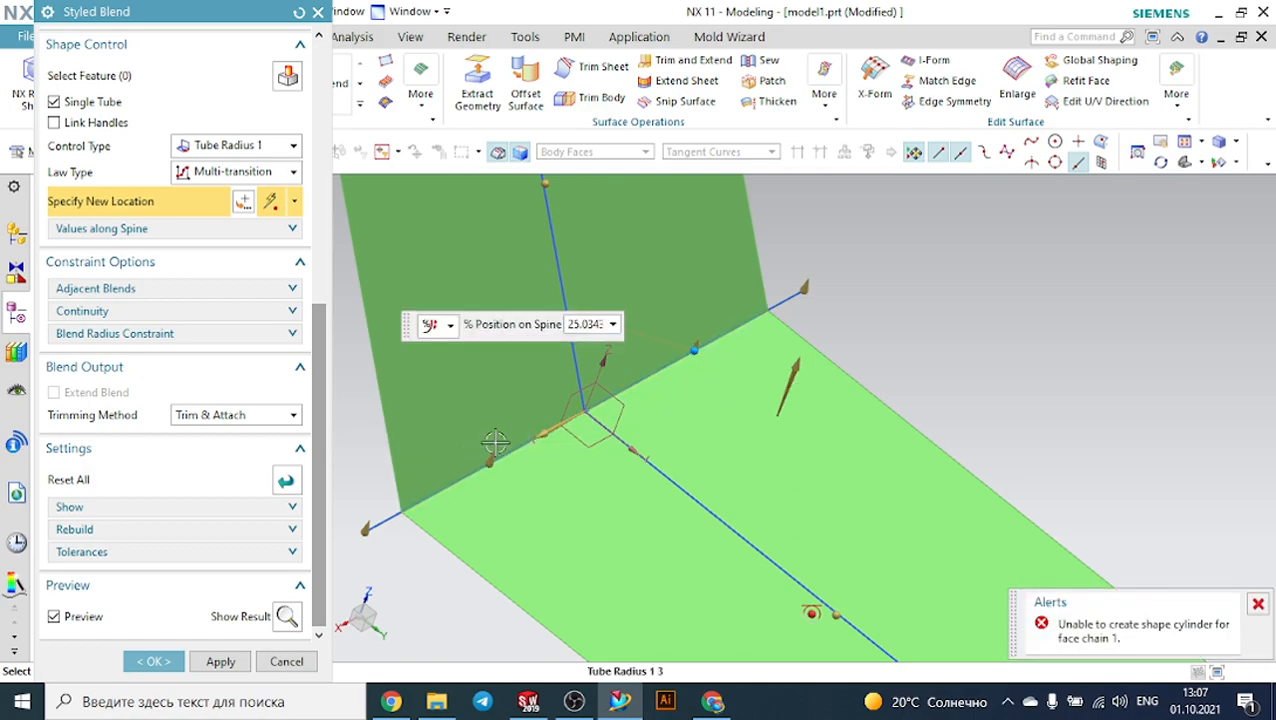
Adjust the radius handles along the shared edge, setting Tube Radius 1 3 to 34, Tube Radius 1 2 to 29 and Tube Radius 1 4 to 21.
left_click_drag(505, 370, 487, 412)
scroll(427, 419, "down", 1)
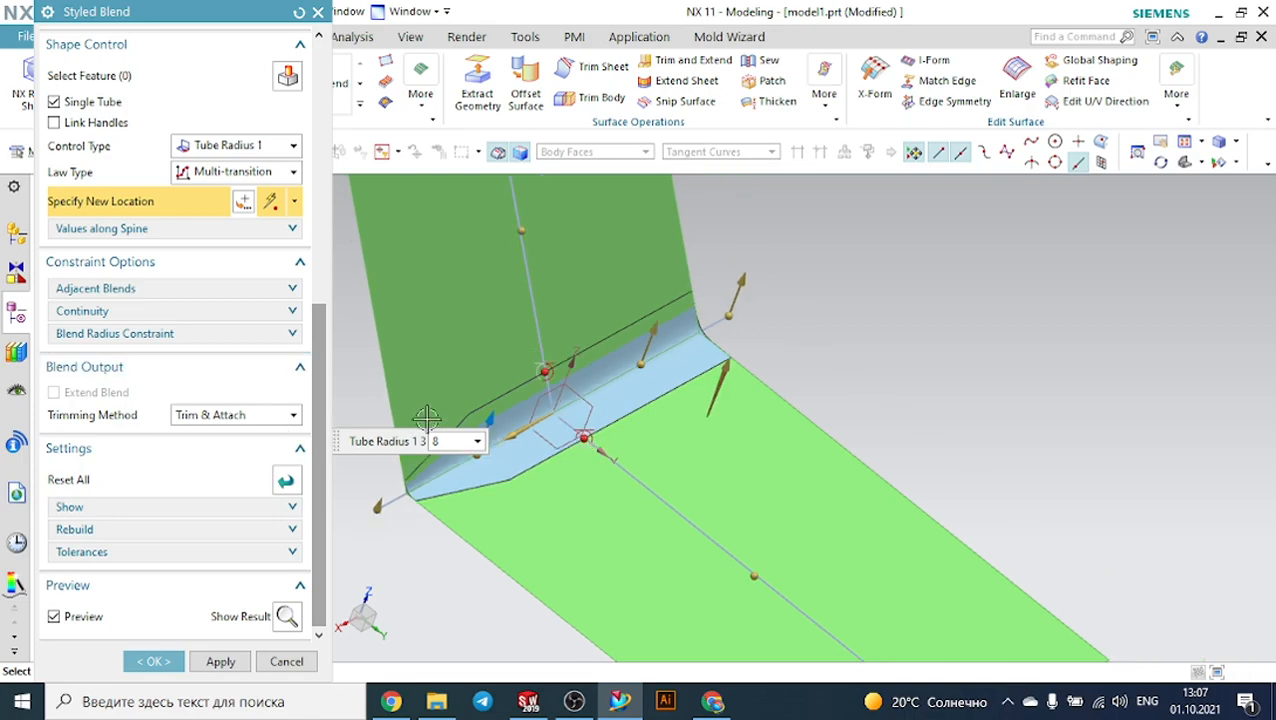
scroll(638, 380, "up", 1)
mouse_move(658, 292)
left_mouse_down()
mouse_move(665, 234)
mouse_move(658, 302)
left_mouse_up()
left_click_drag(456, 429, 484, 290)
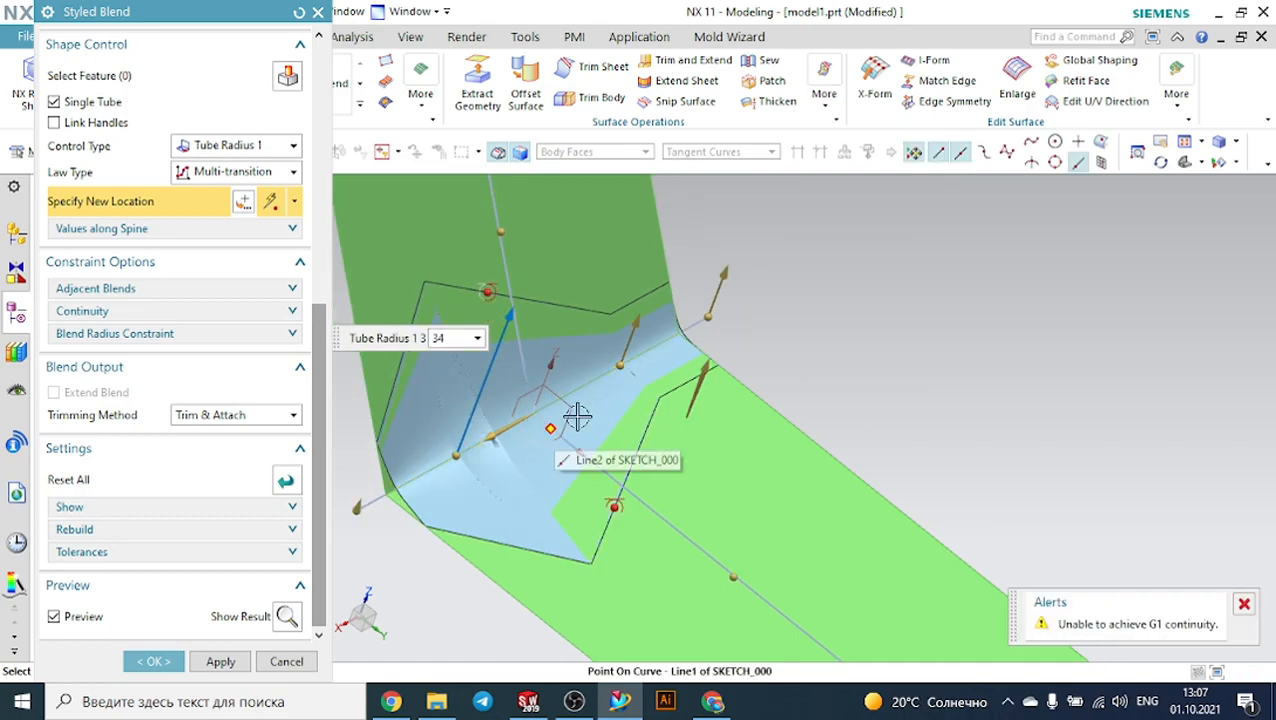
left_click_drag(640, 283, 665, 242)
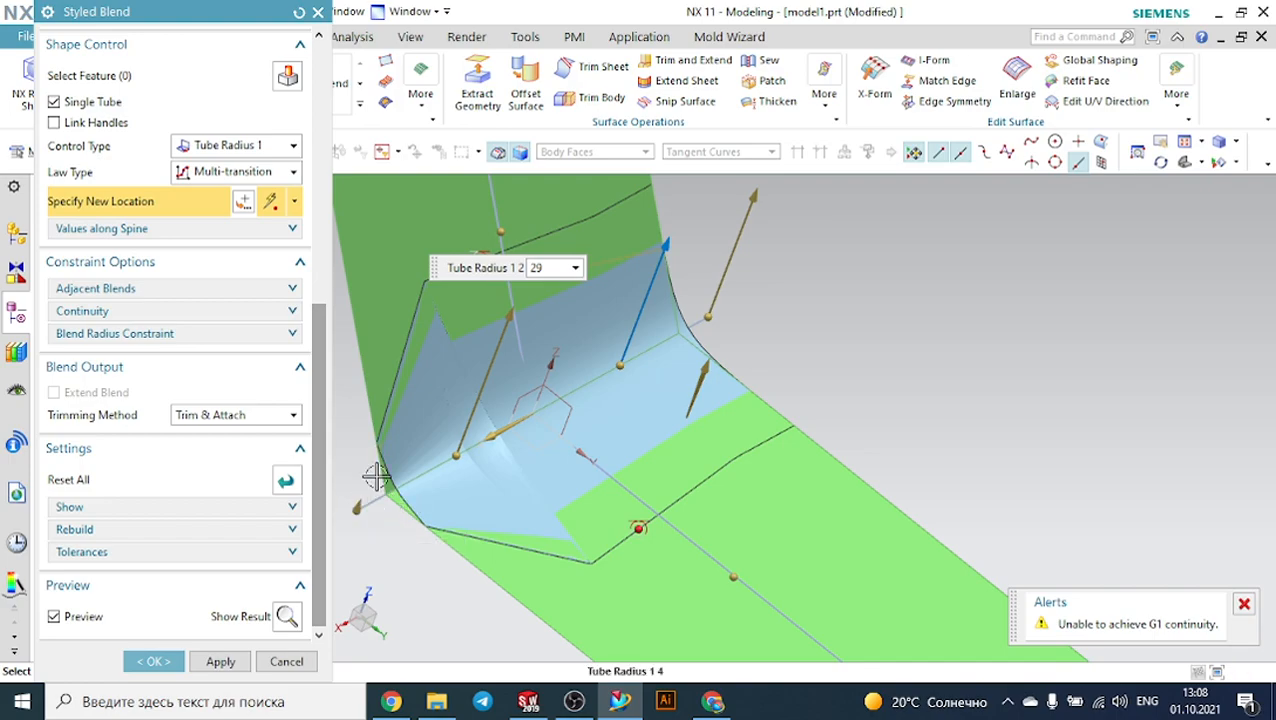
left_click_drag(359, 504, 387, 424)
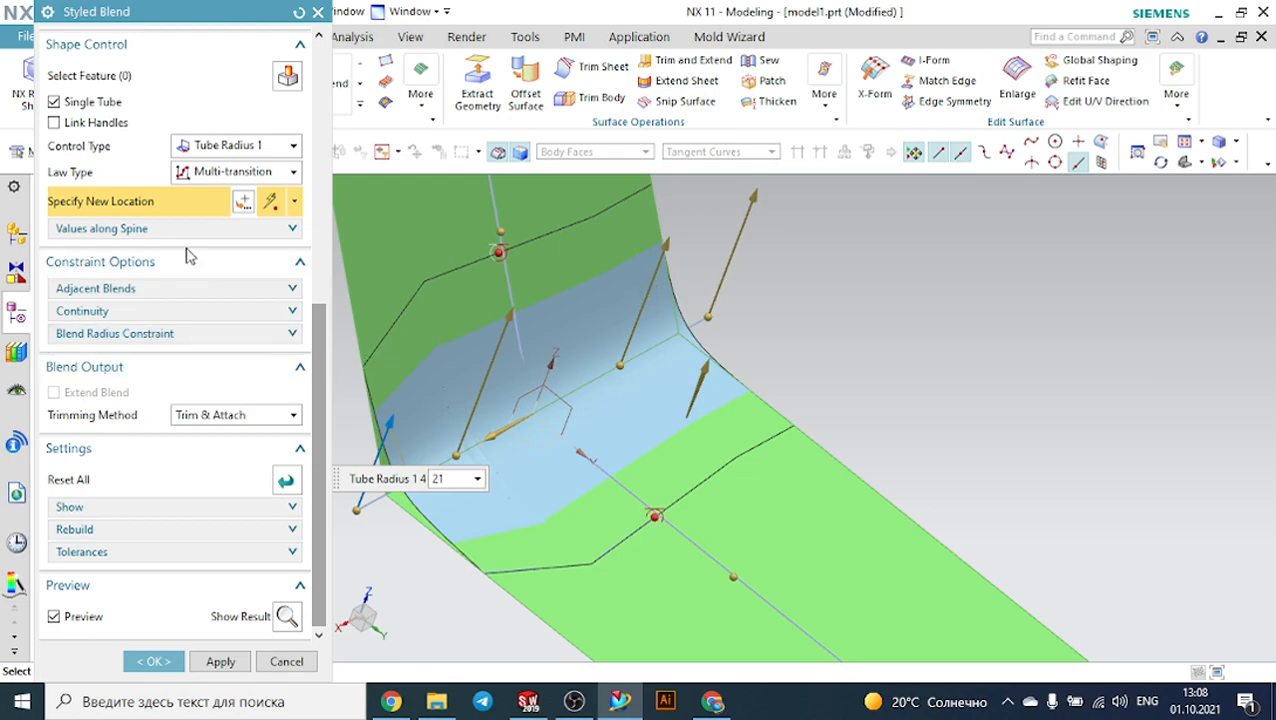
Preview the multi-transition blend result, inspect the varying transition between the sheets, and undo the preview result.
left_click(290, 229)
left_click(290, 229)
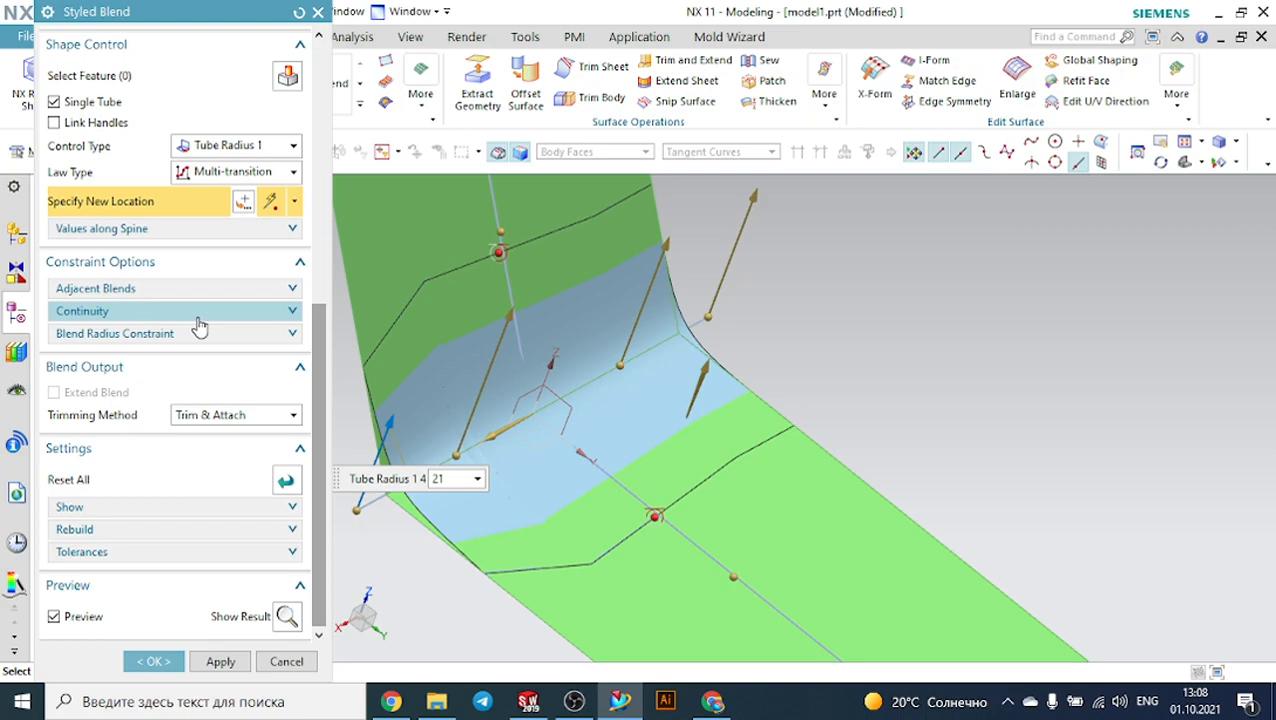
left_click(287, 616)
mouse_move(845, 297)
middle_mouse_down()
mouse_move(877, 290)
mouse_move(826, 290)
mouse_move(891, 276)
mouse_move(854, 302)
middle_mouse_up()
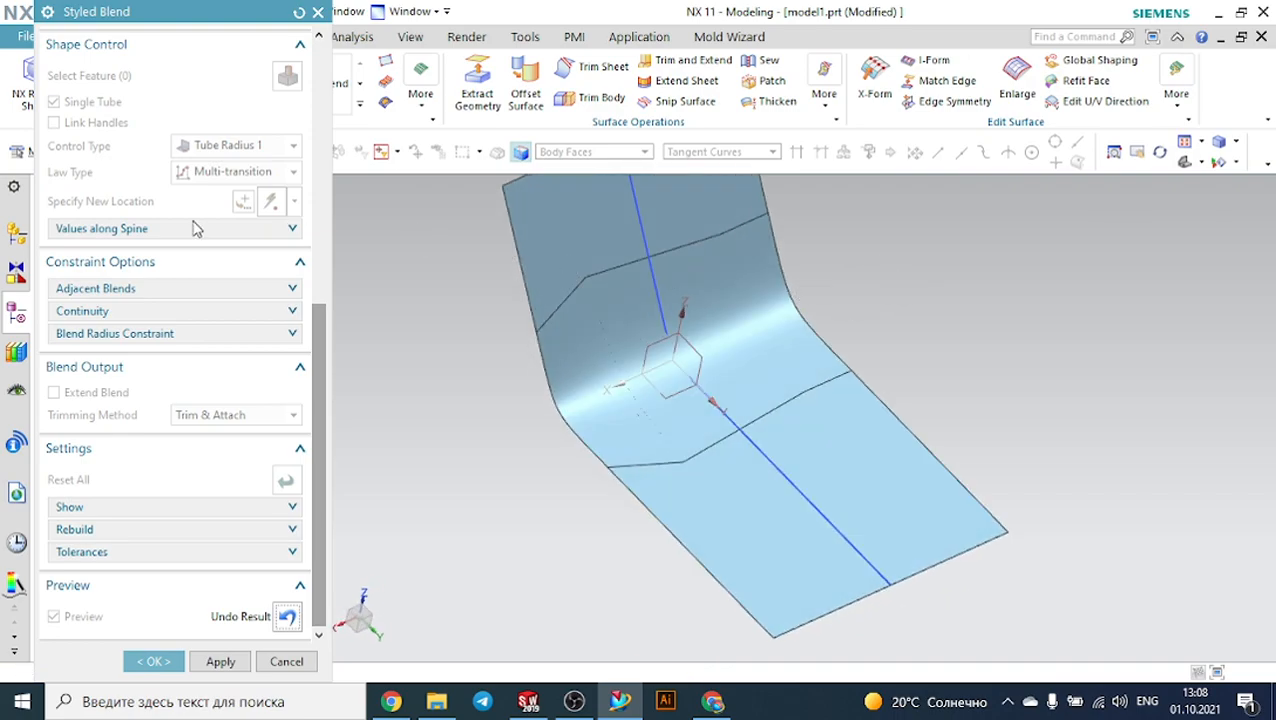
left_click(287, 616)
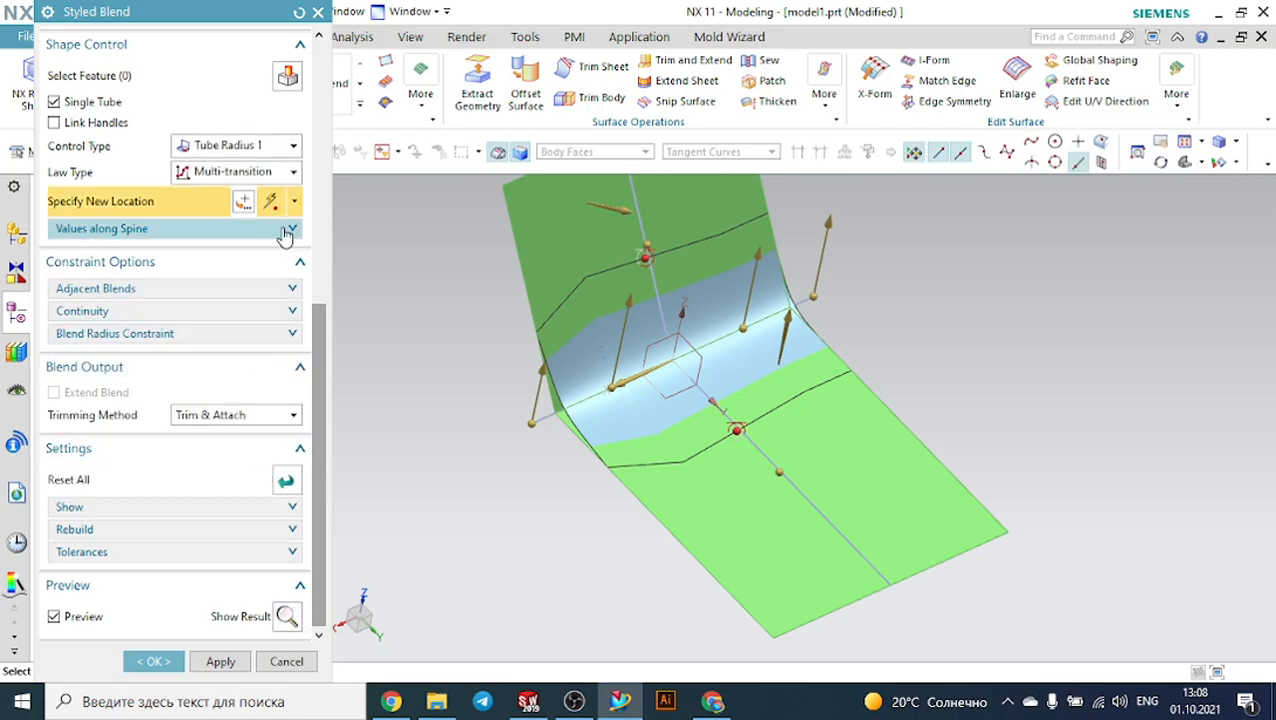
scroll(190, 220, "up", 2)
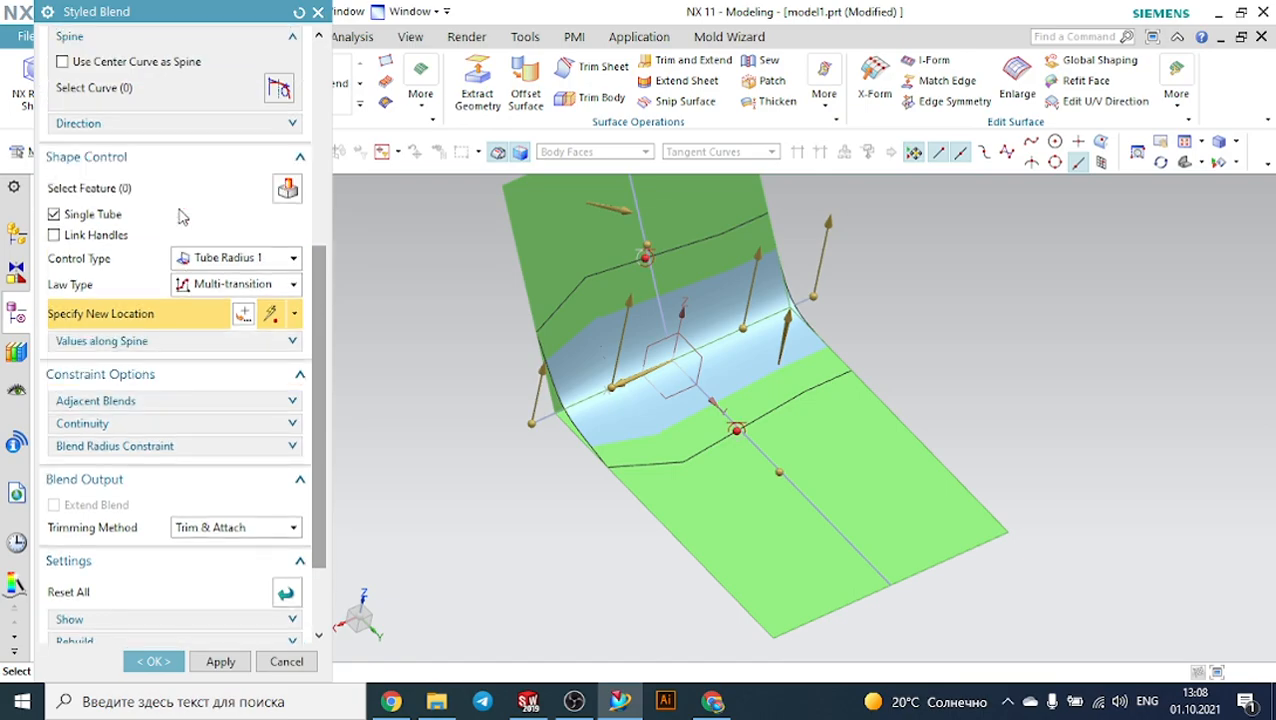
scroll(180, 215, "up", 1)
scroll(180, 215, "down", 2)
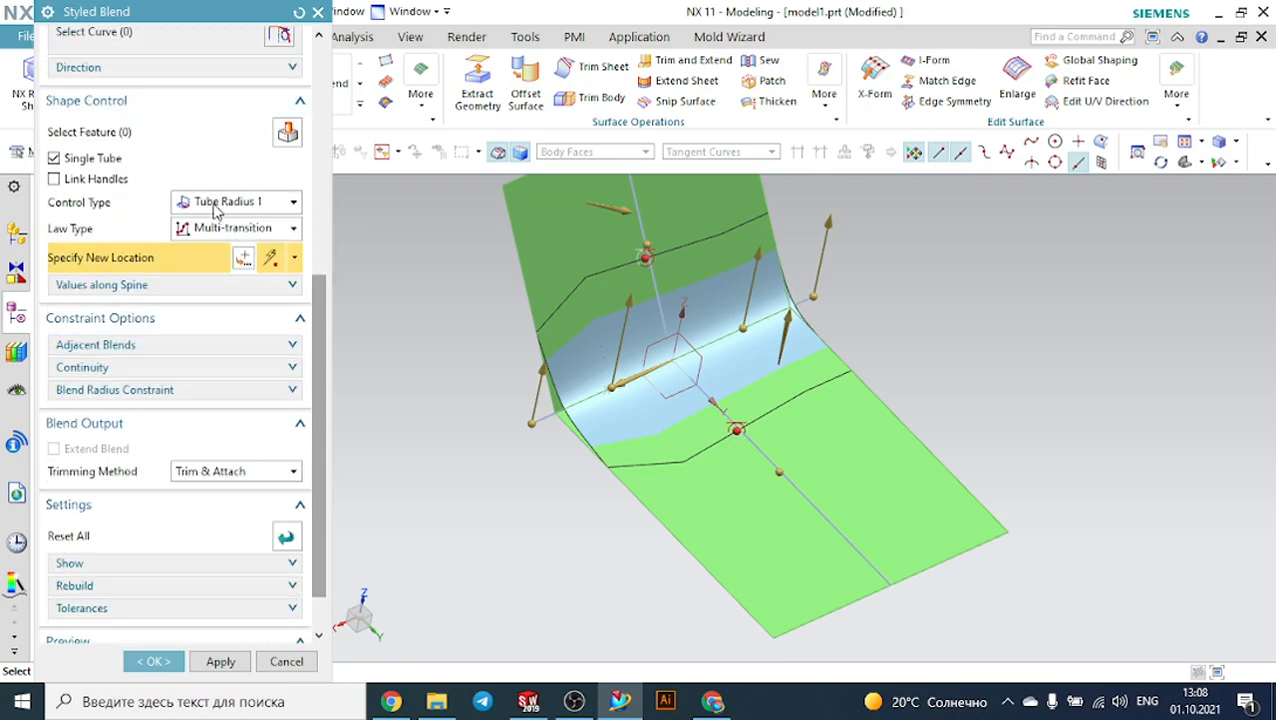
left_click(294, 258)
left_click(294, 258)
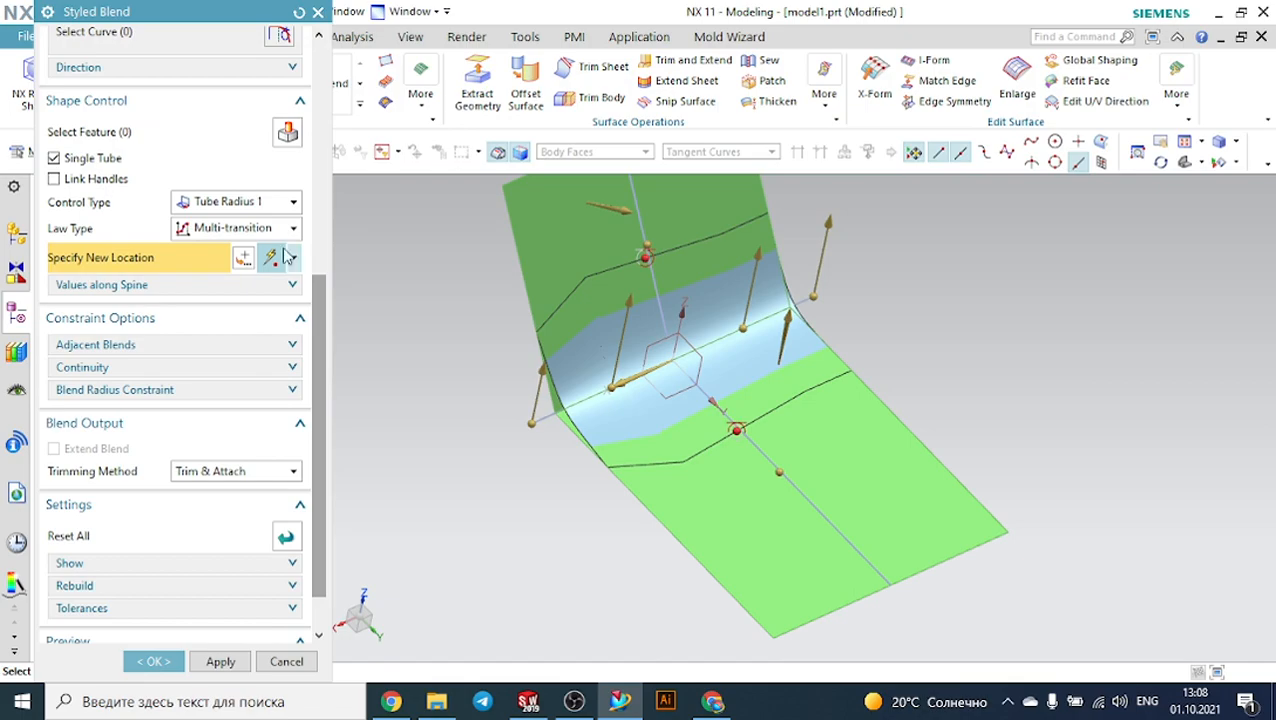
scroll(211, 280, "up", 1)
left_click(208, 258)
left_click(208, 258)
left_click(208, 258)
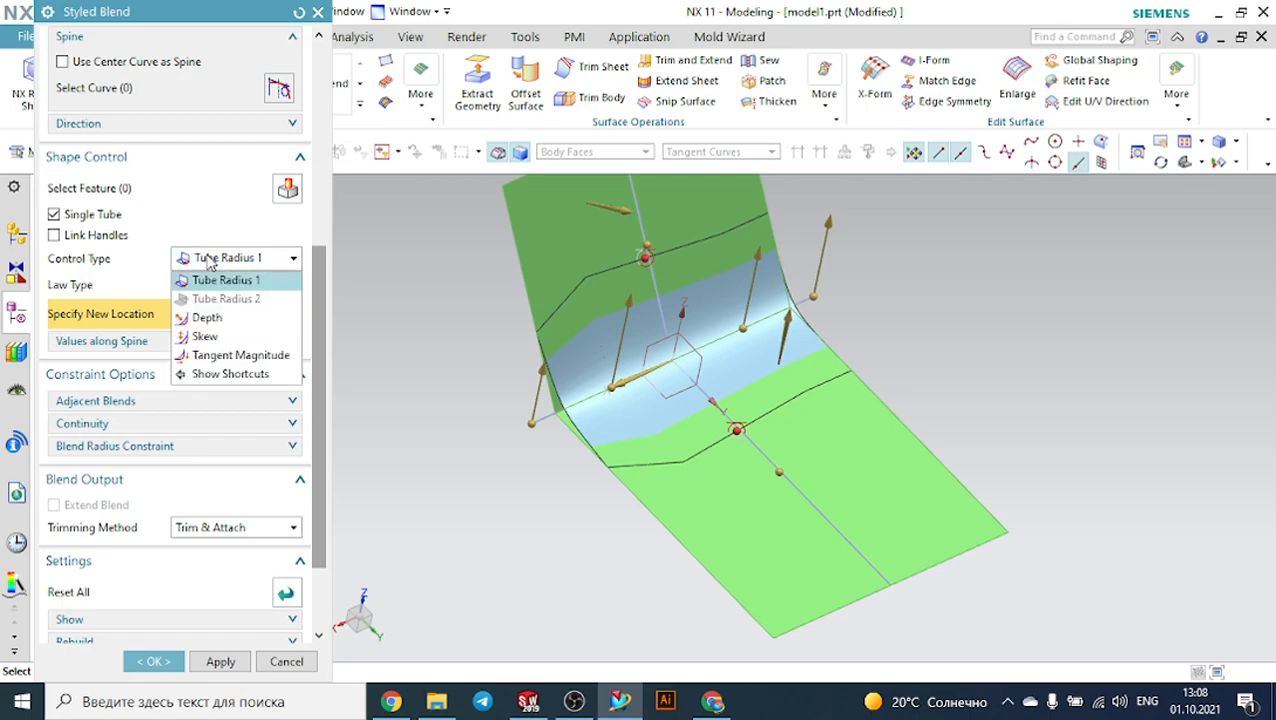
left_click(208, 258)
Change the law type of Tube Radius 1 to S-shaped and increase its end value to 63 mm.
left_click(209, 285)
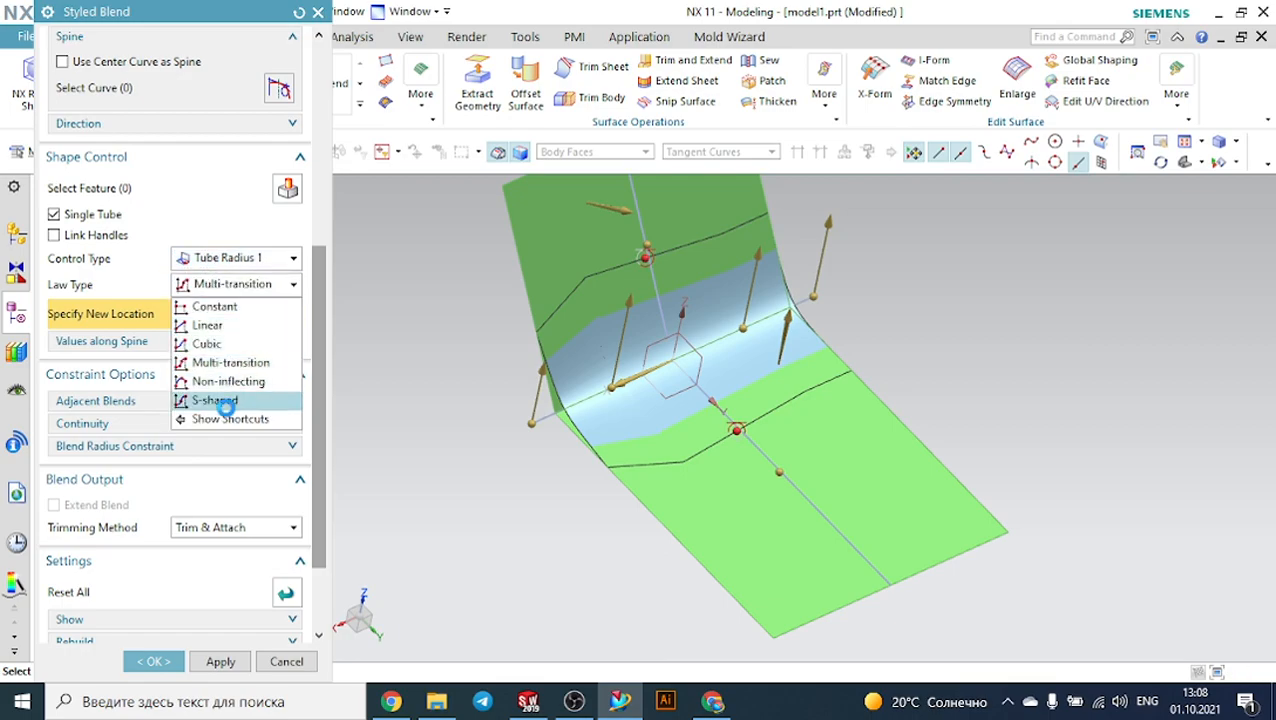
left_click(226, 401)
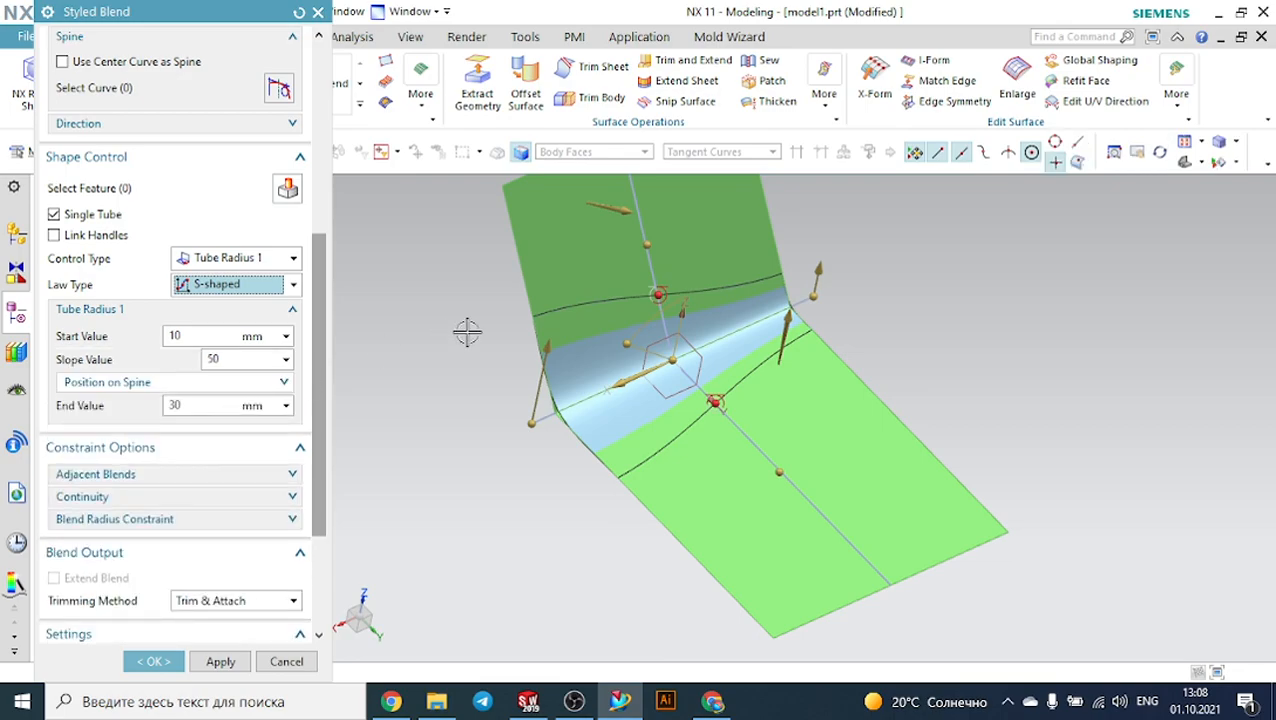
left_click(194, 335)
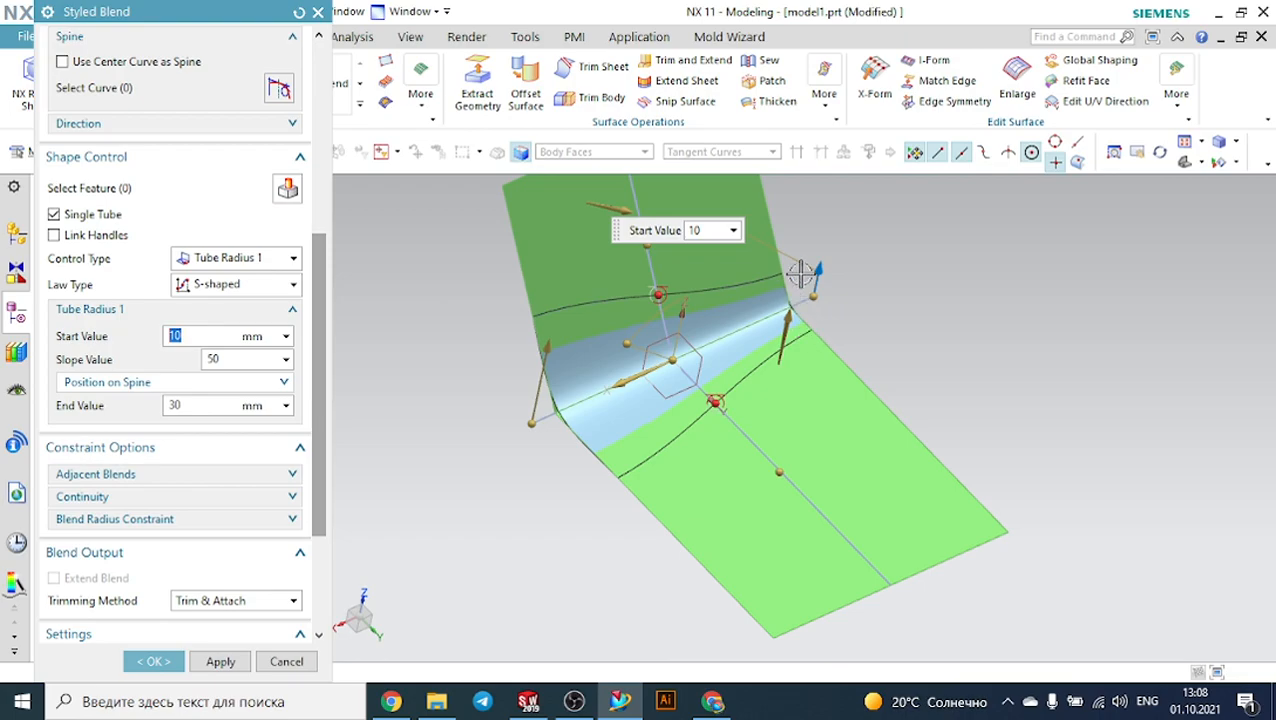
left_click(229, 359)
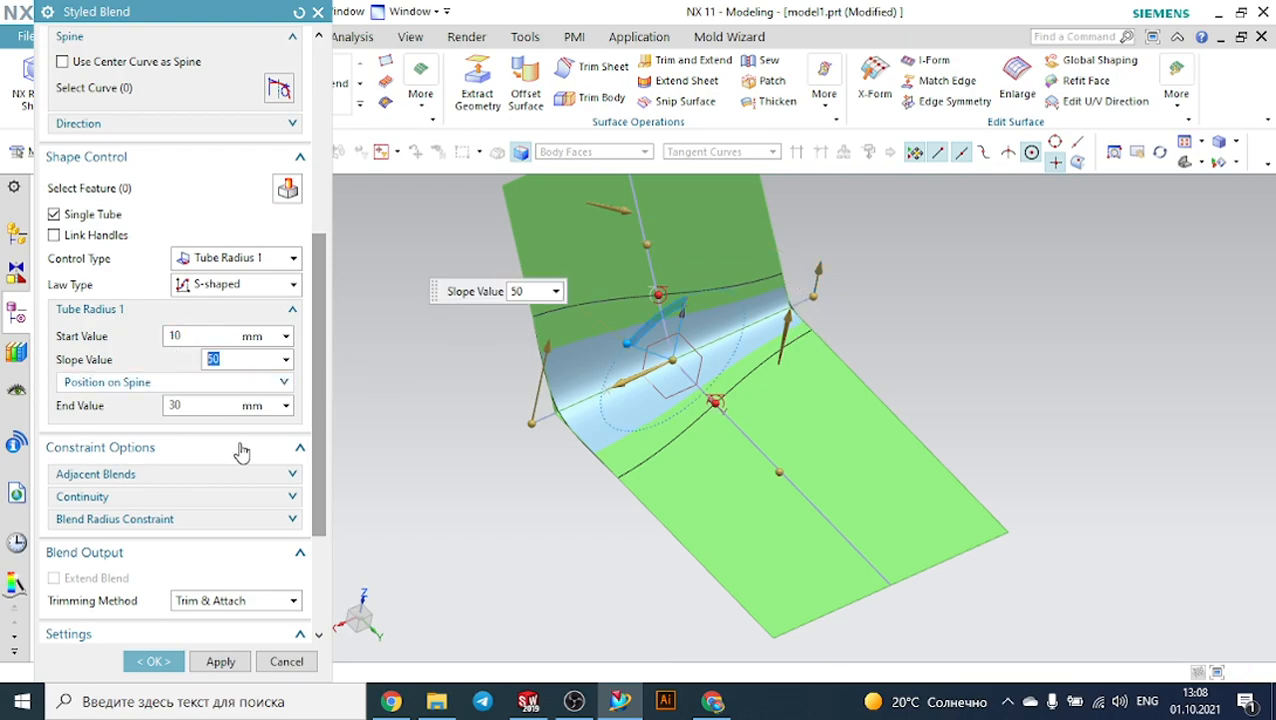
left_click(188, 405)
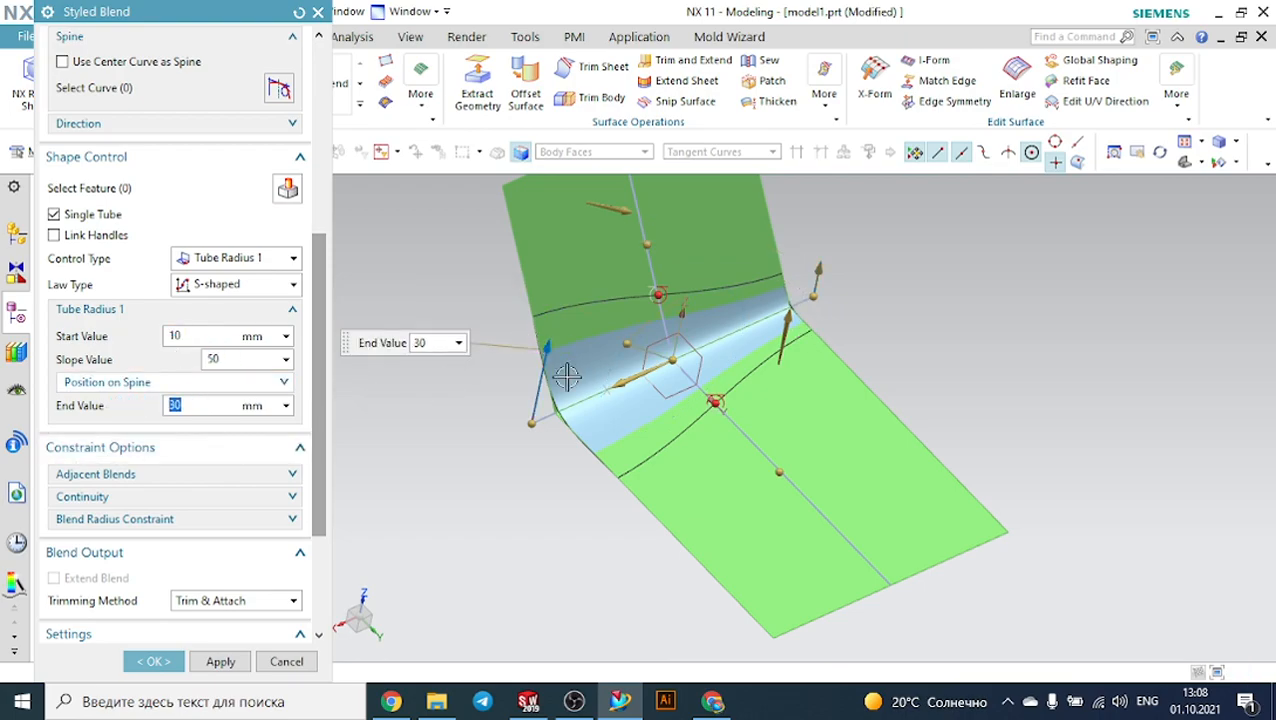
left_click_drag(545, 350, 559, 289)
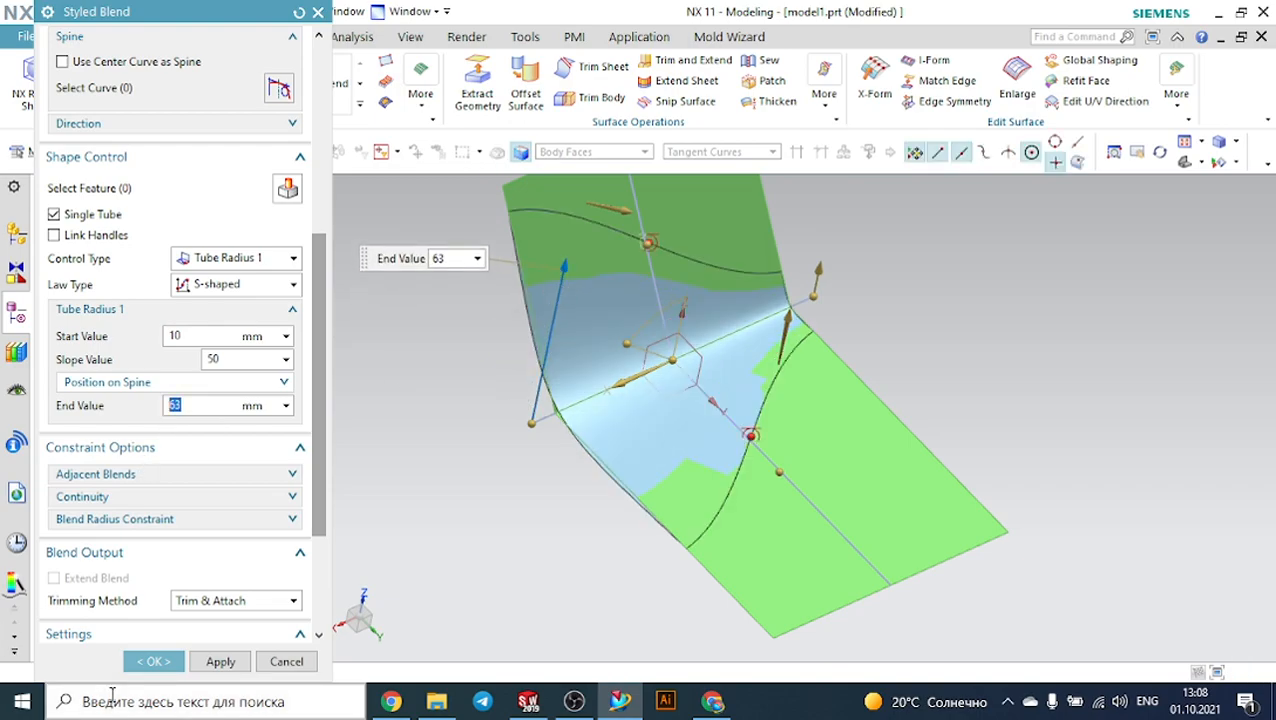
Preview the S-shaped blend result using Trim & Attach, inspect it from another angle, and cancel the Styled Blend.
scroll(250, 604, "down", 4)
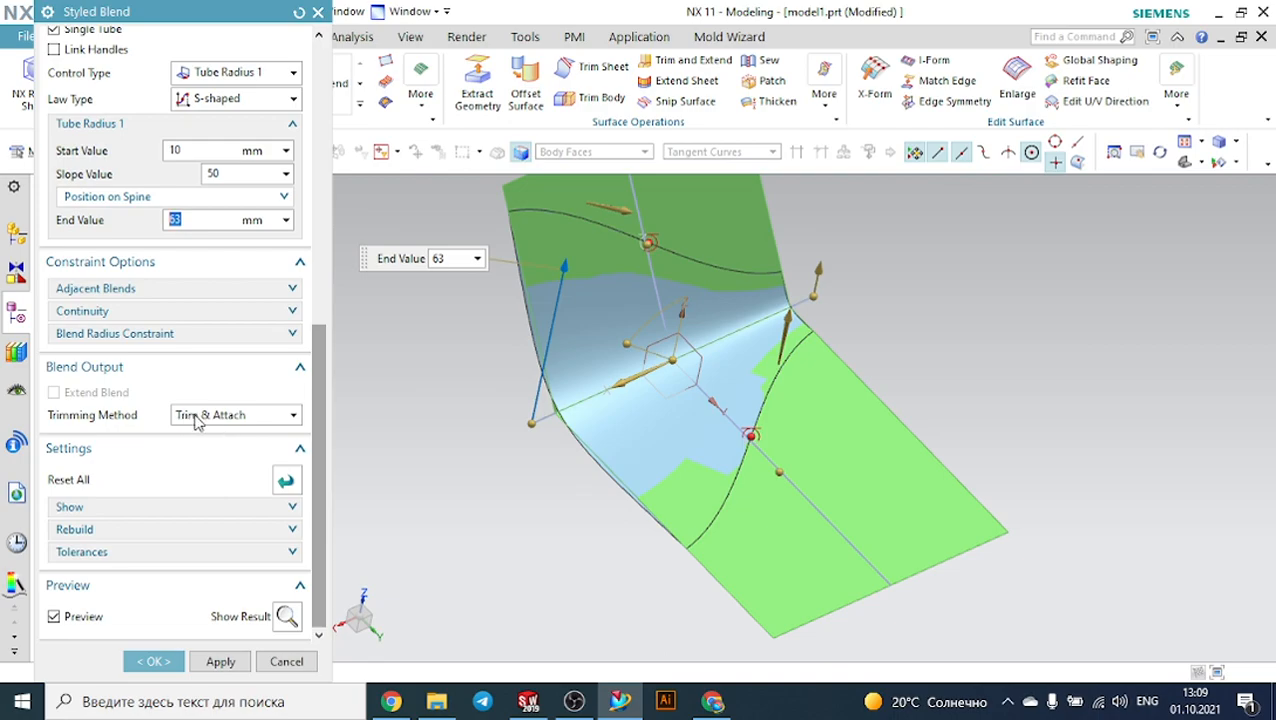
left_click(199, 415)
left_click(192, 451)
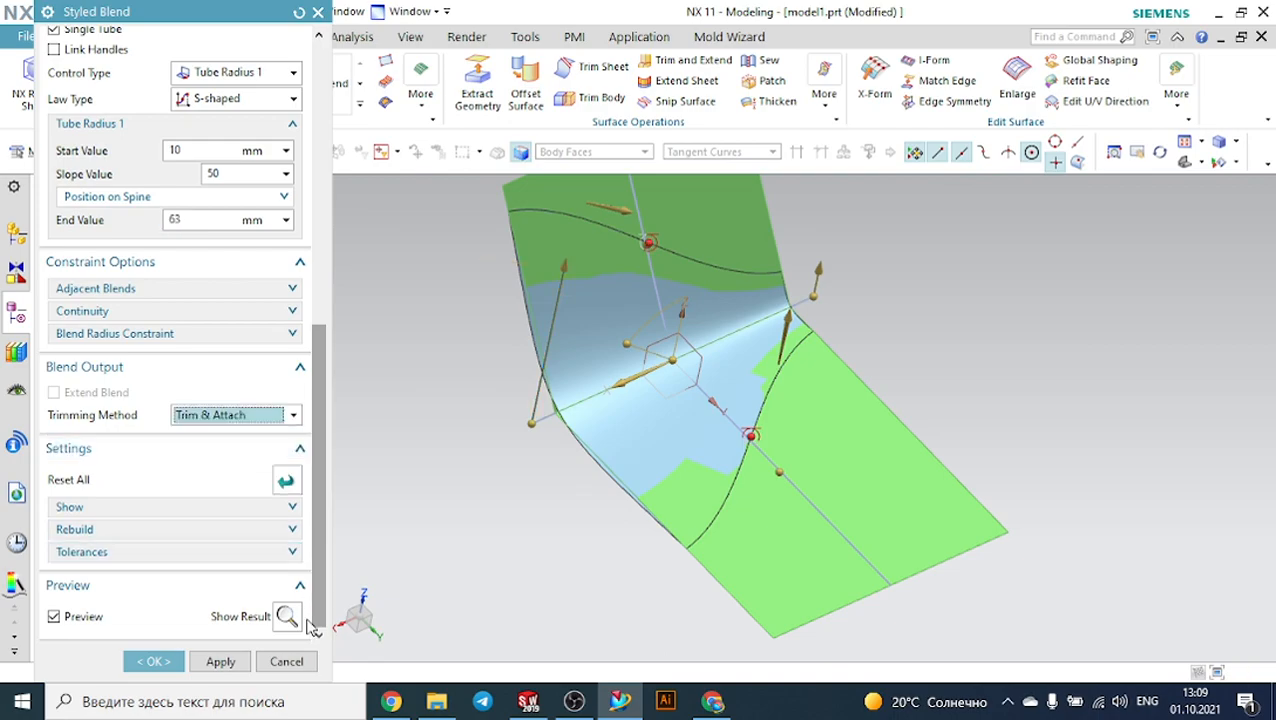
left_click(276, 610)
mouse_move(868, 248)
middle_mouse_down()
mouse_move(826, 242)
mouse_move(948, 242)
mouse_move(920, 265)
mouse_move(869, 259)
middle_mouse_up()
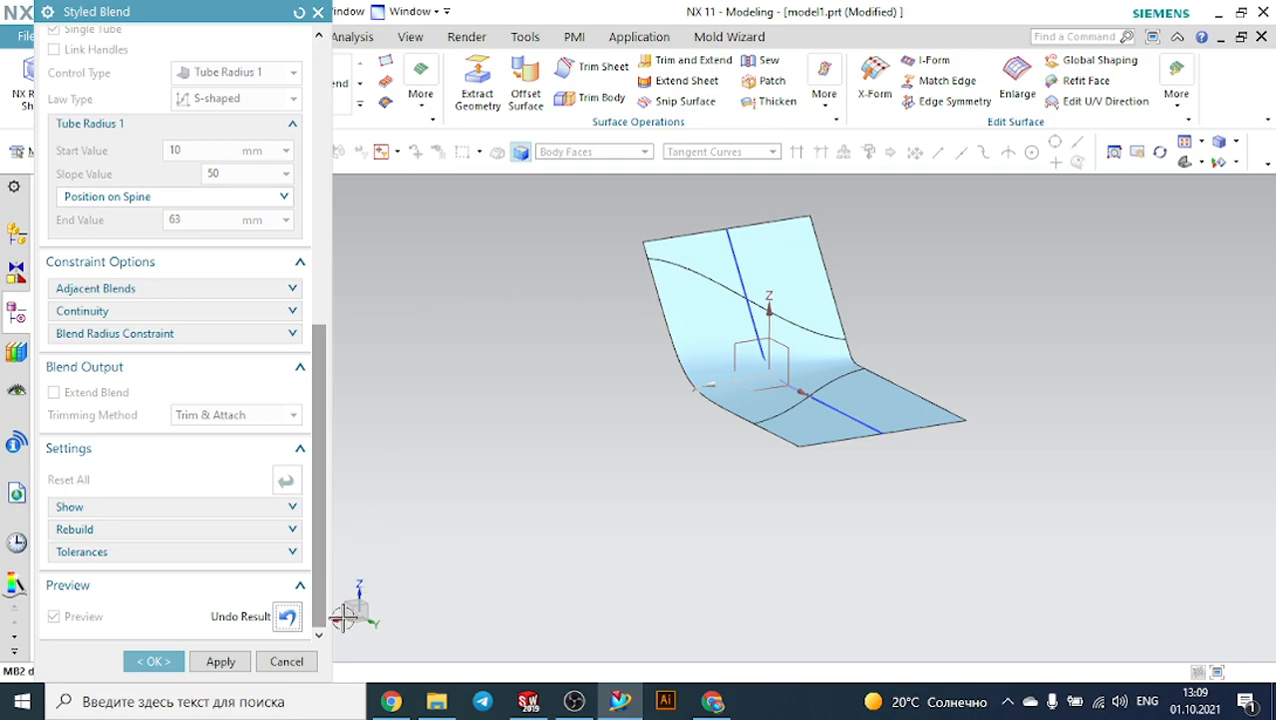
left_click(286, 661)
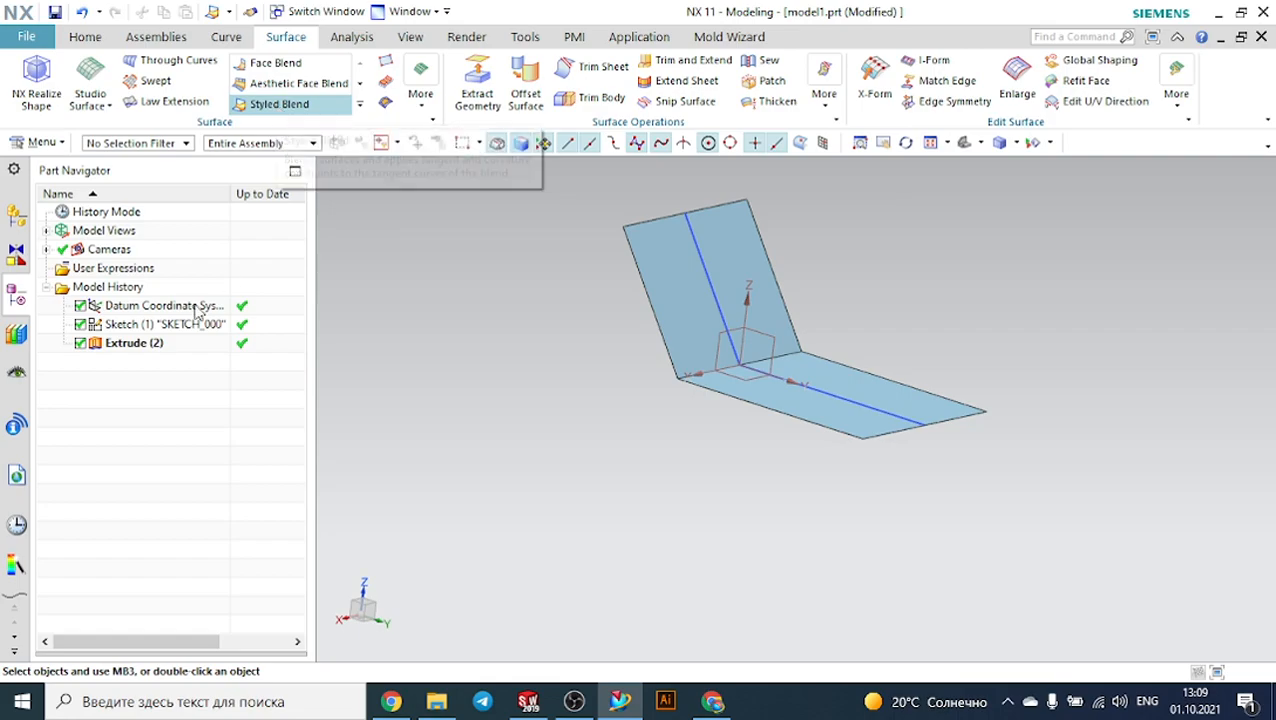
Start an Aesthetic Face Blend with the upright sheet as Face 1 and the lower sheet as Face 2, reversing both face directions.
left_click(297, 82)
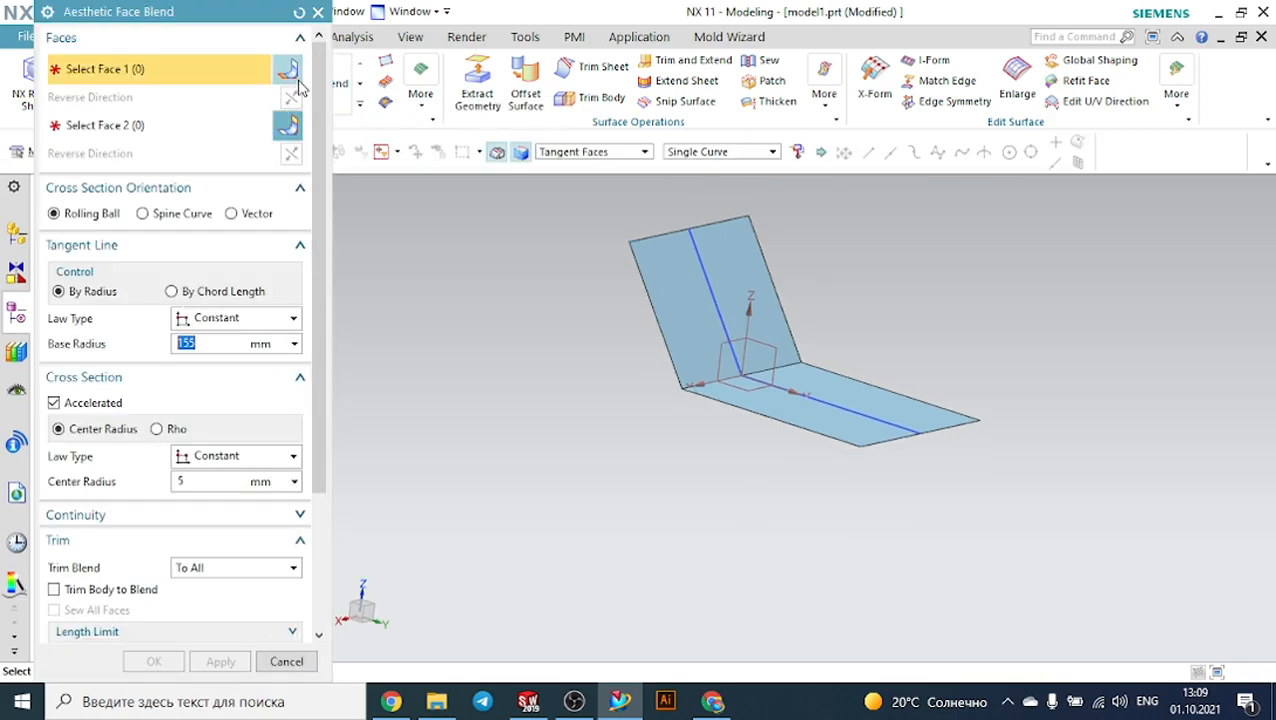
middle_click_drag(393, 253, 718, 245)
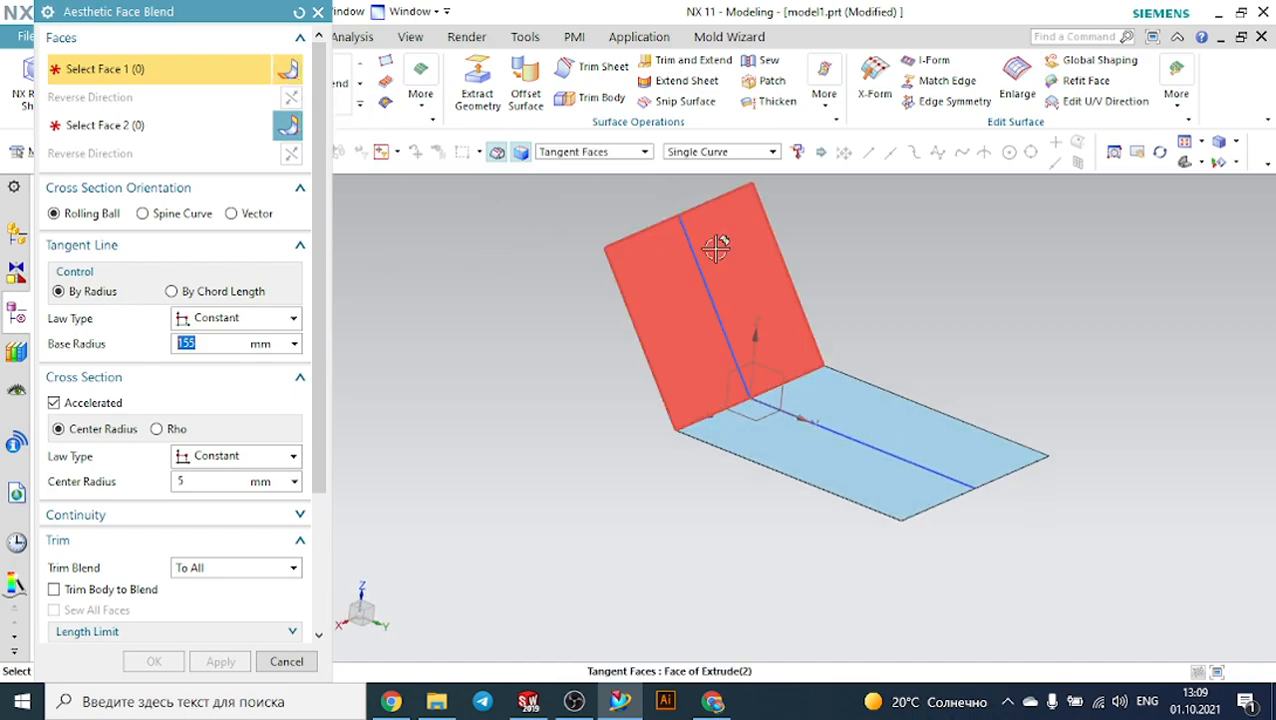
scroll(658, 276, "up", 3)
left_click(634, 283)
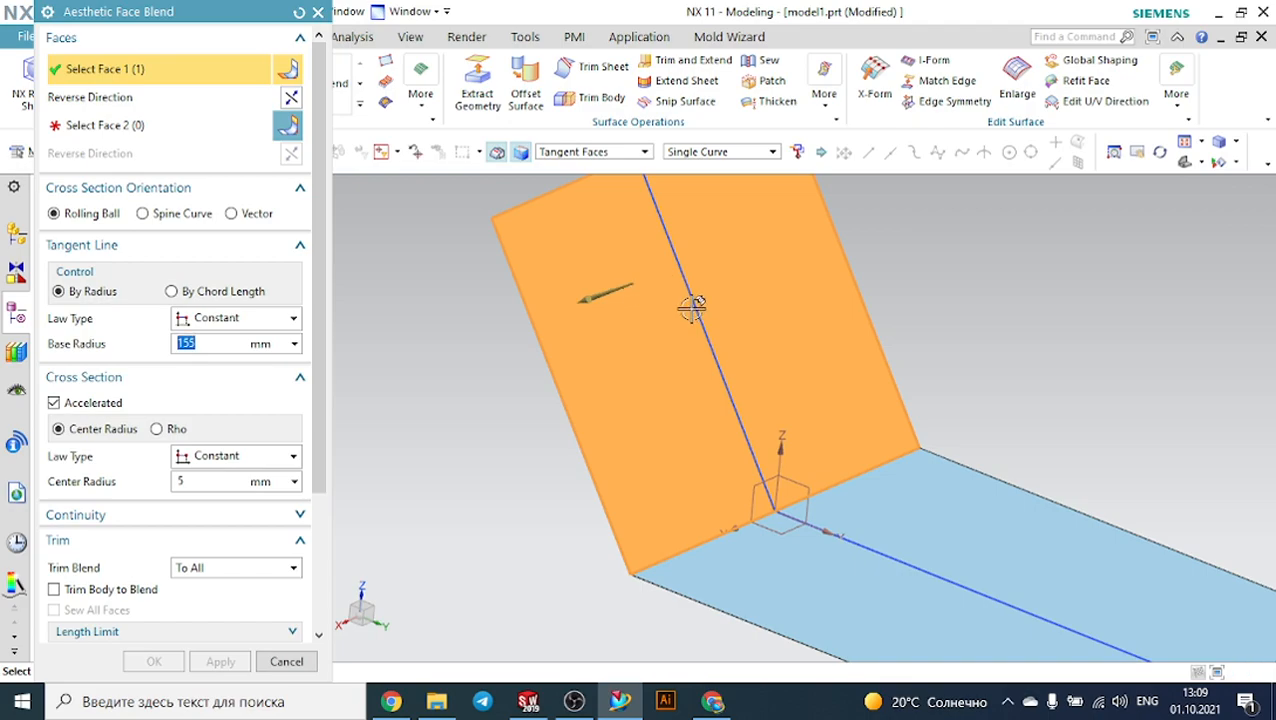
scroll(680, 305, "down", 2)
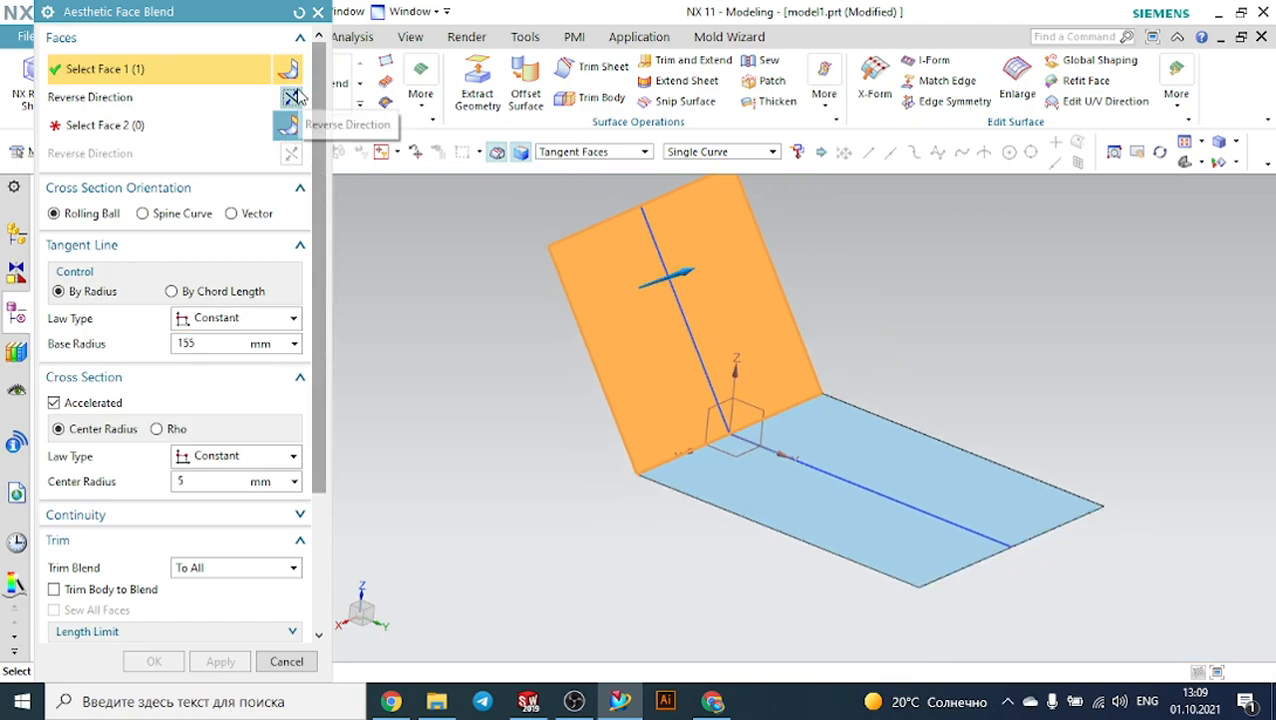
left_click(159, 125)
left_click(749, 464)
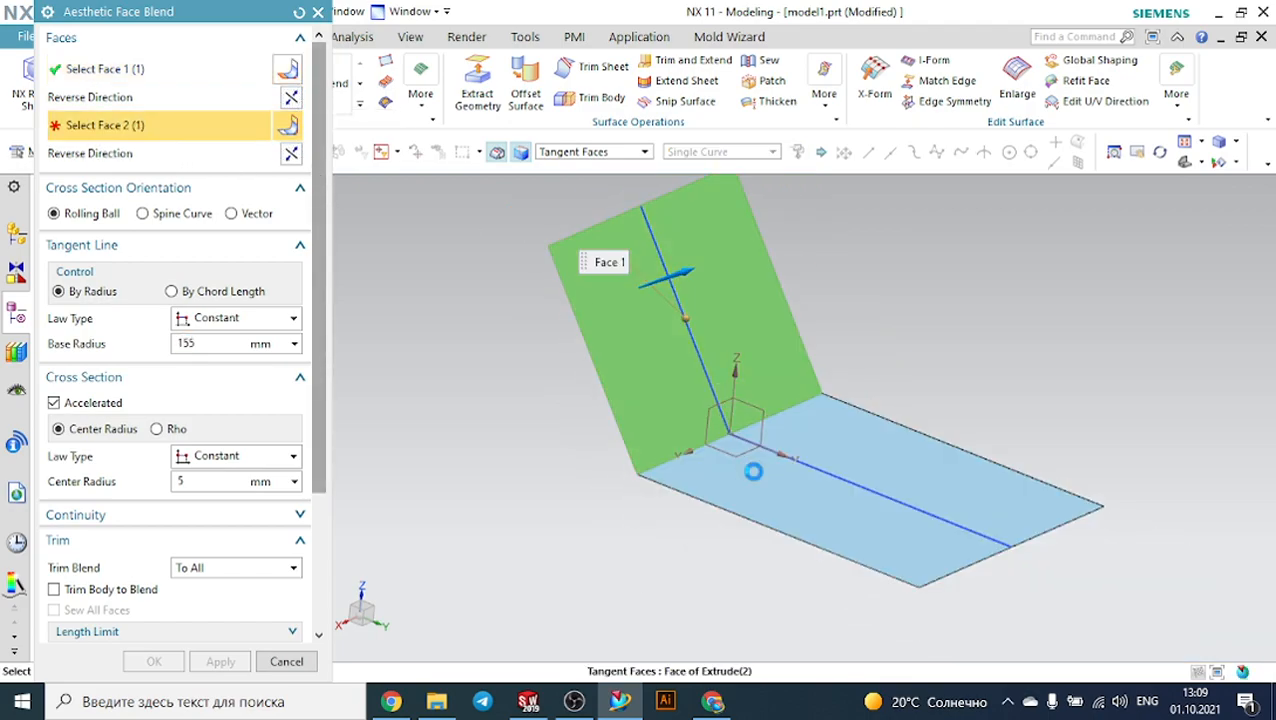
left_click(291, 153)
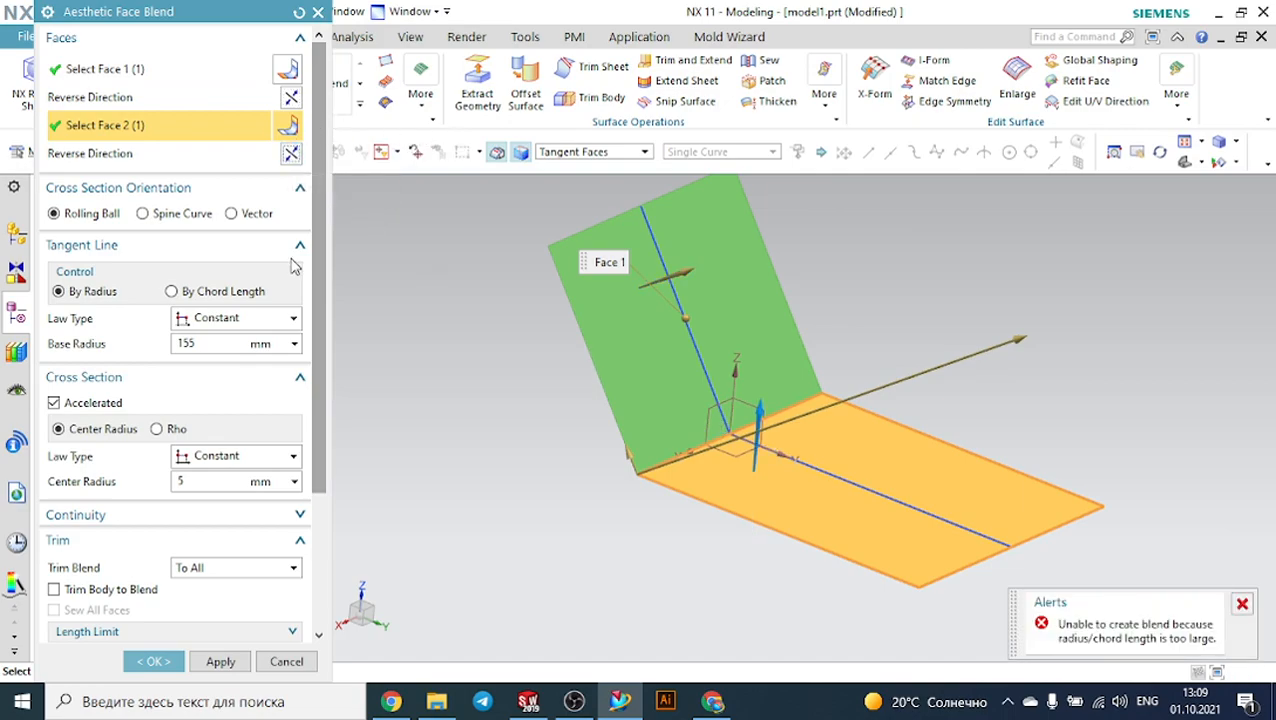
Keep the cross section law type at Constant and try to create the blend with the 155 mm base radius.
scroll(245, 350, "down", 1)
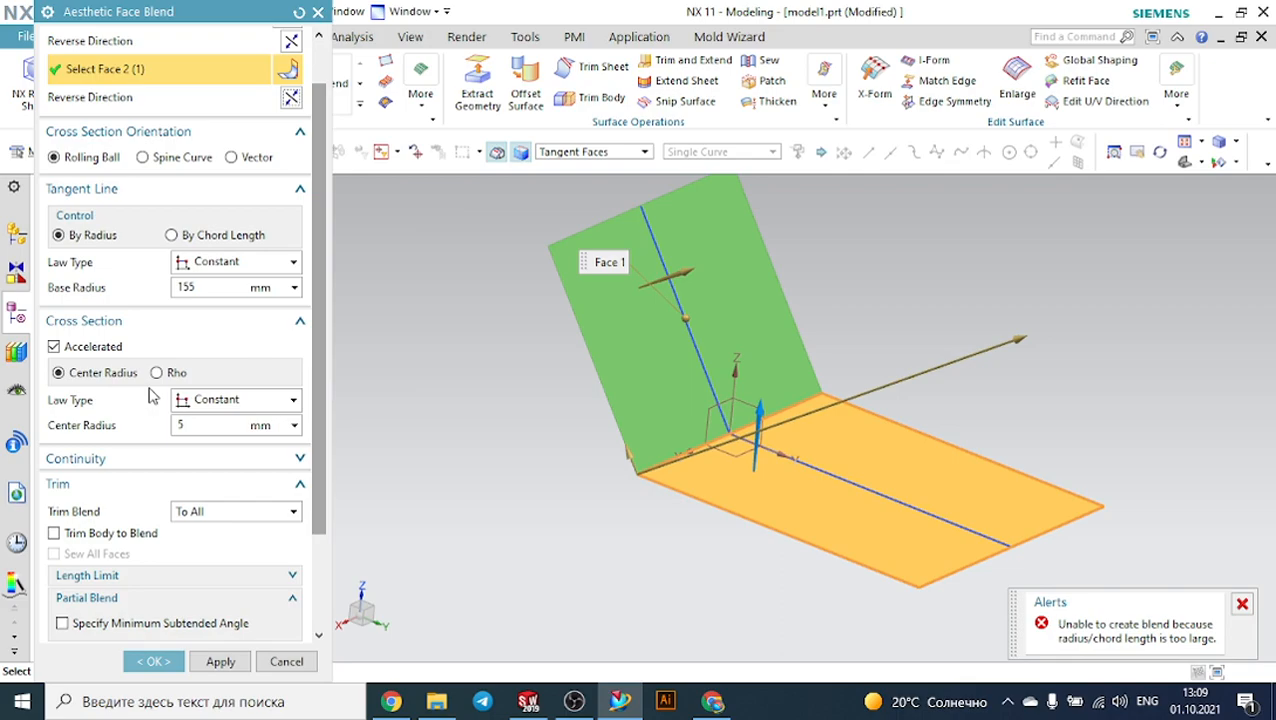
left_click(215, 402)
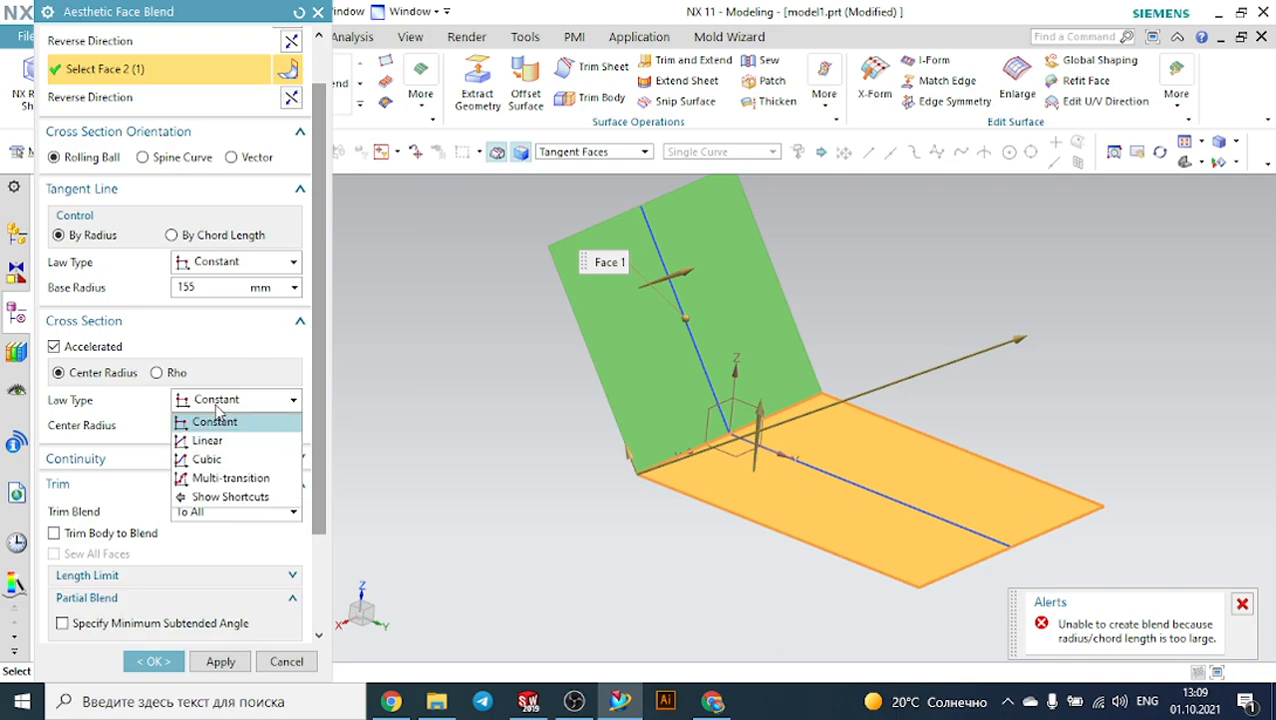
left_click(214, 421)
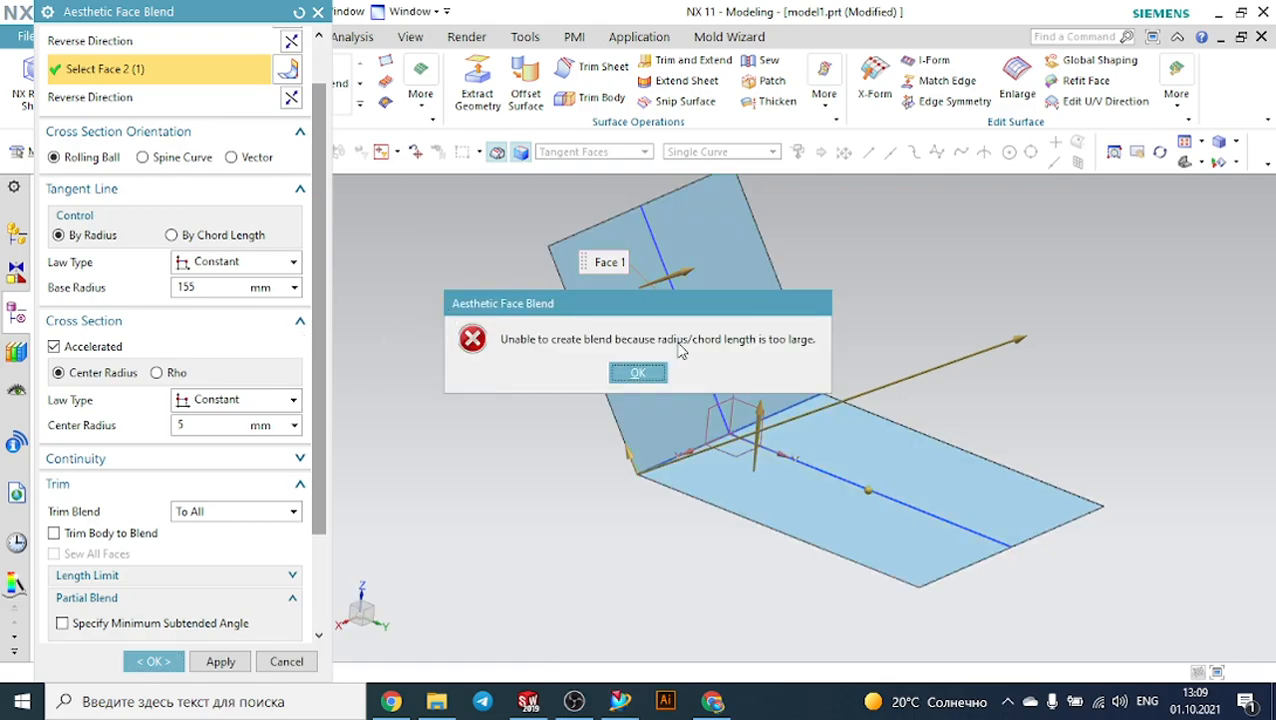
left_click(622, 372)
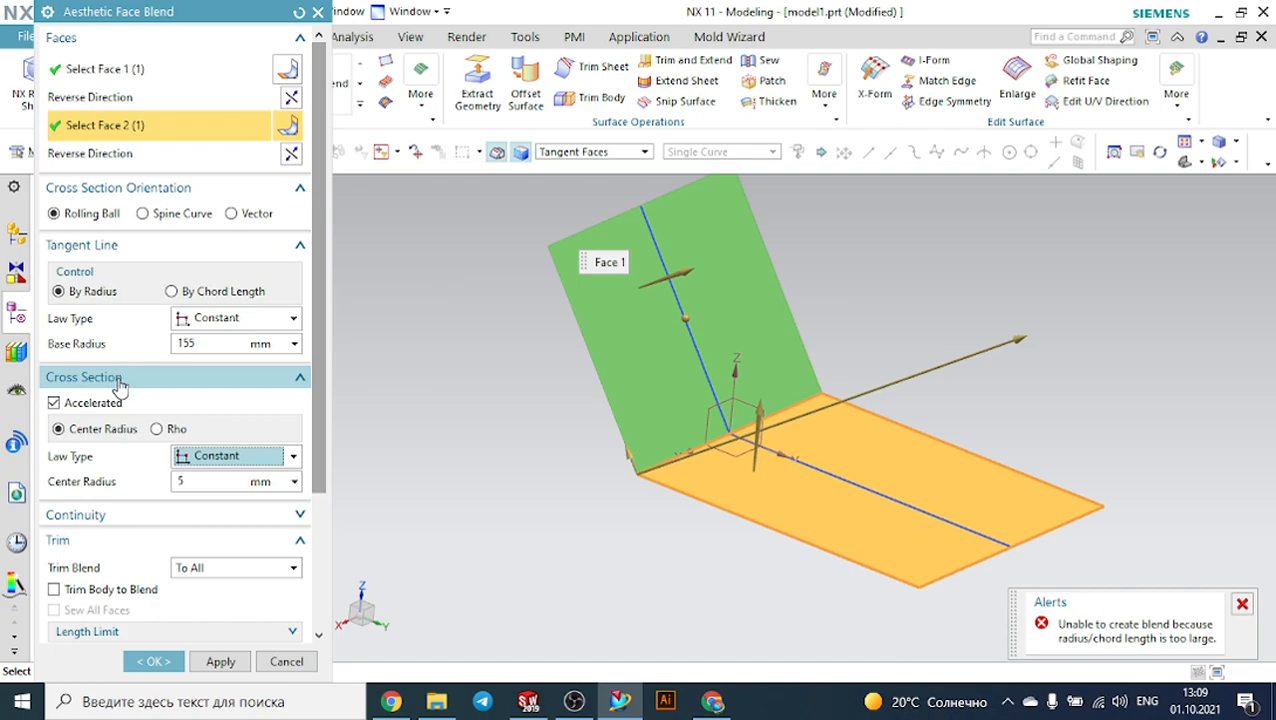
Set the tangent line's base radius to 20 mm.
scroll(119, 387, "down", 1)
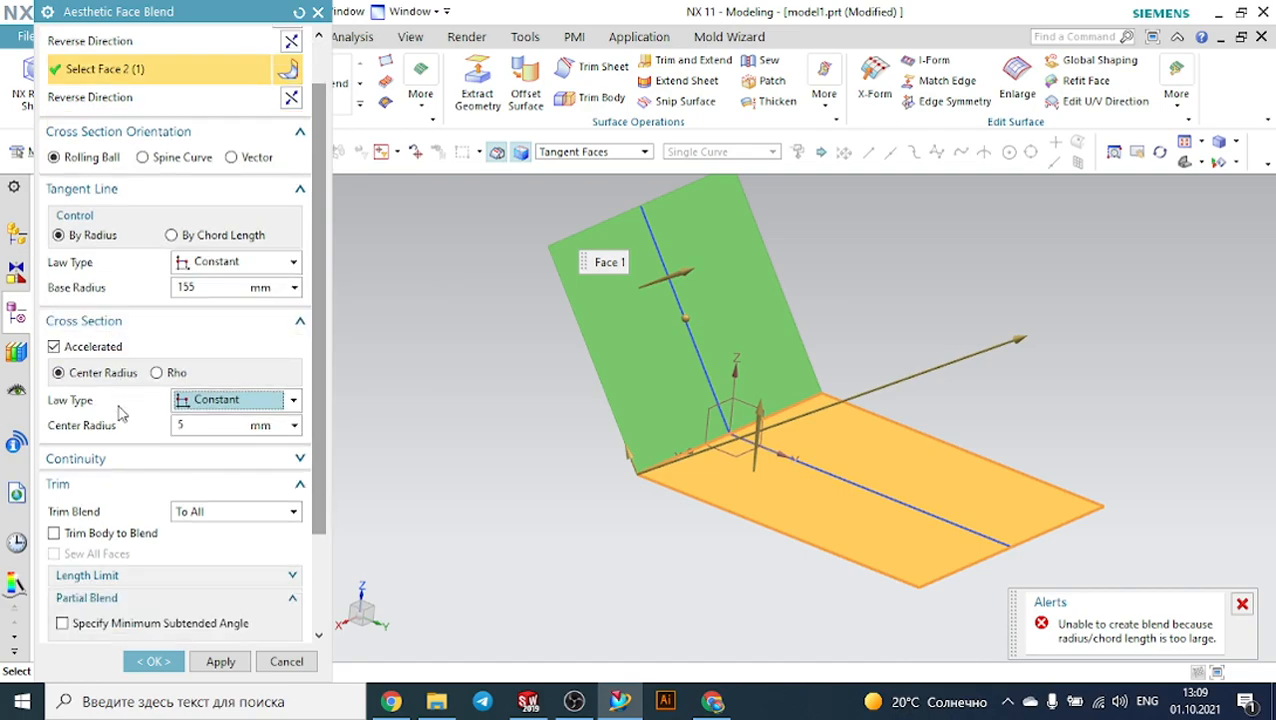
scroll(120, 415, "down", 3)
scroll(120, 415, "up", 4)
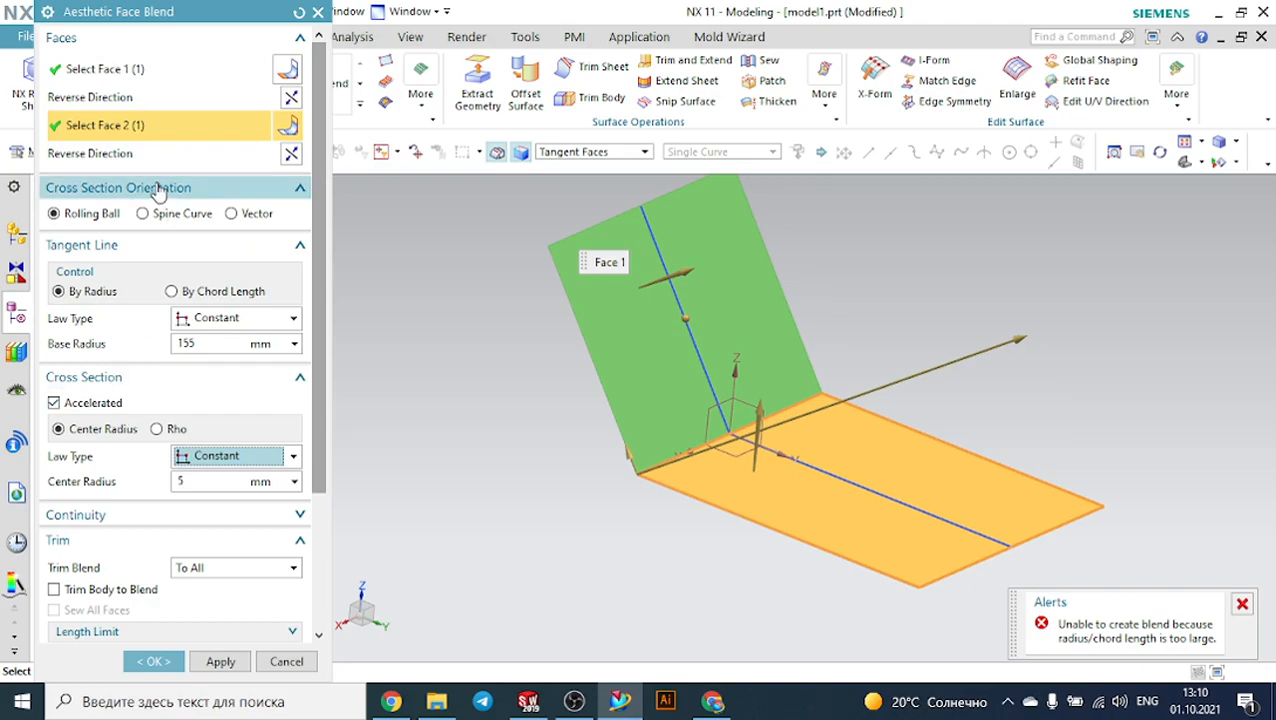
left_click(201, 344)
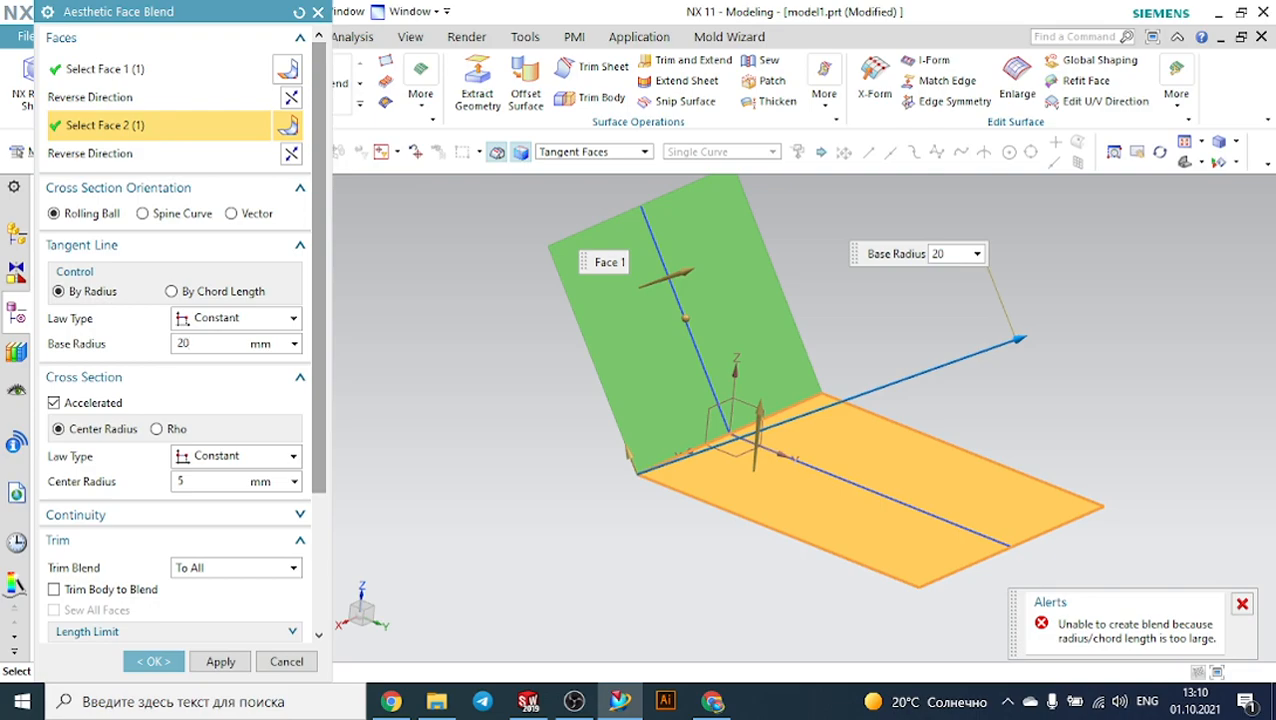
key("Return")
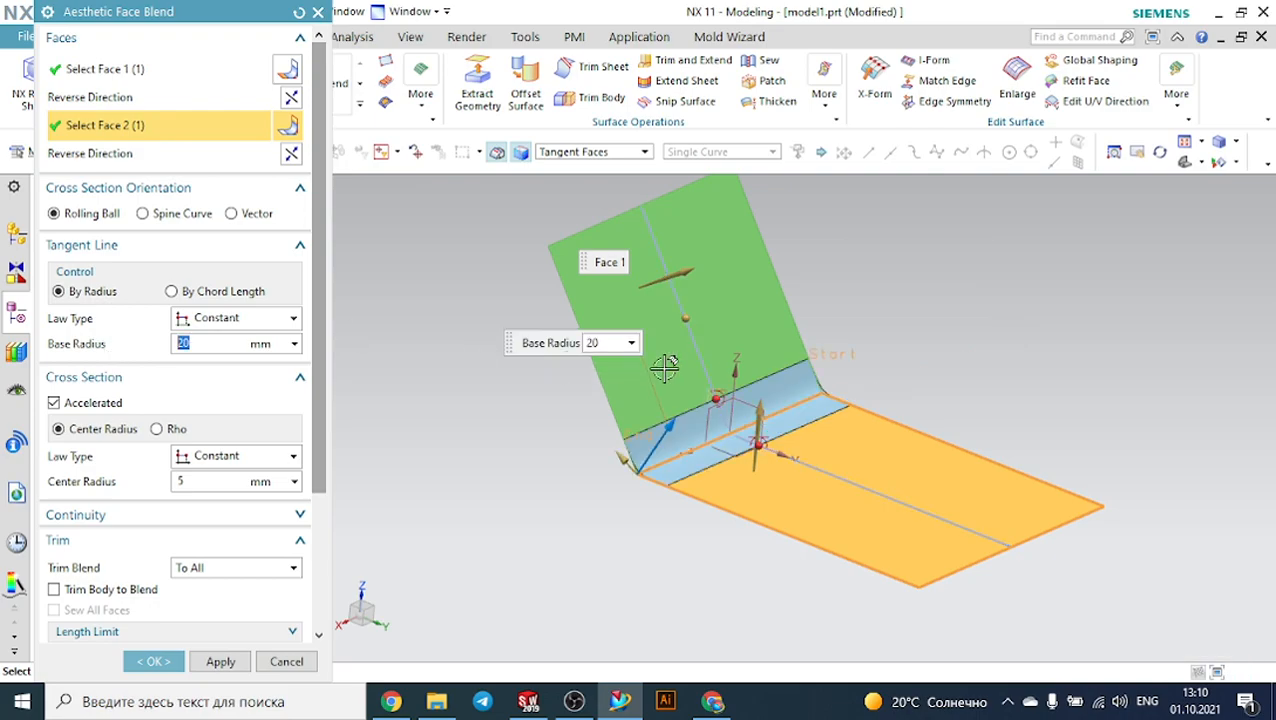
Set the cross section's center radius to 10 mm.
middle_click_drag(567, 447, 407, 458)
left_click(202, 486)
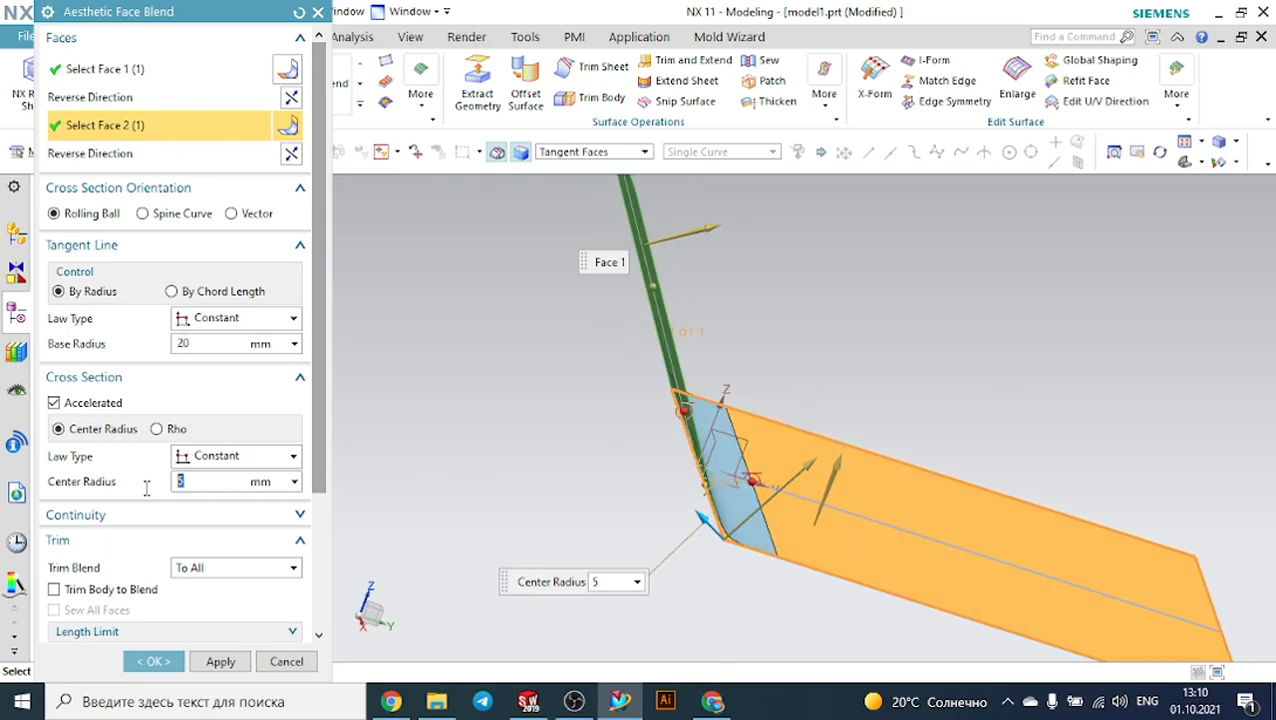
middle_click_drag(675, 433, 593, 507)
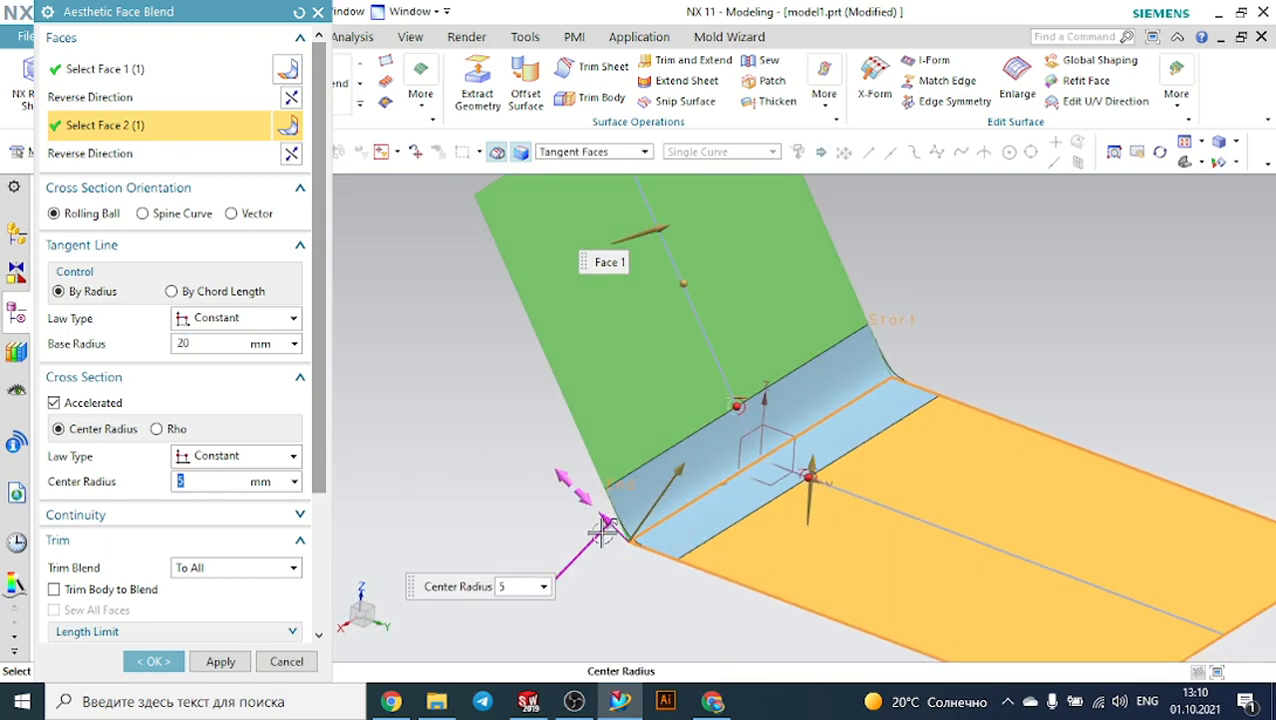
type("10")
key("Return")
Keep Trim Blend at To All, preview the untrimmed-body blend result between the sheets, and undo the preview result.
scroll(251, 530, "down", 2)
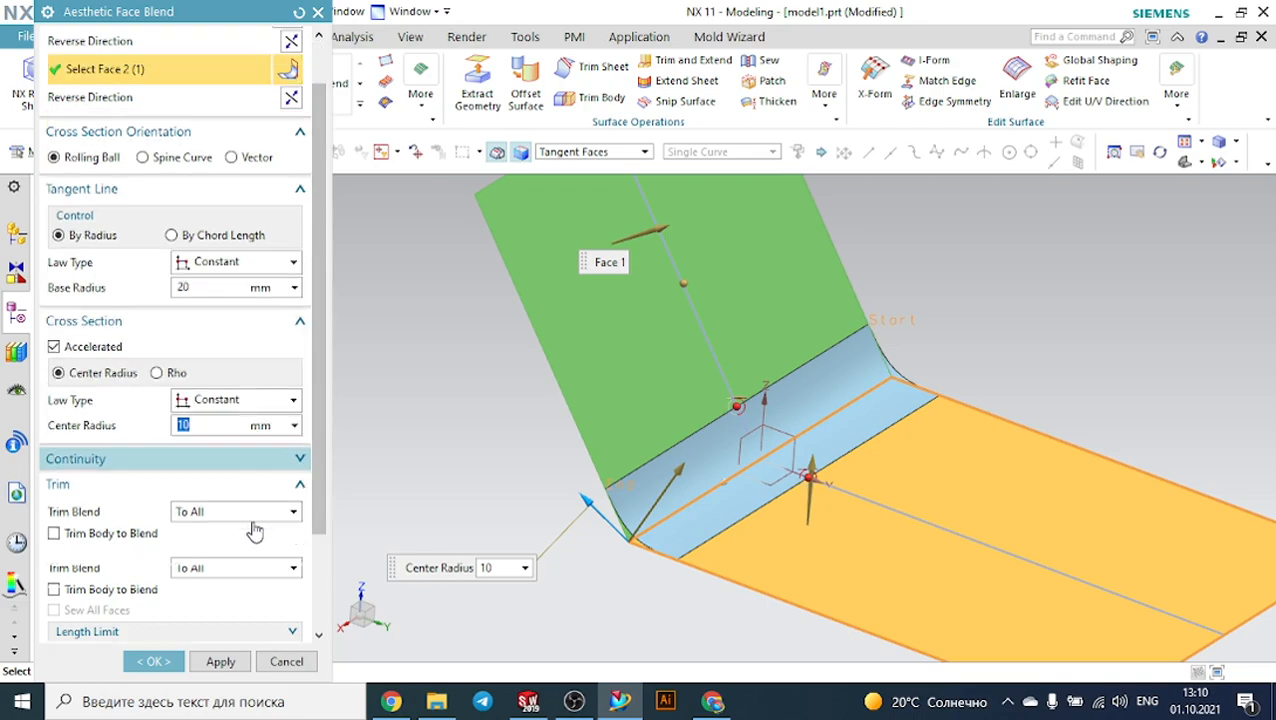
left_click(196, 458)
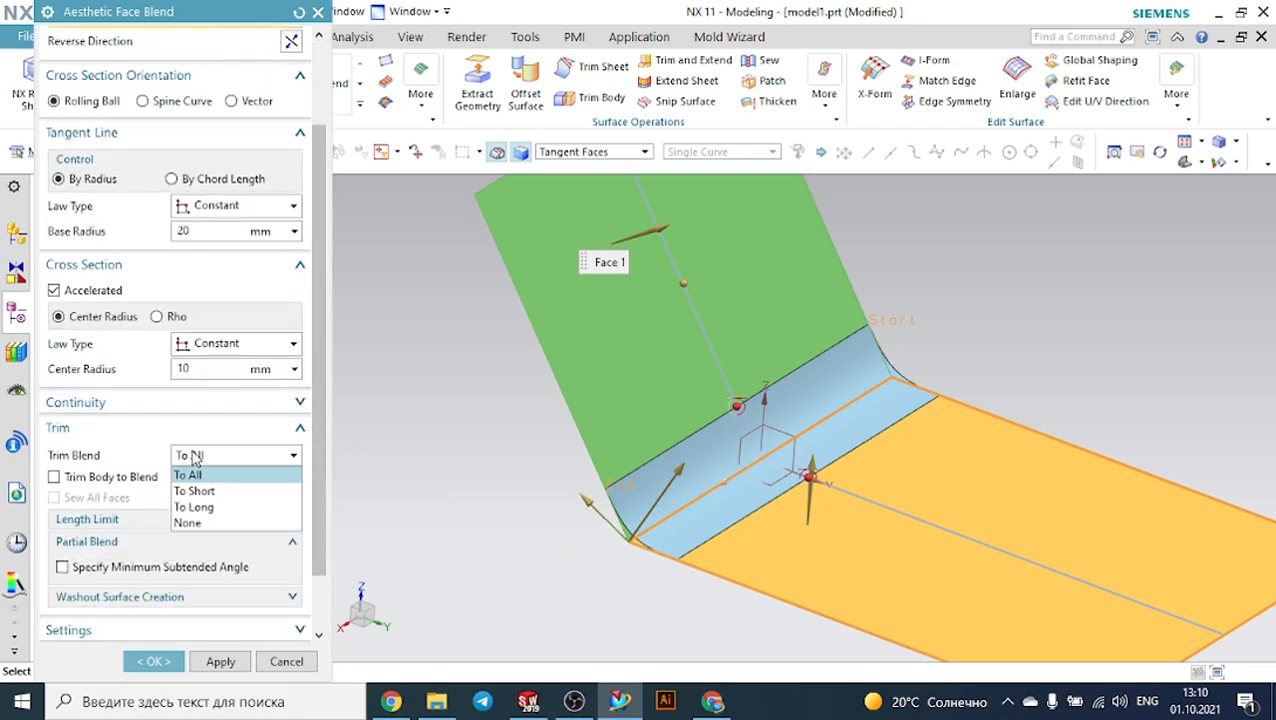
left_click(190, 474)
scroll(221, 572, "down", 2)
left_click(287, 616)
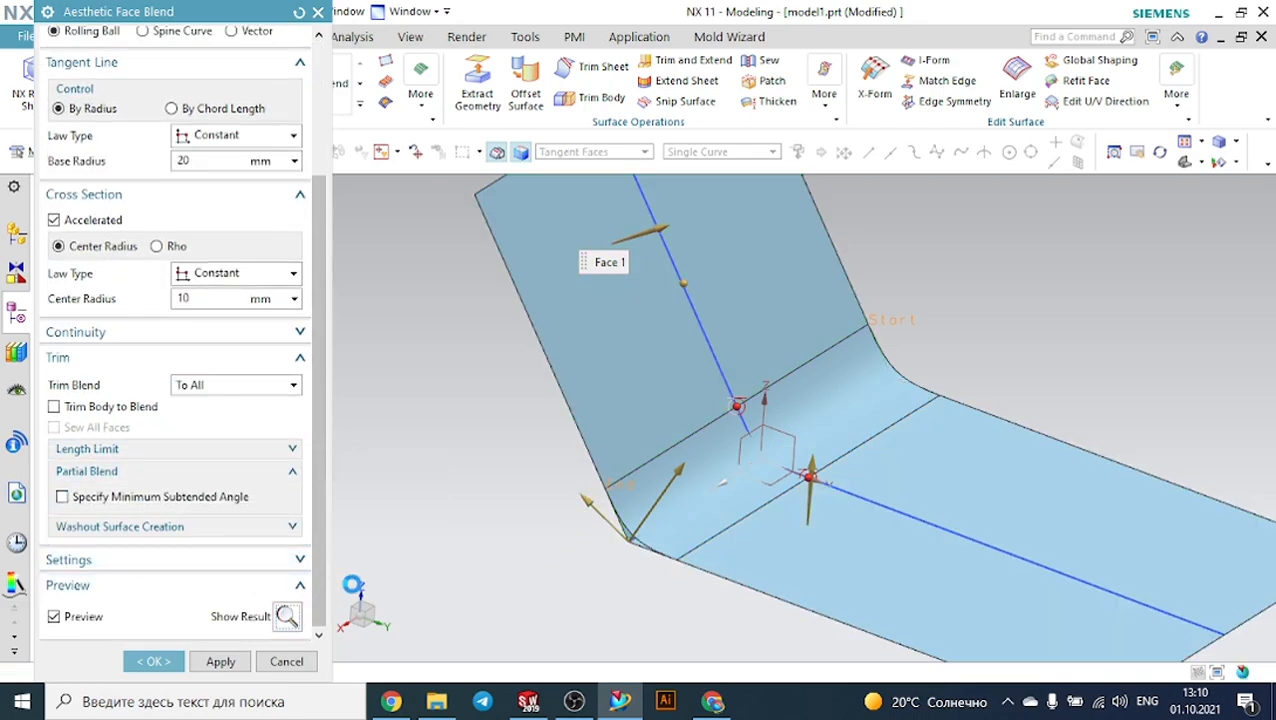
mouse_move(399, 516)
middle_mouse_down()
mouse_move(433, 504)
mouse_move(367, 490)
mouse_move(416, 498)
middle_mouse_up()
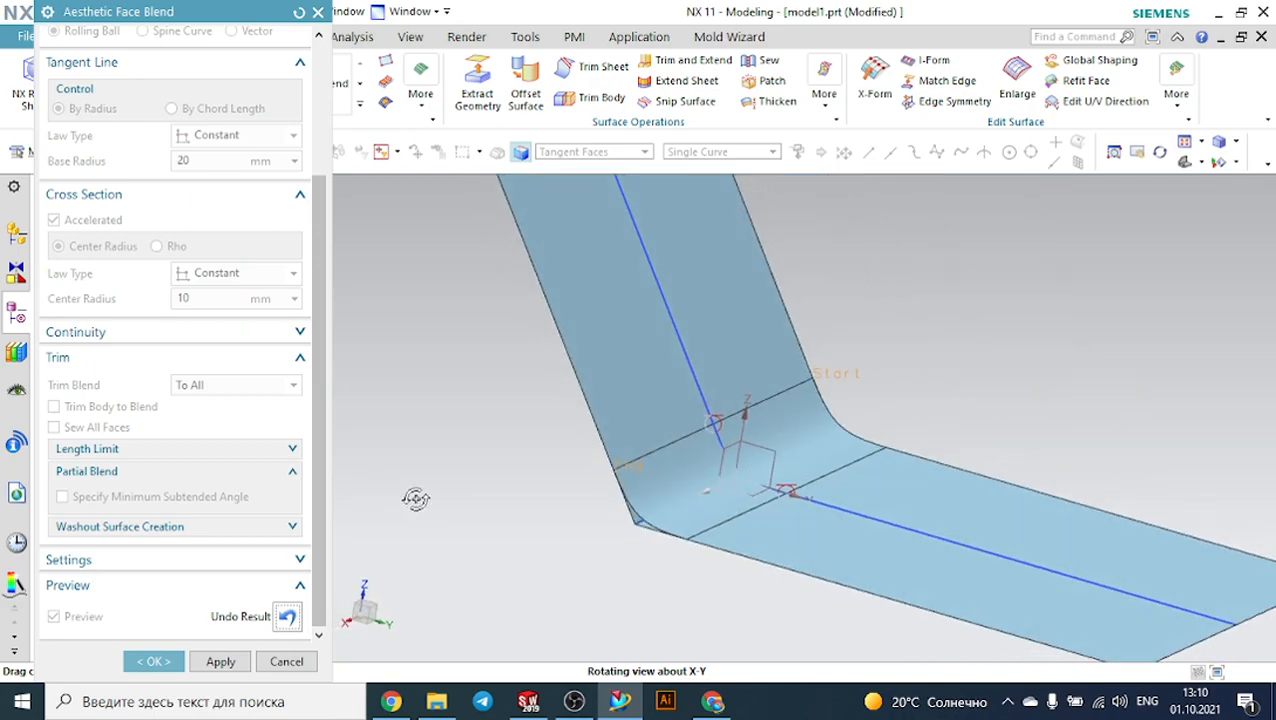
left_click(289, 616)
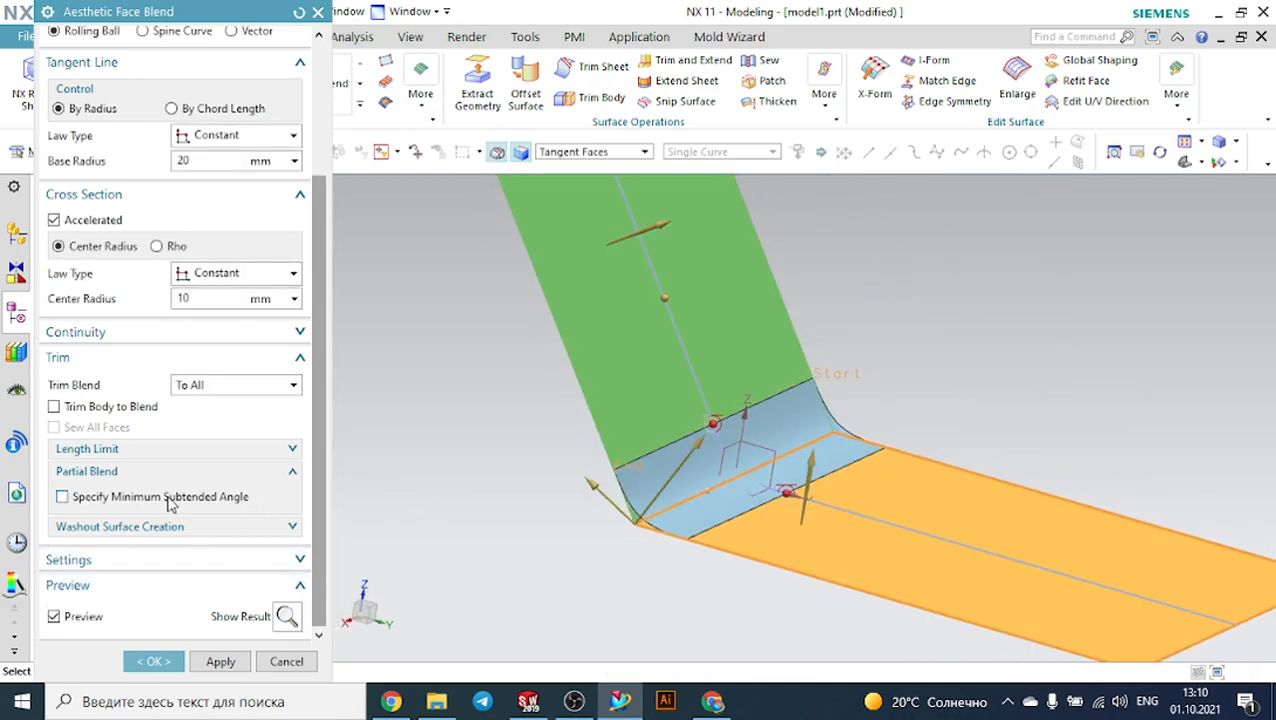
Enable Trim Body to Blend, preview and inspect the result at the rounded corner, and undo the preview result.
left_click(54, 407)
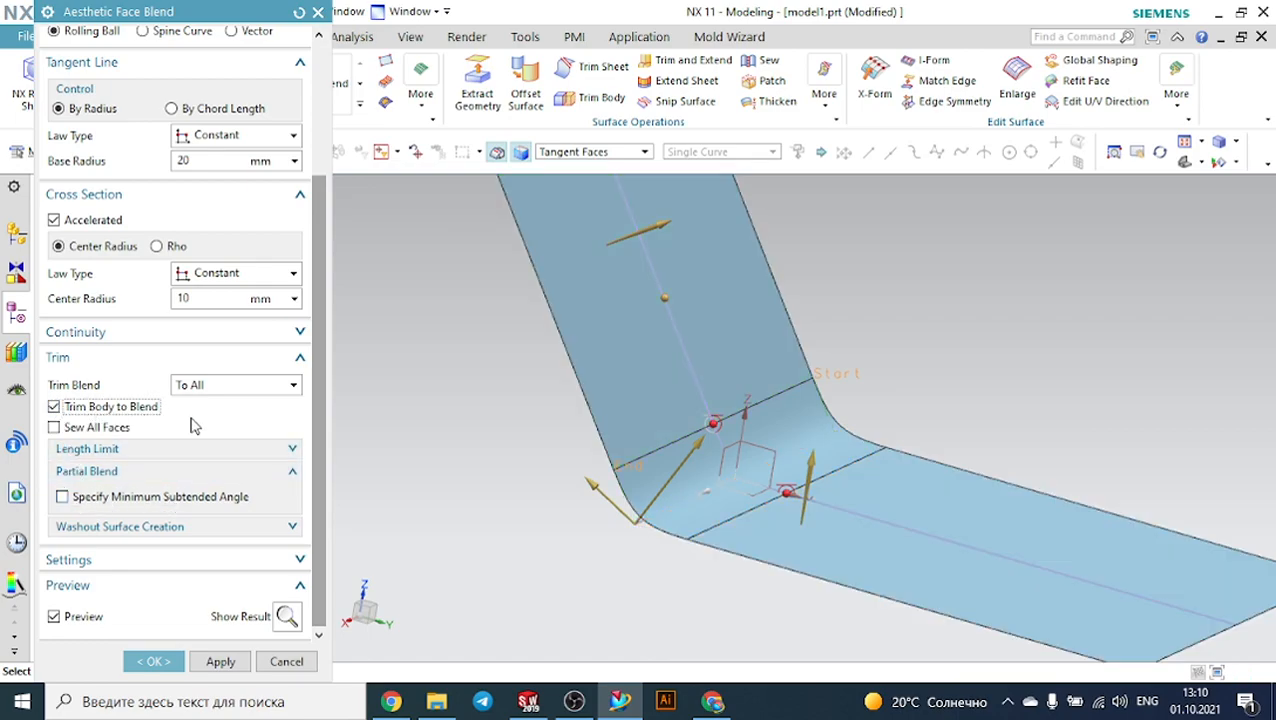
middle_click_drag(393, 437, 421, 438)
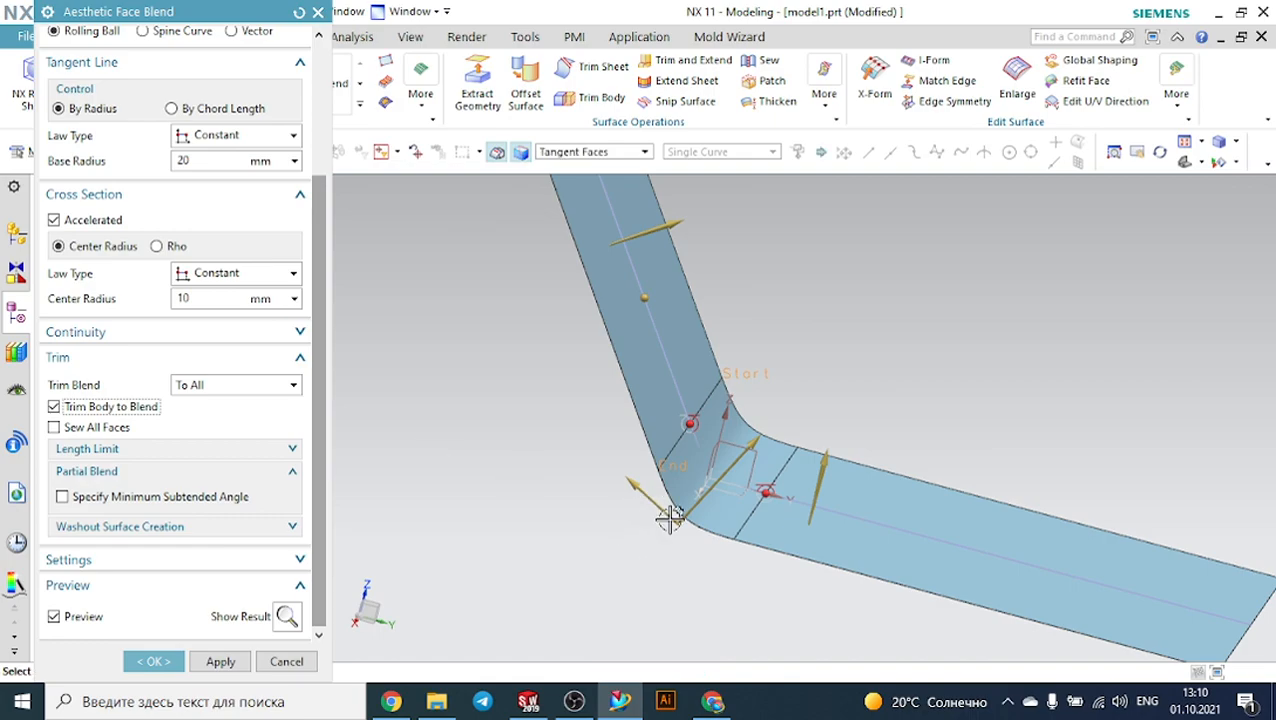
left_click(287, 616)
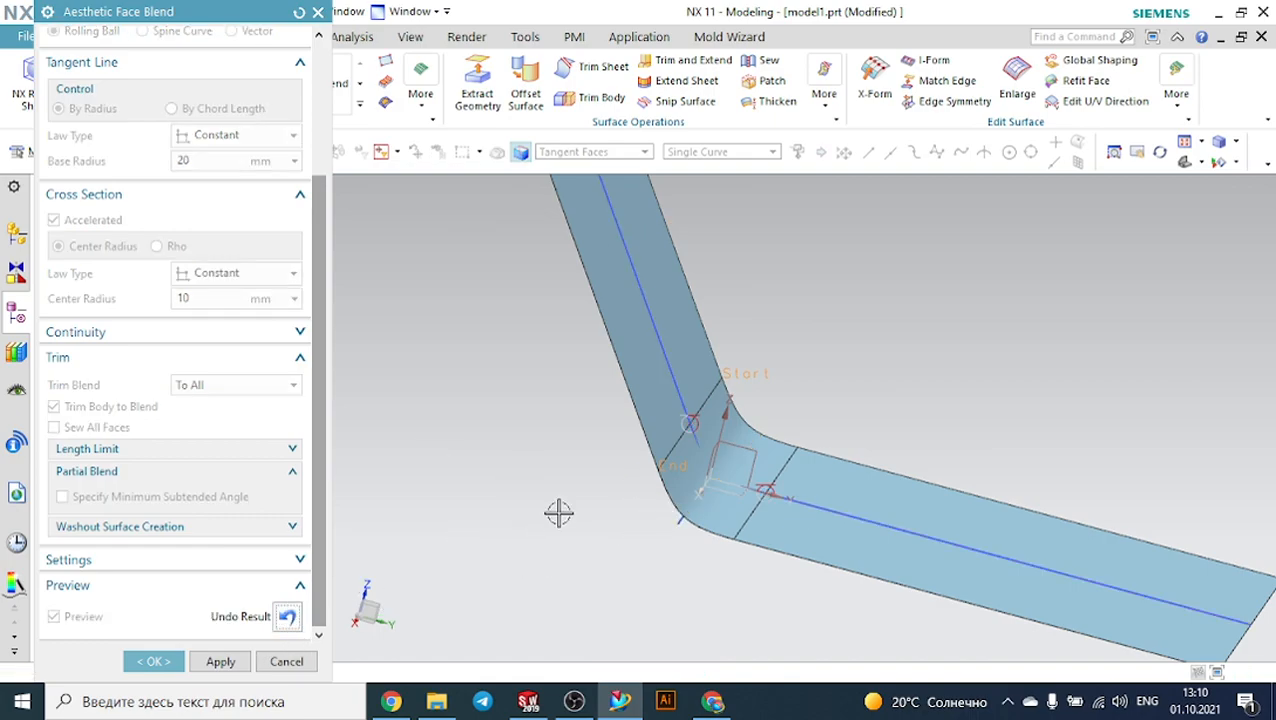
middle_click_drag(555, 514, 535, 500)
scroll(535, 500, "down", 3)
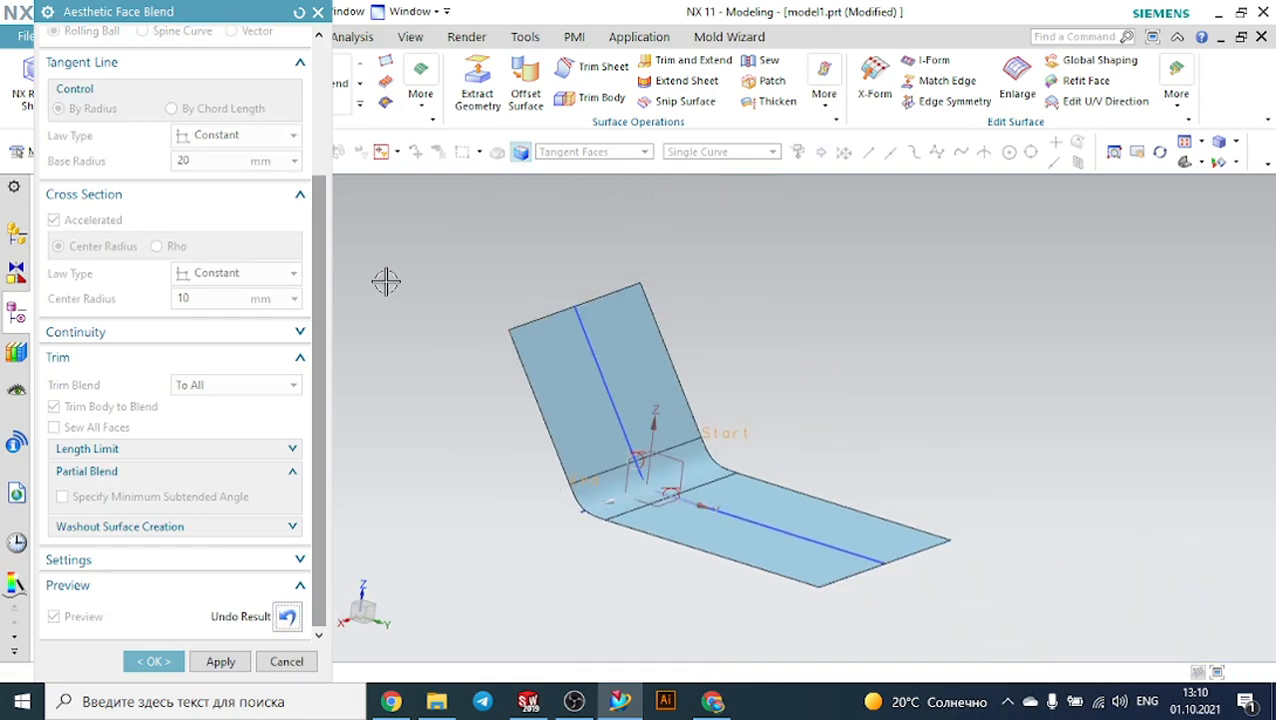
left_click(287, 616)
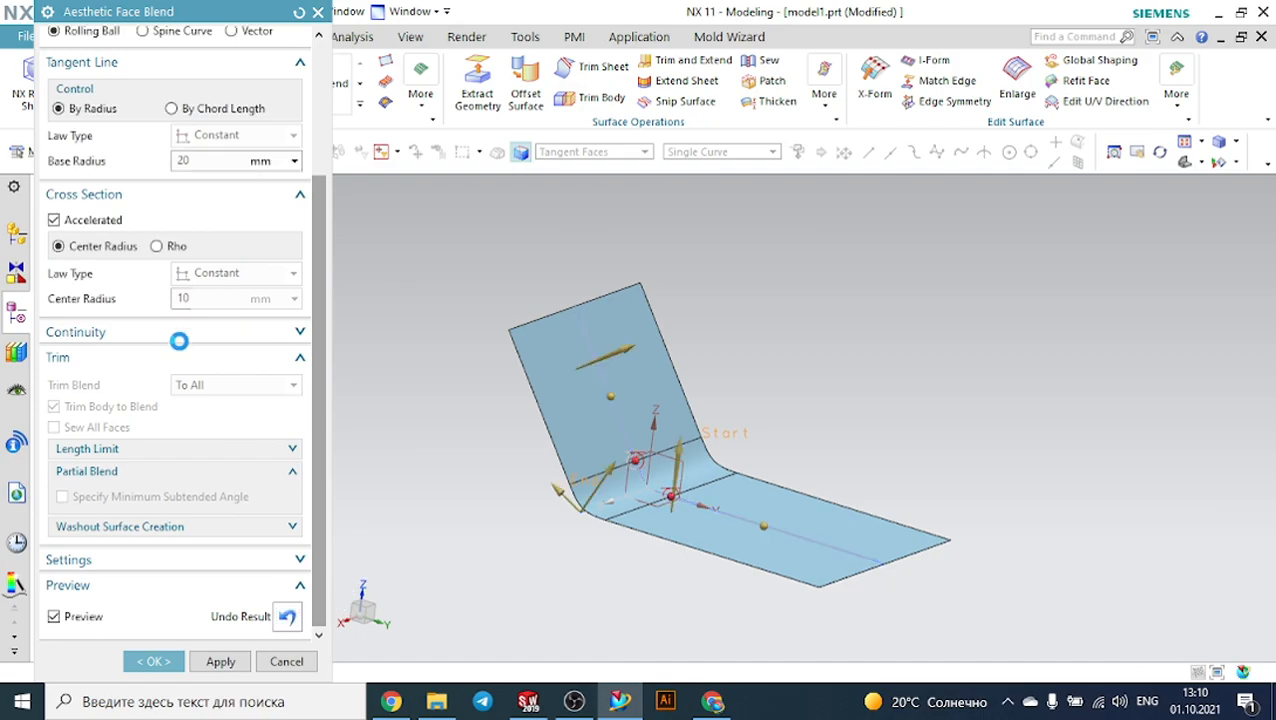
Change the tangent line law type to Cubic and set Base Radius 2 to 60 mm.
scroll(197, 316, "up", 5)
left_click(196, 313)
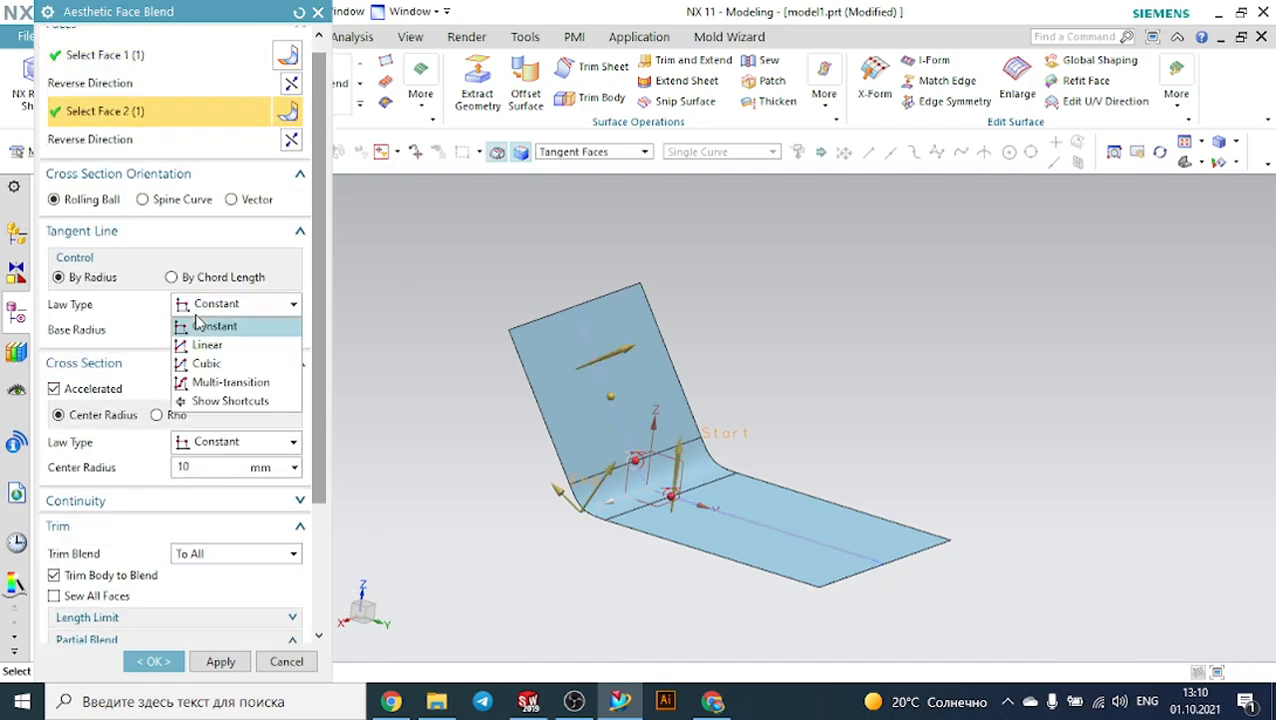
left_click(200, 363)
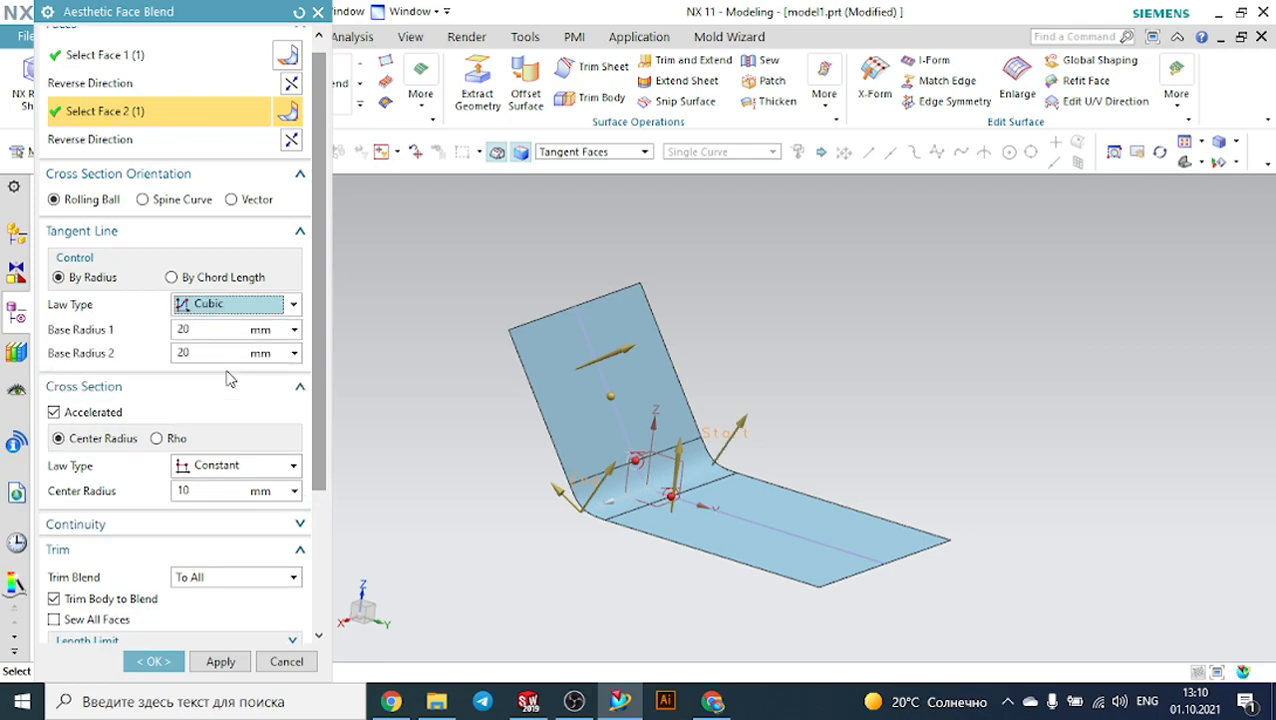
scroll(777, 412, "up", 2)
left_click_drag(729, 421, 775, 302)
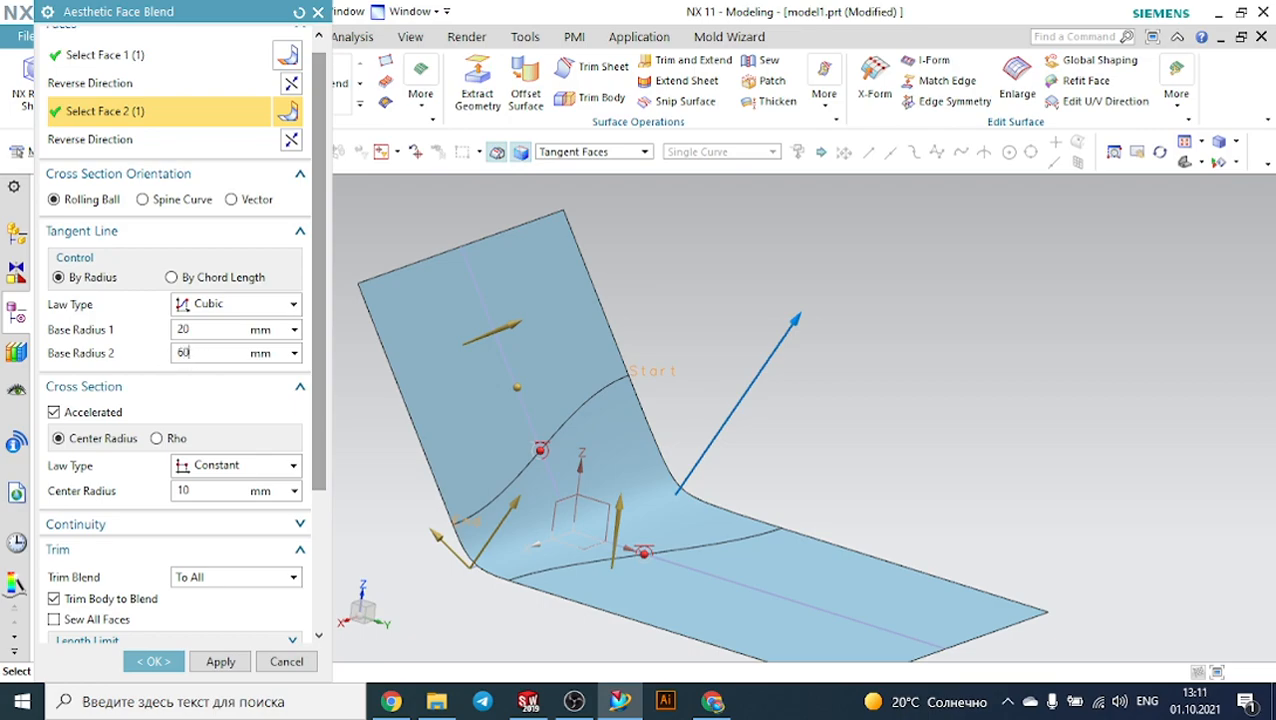
key("Return")
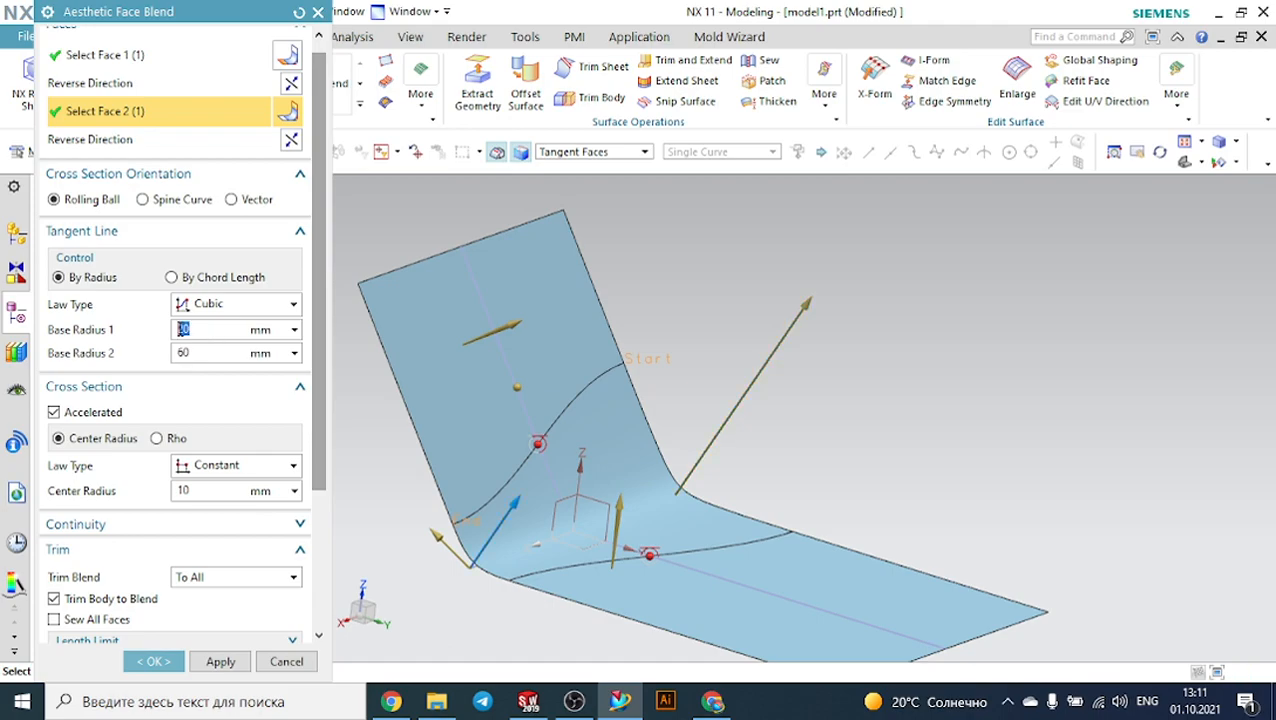
Preview the cubic blend result, inspect it from another angle, and cancel the Aesthetic Face Blend.
scroll(250, 630, "down", 4)
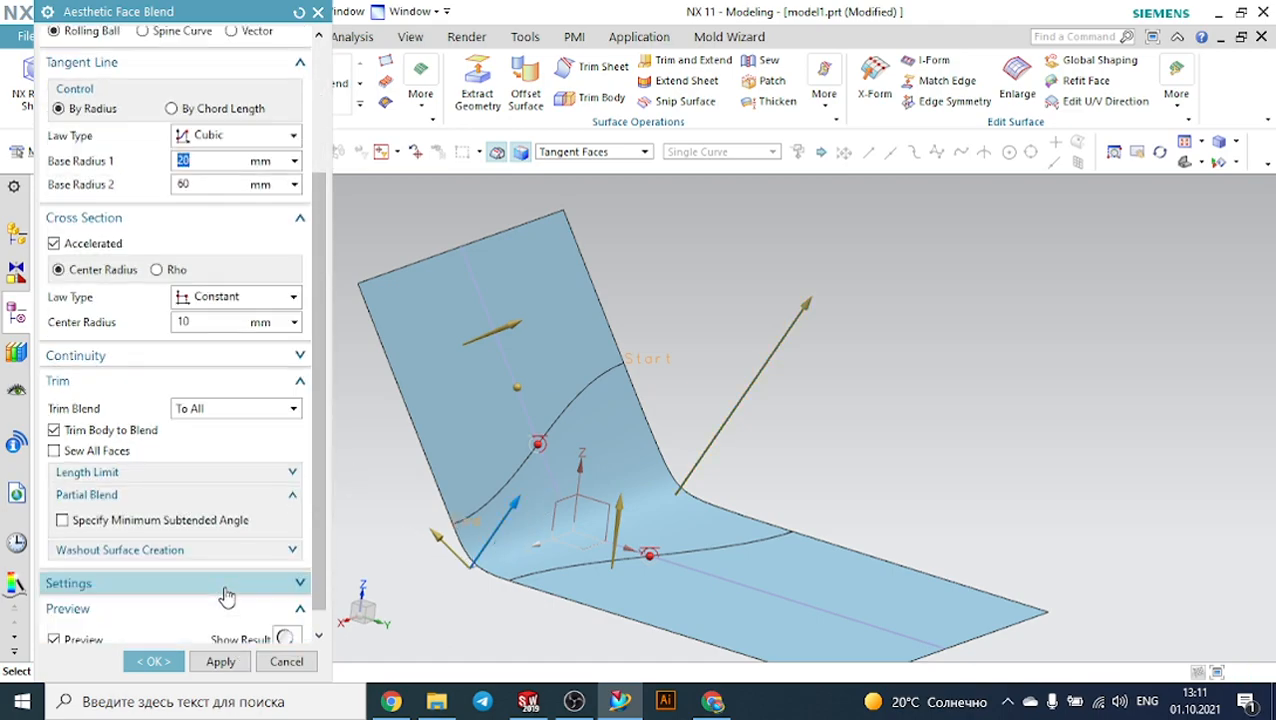
left_click(287, 616)
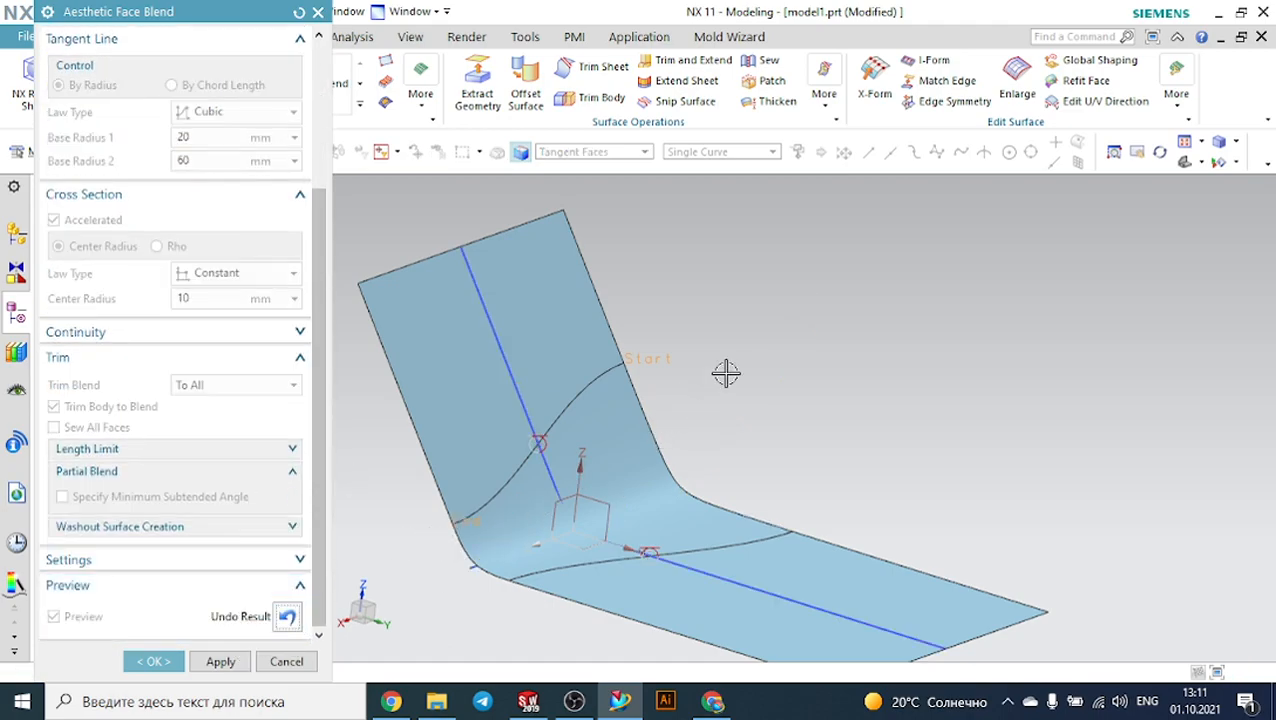
mouse_move(736, 371)
middle_mouse_down()
mouse_move(823, 367)
mouse_move(735, 390)
middle_mouse_up()
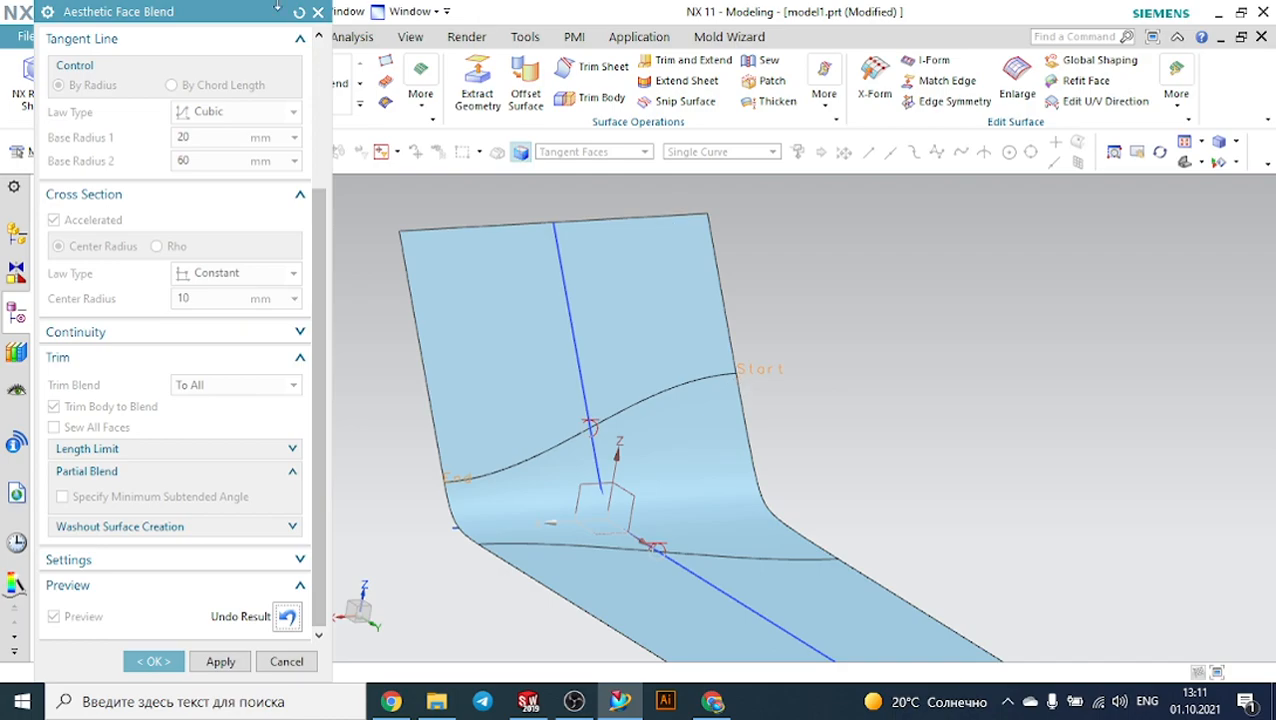
left_click(316, 14)
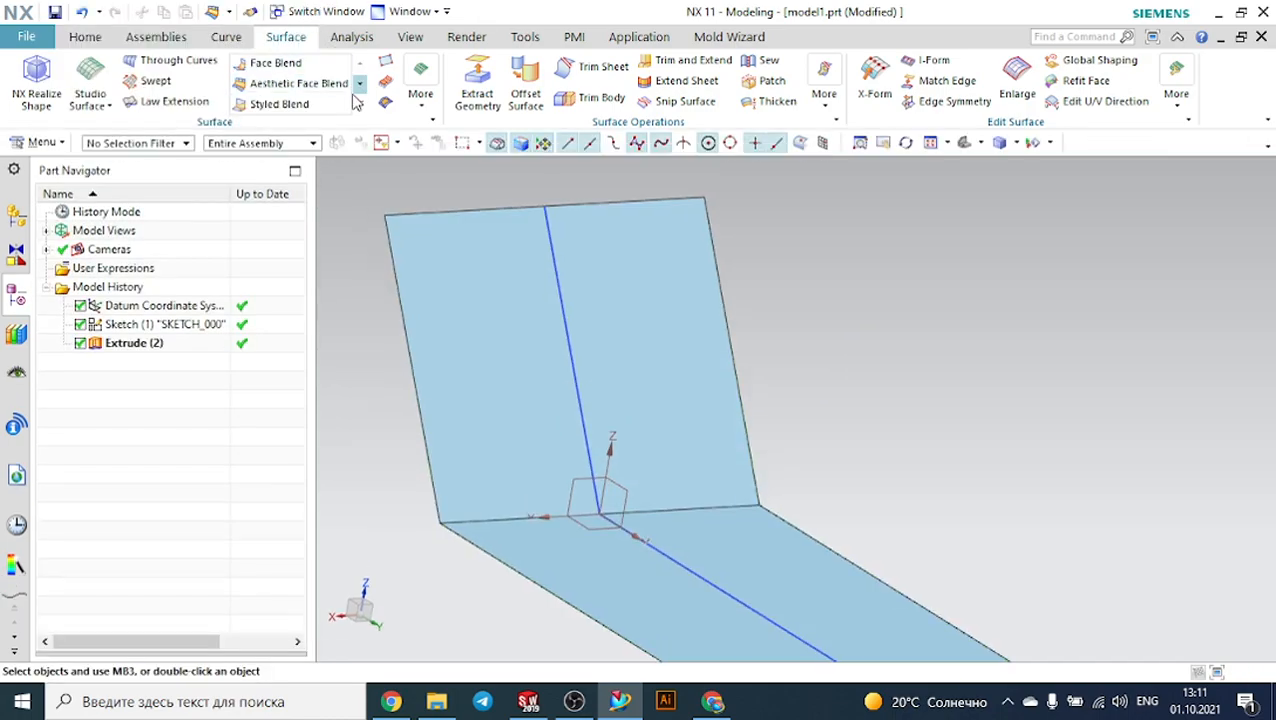
Open the blend corner part file from the Blend folder in File Explorer and inspect its rounded corner.
left_click(360, 106)
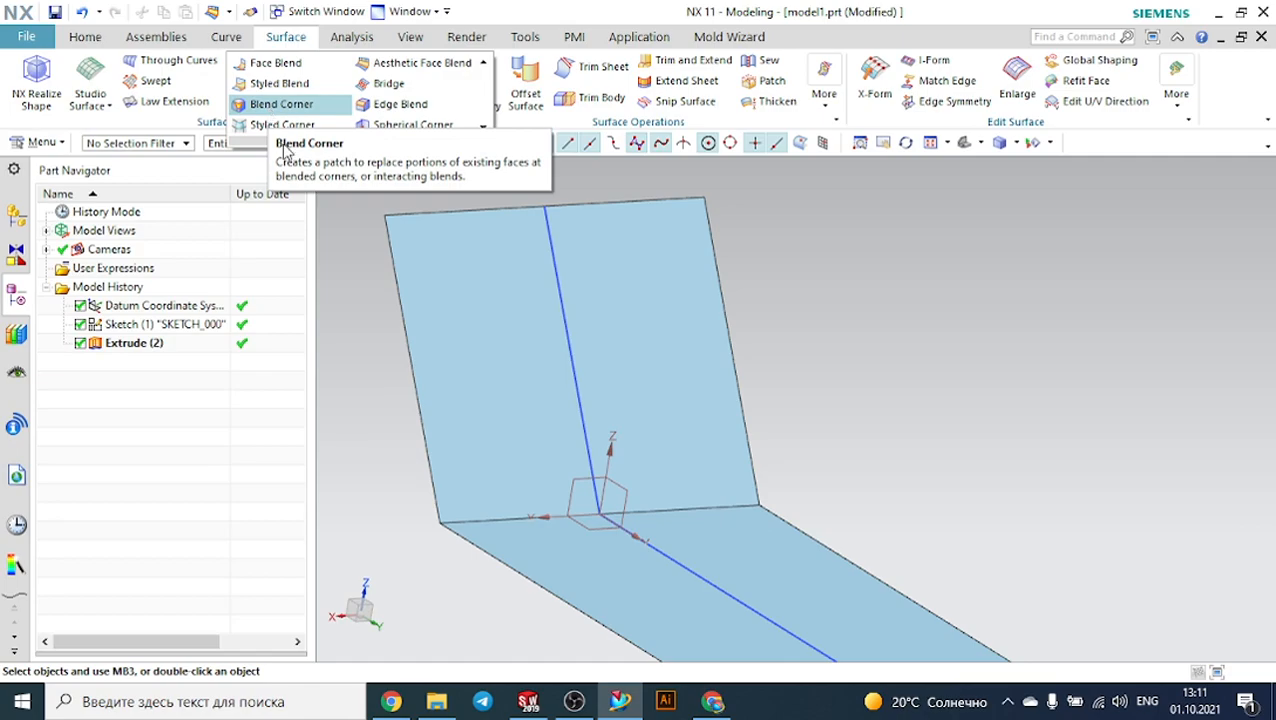
left_click(436, 701)
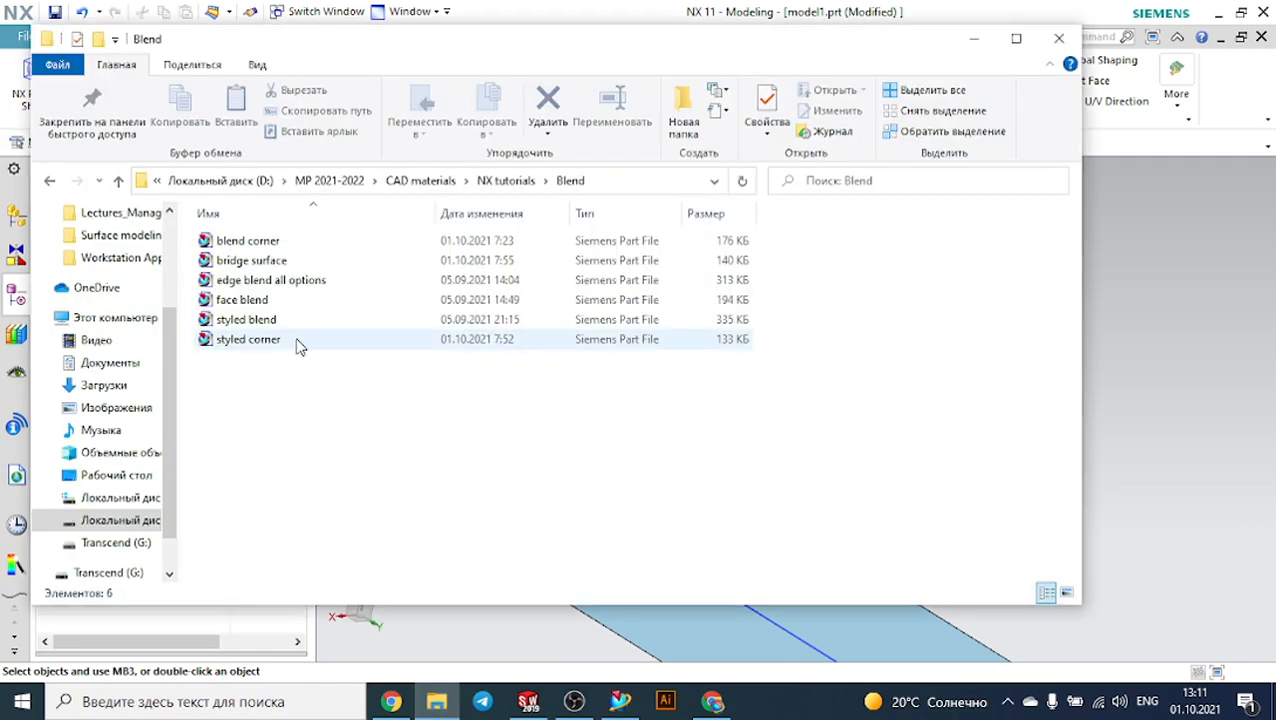
double_click(270, 241)
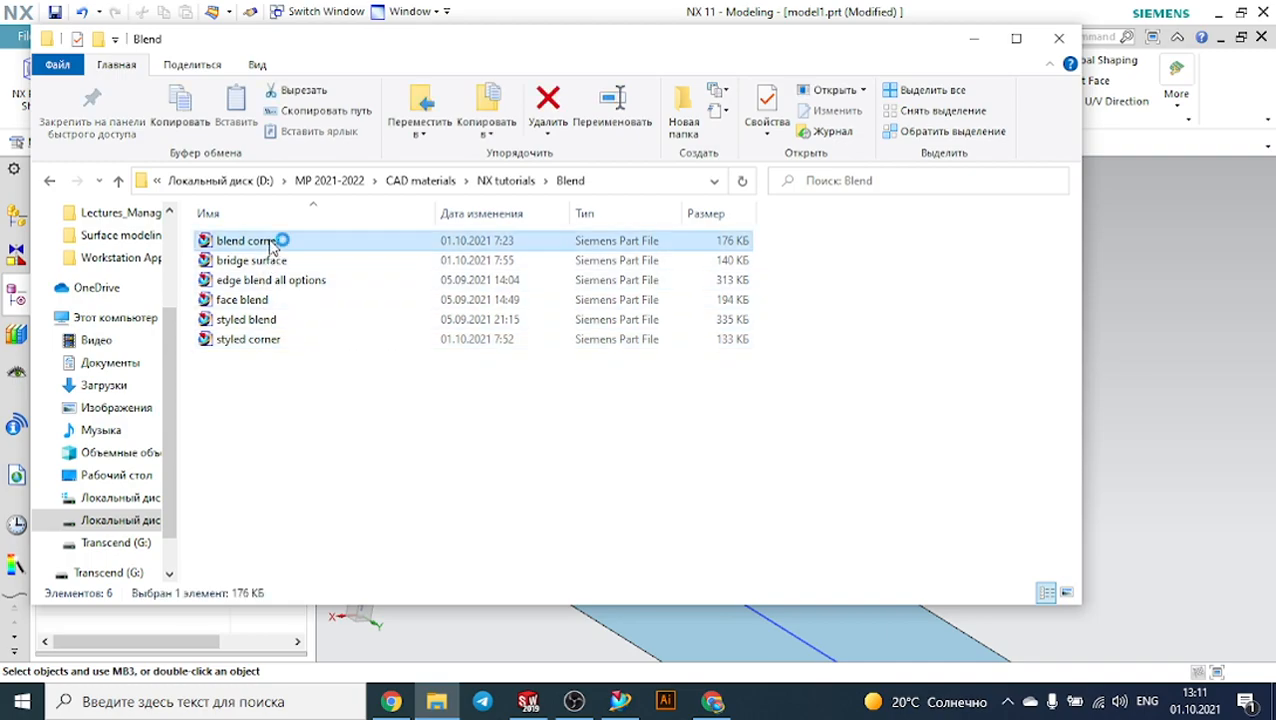
middle_click_drag(456, 365, 510, 330)
middle_click_drag(552, 293, 590, 325)
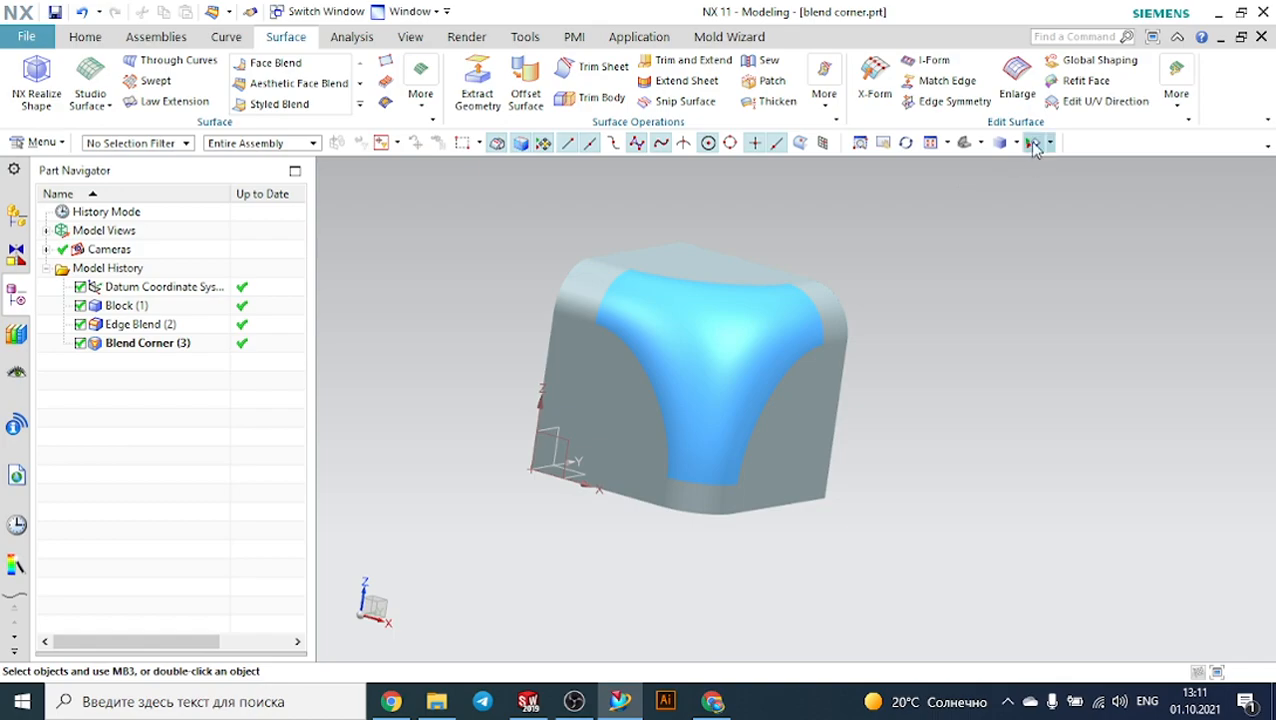
Change the display style to Shaded with Edges and inspect the blended corner from another angle.
left_click(1017, 143)
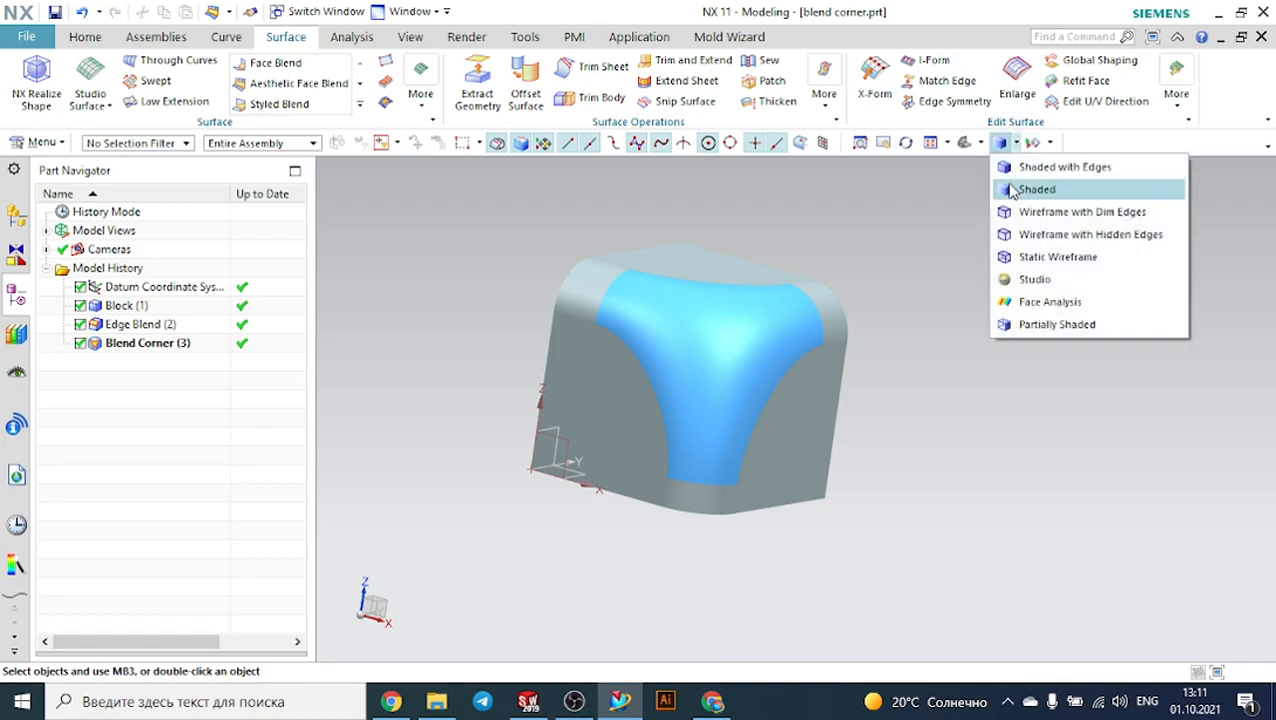
left_click(1012, 170)
middle_click_drag(1031, 236, 980, 265)
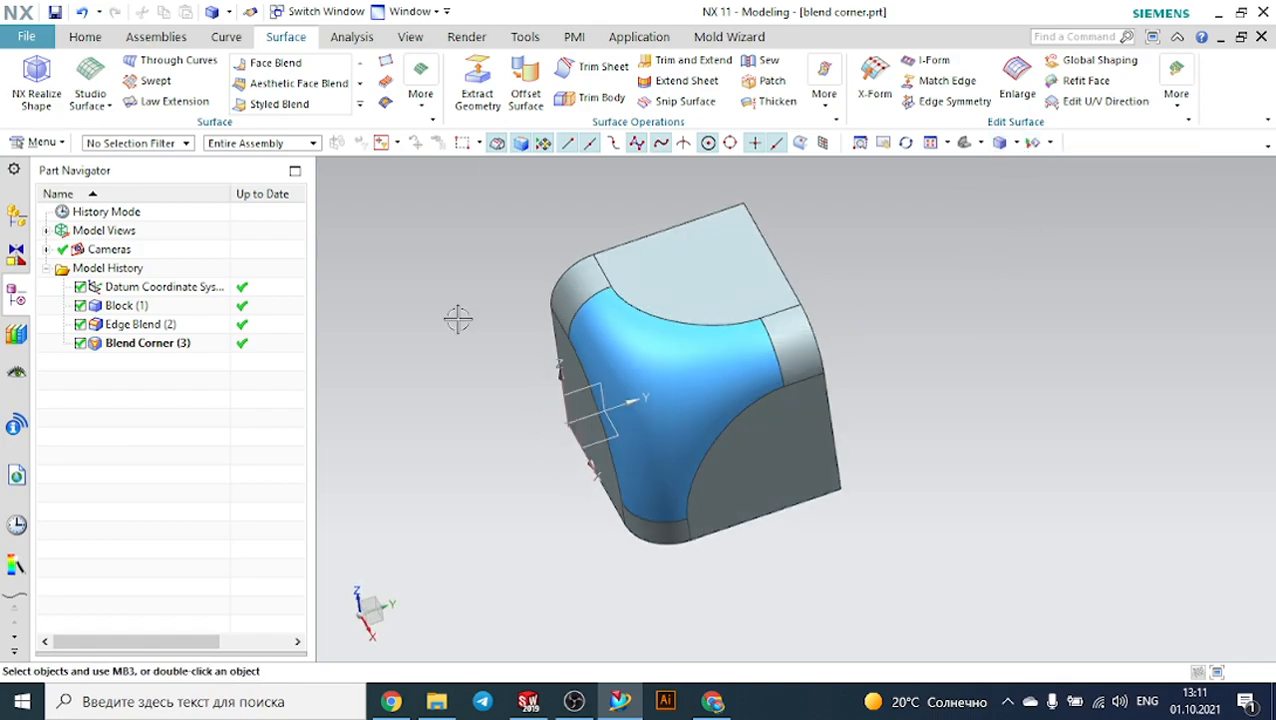
Delete the existing Edge Blend and Blend Corner features from the model history, leaving the plain block.
left_click(184, 345)
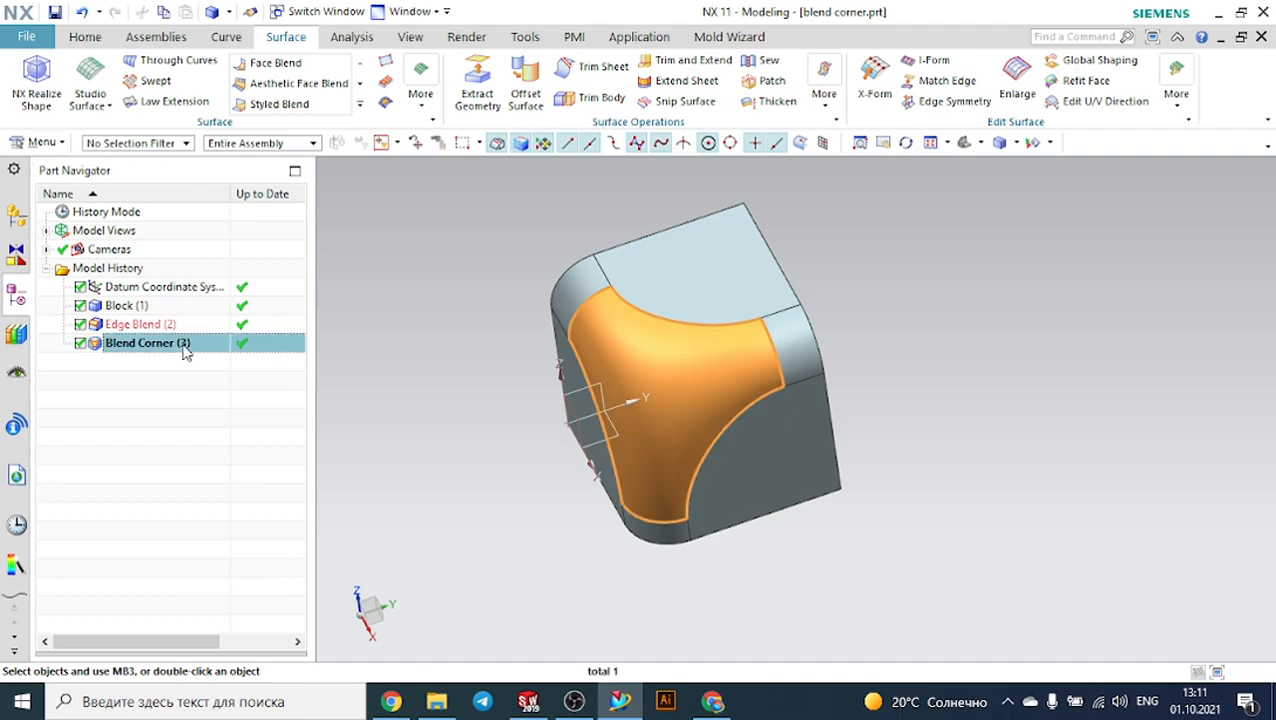
left_click(178, 328, "ctrl")
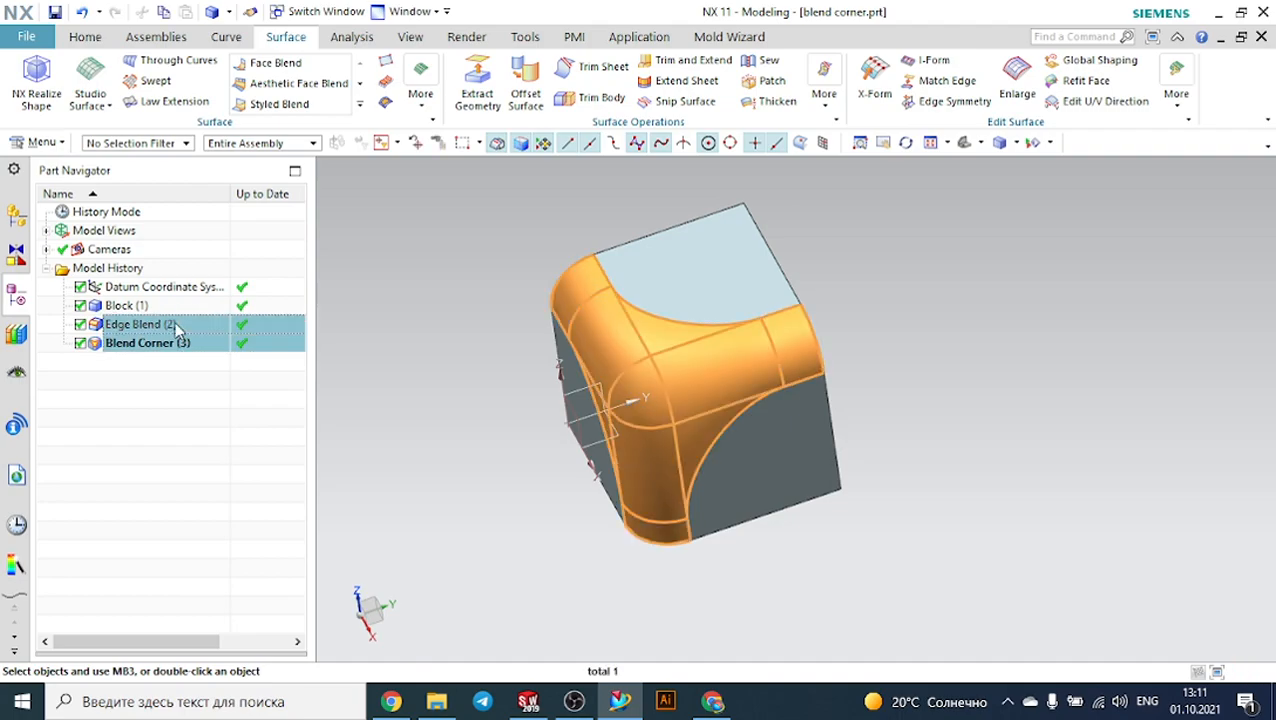
right_click(178, 328)
left_click(308, 261)
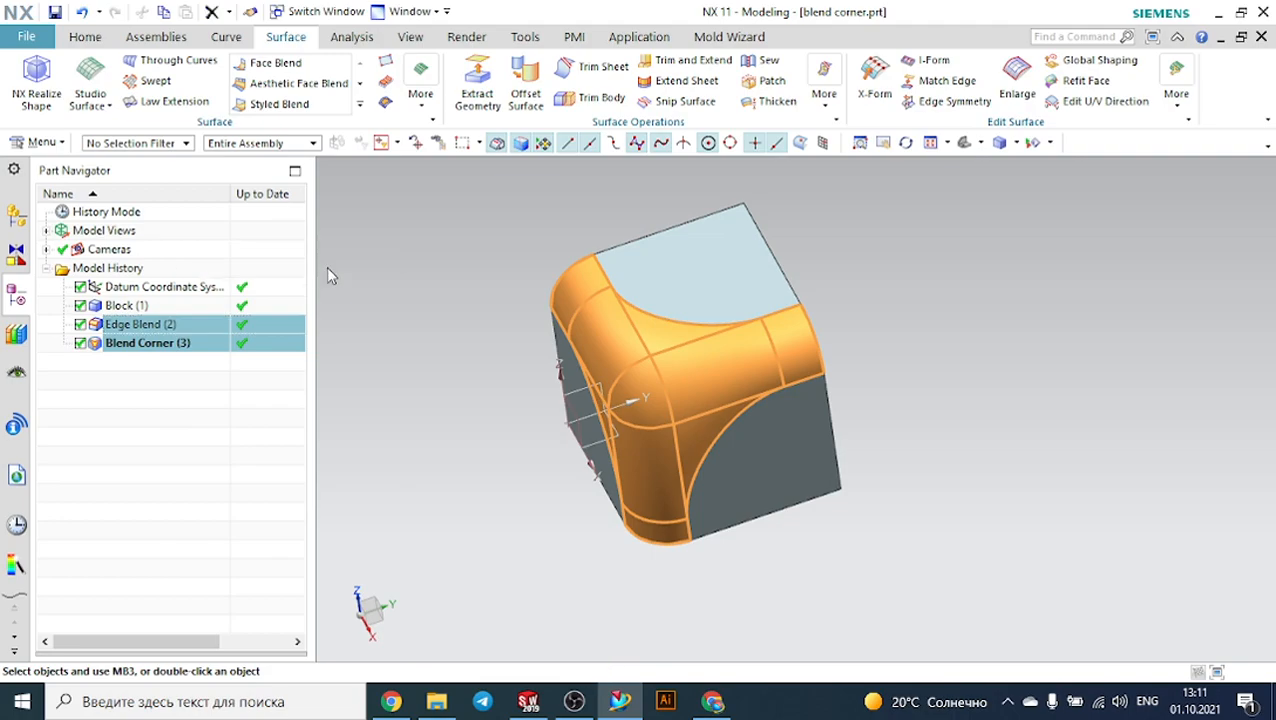
middle_click_drag(440, 221, 478, 157)
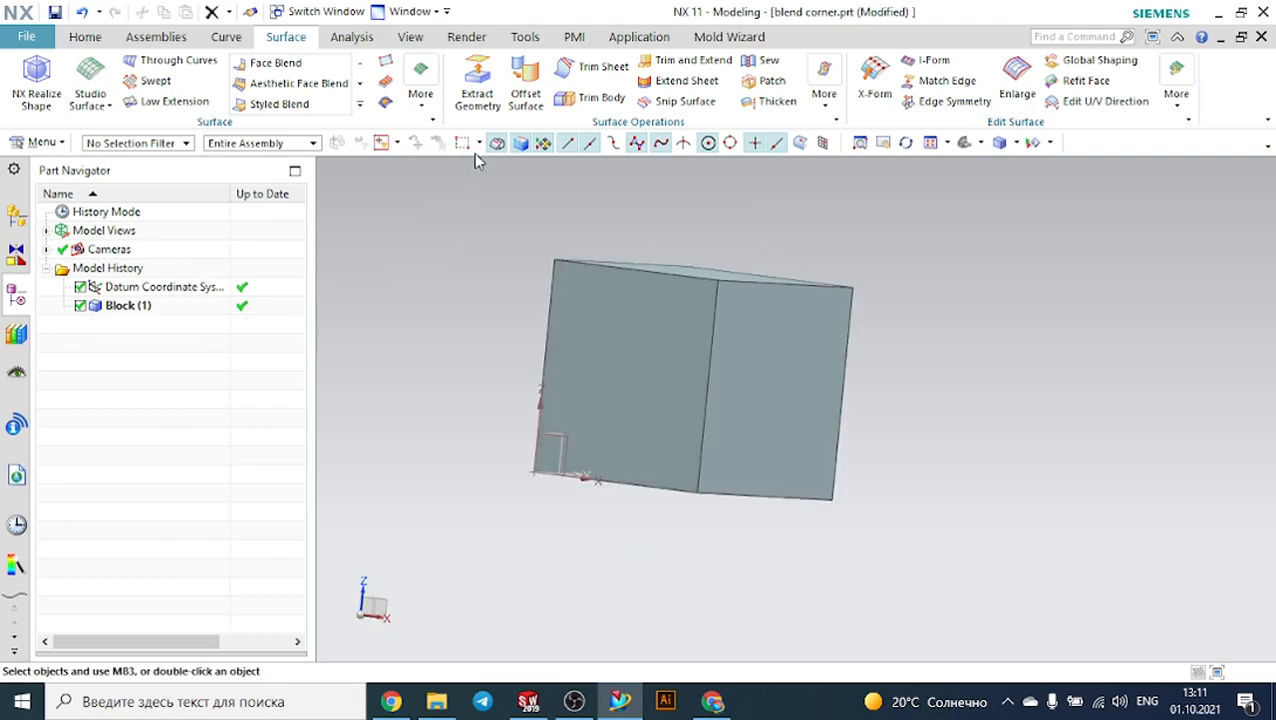
Create a circular, tangent Edge Blend of radius 17 mm on the block's three edges meeting at the front upper corner.
left_click(359, 104)
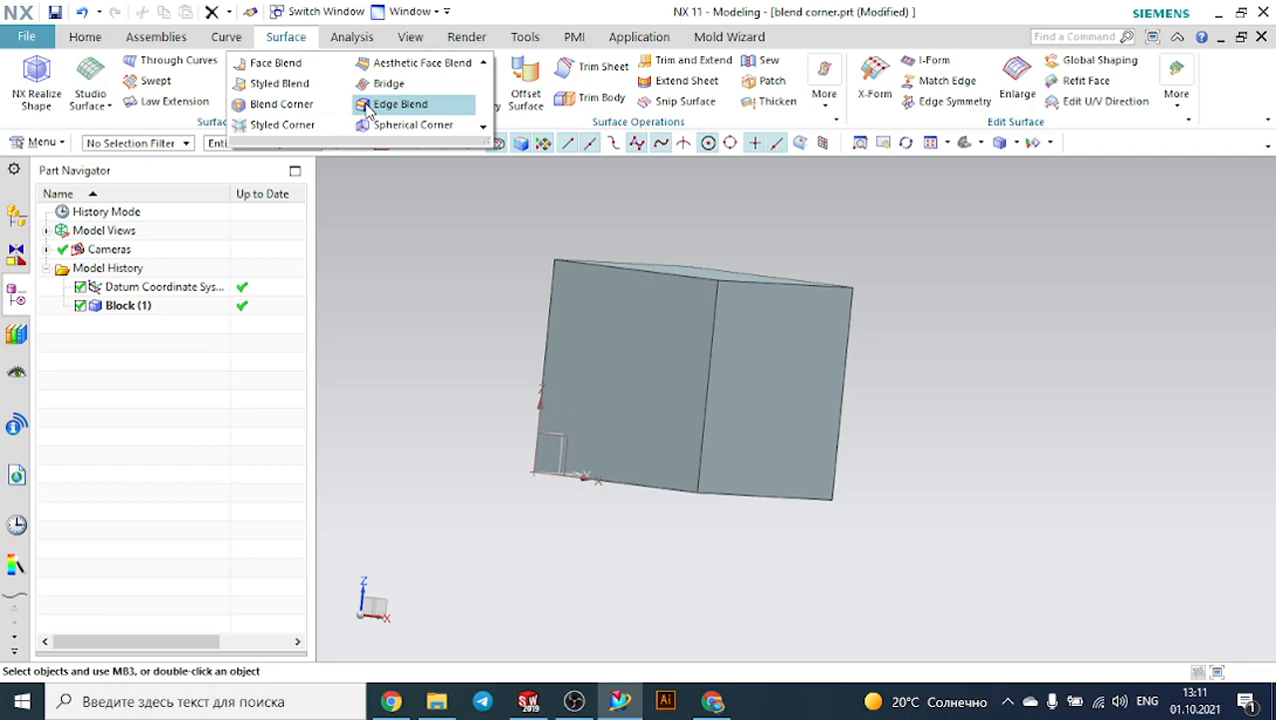
left_click(419, 314)
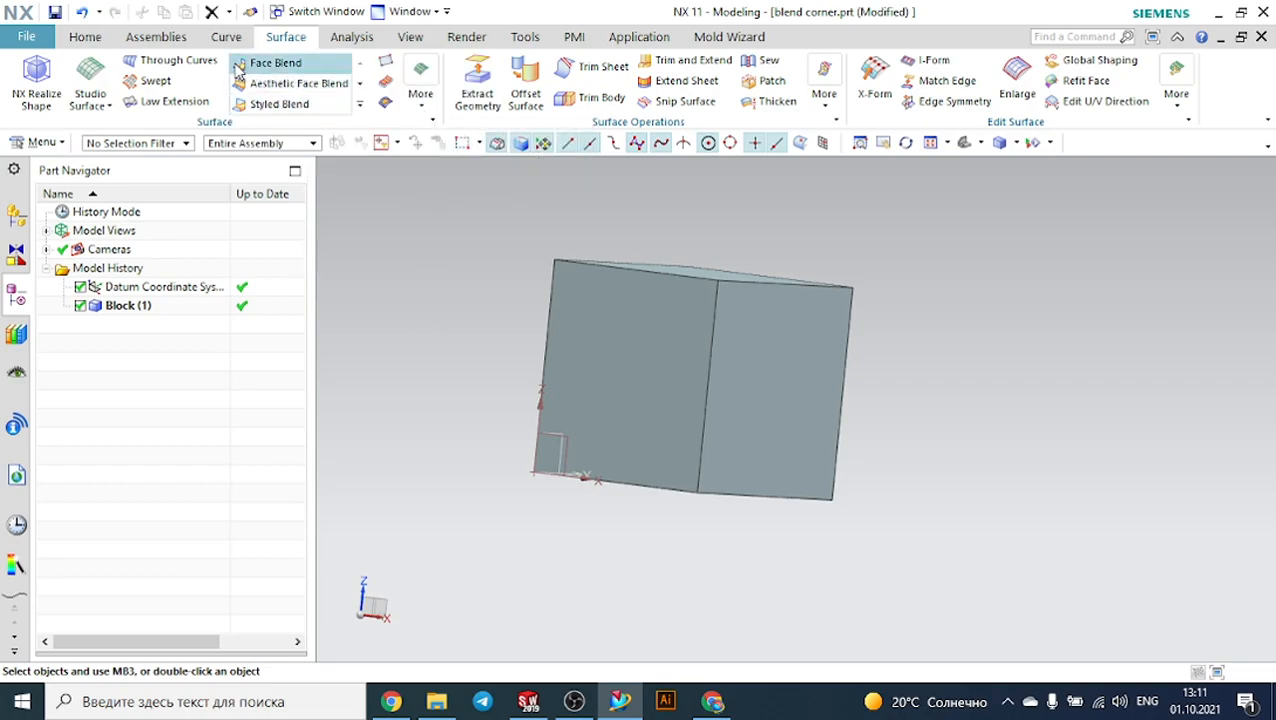
left_click(88, 38)
left_click(423, 85)
middle_click_drag(464, 202, 470, 228)
left_click(604, 283)
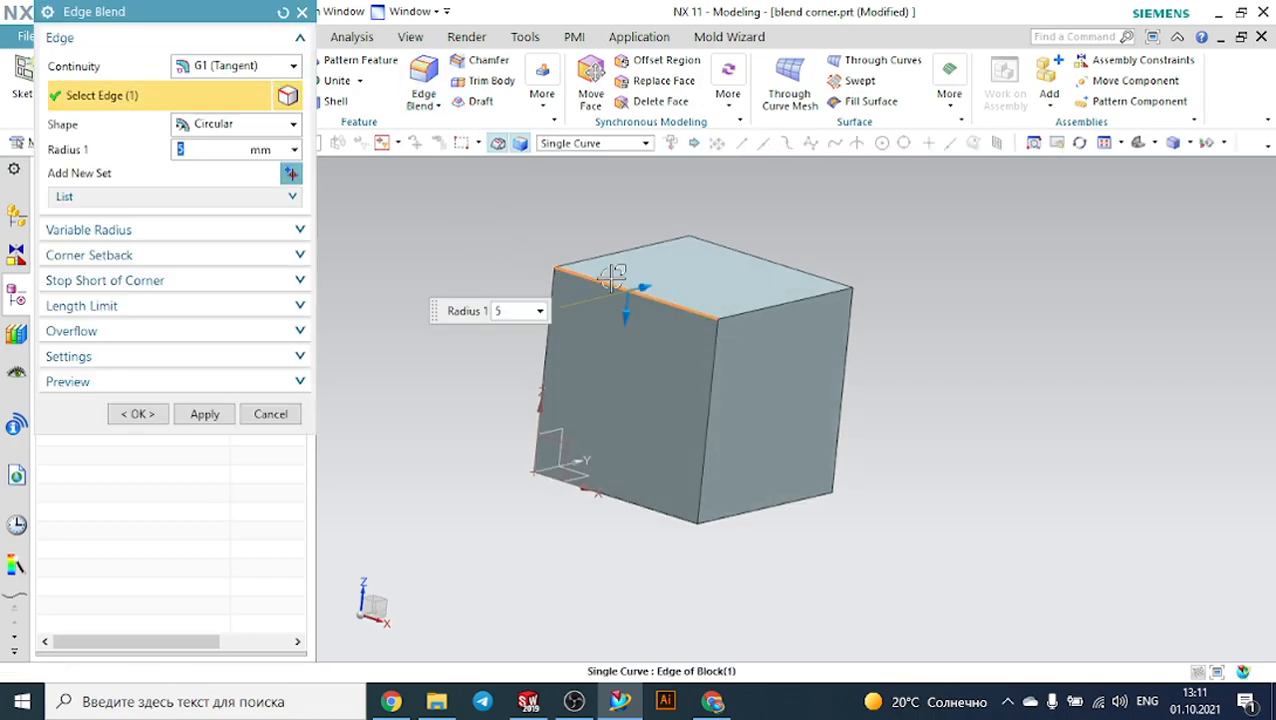
left_click(792, 290)
left_click(713, 345)
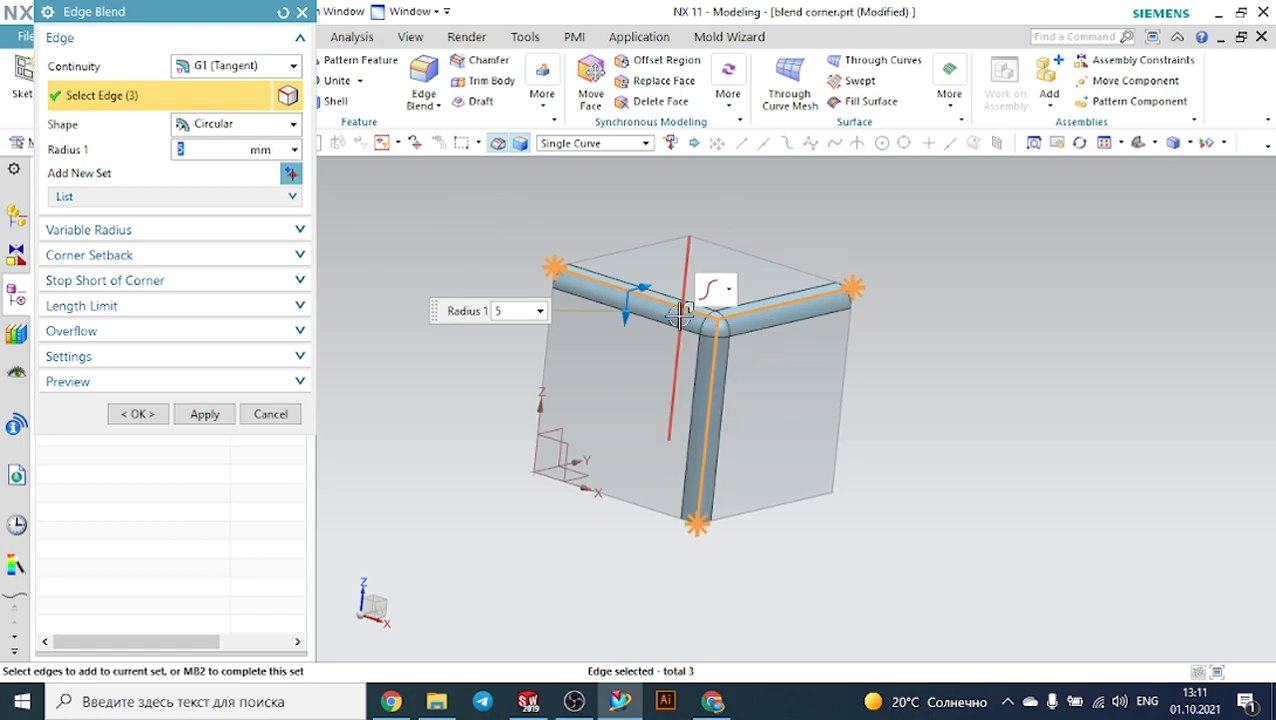
left_click_drag(666, 287, 676, 280)
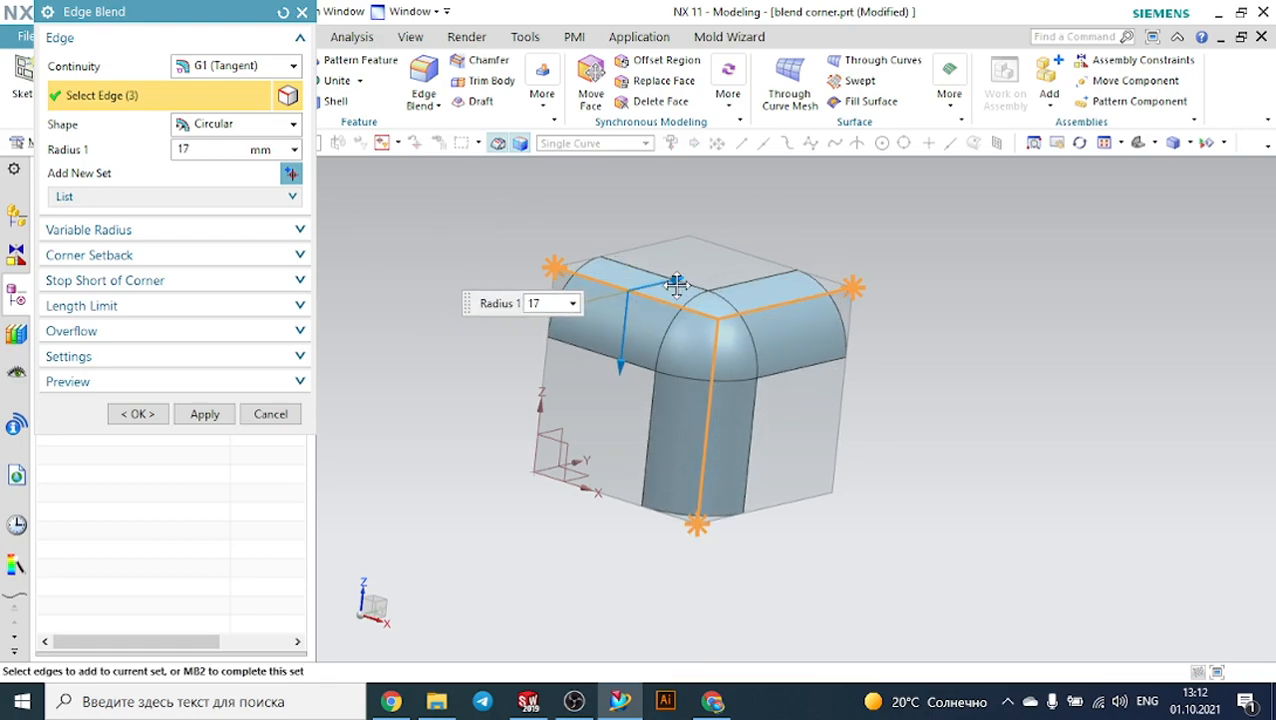
left_click(152, 412)
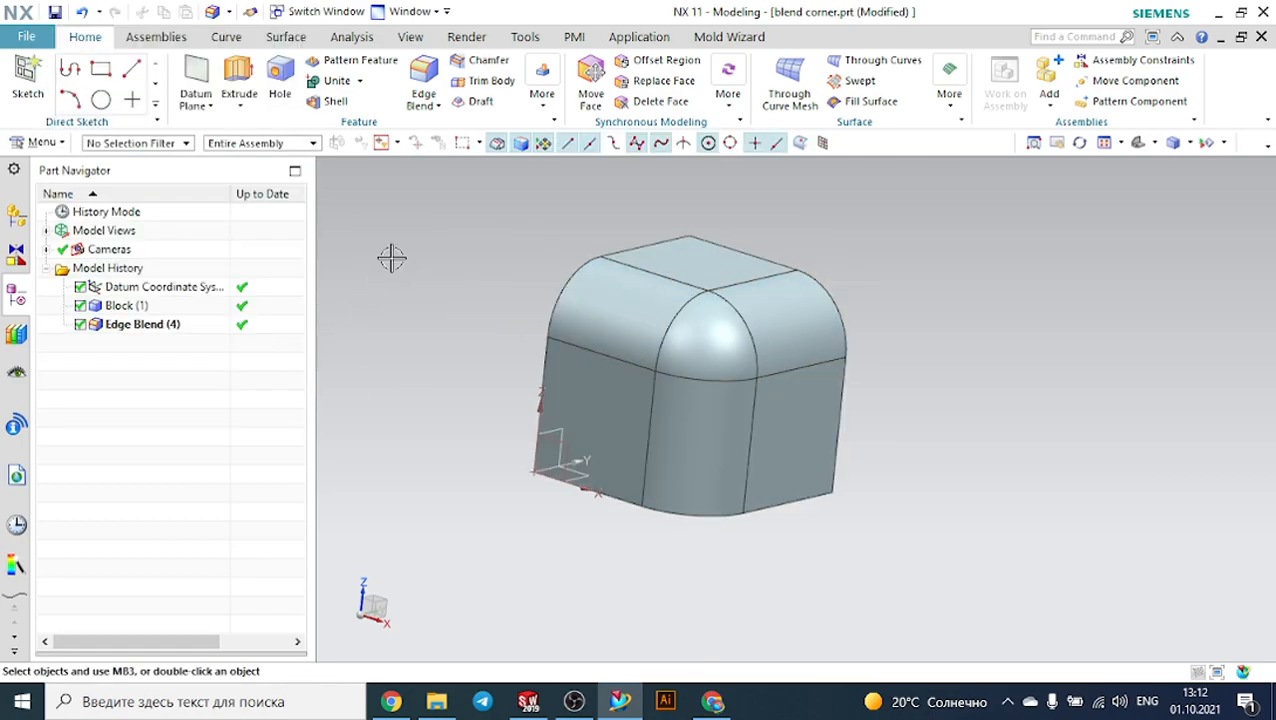
Start a Blend Corner with isoparametric limit curves on two blend faces, the upper front one and the vertical one.
left_click(284, 37)
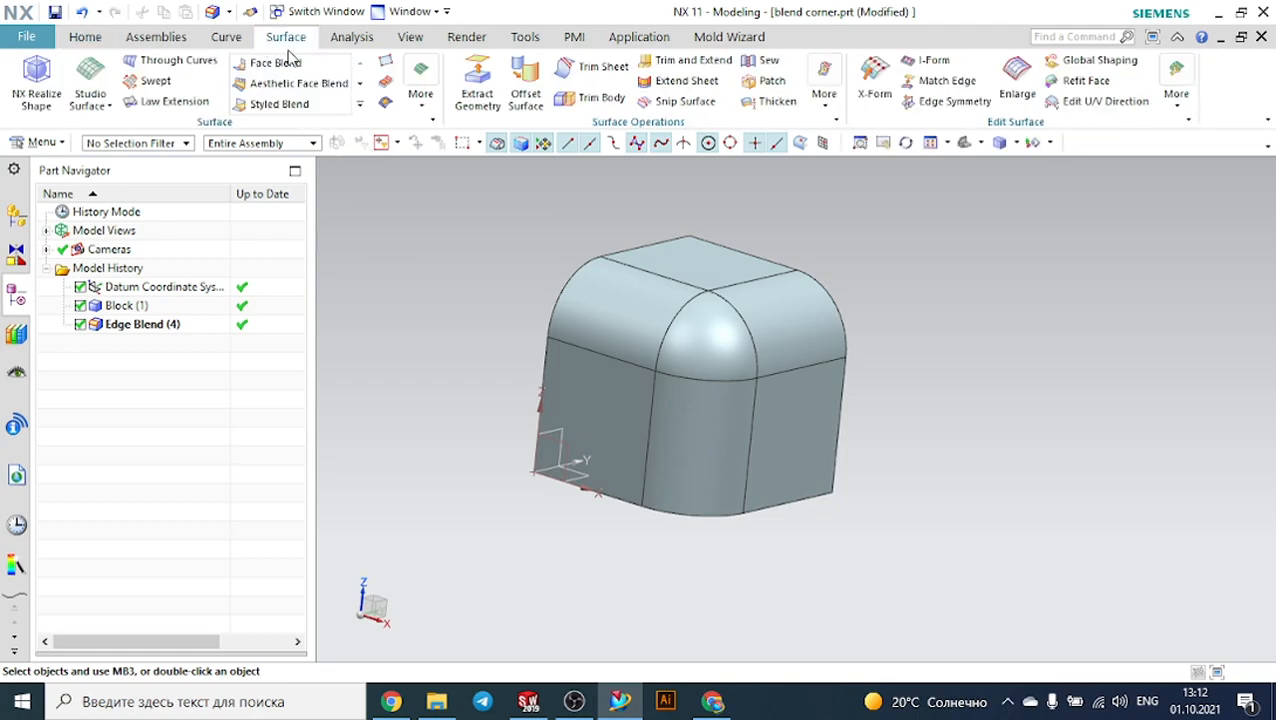
left_click(360, 104)
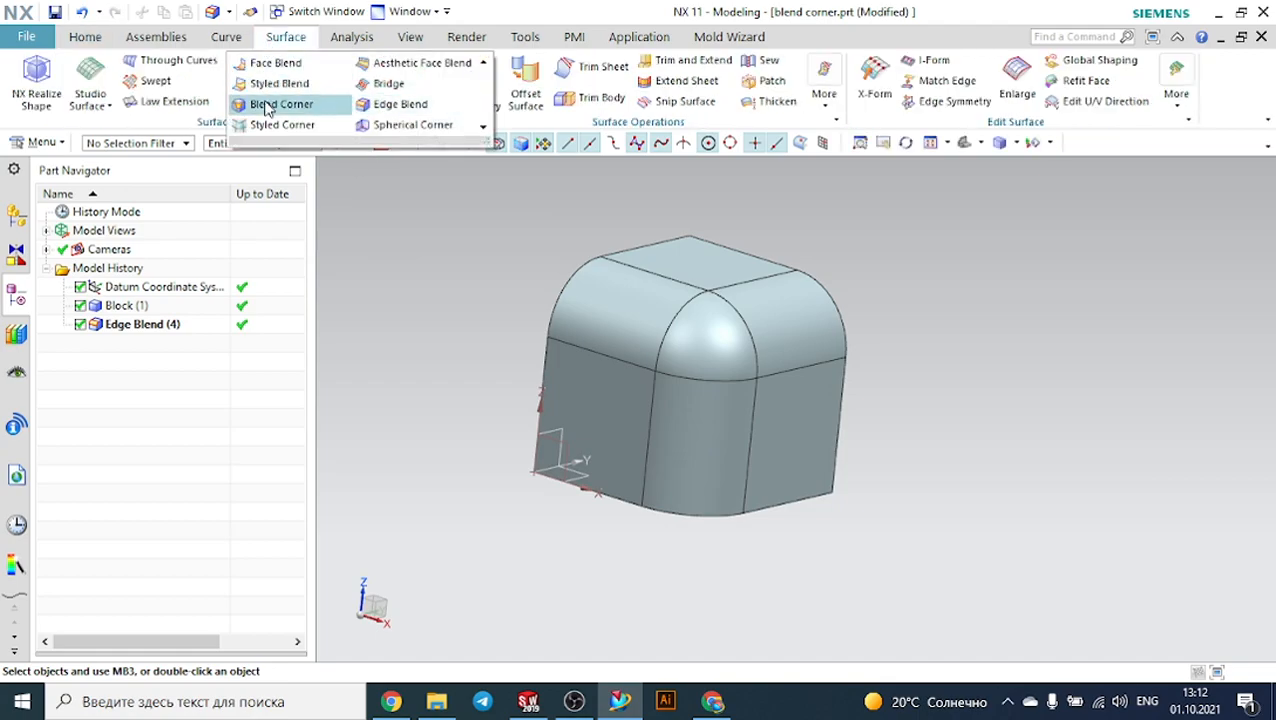
left_click(263, 103)
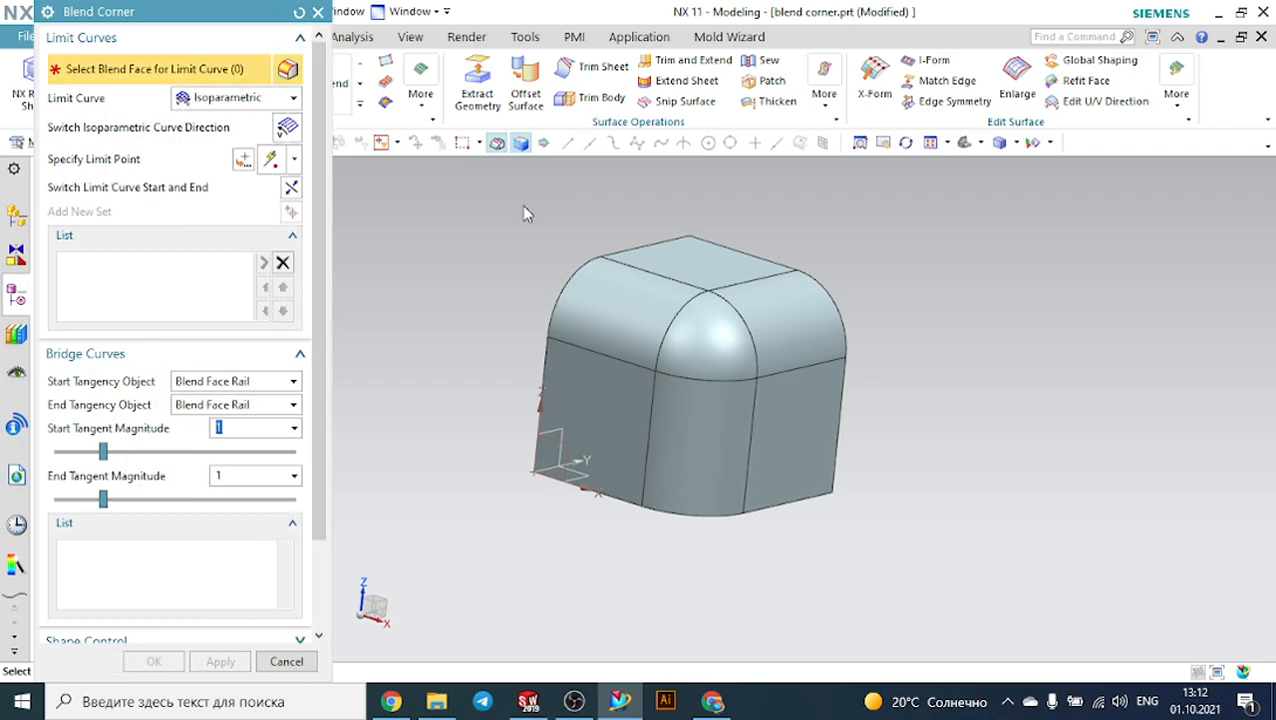
middle_click_drag(511, 220, 650, 298)
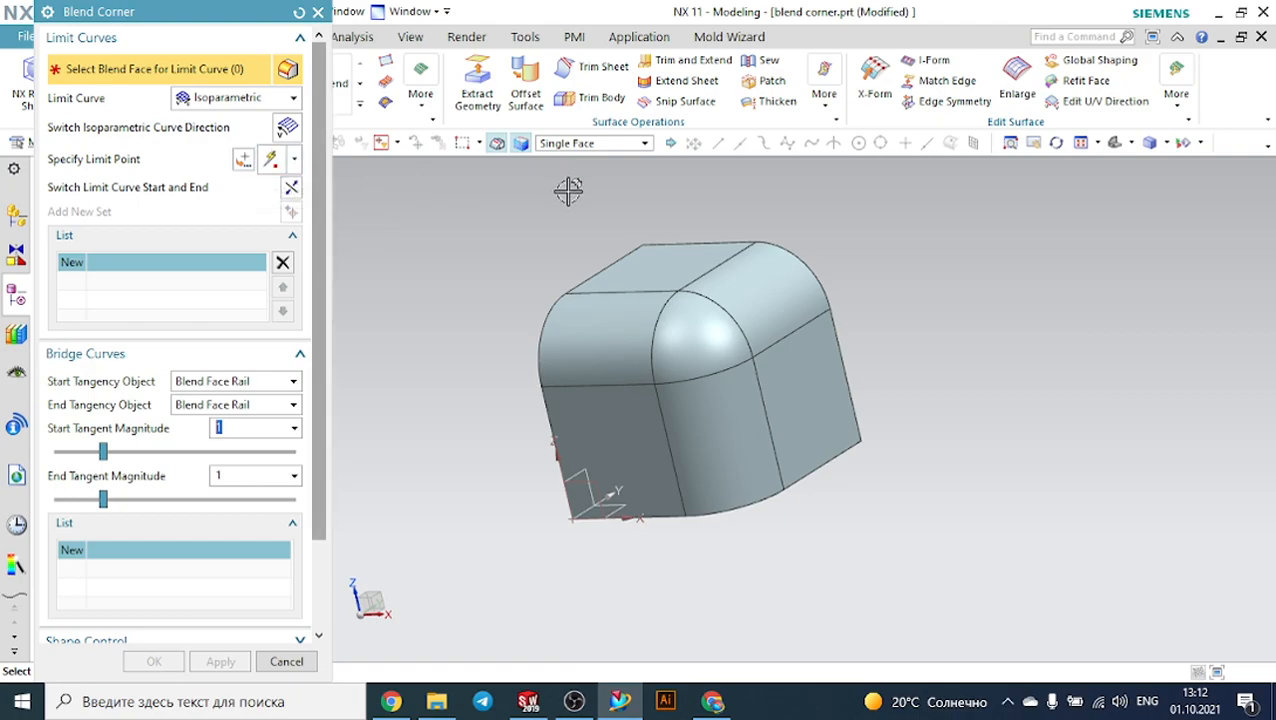
left_click(597, 352)
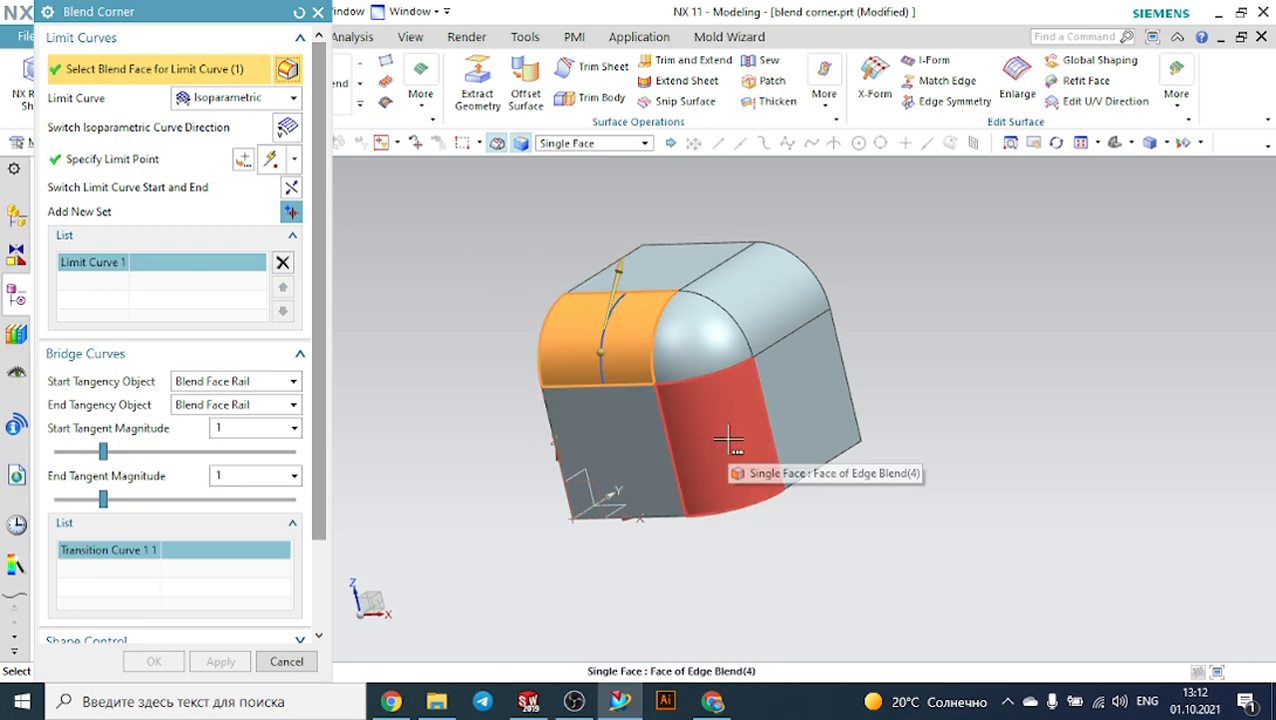
left_click(291, 212)
left_click(720, 427)
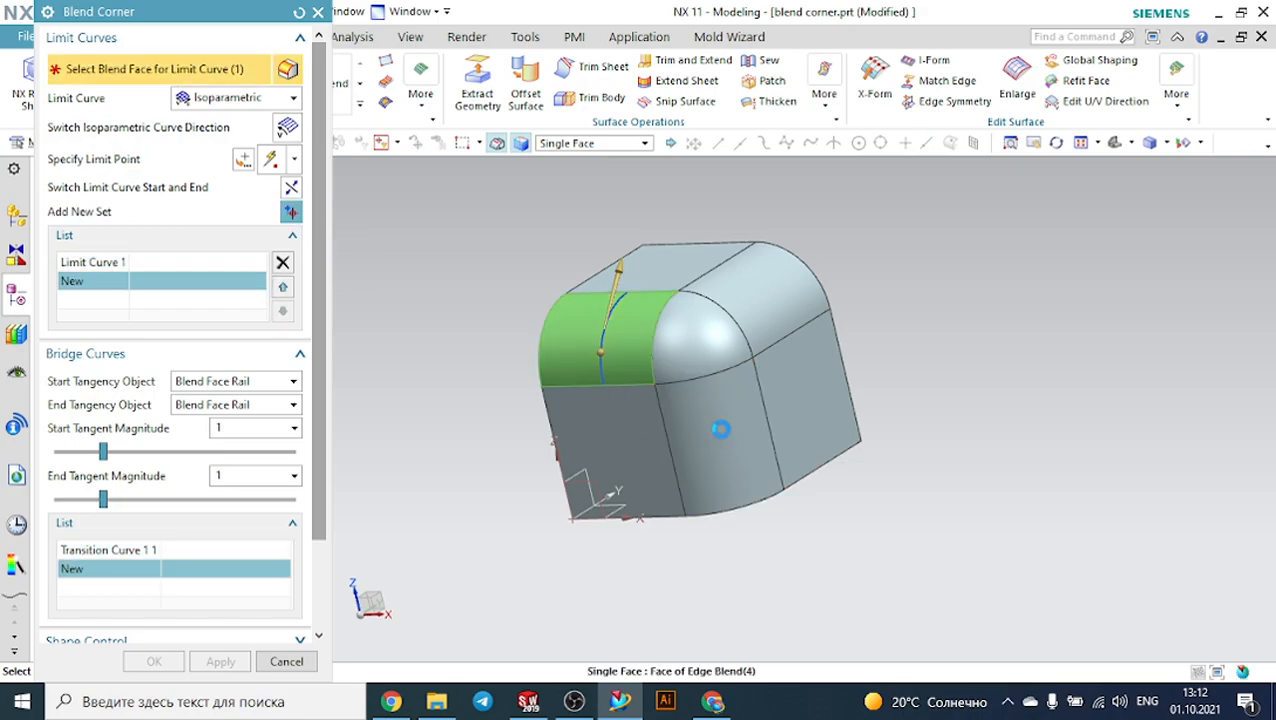
Move both limit curves farther away from the rounded corner along their blend faces.
middle_click_drag(991, 356, 799, 360)
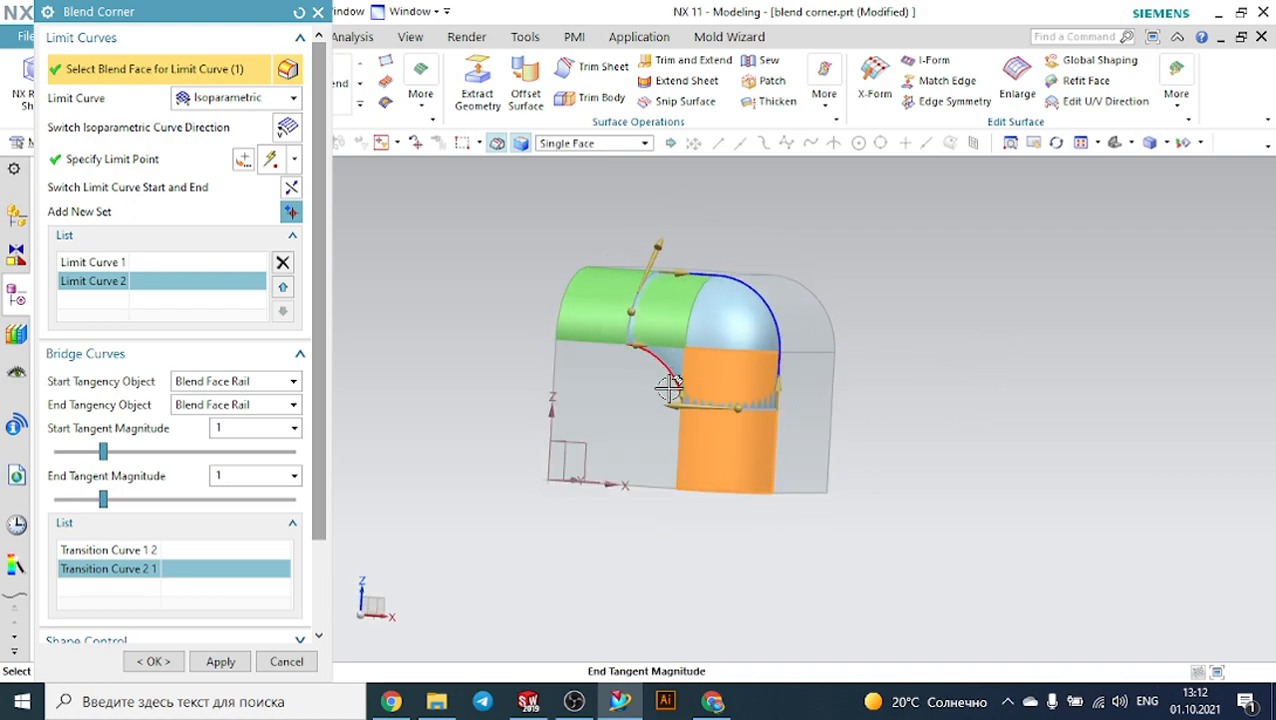
scroll(745, 390, "up", 3)
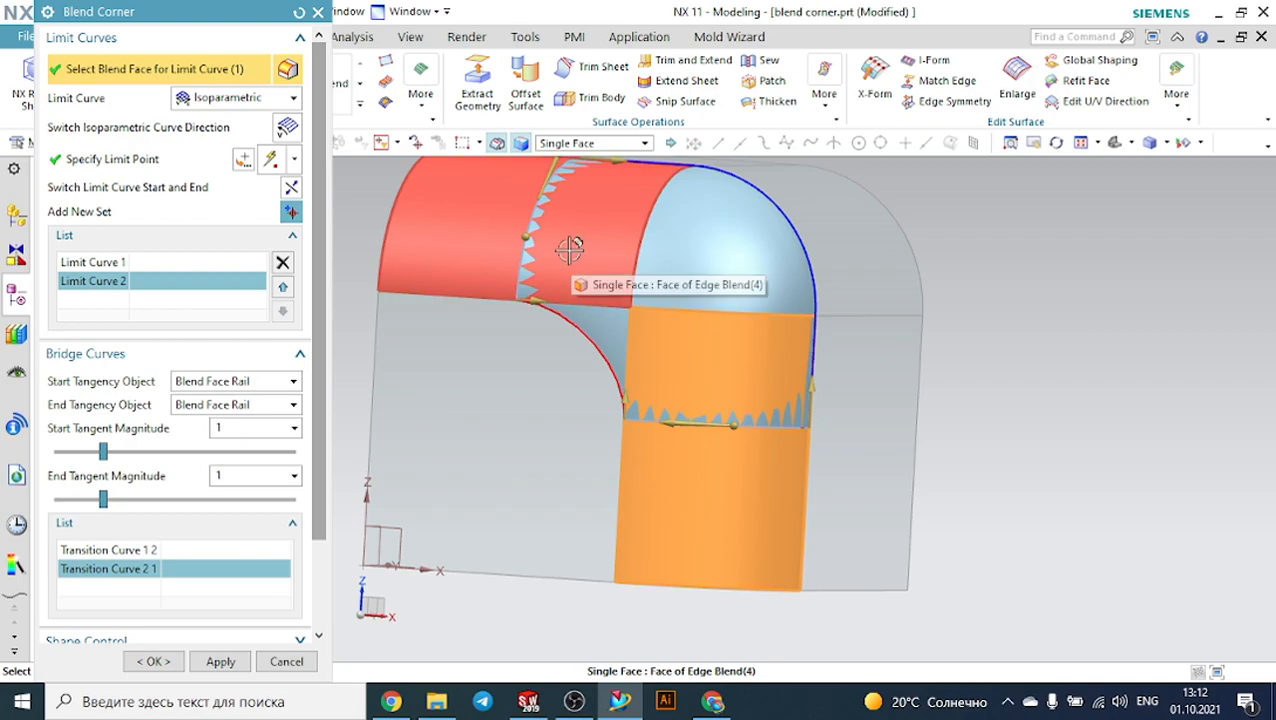
left_click_drag(526, 236, 453, 237)
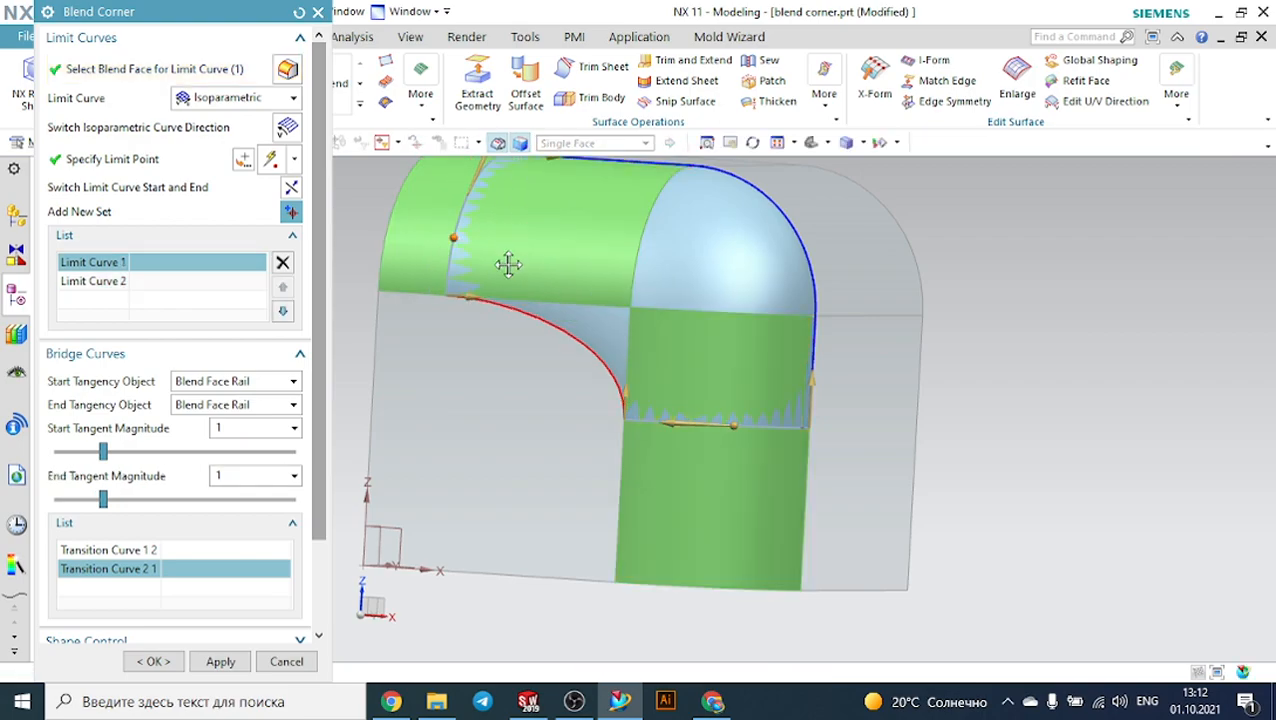
left_click_drag(733, 425, 722, 492)
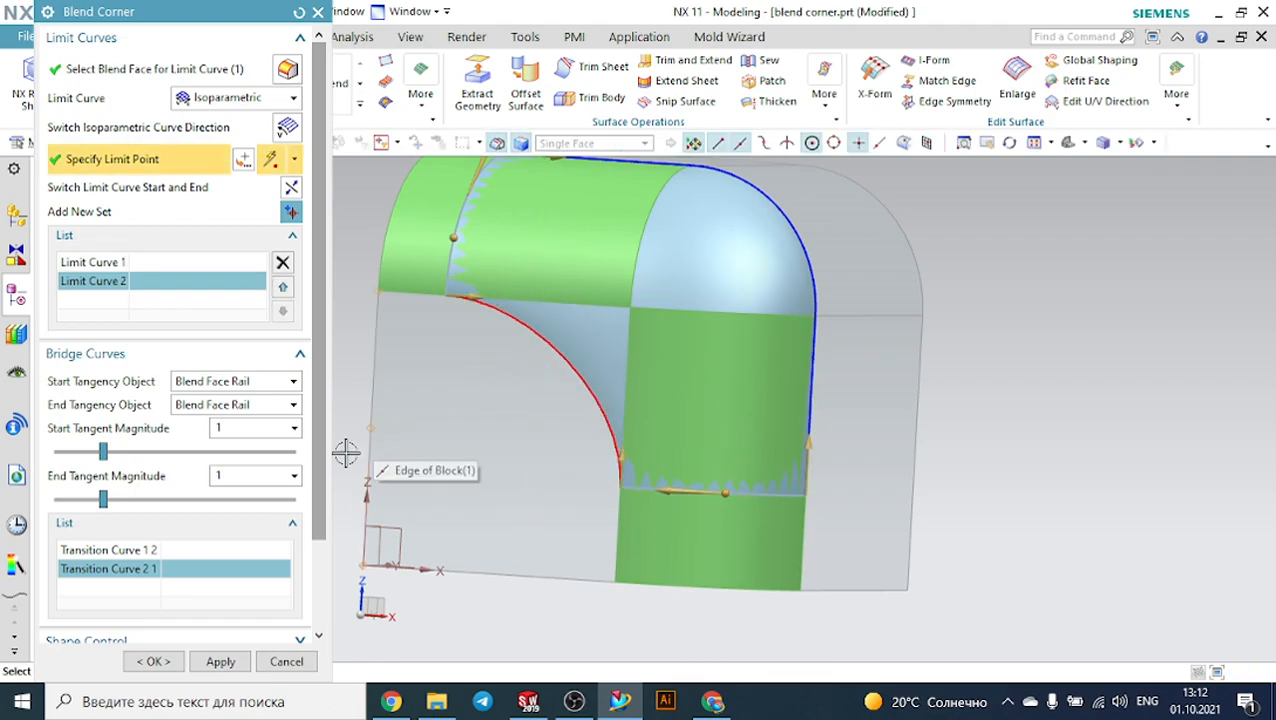
Preview the two-face corner blend result, inspect it from another angle, and cancel the Blend Corner.
scroll(279, 487, "down", 3)
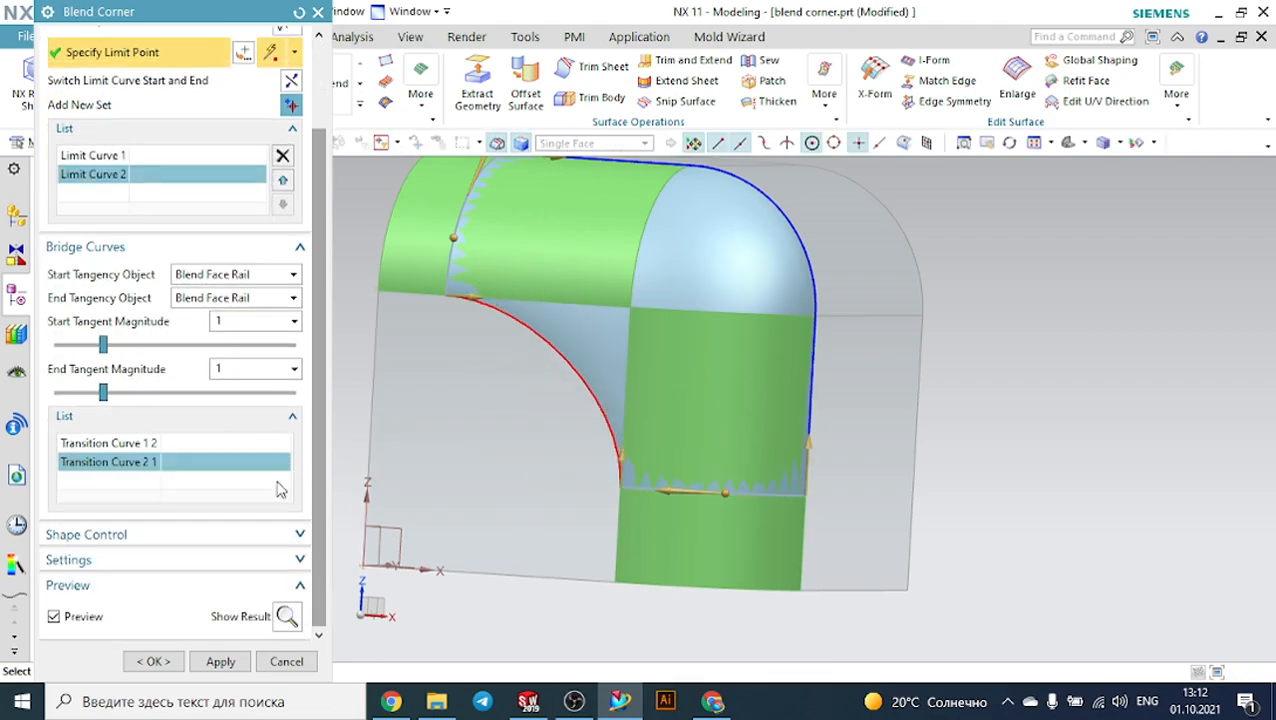
left_click(287, 616)
middle_click_drag(1002, 350, 718, 270)
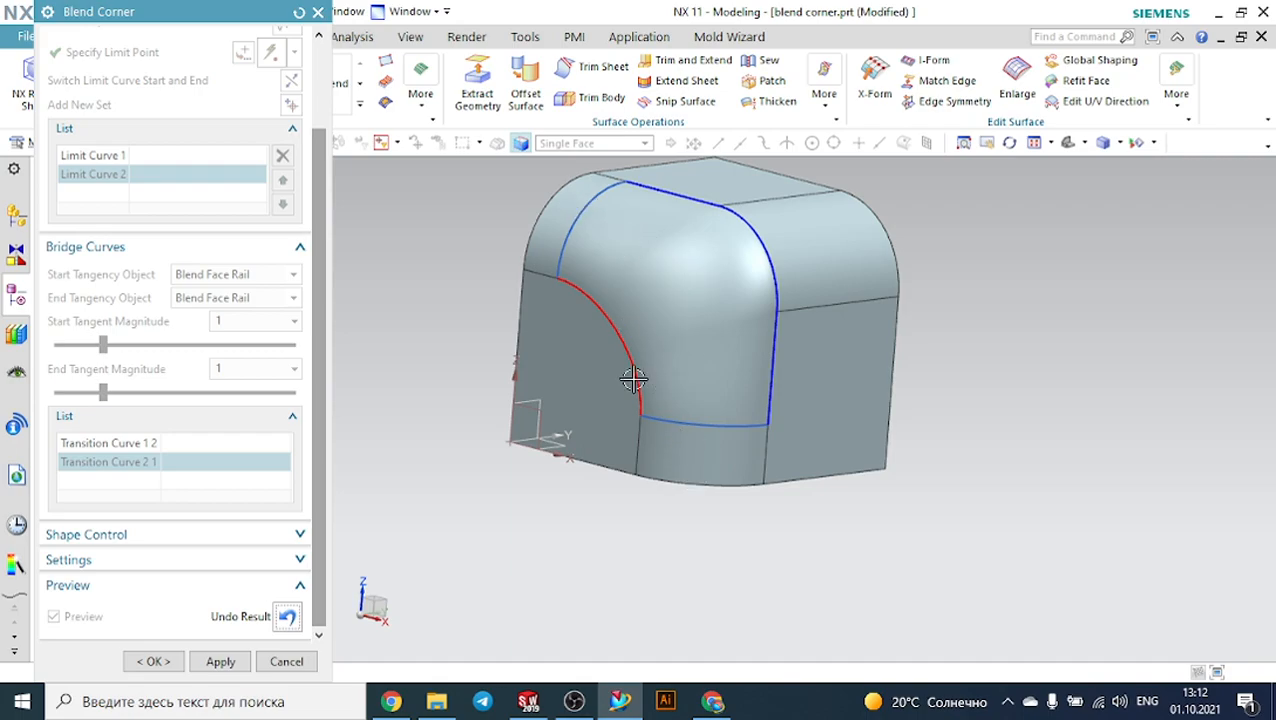
left_click(288, 661)
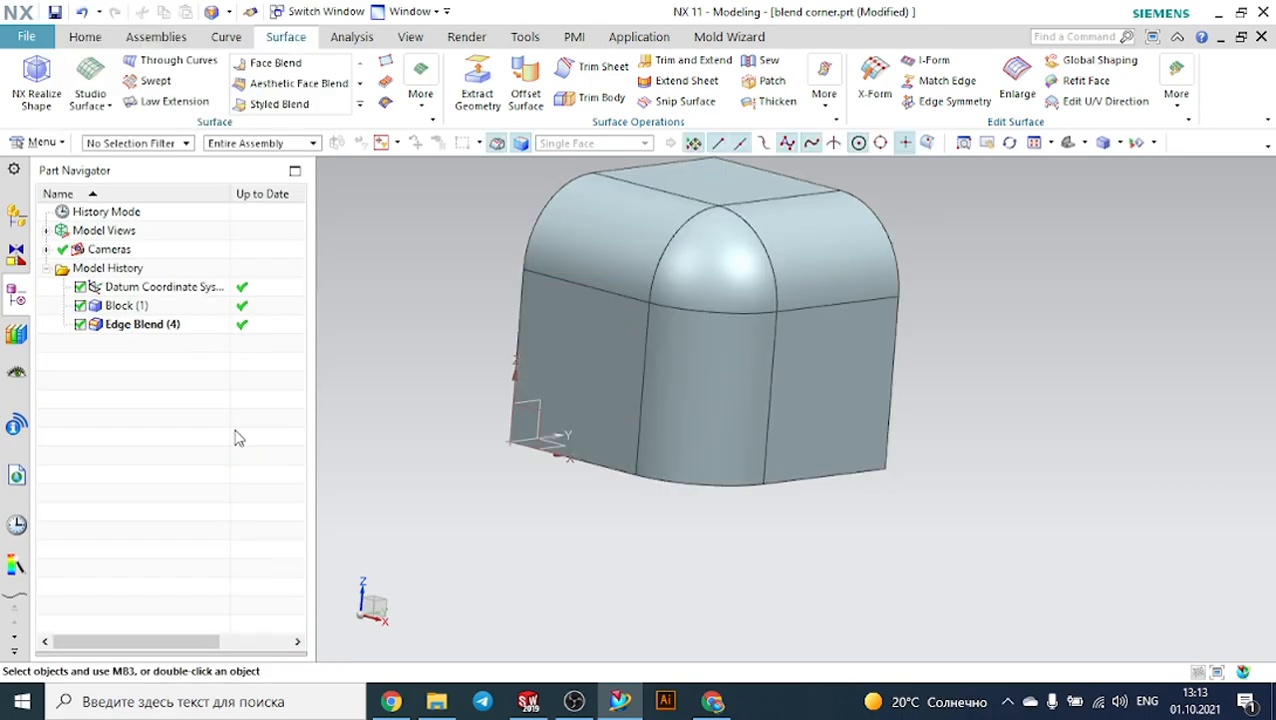
Start a Blend Corner with isoparametric limit curves on the three blend faces that meet at the block's rounded corner.
left_click(655, 326)
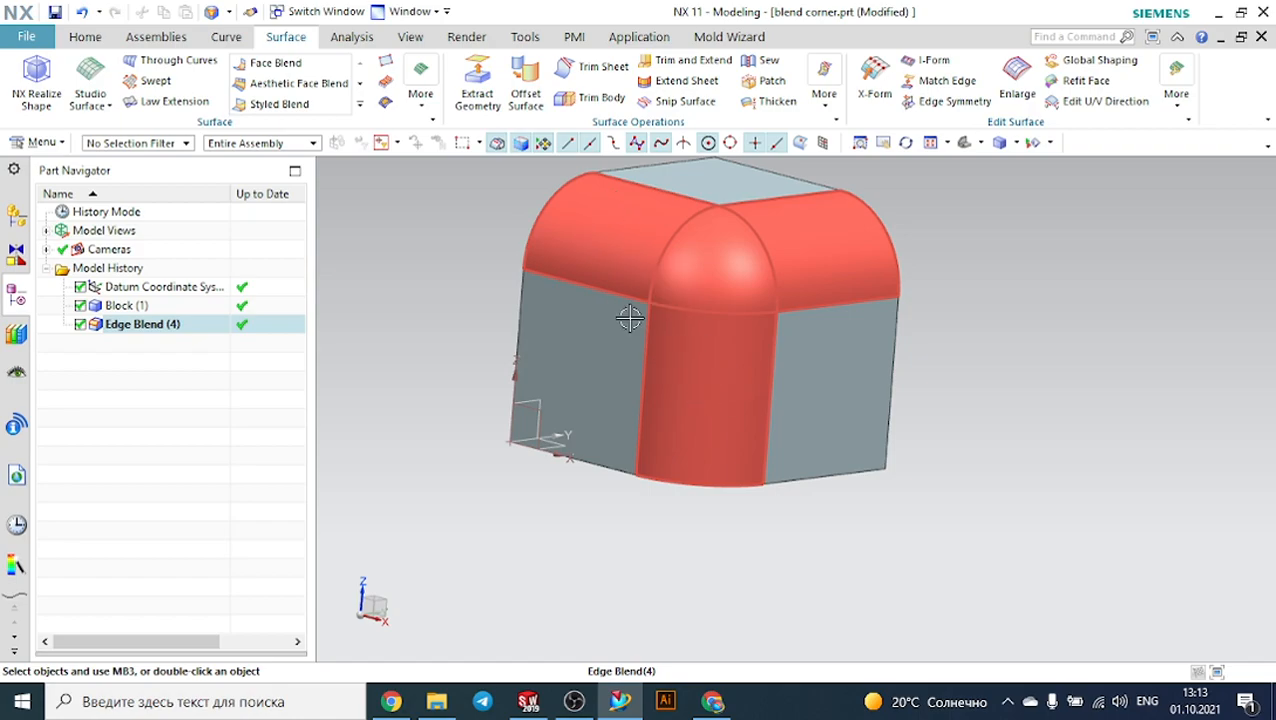
left_click(360, 104)
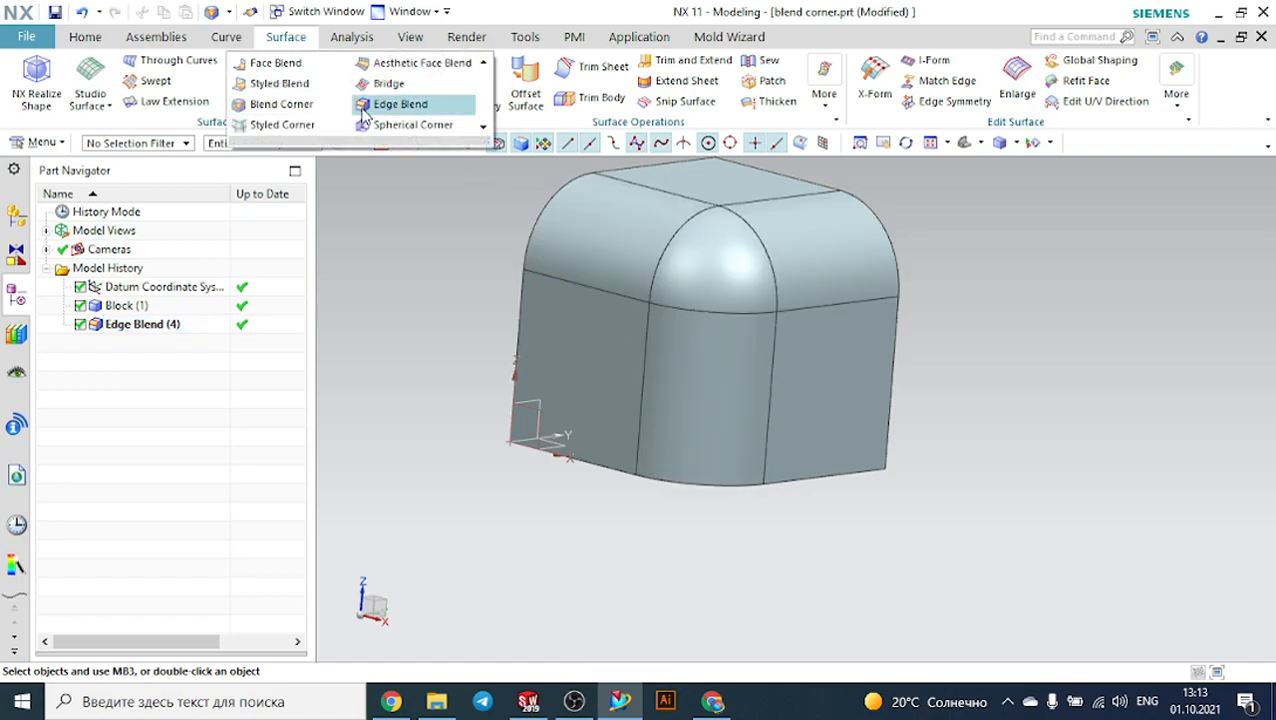
left_click(285, 108)
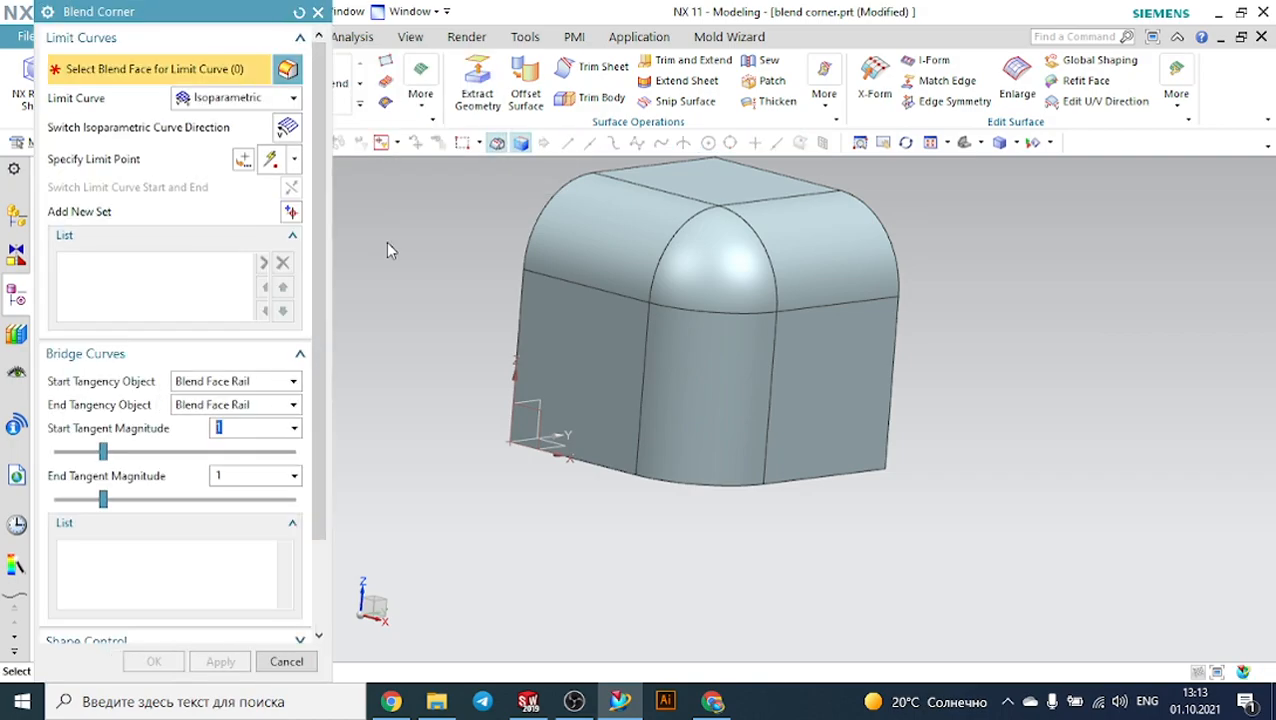
left_click(626, 220)
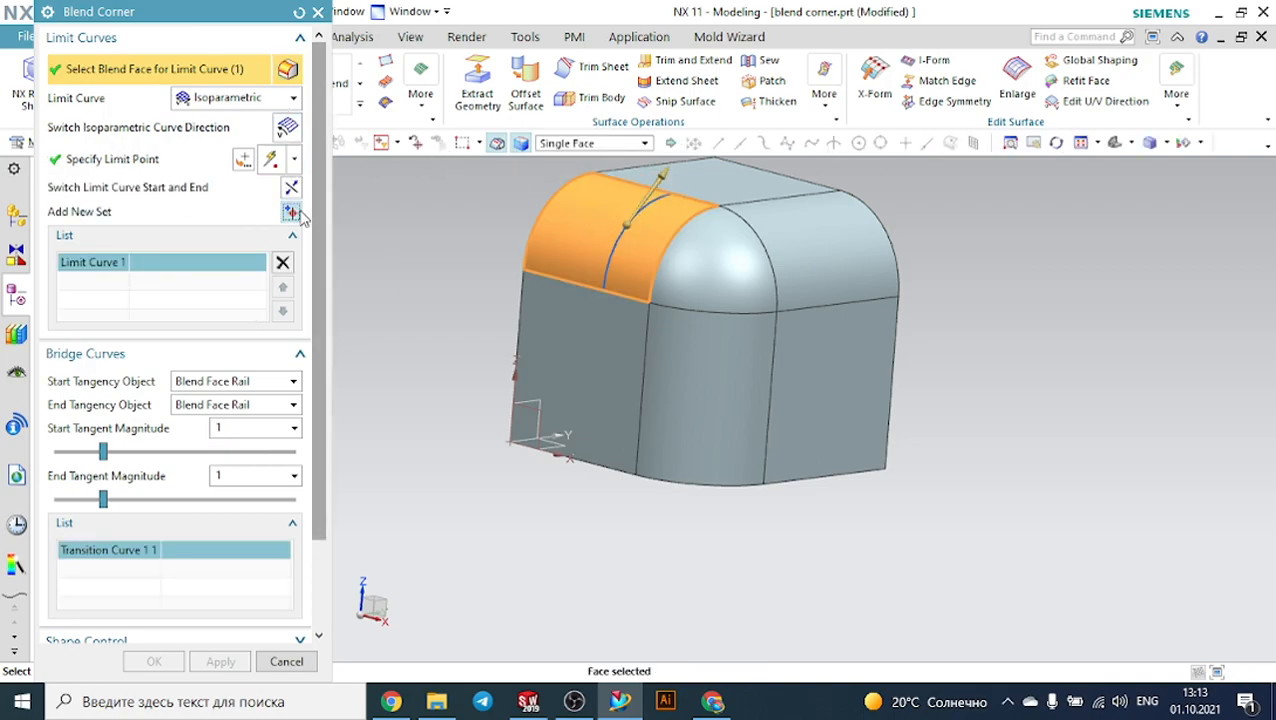
left_click(291, 212)
left_click(800, 262)
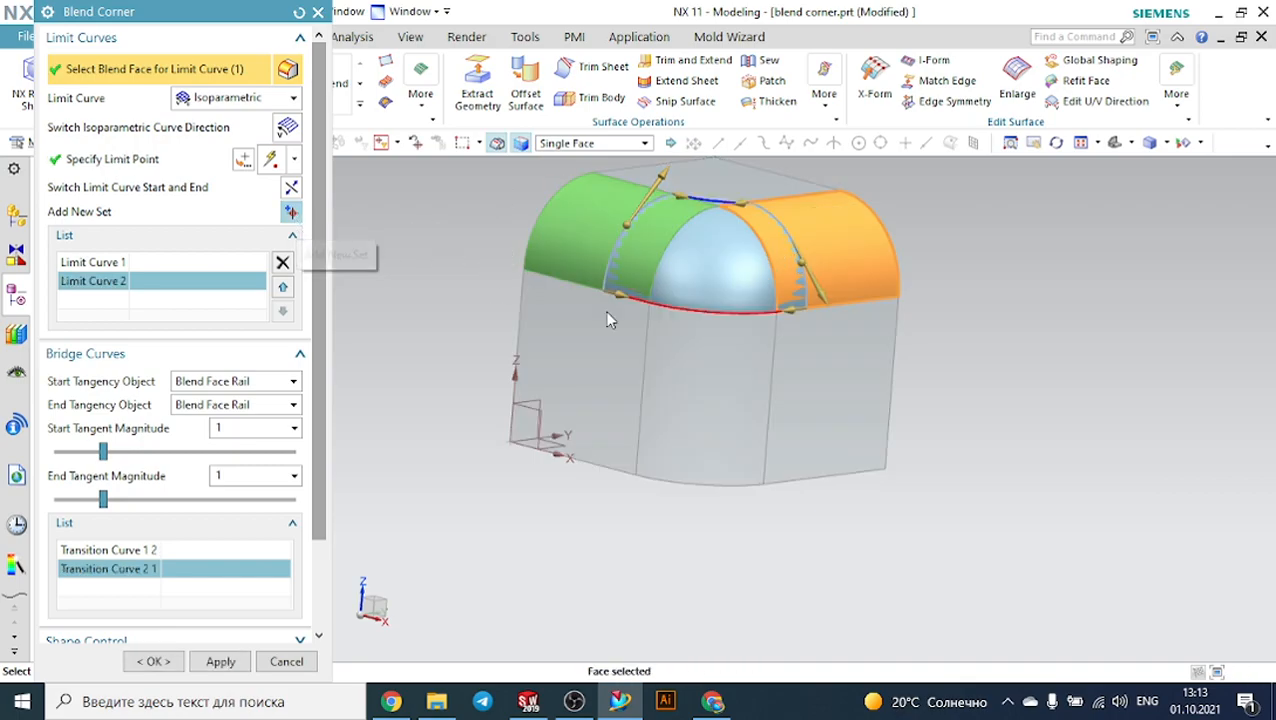
left_click(291, 212)
middle_click_drag(979, 300, 672, 285)
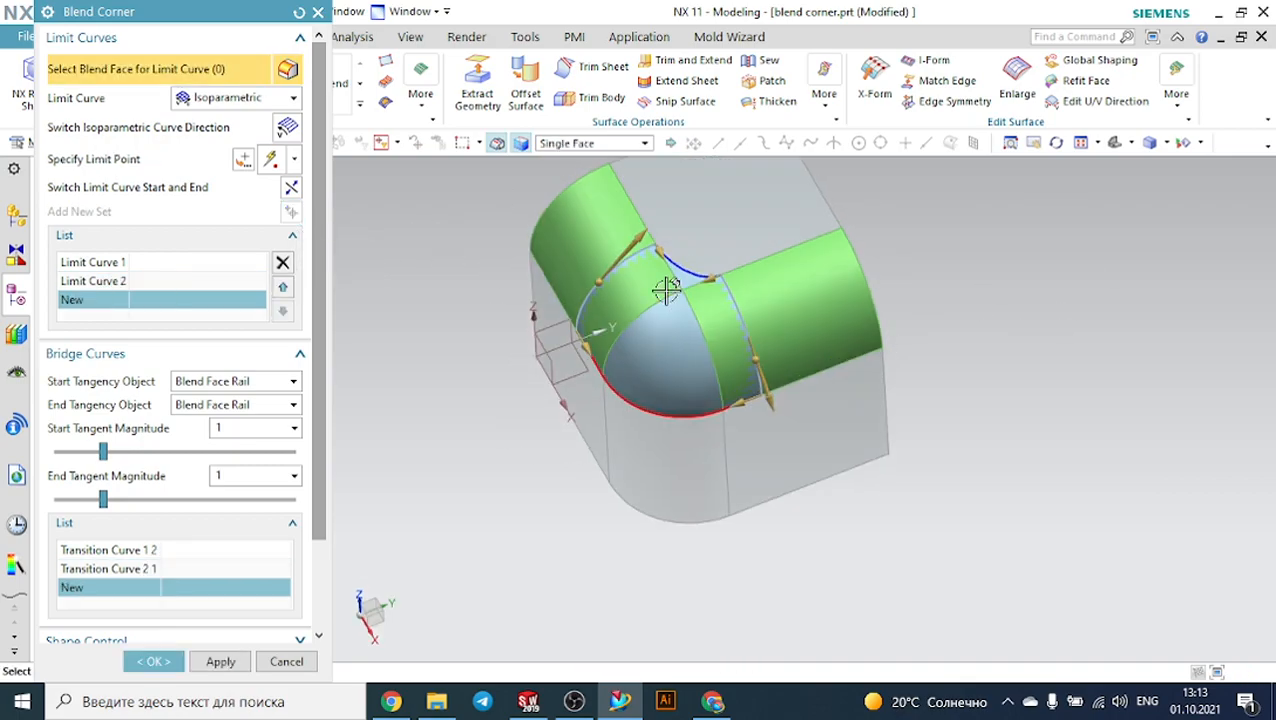
left_click(680, 451)
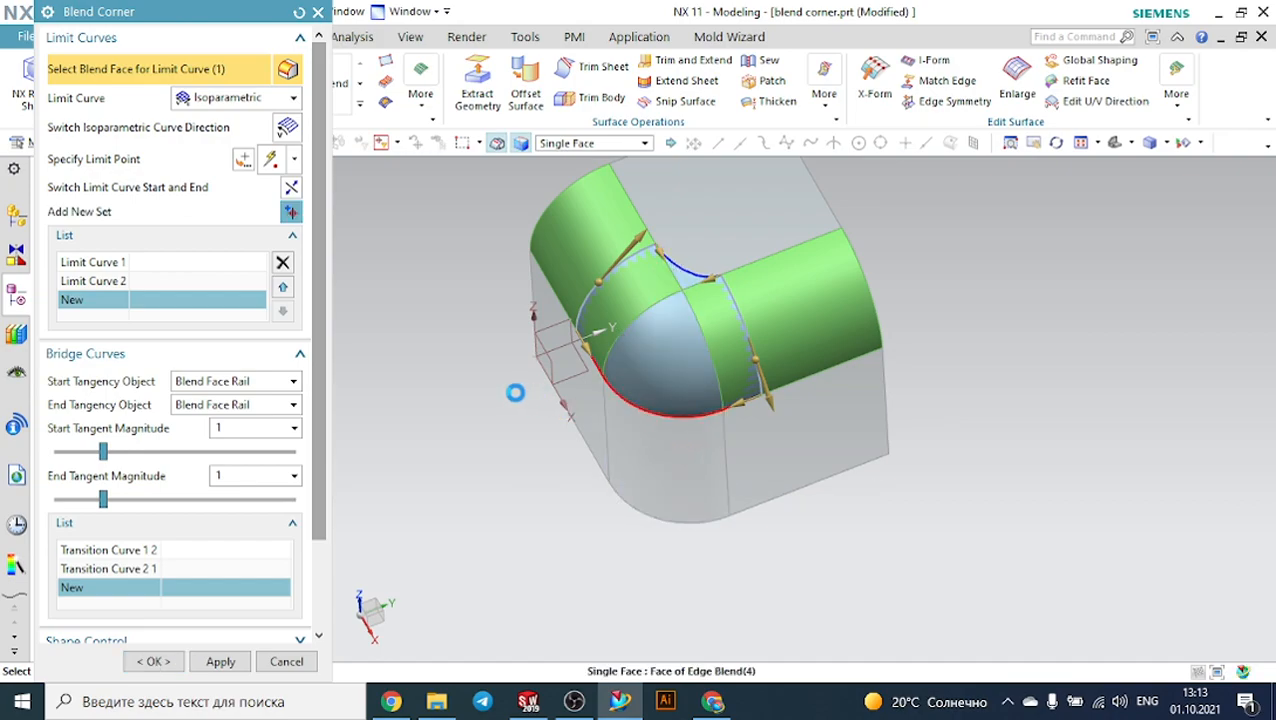
Move all three limit curves farther away from the rounded corner along their blend faces and create the Blend Corner.
middle_click_drag(498, 383, 640, 248)
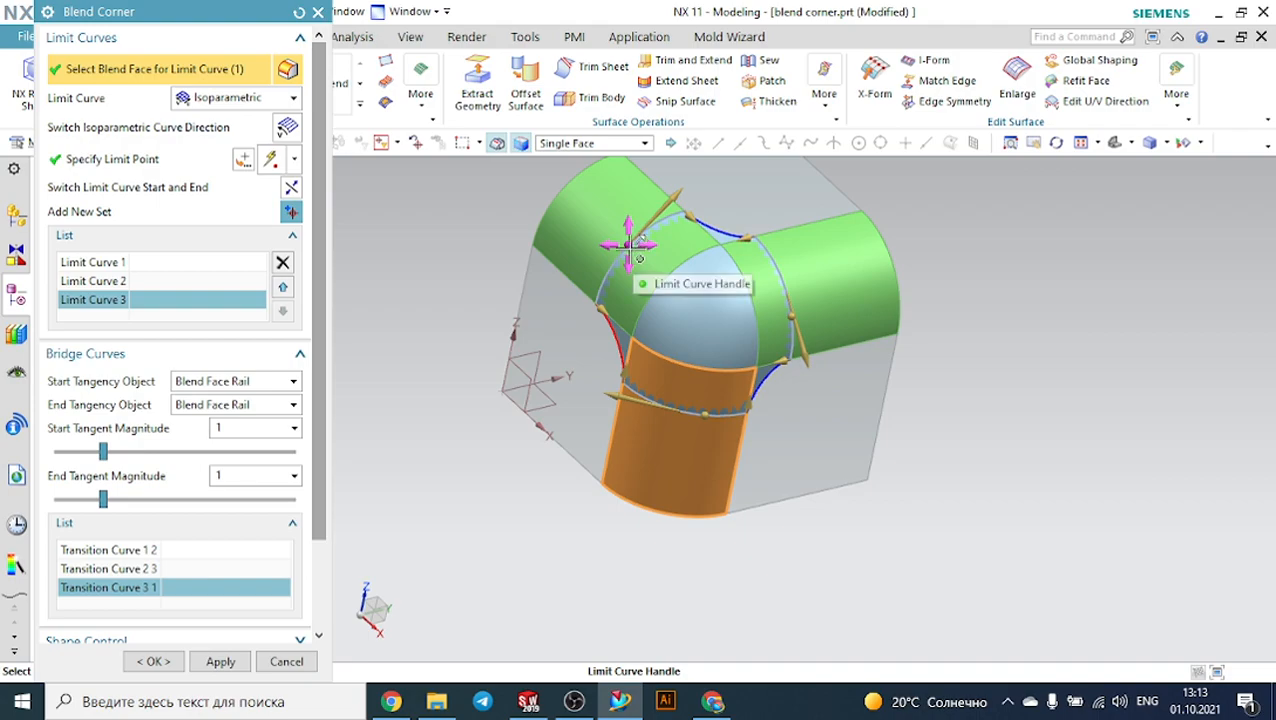
left_click(631, 262)
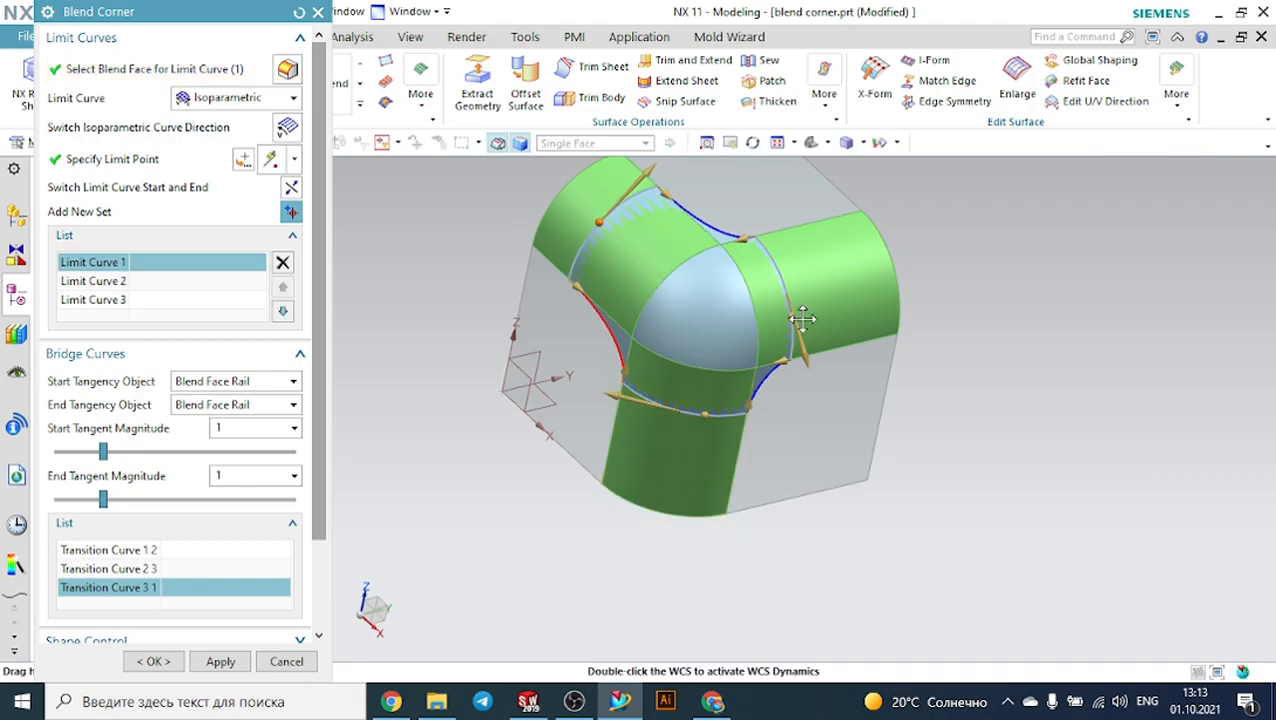
left_click(845, 304)
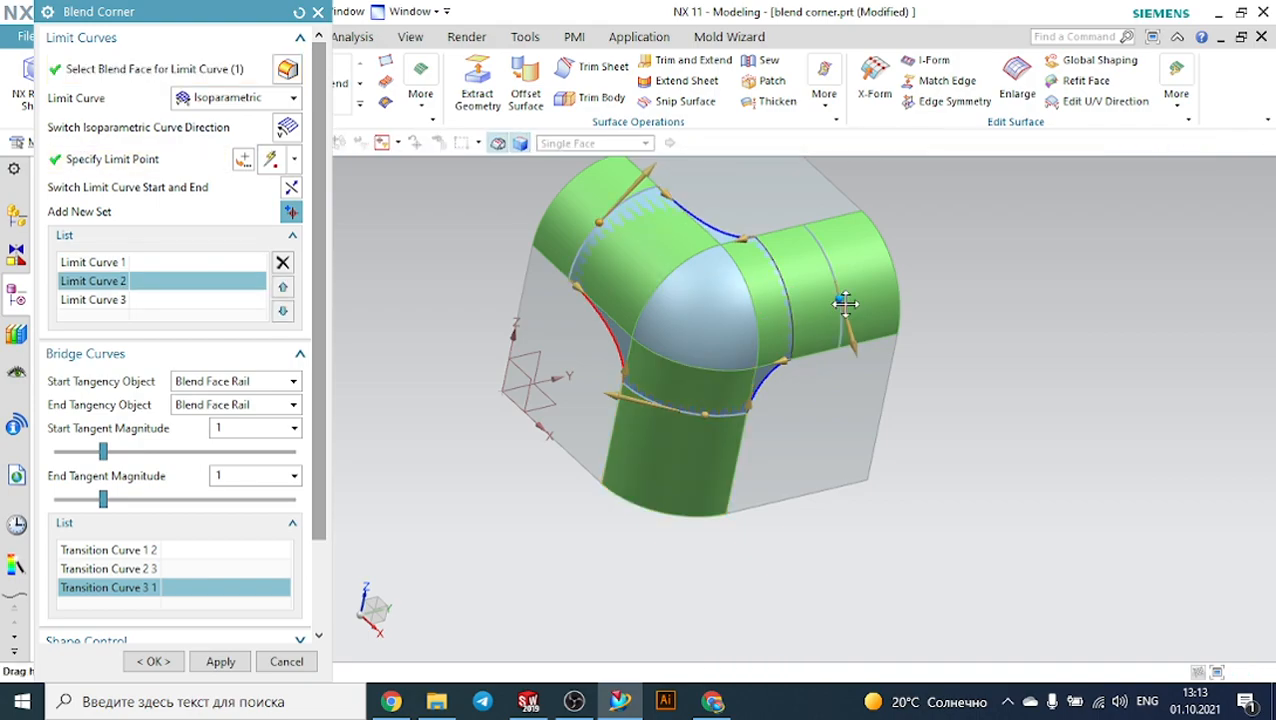
left_click_drag(702, 420, 684, 465)
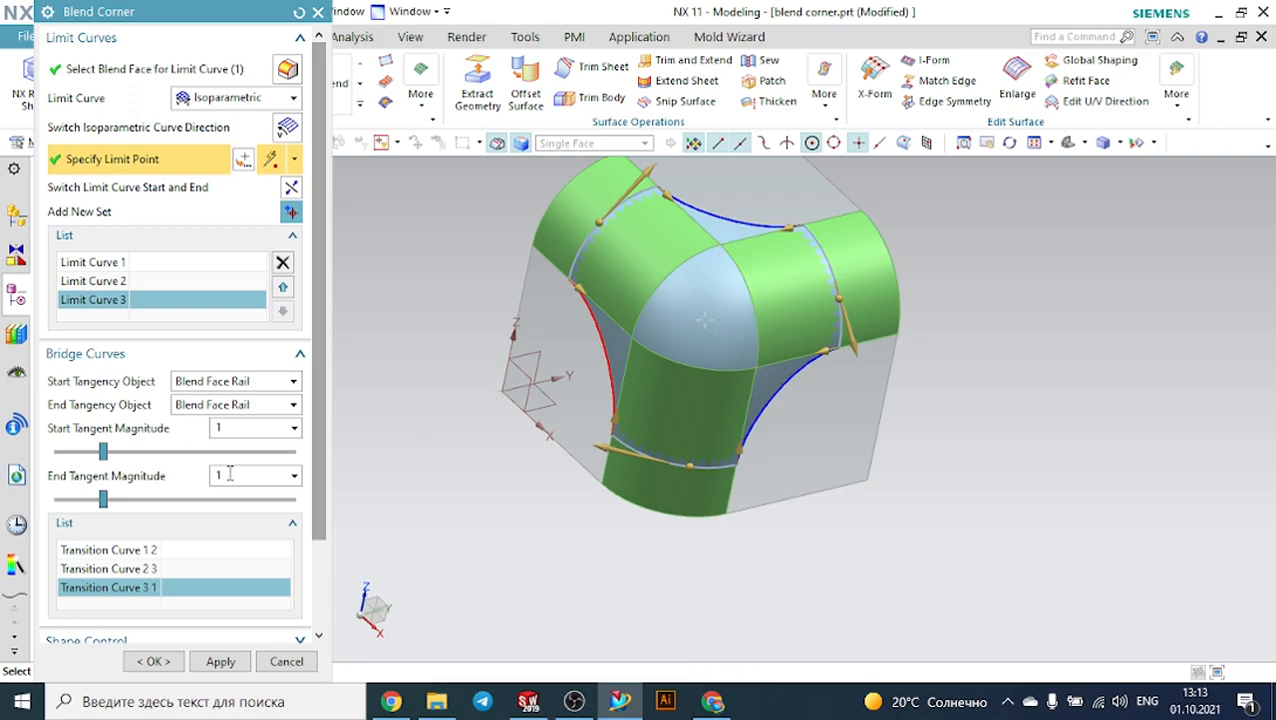
scroll(243, 449, "down", 1)
scroll(243, 470, "down", 1)
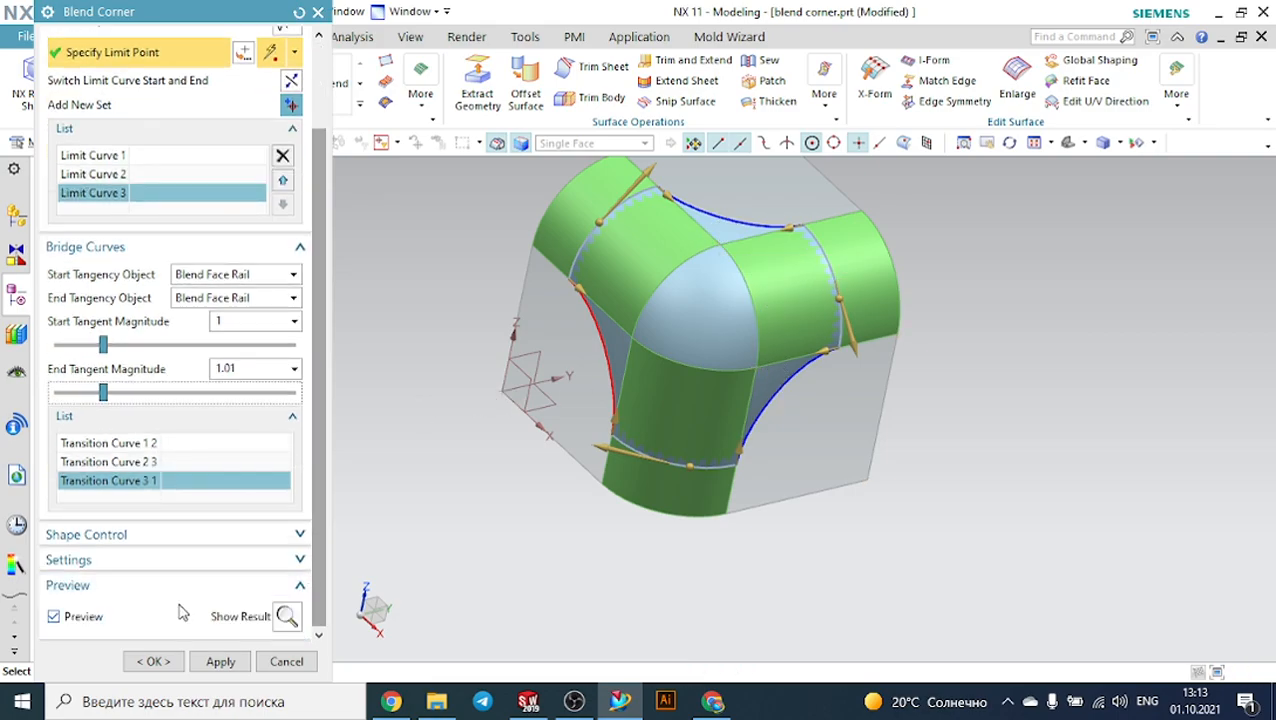
left_click(157, 657)
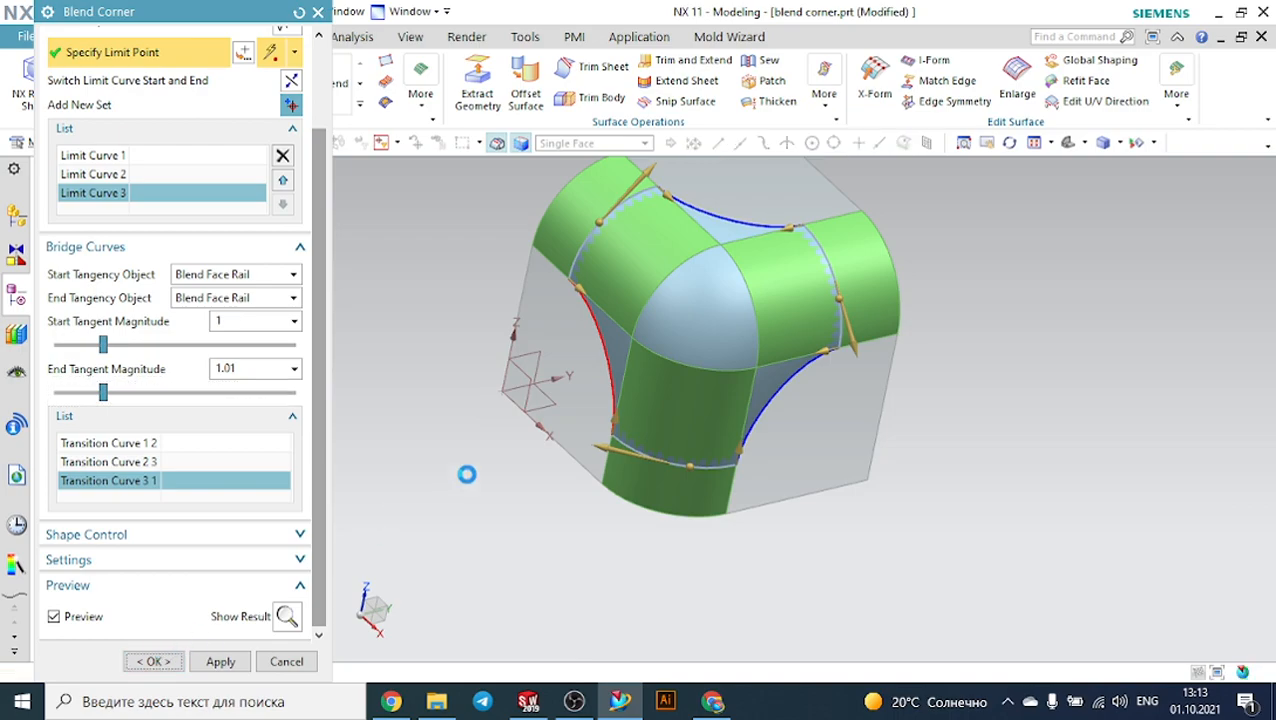
middle_click_drag(763, 362, 928, 390)
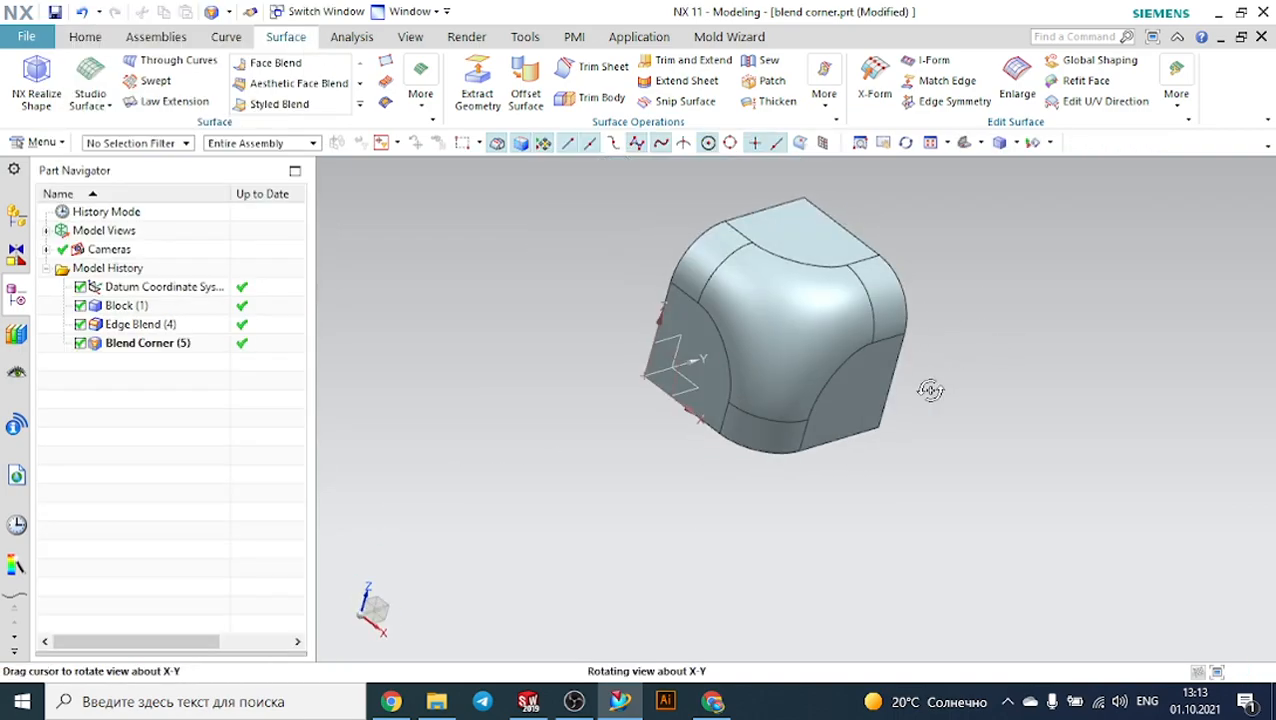
left_click(361, 105)
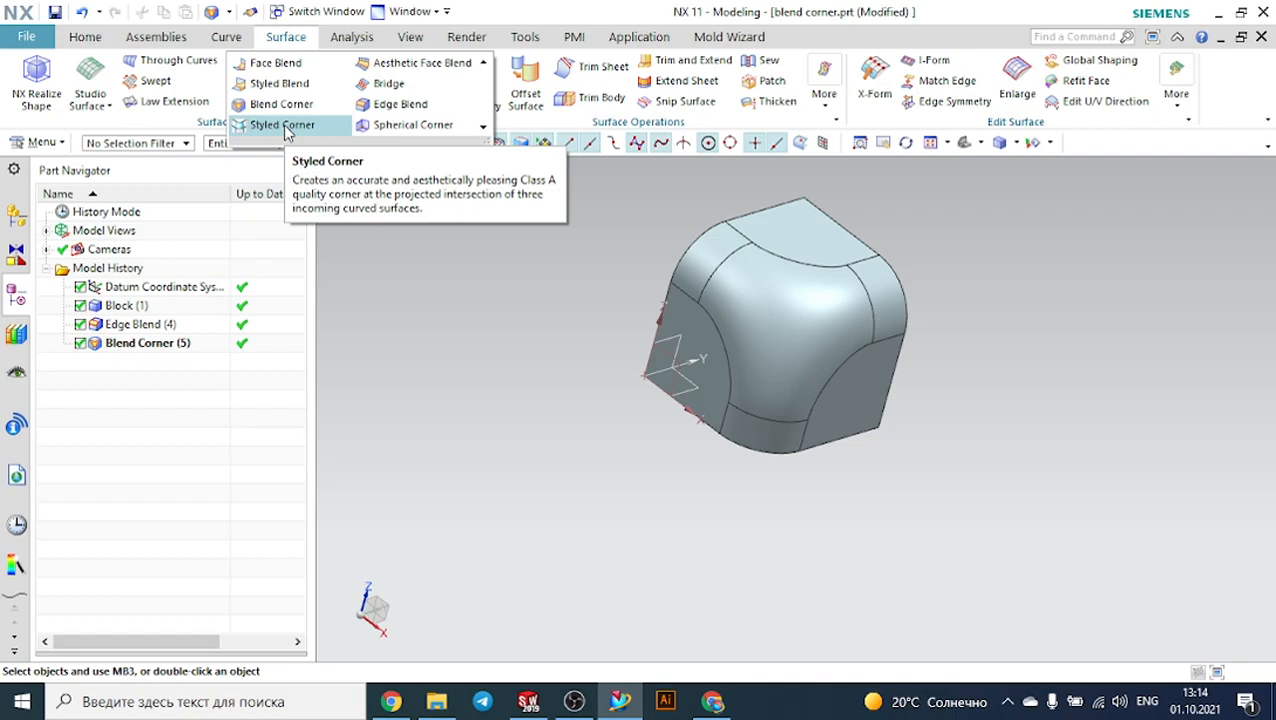
left_click(388, 260)
Delete the Blend Corner and the Edge Blend features, leaving the plain block.
left_click(181, 344)
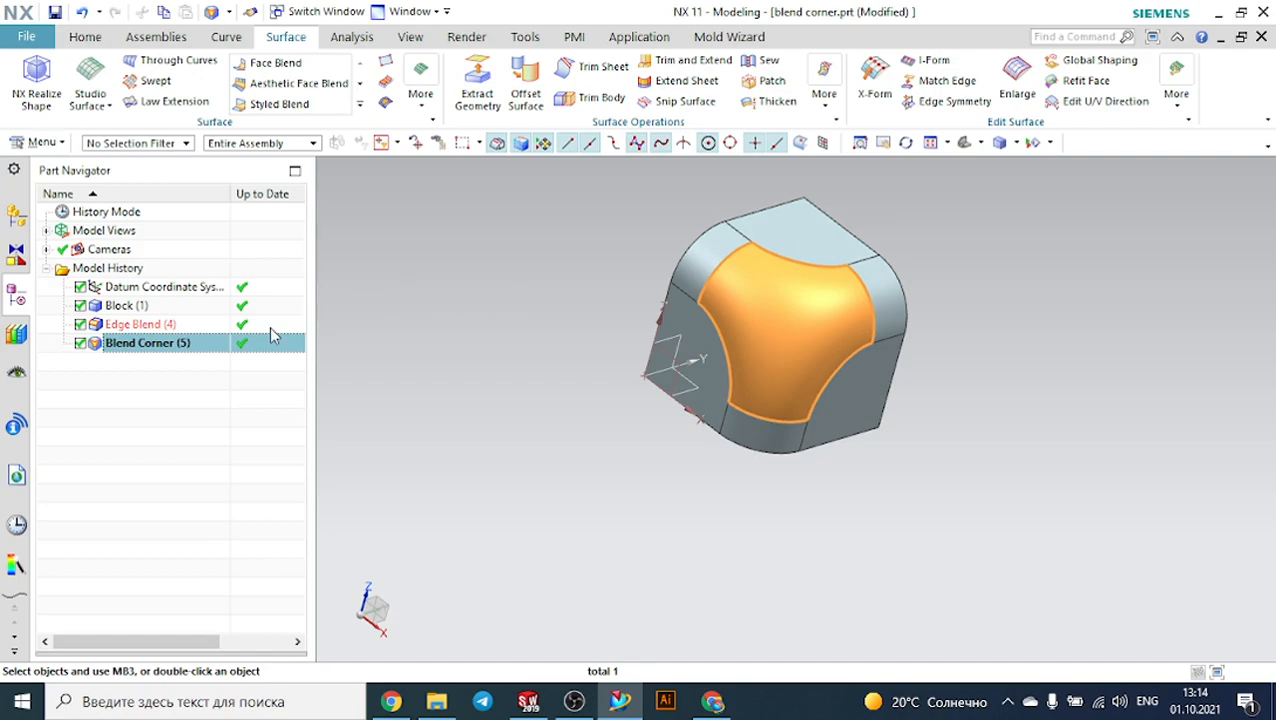
right_click(181, 350)
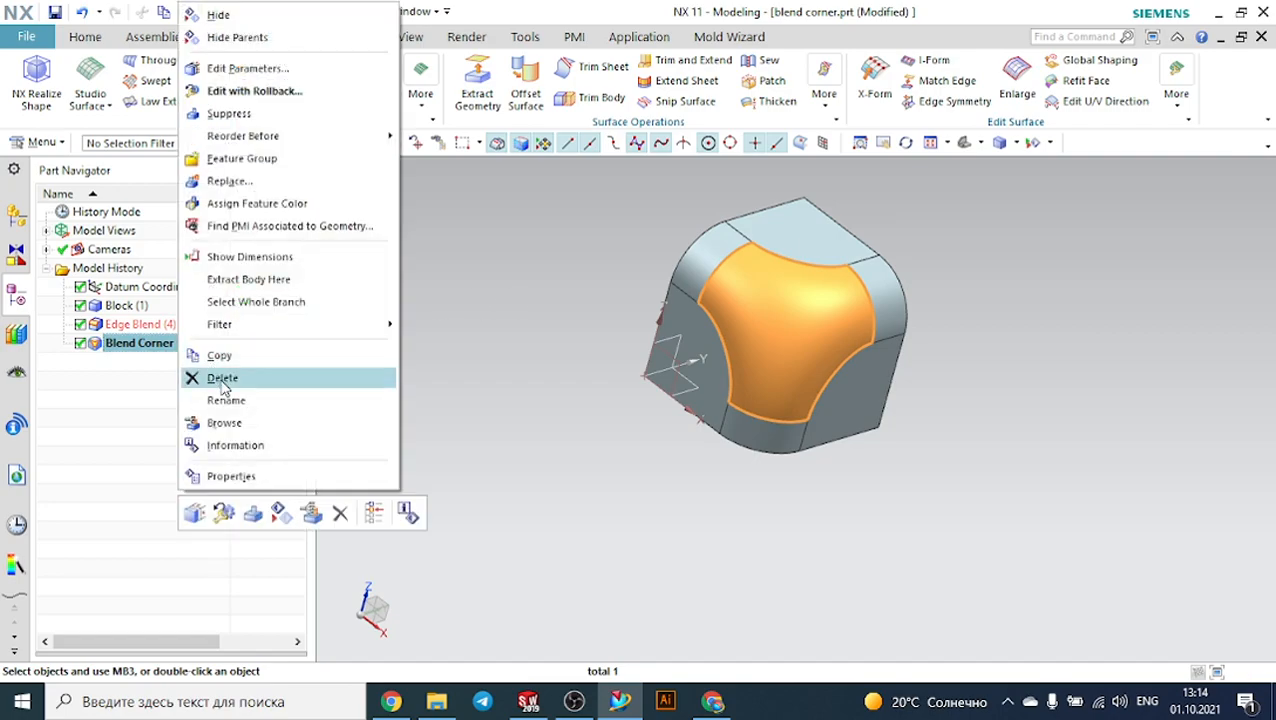
left_click(220, 377)
scroll(808, 325, "up", 3)
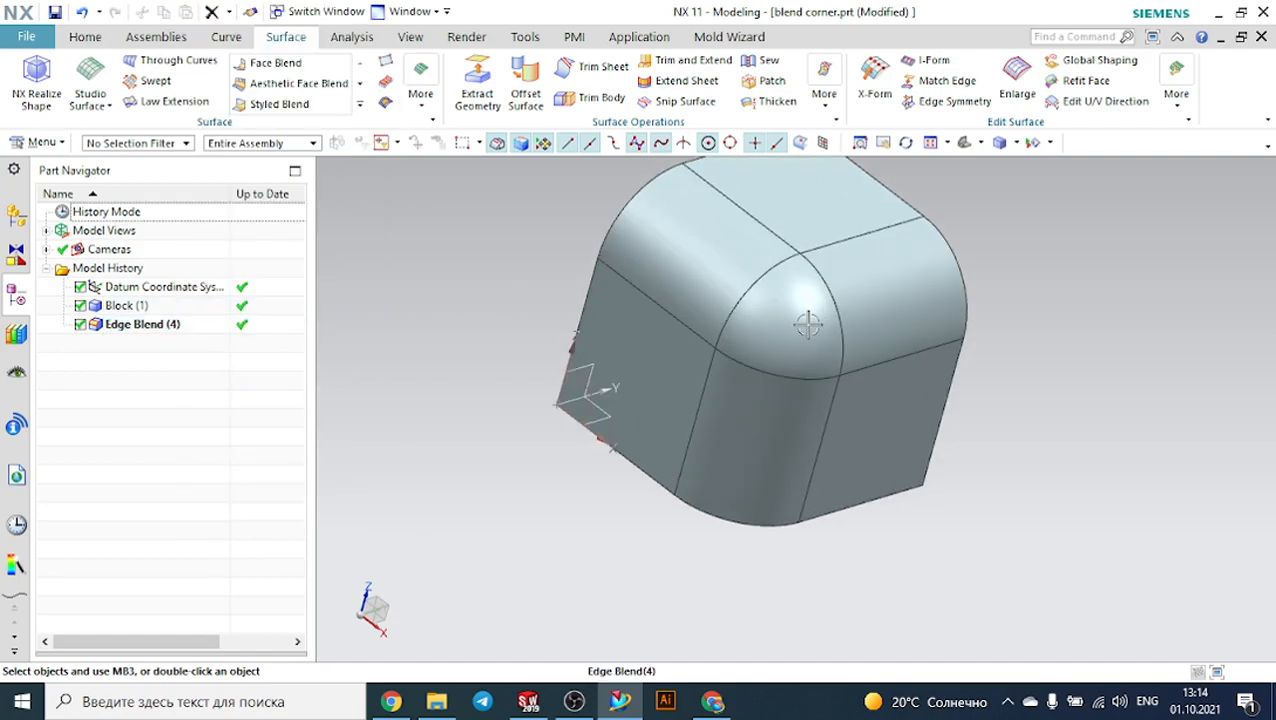
left_click(155, 334)
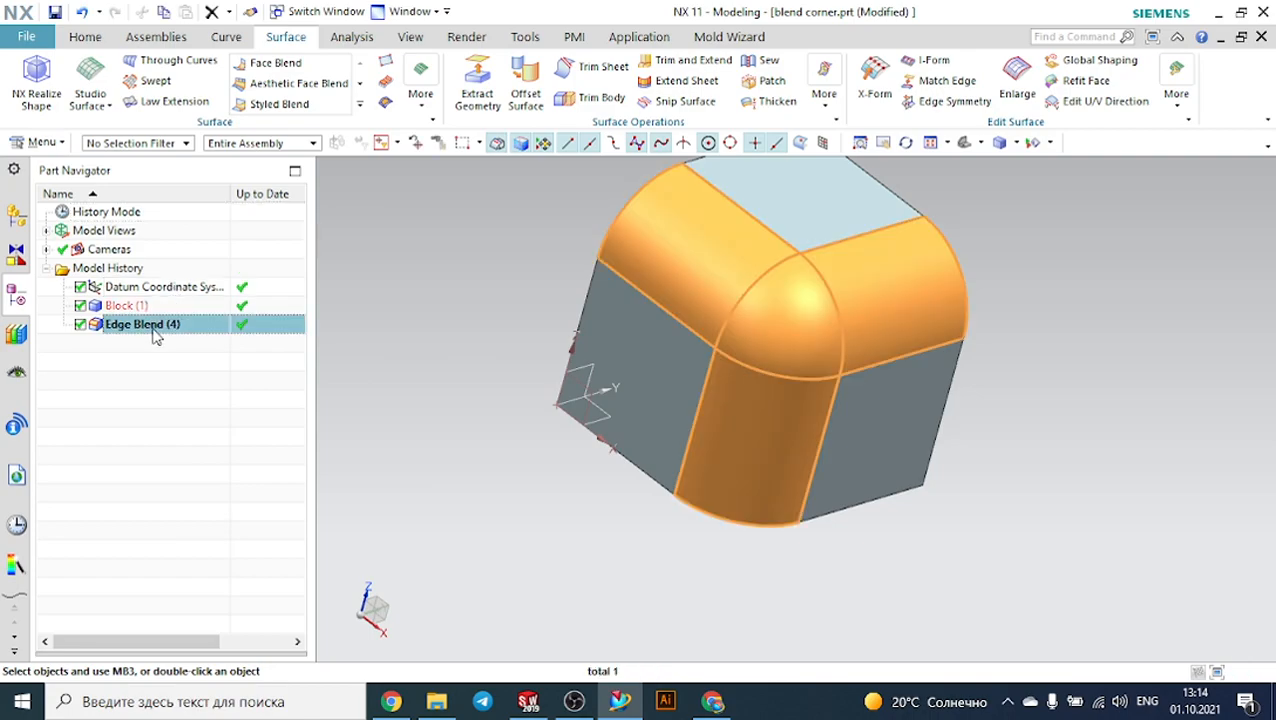
right_click(156, 332)
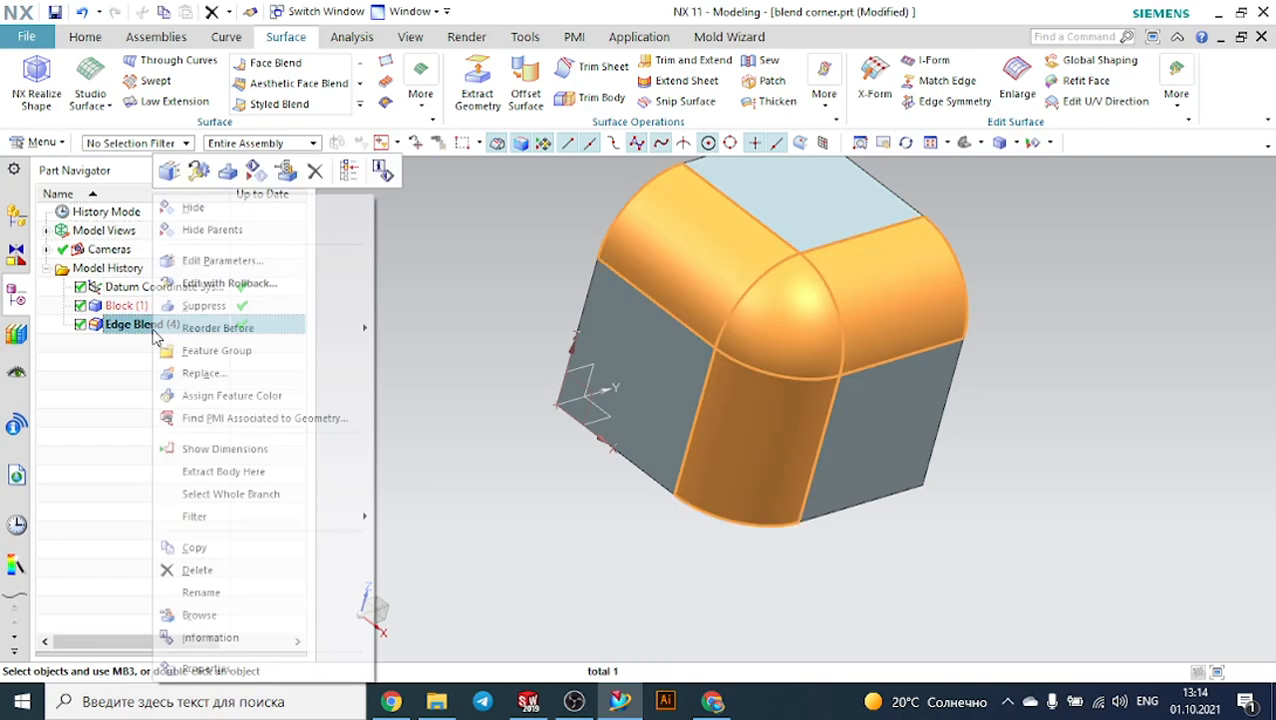
left_click(317, 171)
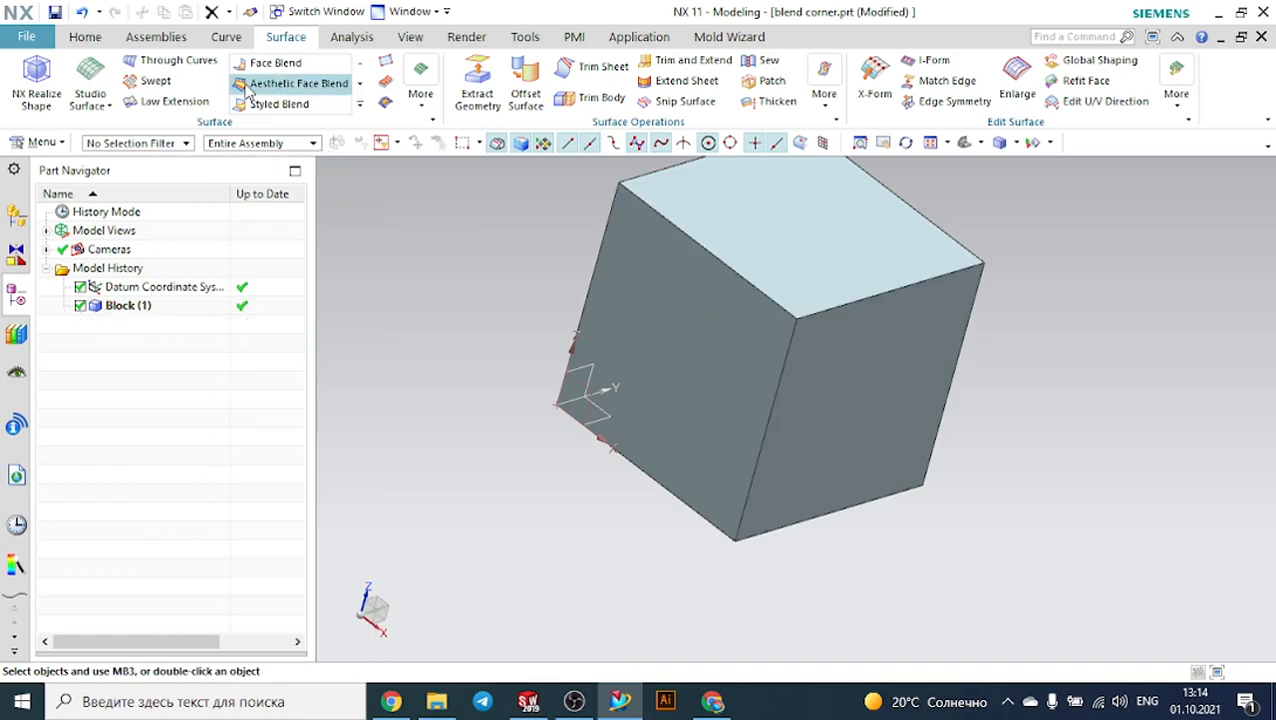
Shell the block with a wall thickness of 1 mm, removing its upper face and the adjacent front vertical face.
left_click(85, 37)
left_click(337, 100)
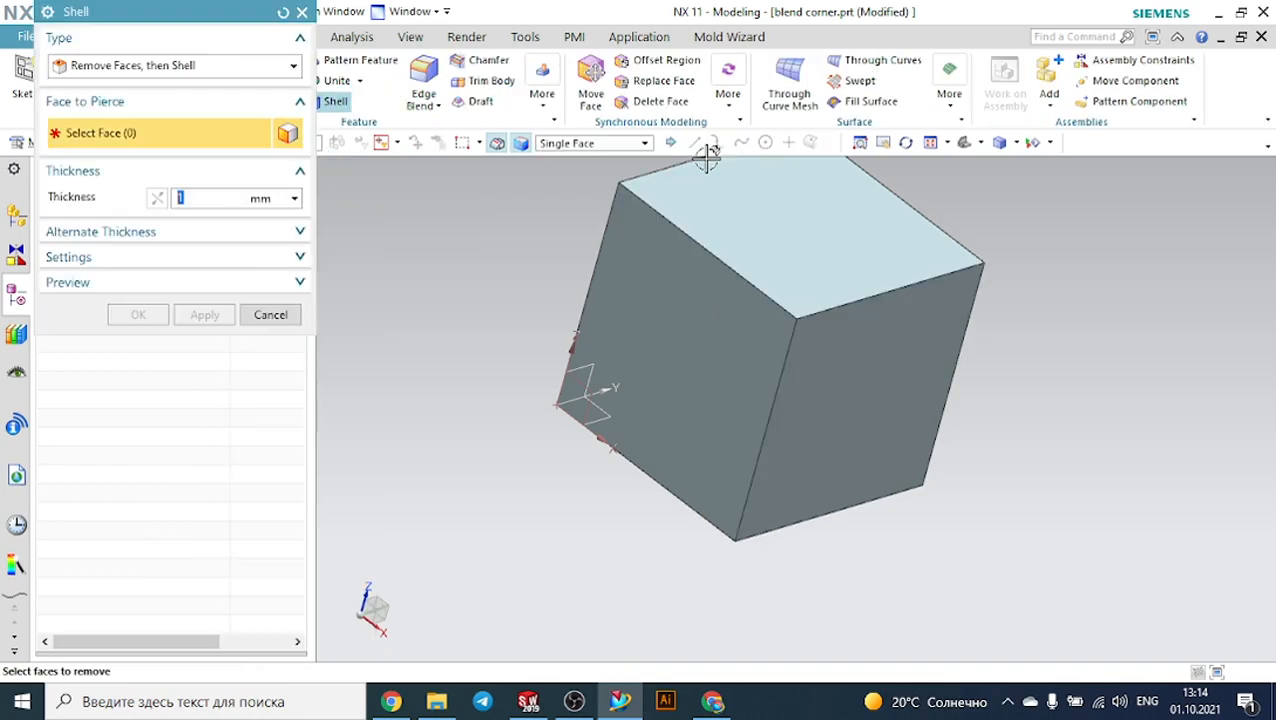
left_click(748, 212)
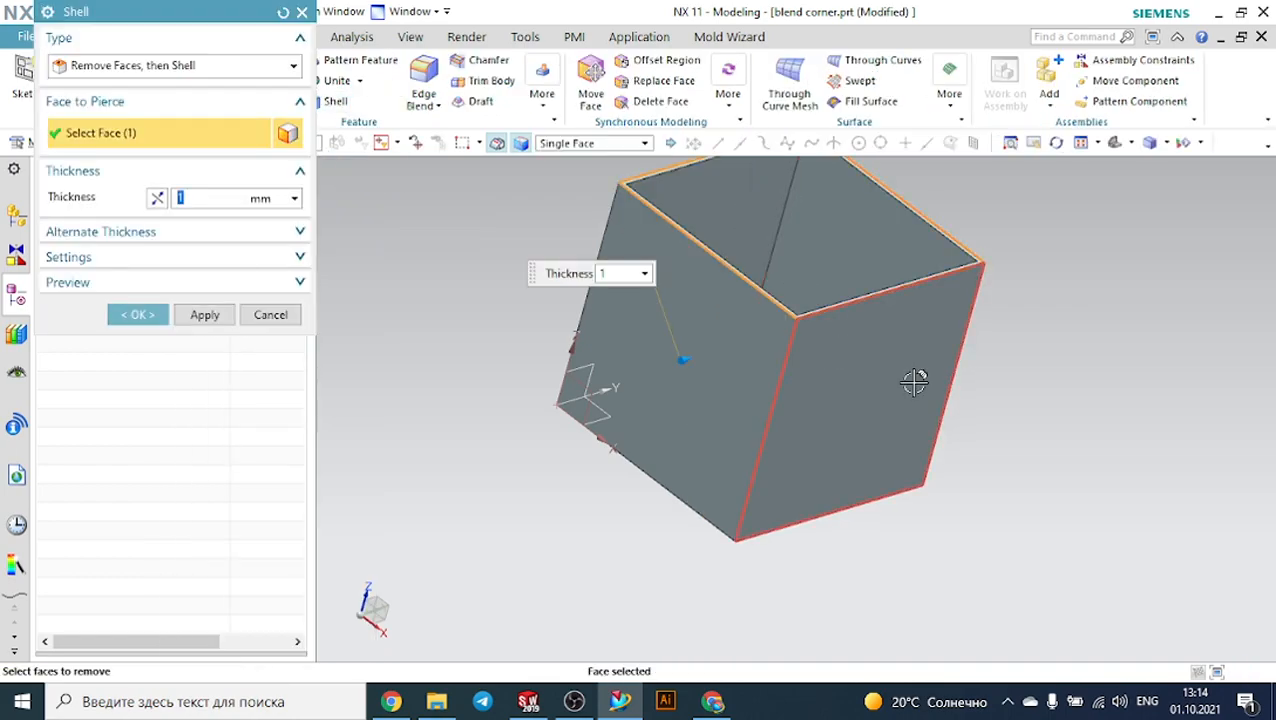
left_click(882, 358)
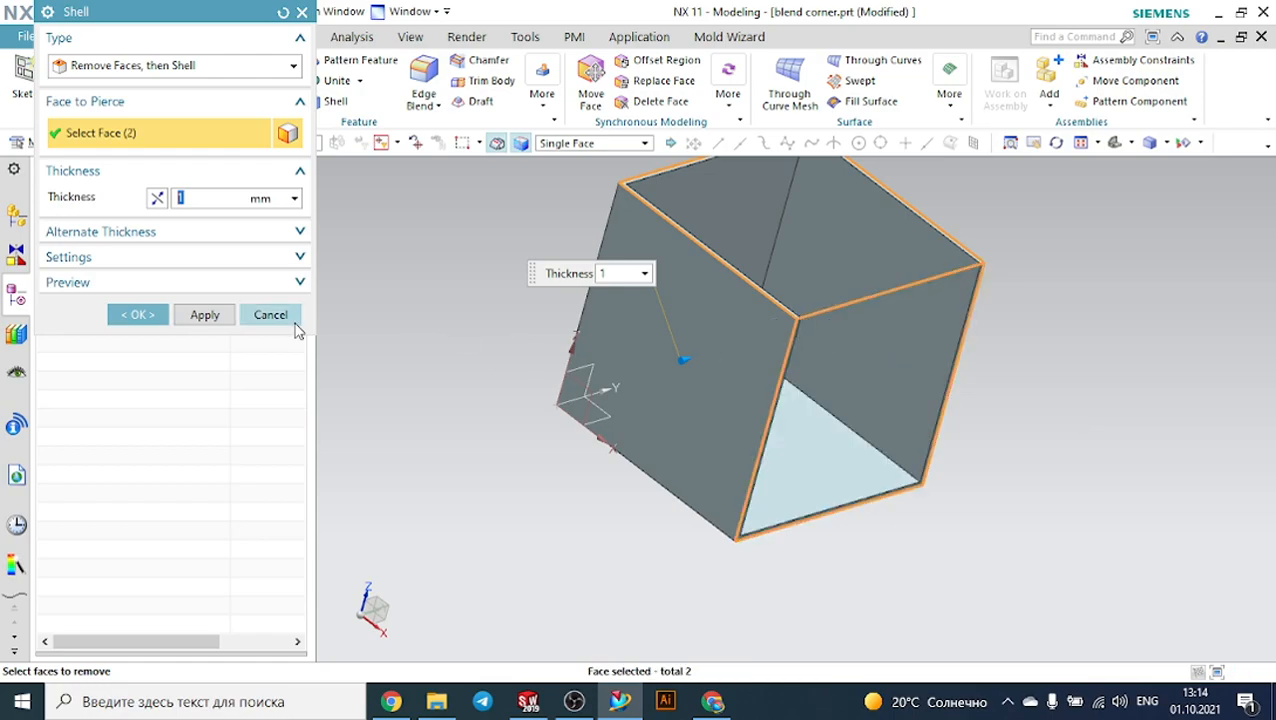
left_click(138, 314)
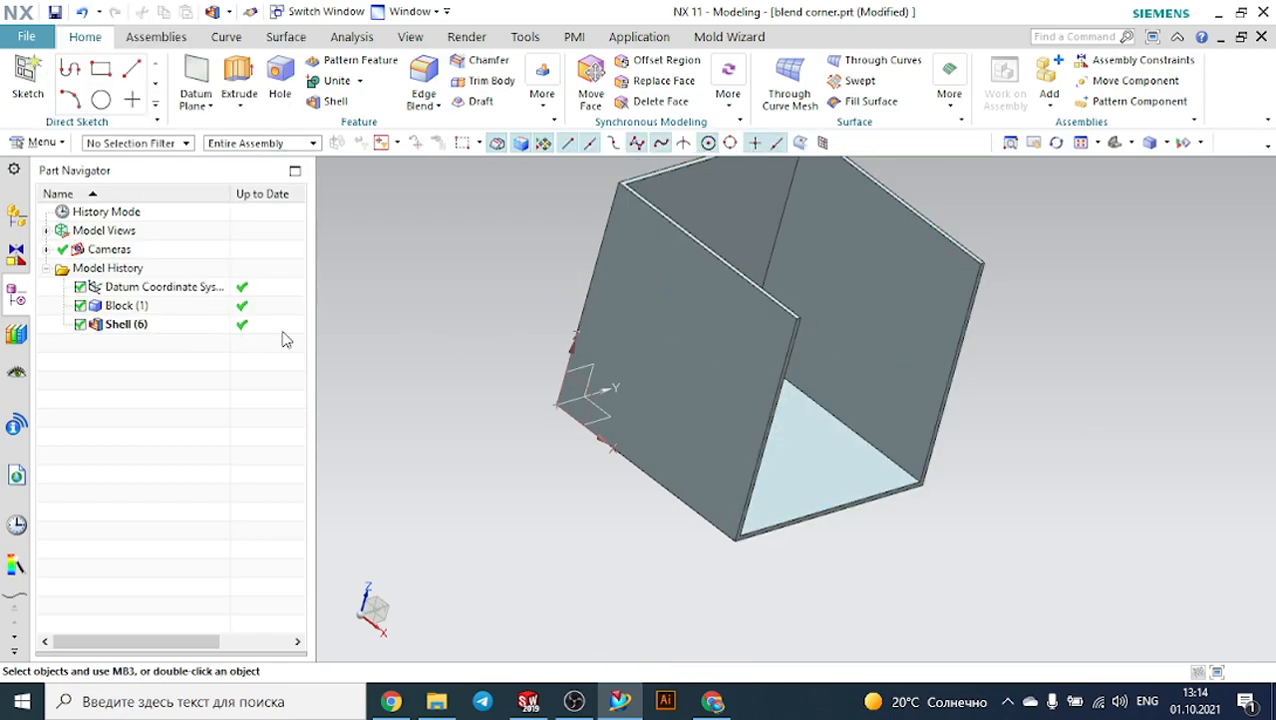
scroll(379, 333, "down", 2)
middle_click_drag(948, 361, 926, 336)
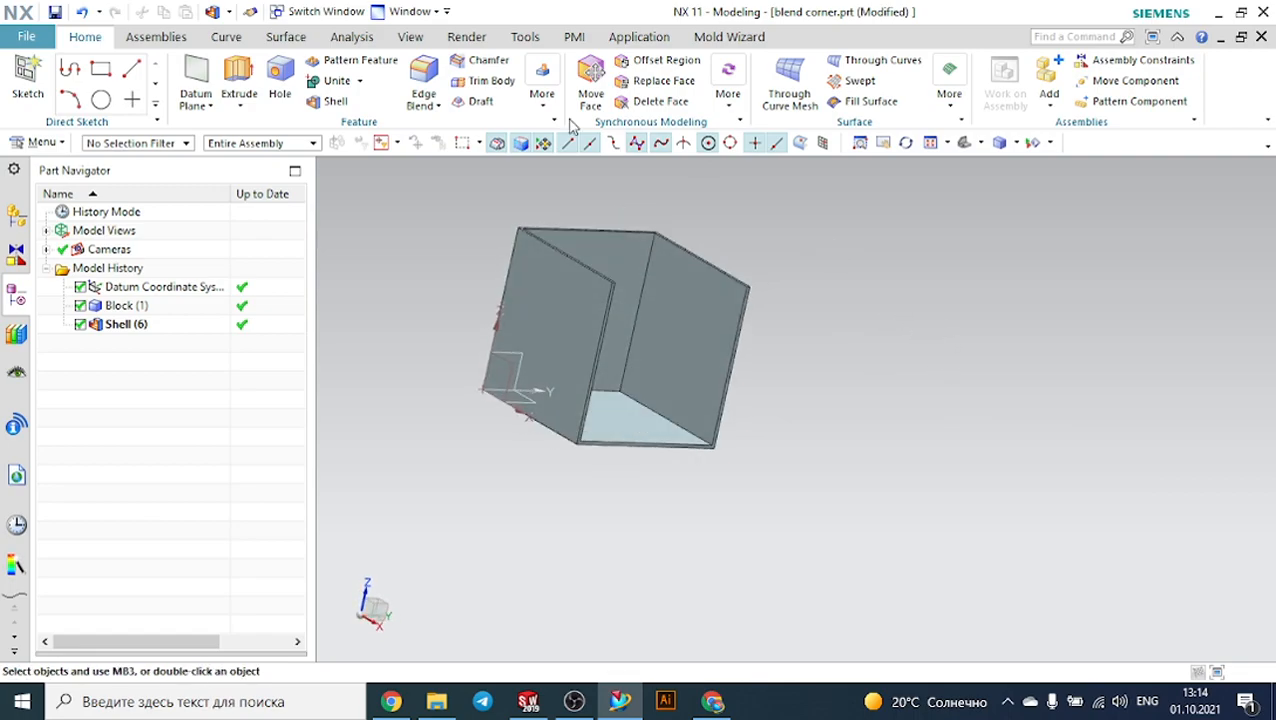
left_click(423, 80)
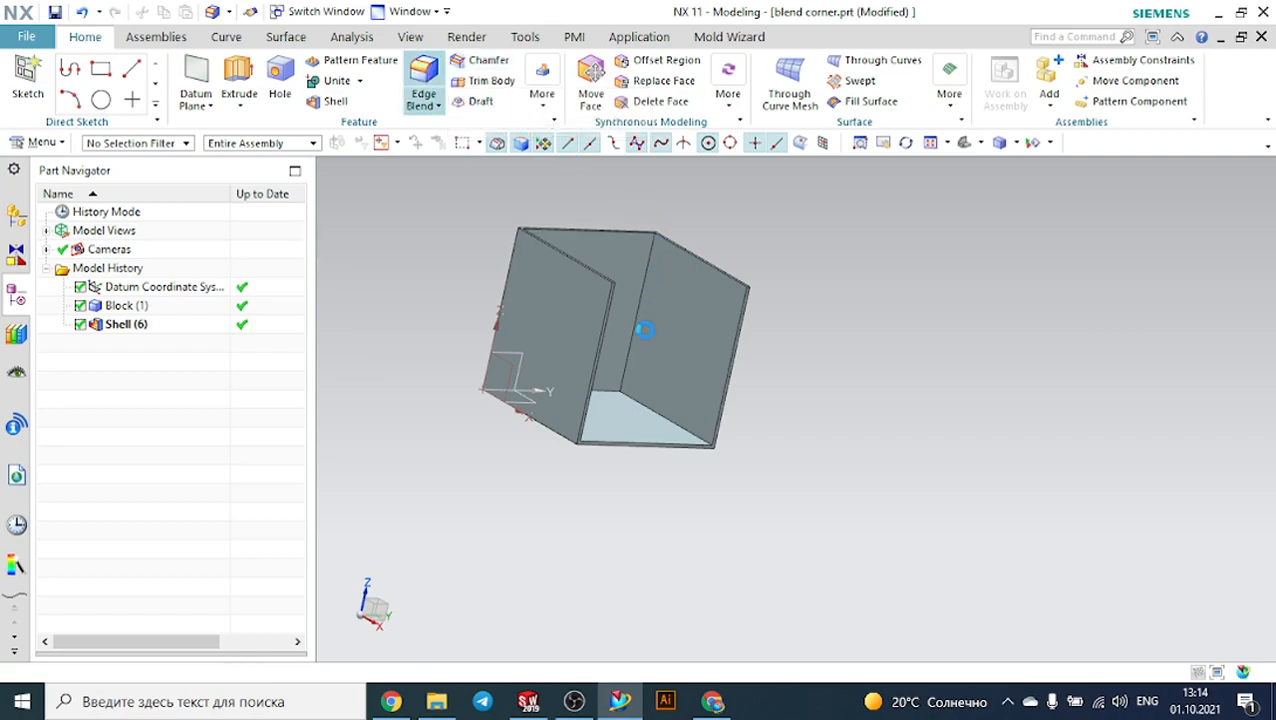
scroll(624, 332, "down", 5)
left_click(624, 332)
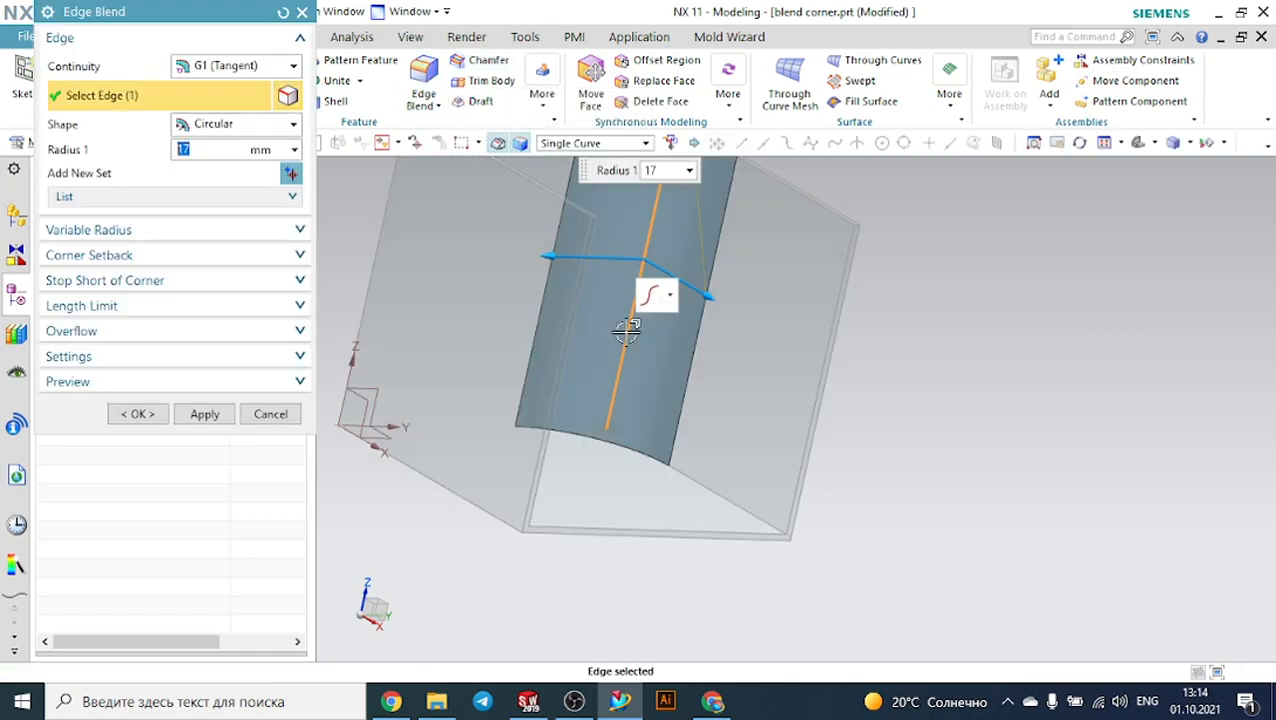
type("5")
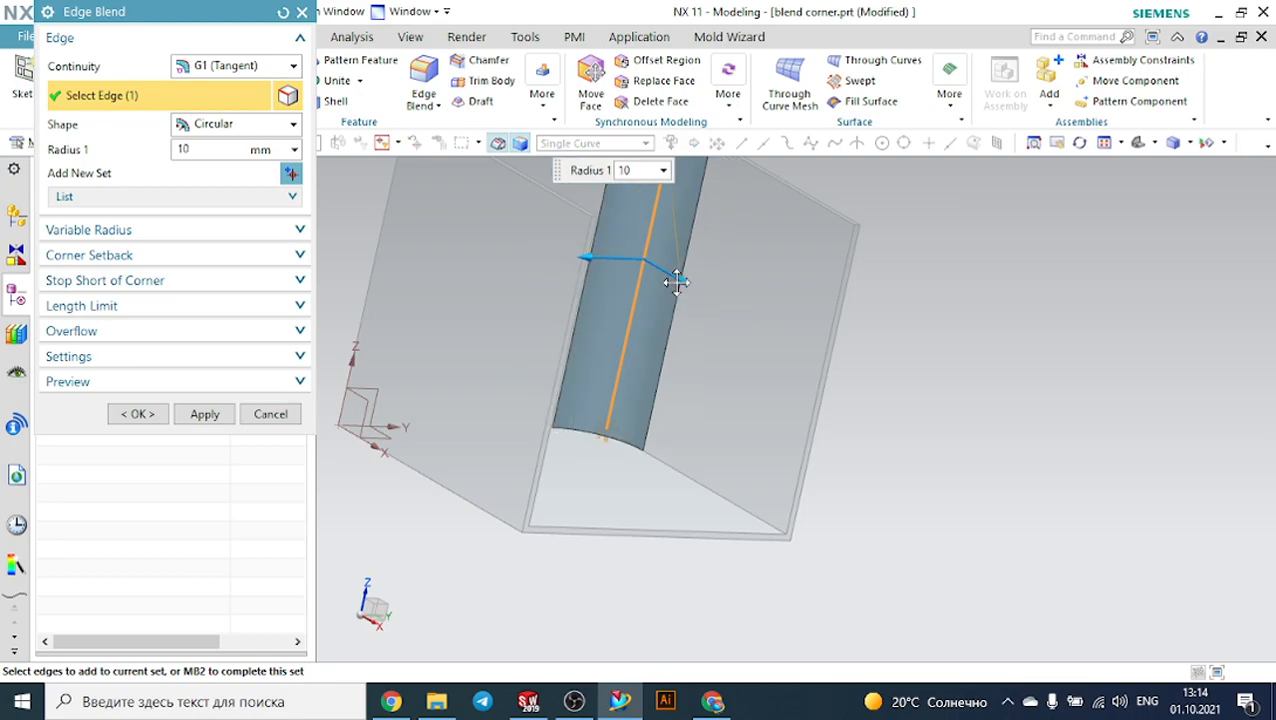
left_click(668, 472)
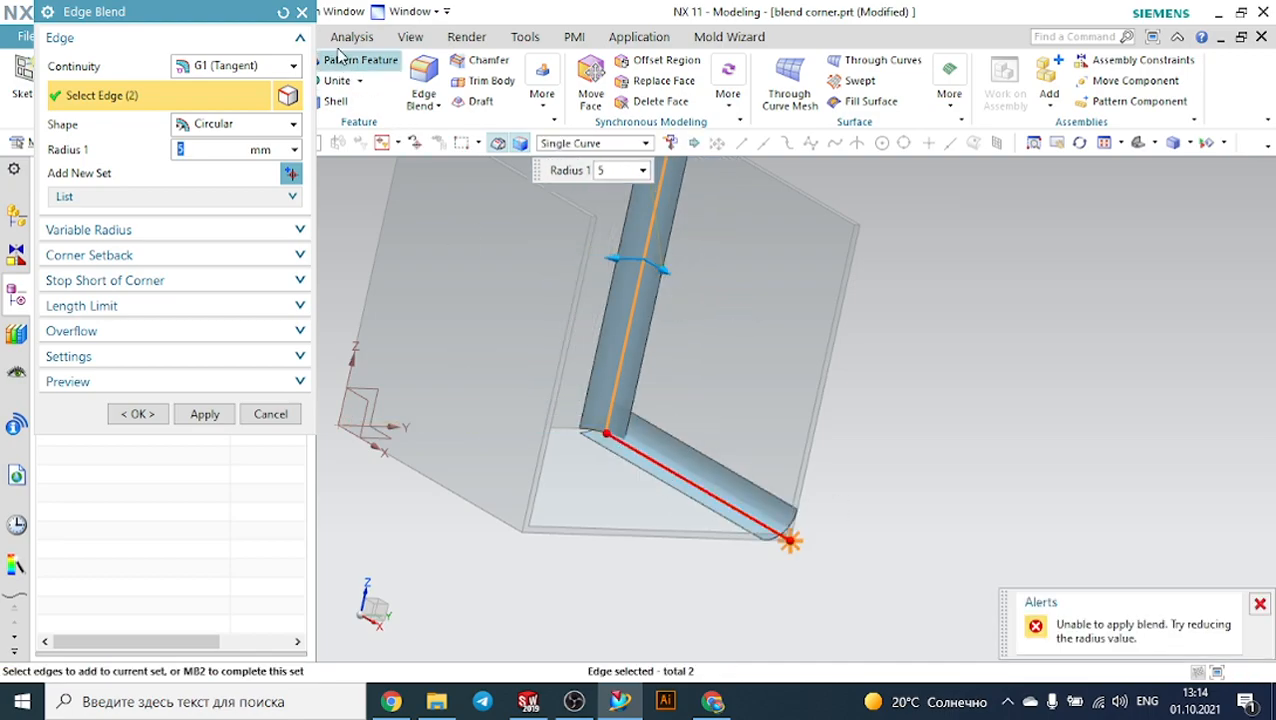
left_click(300, 16)
Create a circular, tangent Edge Blend of radius 5 mm on the three inner edges meeting at the shell's lower back corner.
left_click(655, 195)
left_click(688, 472)
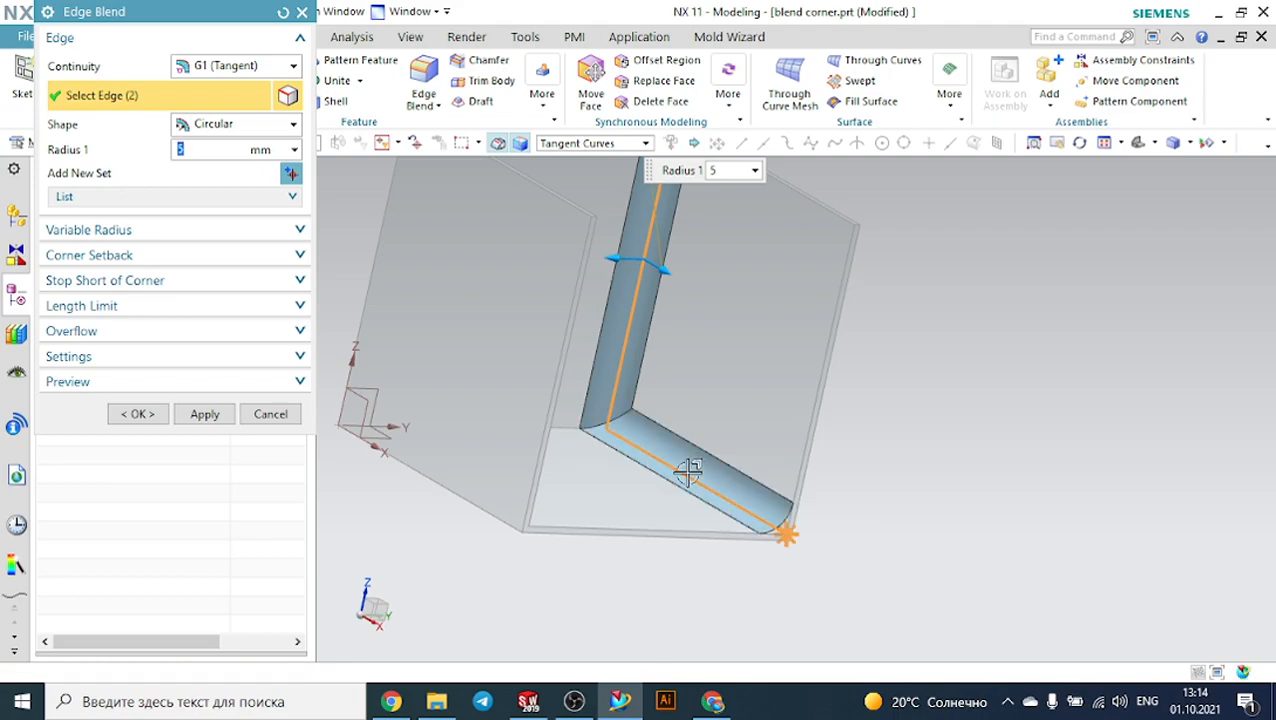
left_click(563, 425)
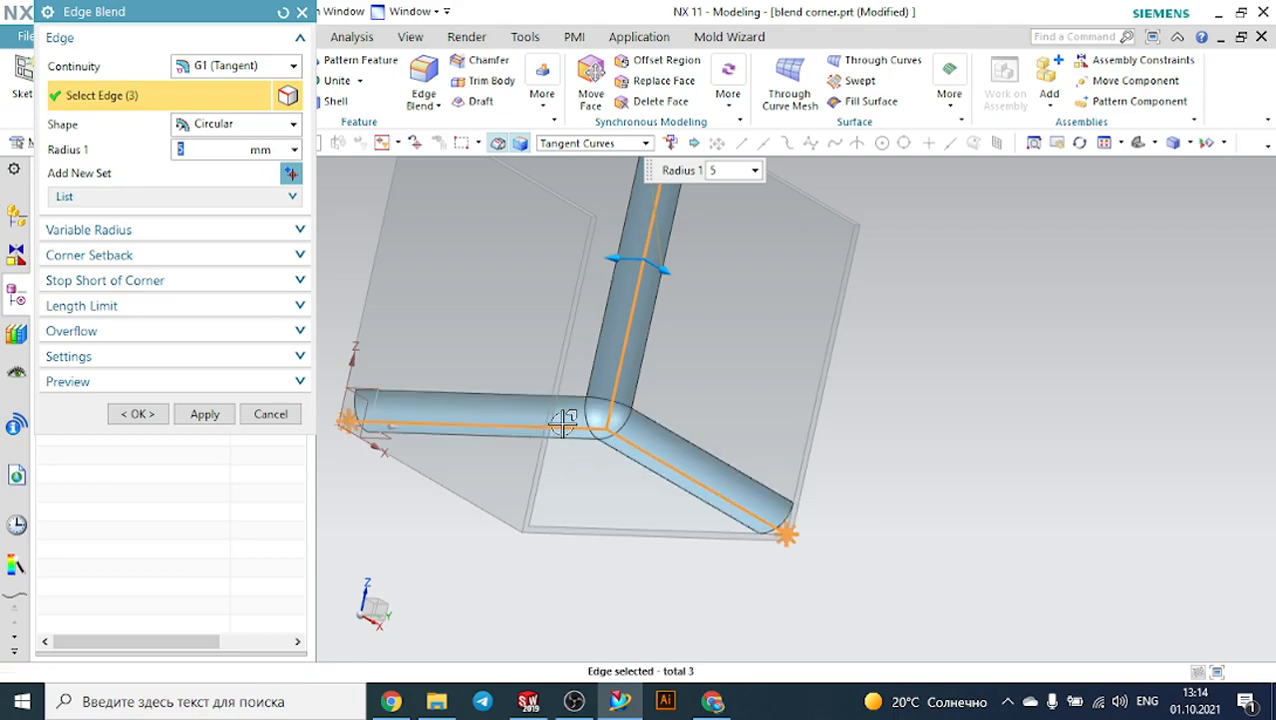
left_click(140, 413)
Start a Styled Corner and select the vertical, back horizontal and side horizontal edge-blend faces as input blends 1, 2 and 3.
scroll(775, 439, "down", 3)
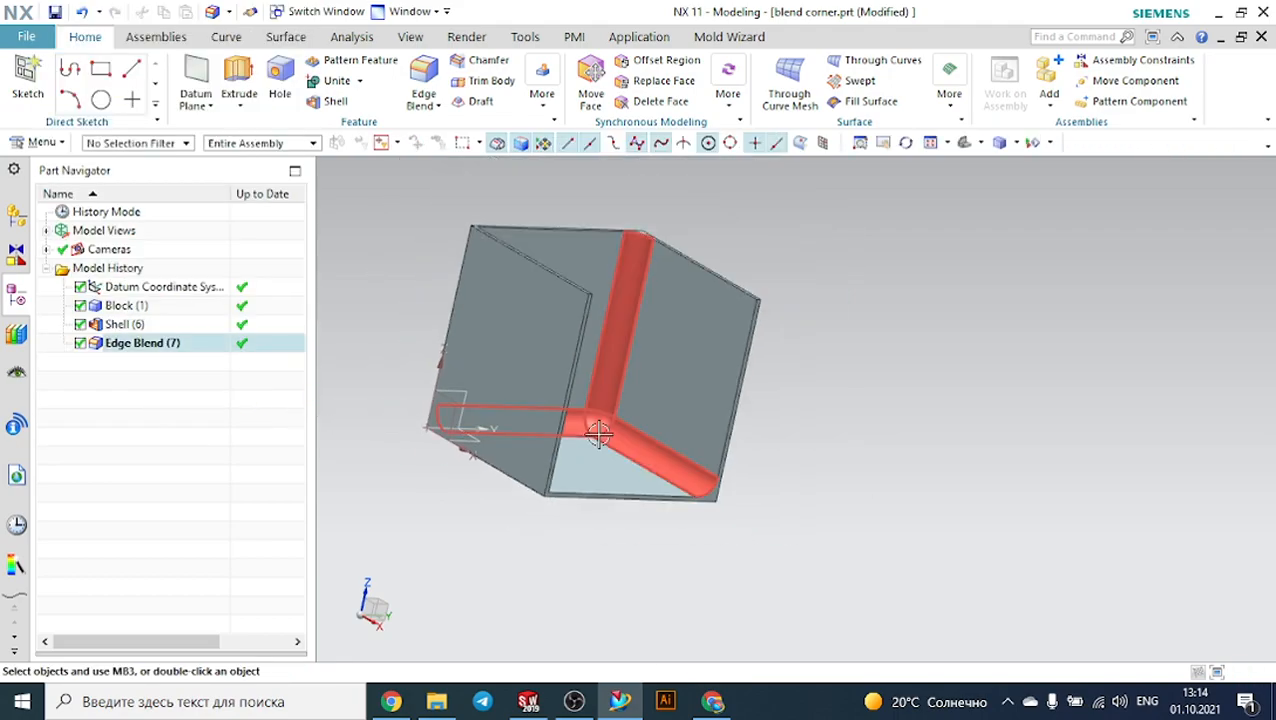
middle_click_drag(775, 439, 760, 455)
scroll(630, 415, "up", 5)
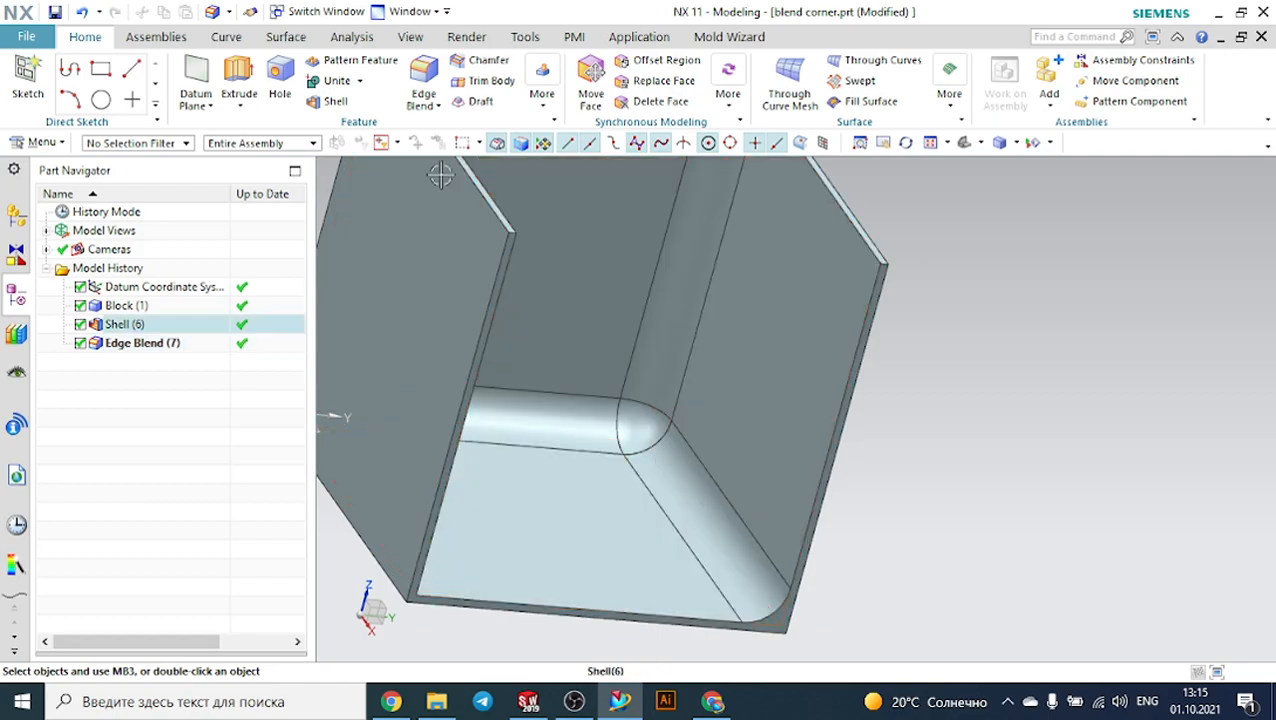
left_click(300, 38)
left_click(420, 100)
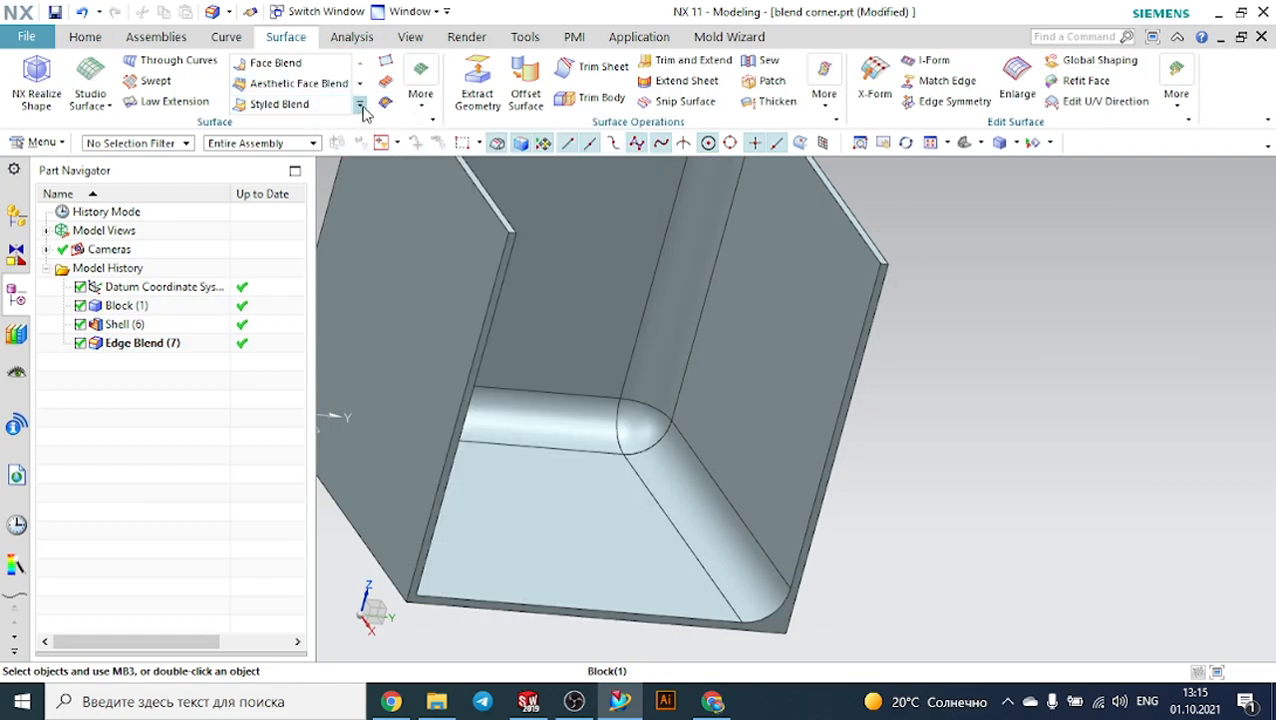
left_click(362, 106)
left_click(272, 121)
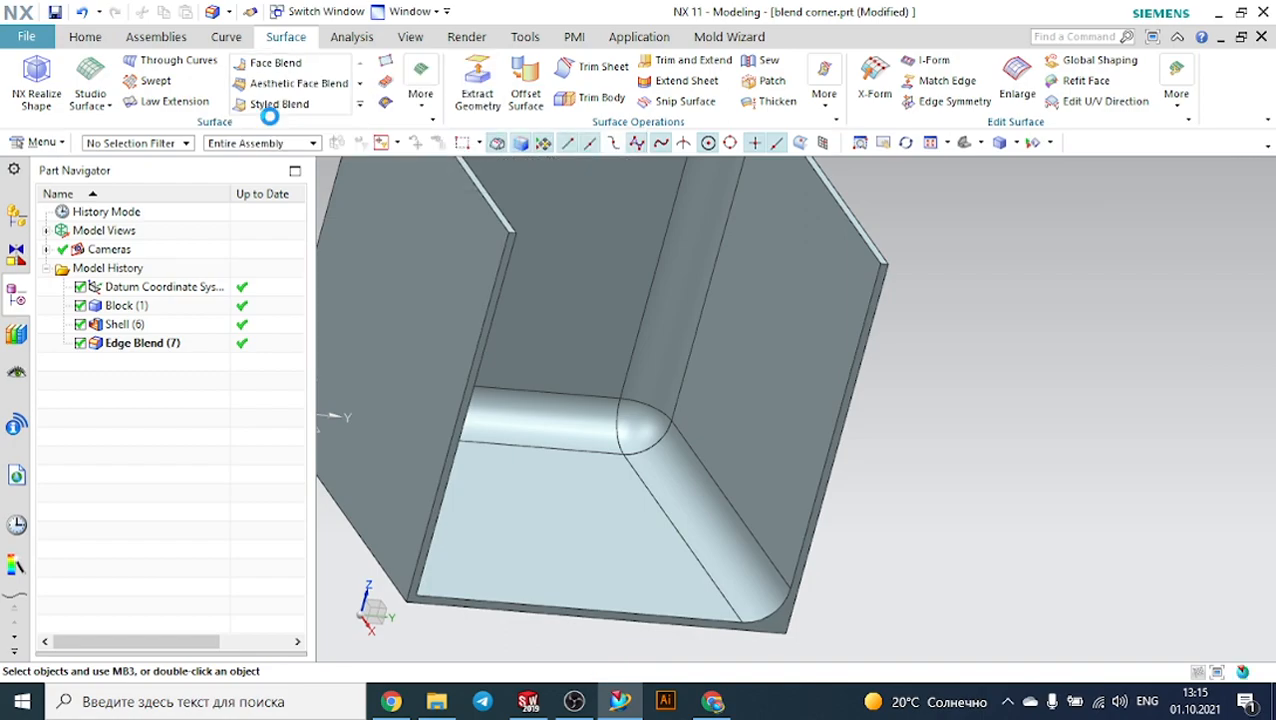
left_click(673, 269)
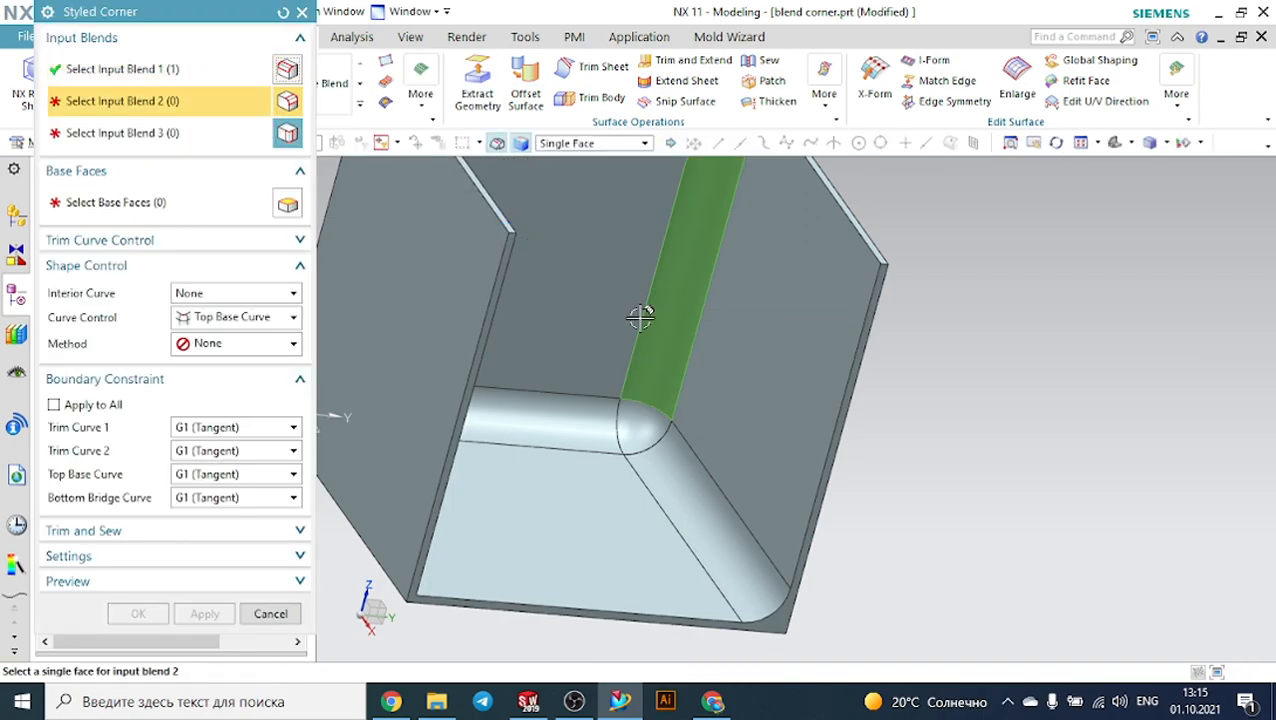
left_click(562, 408)
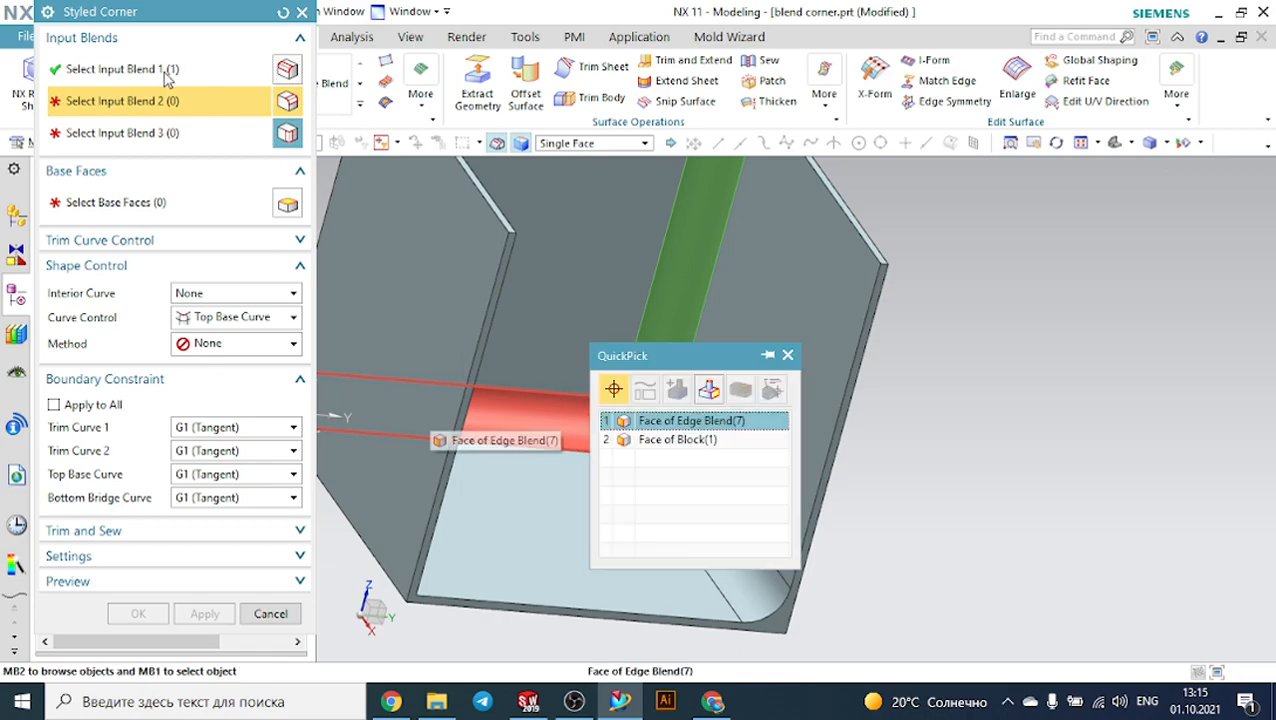
left_click(520, 418)
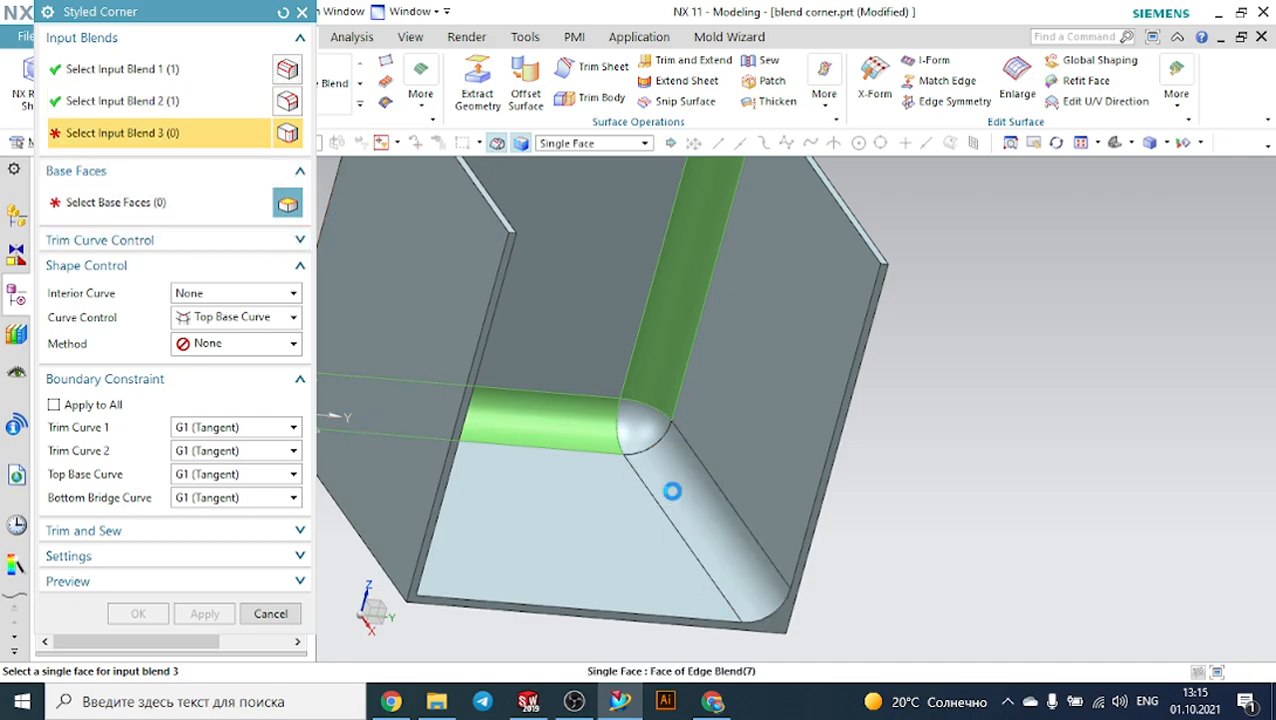
left_click(673, 490)
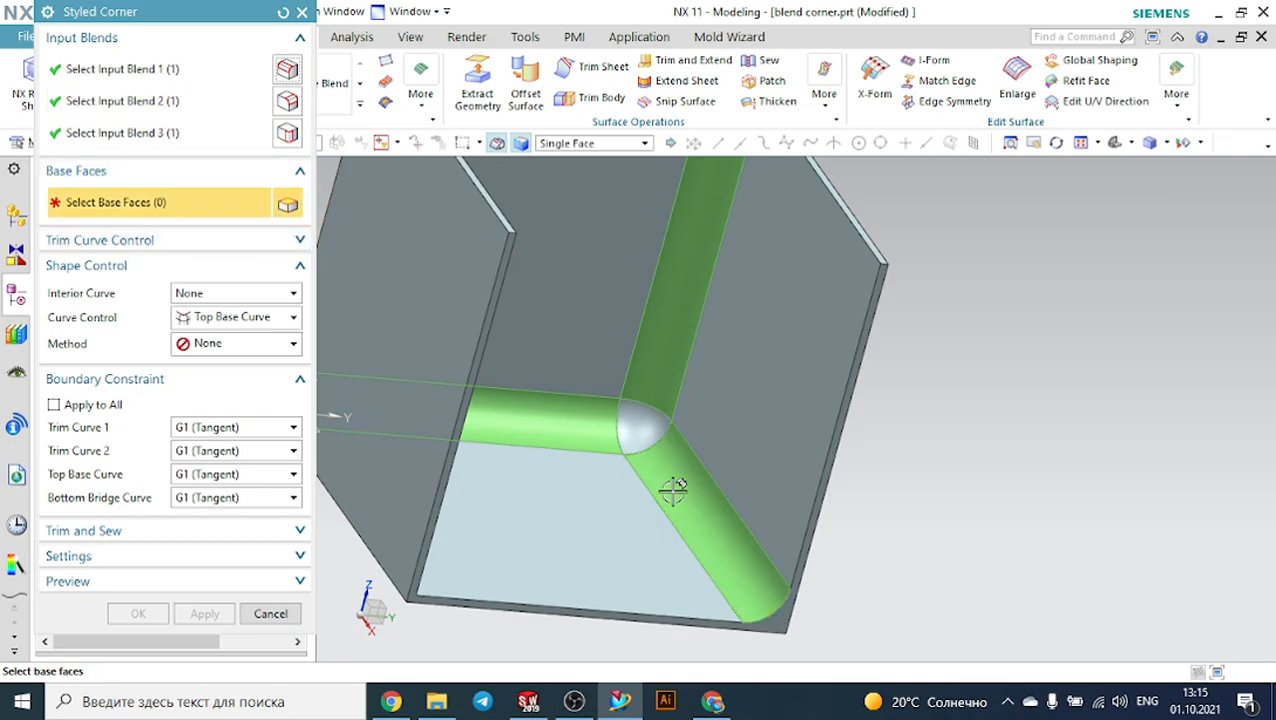
Select the shell's inner floor face as the base face of the Styled Corner.
scroll(673, 490, "up", 1)
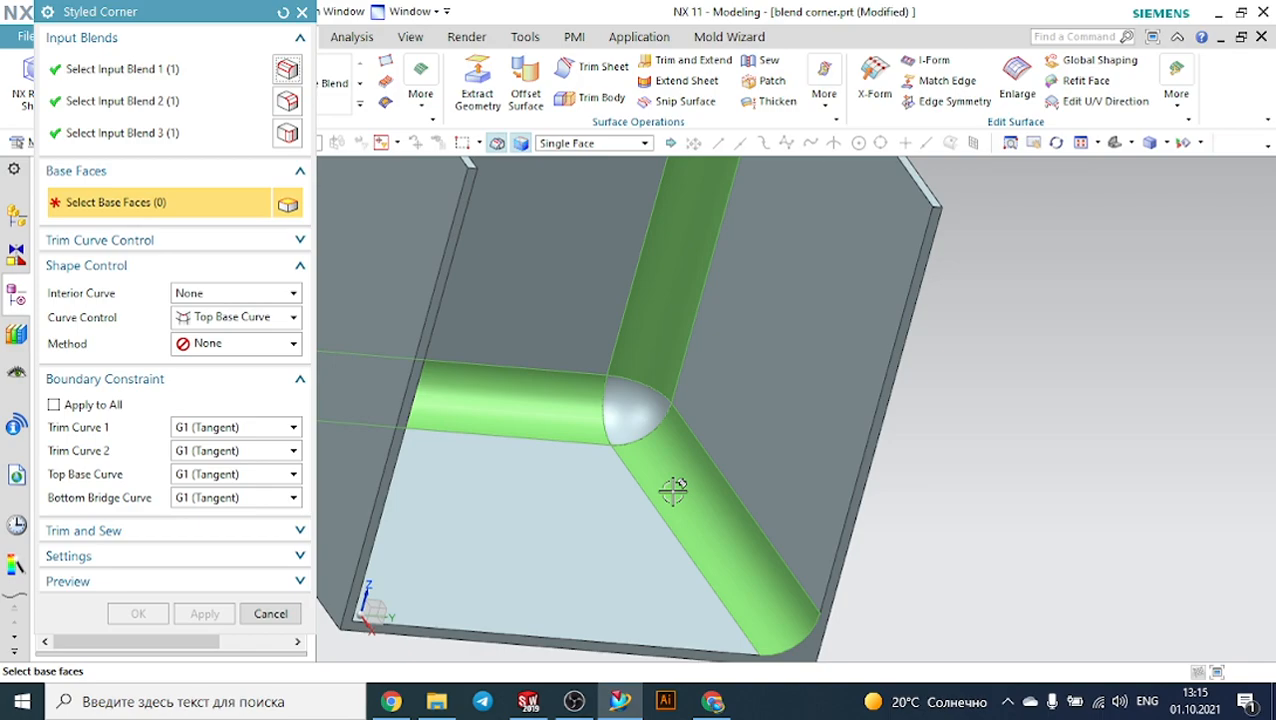
left_click(604, 495)
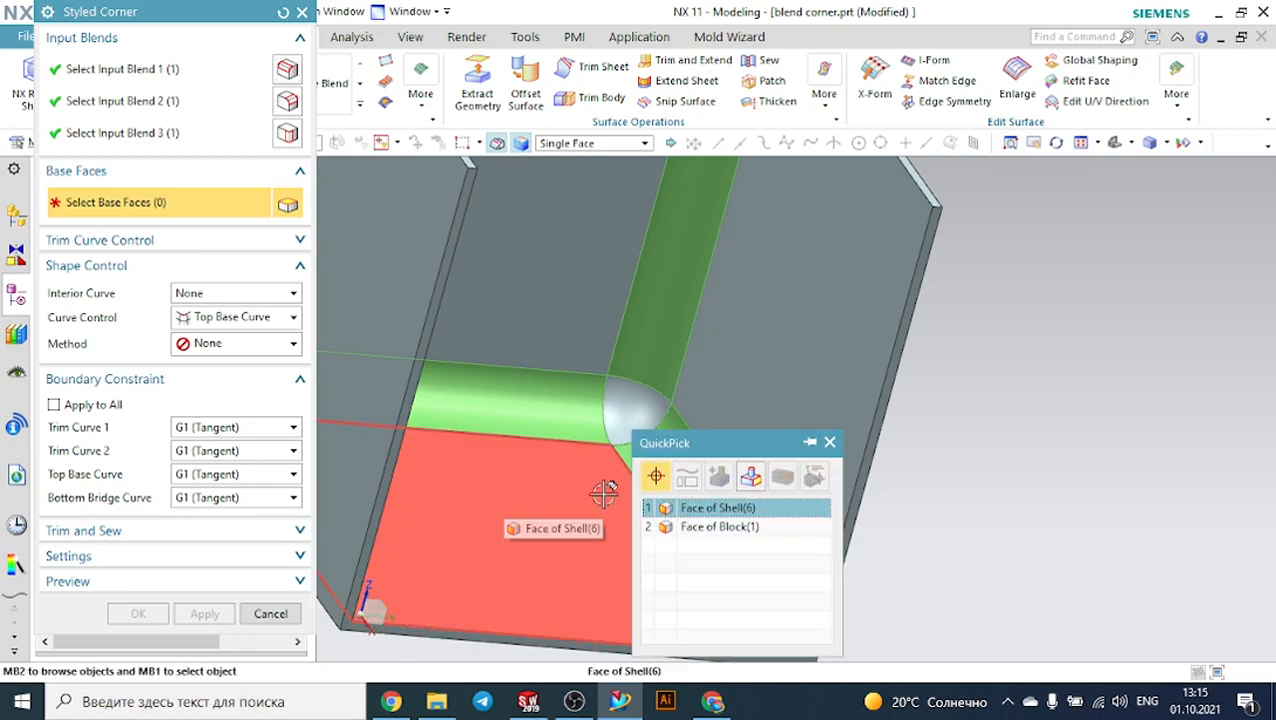
left_click(706, 506)
scroll(615, 415, "up", 3)
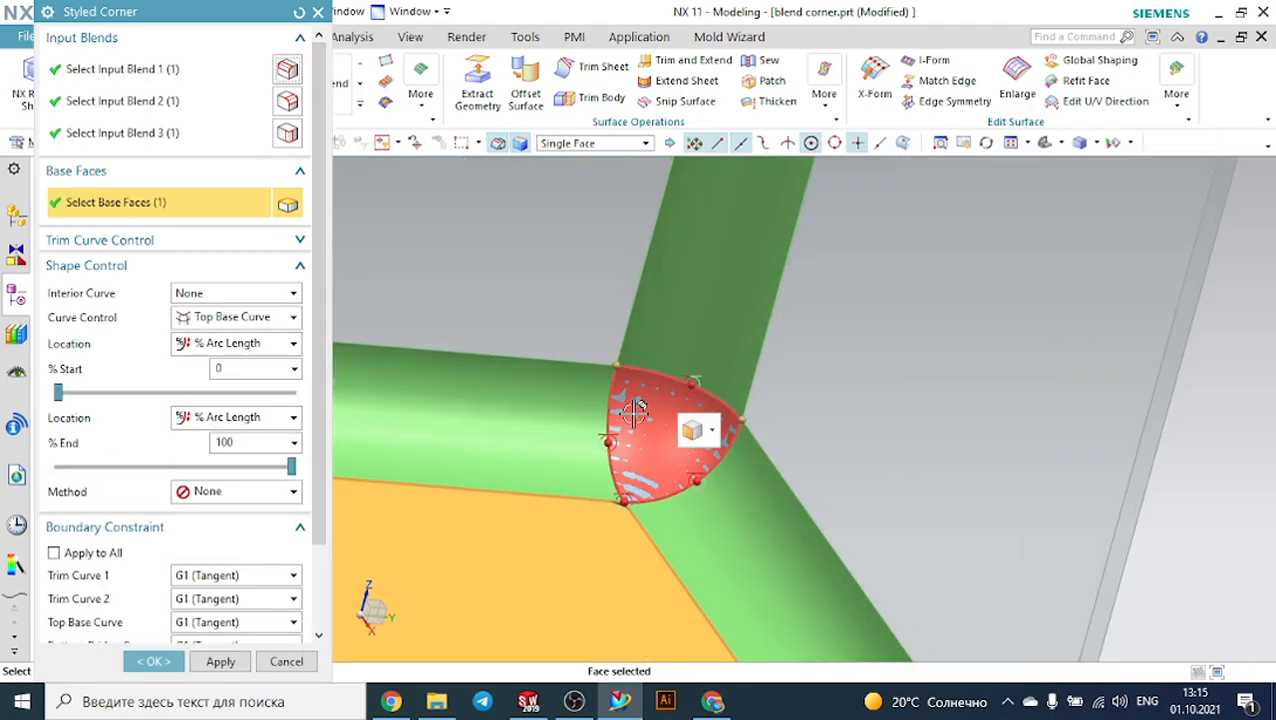
scroll(636, 540, "up", 2)
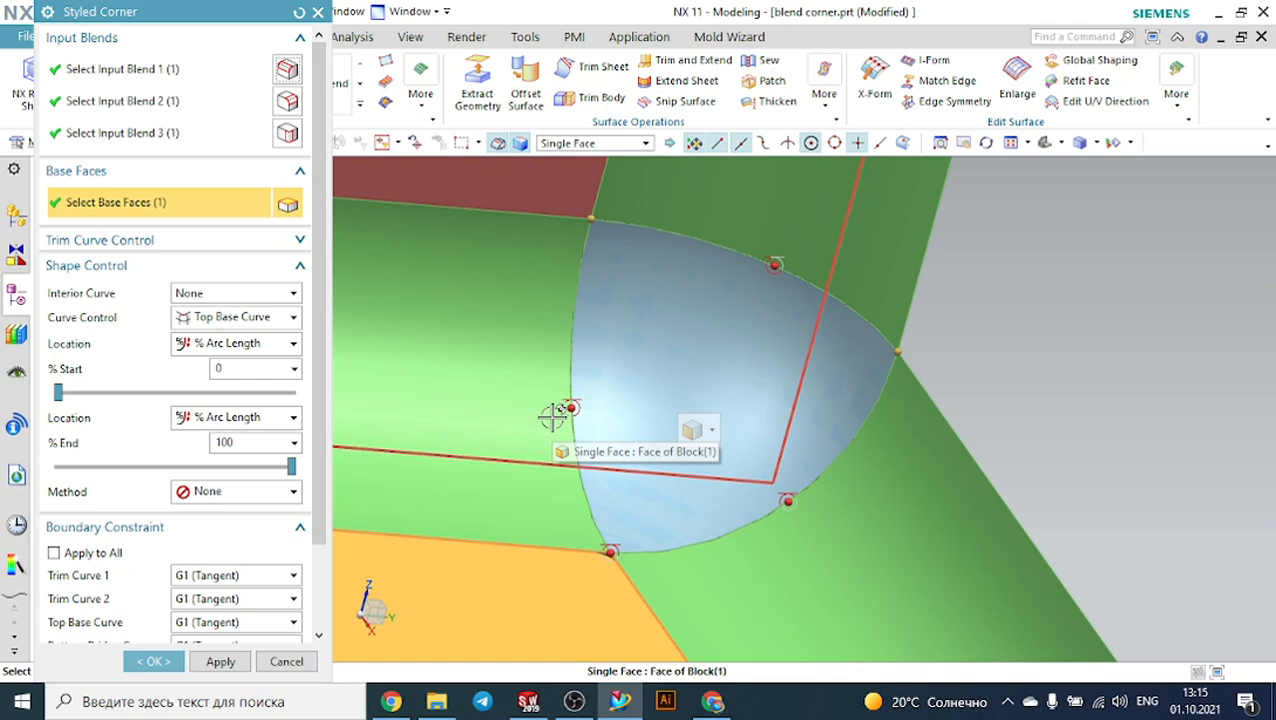
Reshape the Top Base Curve to about 17.3% start and 79.8% end arc length, extending it along the floor, and create the Styled Corner.
left_click(248, 318)
left_click(250, 337)
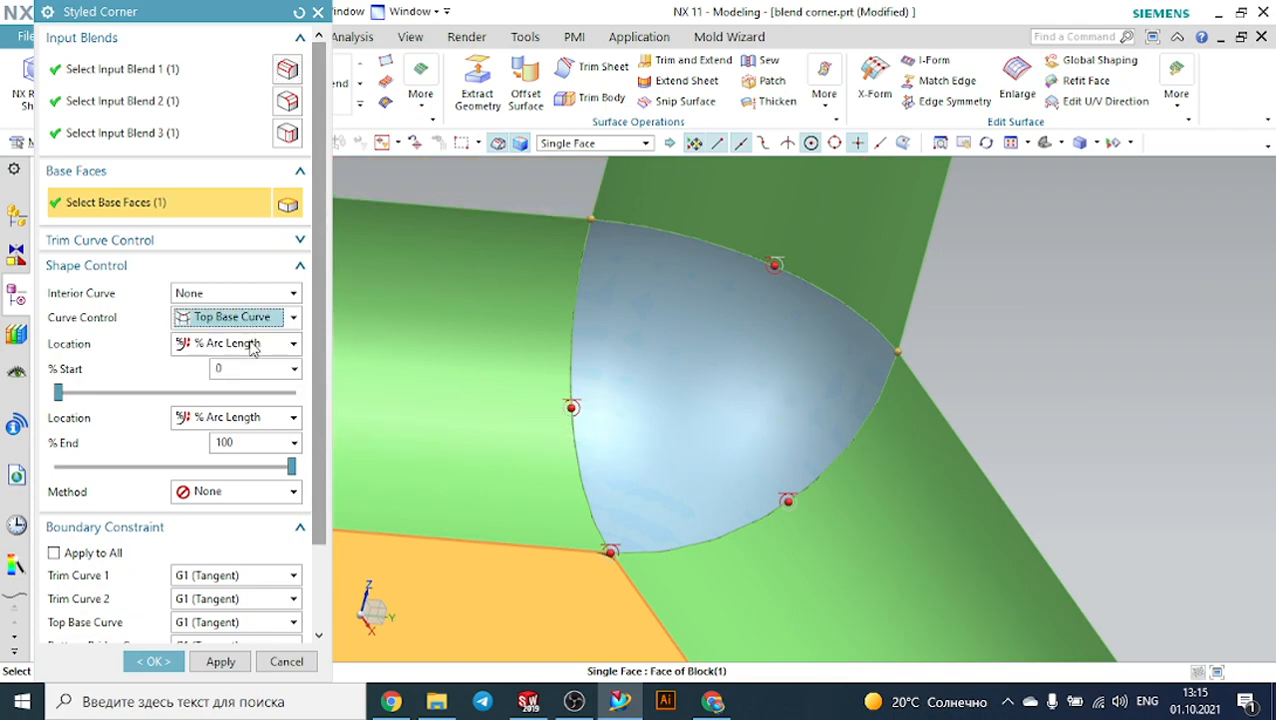
left_click_drag(607, 545, 621, 478)
scroll(621, 478, "down", 5)
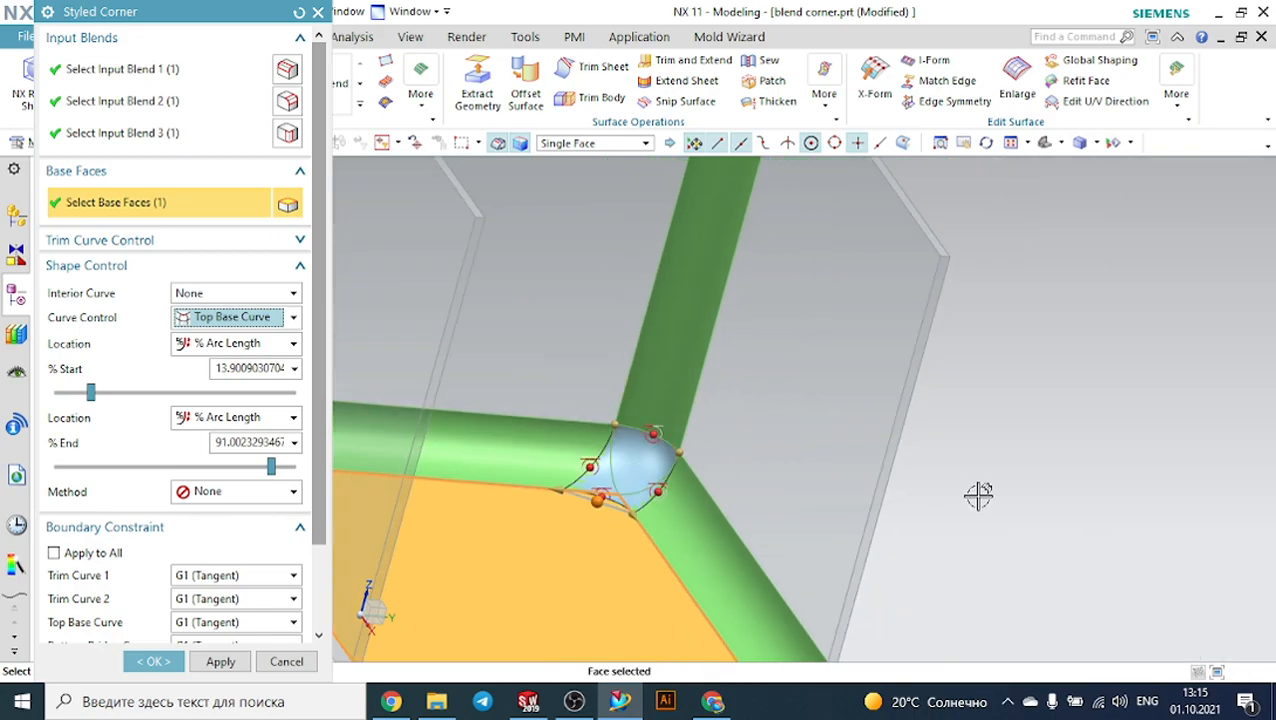
middle_click_drag(978, 495, 997, 515)
scroll(598, 441, "up", 5)
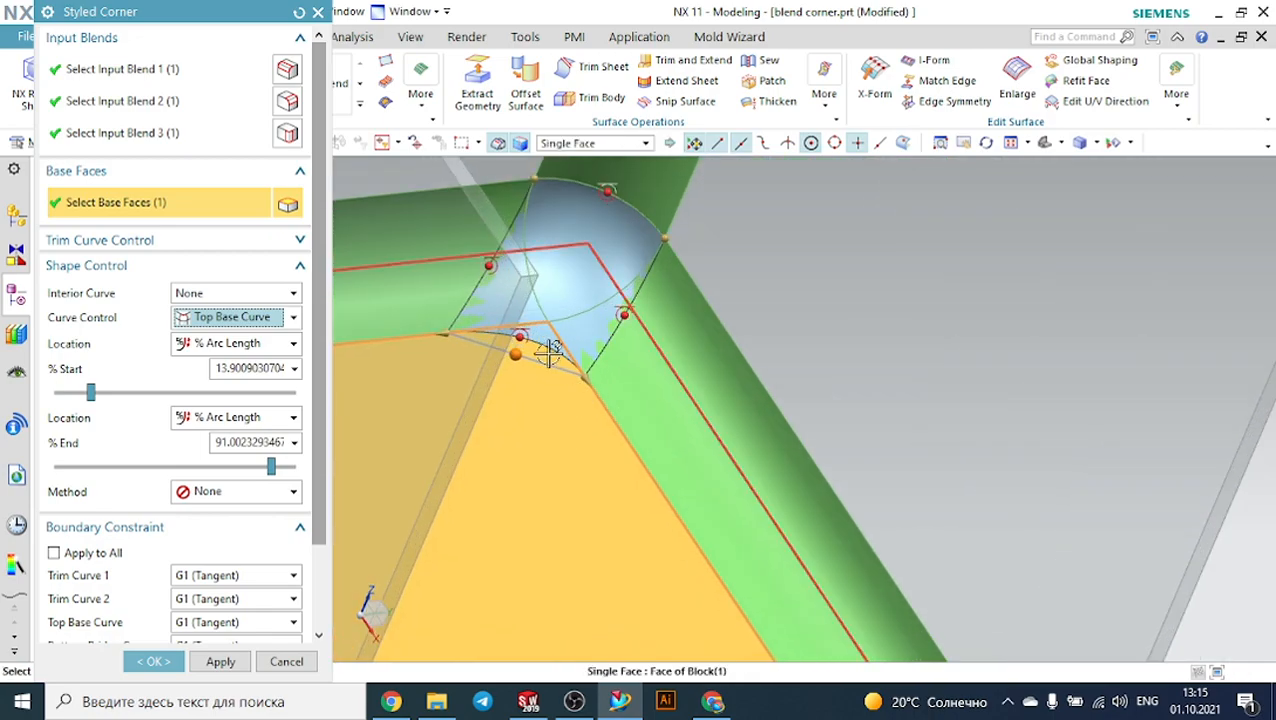
left_click_drag(513, 353, 510, 427)
scroll(628, 408, "down", 3)
scroll(647, 322, "up", 2)
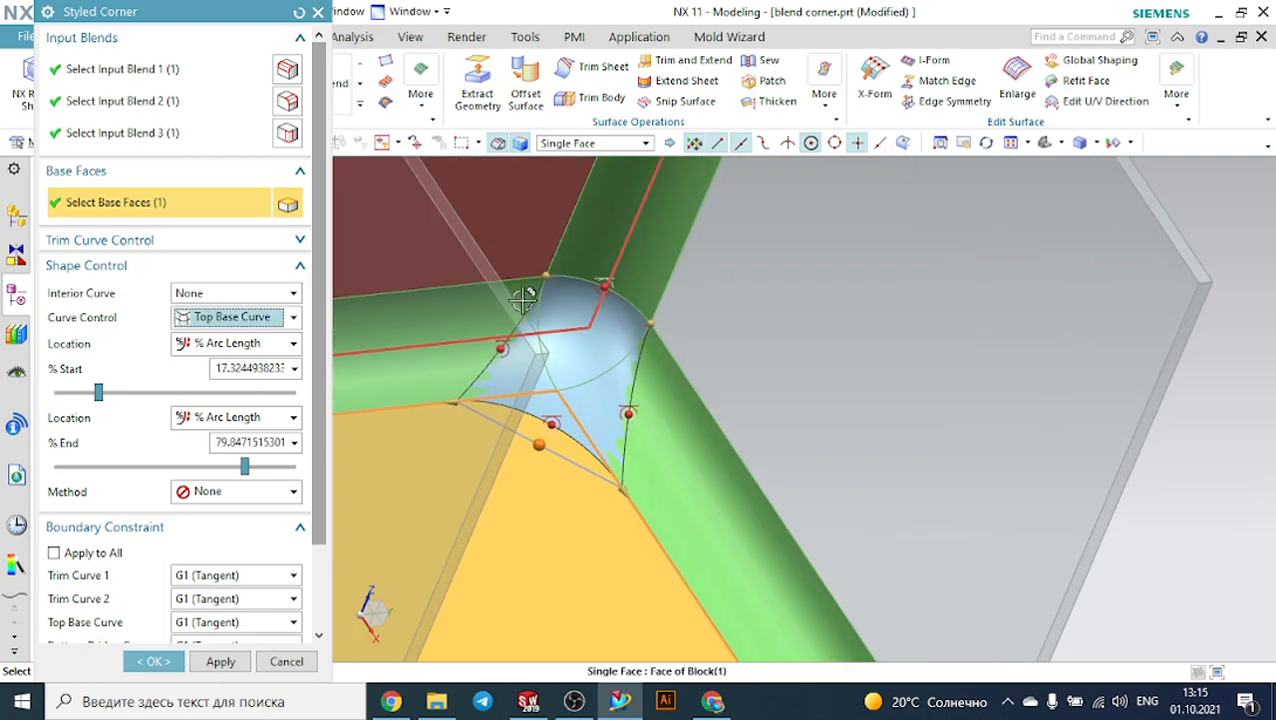
left_click(152, 662)
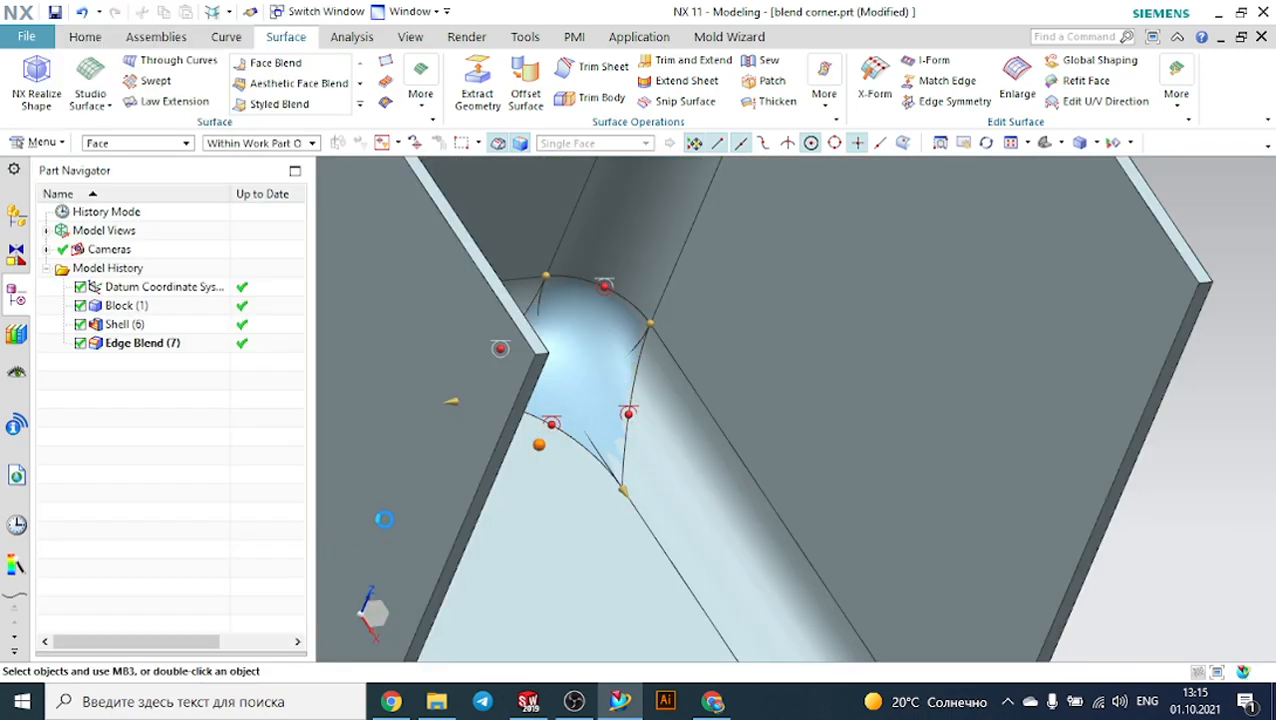
scroll(528, 455, "down", 5)
middle_click_drag(843, 445, 823, 421)
scroll(620, 491, "up", 4)
scroll(620, 491, "down", 1)
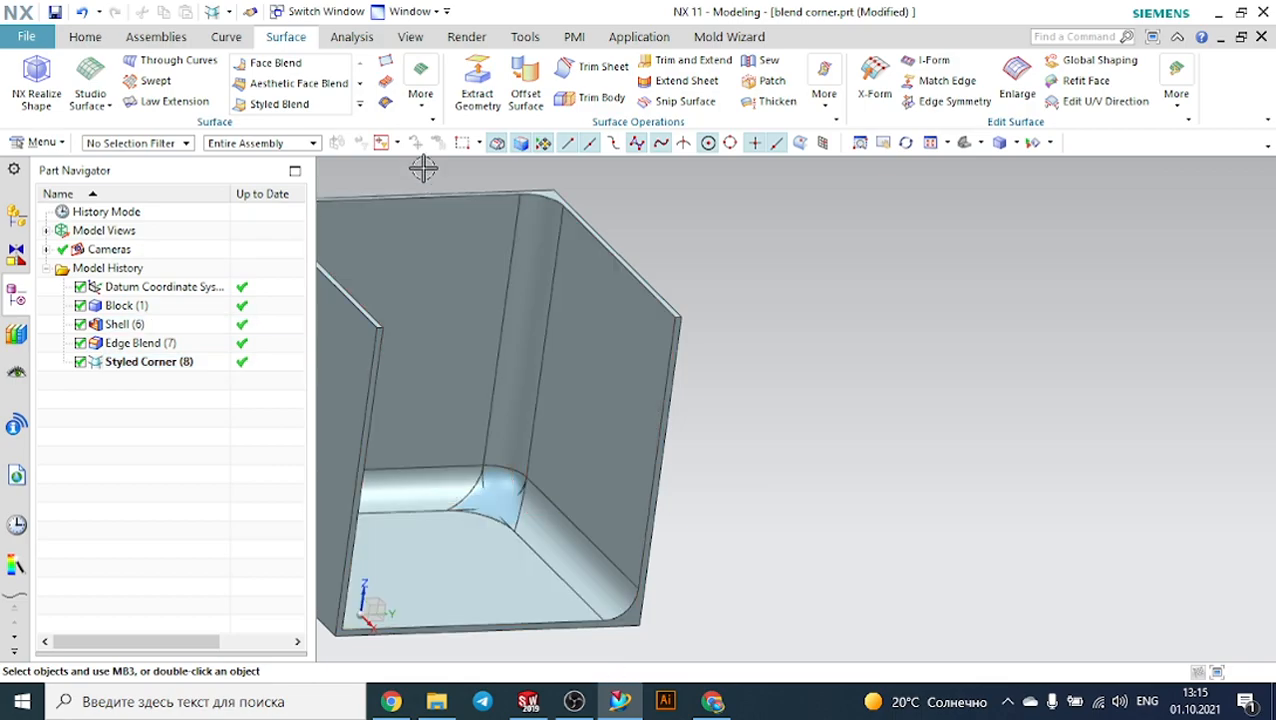
left_click(419, 95)
left_click(360, 106)
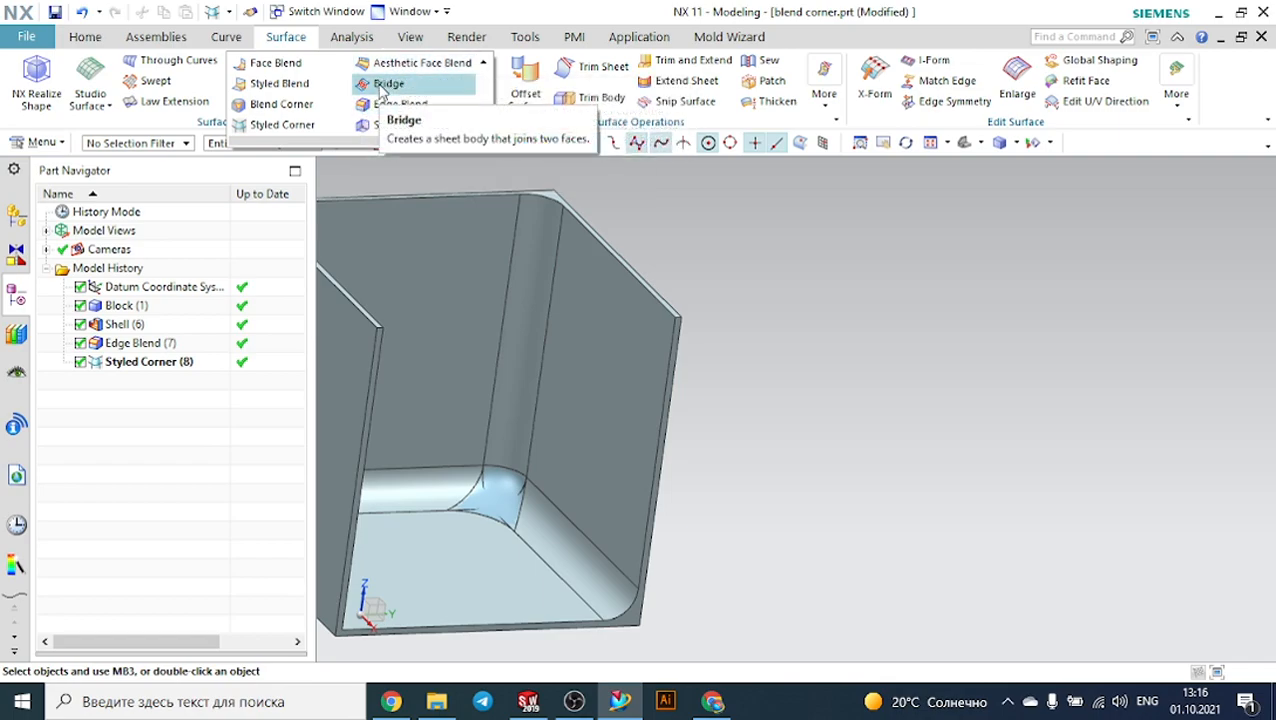
scroll(812, 192, "down", 1)
left_click(812, 192)
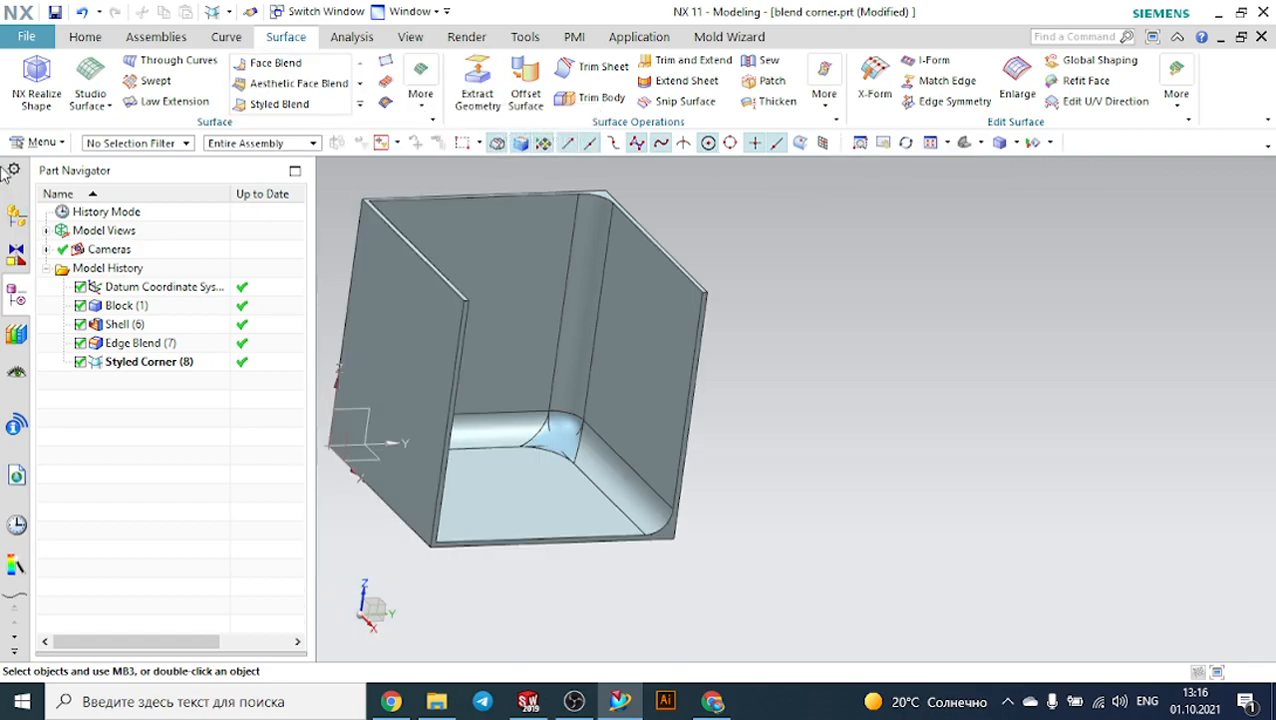
Create a new part named model2.prt from the Model template in millimetres.
left_click(35, 41)
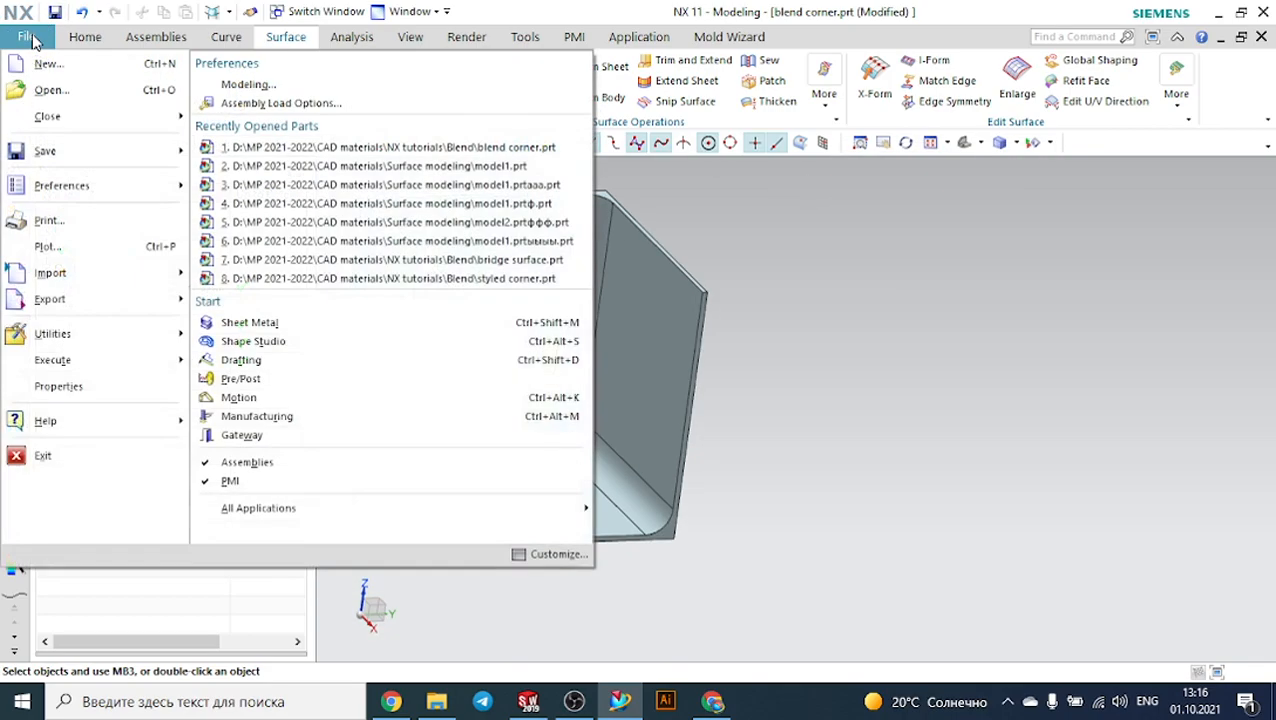
left_click(35, 62)
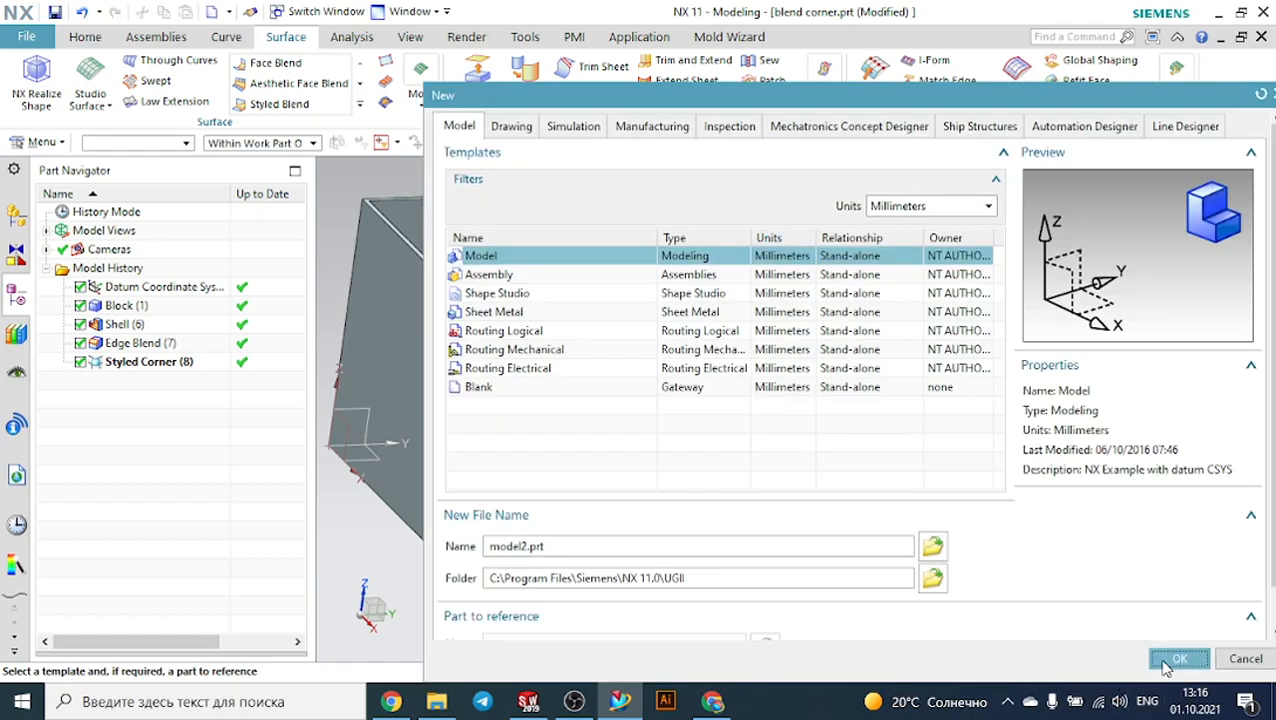
left_click(1177, 660)
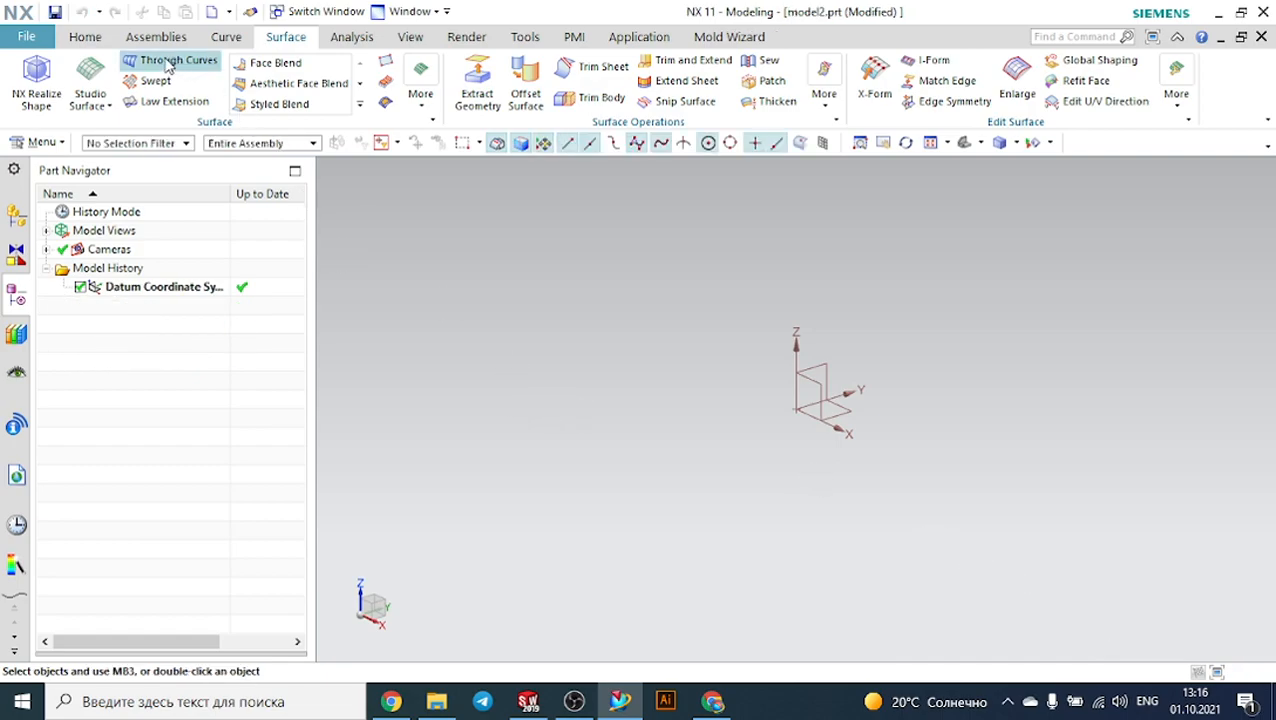
Start a sketch on the XZ plane of the datum coordinate system.
left_click(85, 38)
left_click(26, 80)
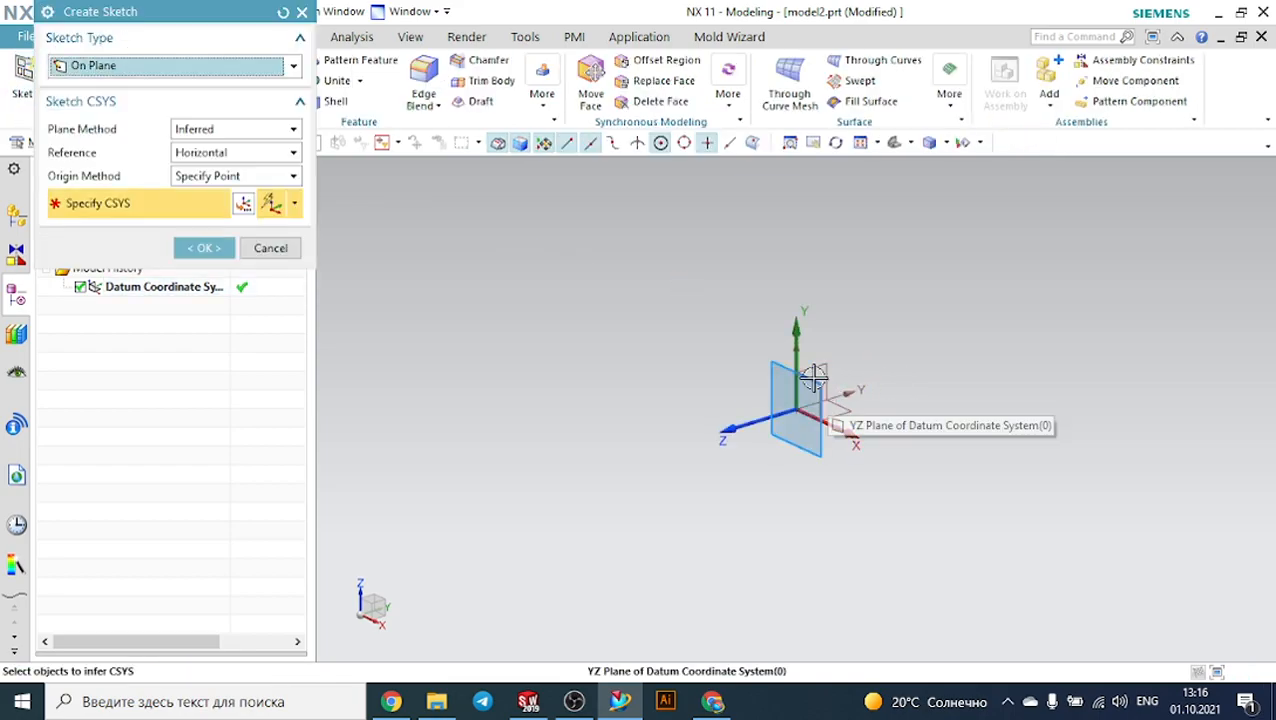
left_click(824, 393)
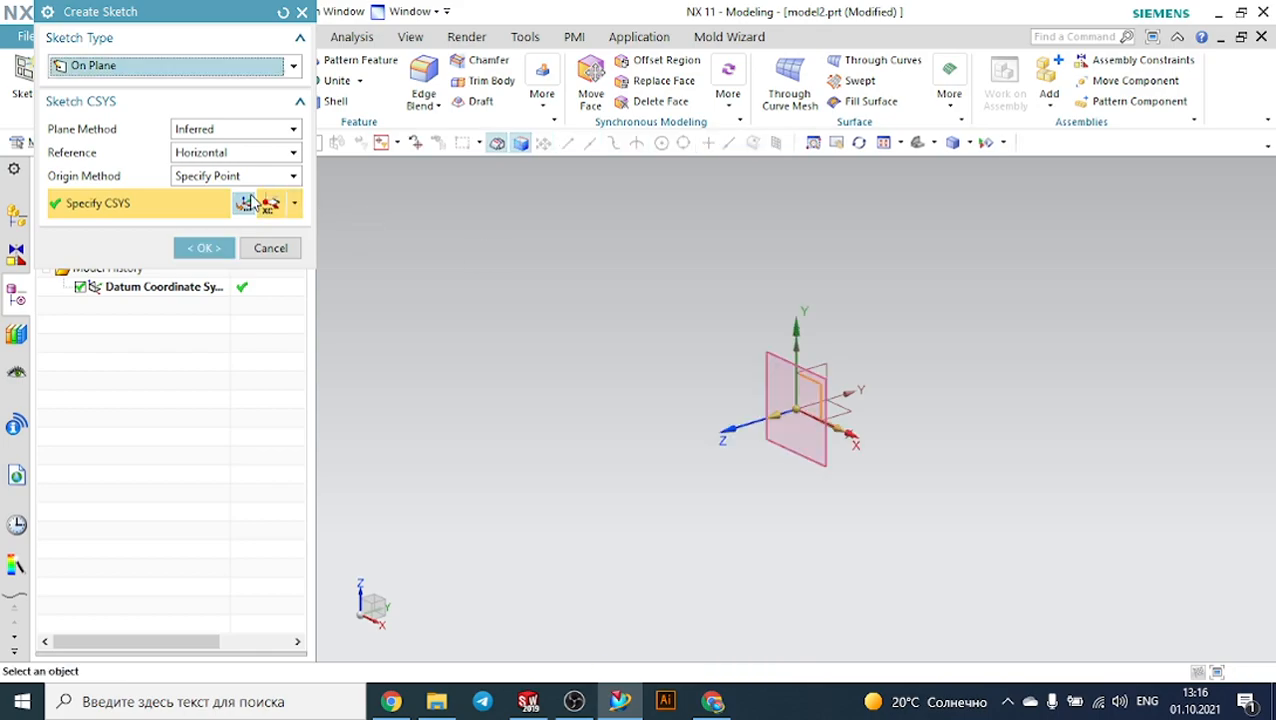
left_click(203, 248)
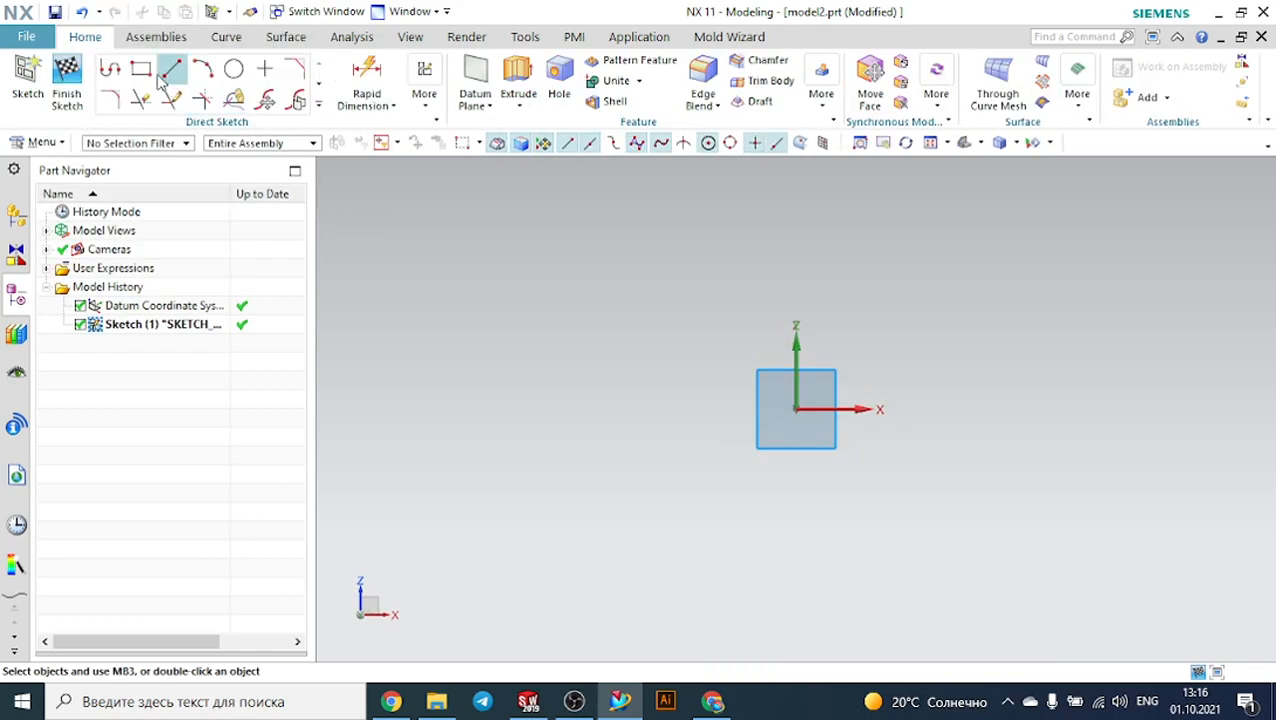
Sketch a three-point arc of about 125.8 mm radius arching over the origin, its level ends about 69.5 mm and 82.8 mm from the Z axis.
left_click(199, 63)
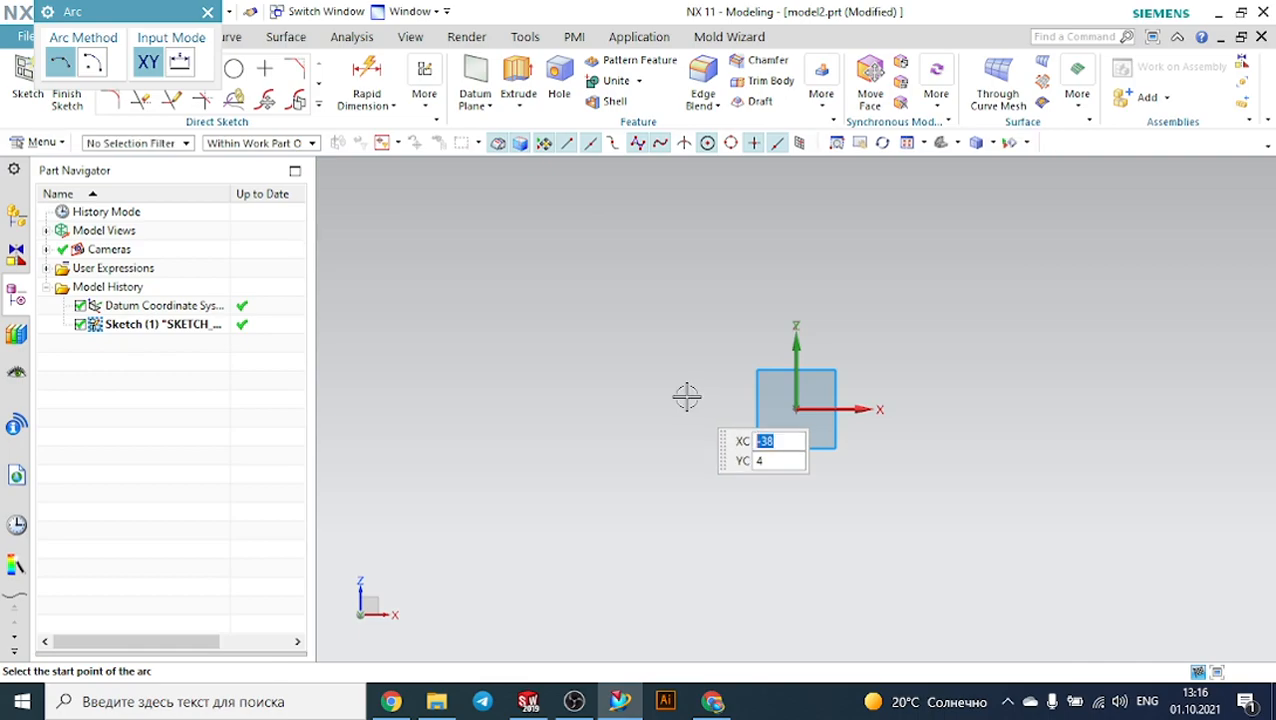
left_click(595, 429)
left_click(900, 364)
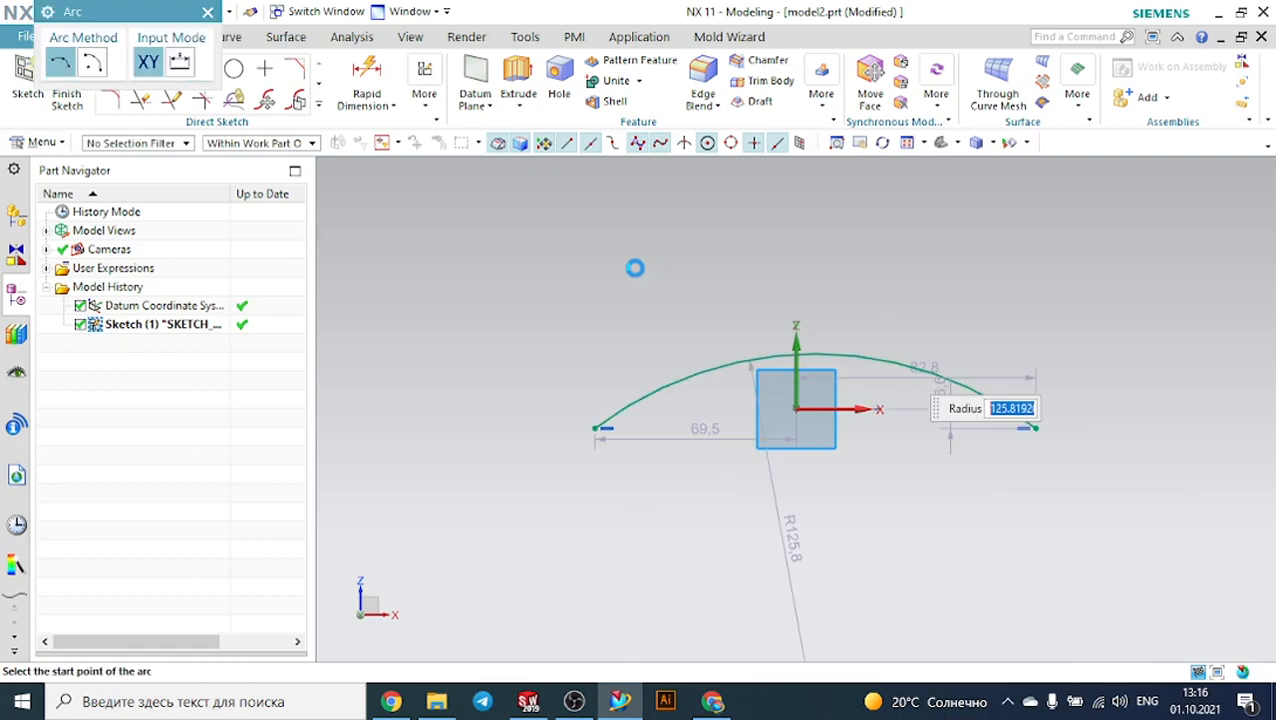
key("Escape")
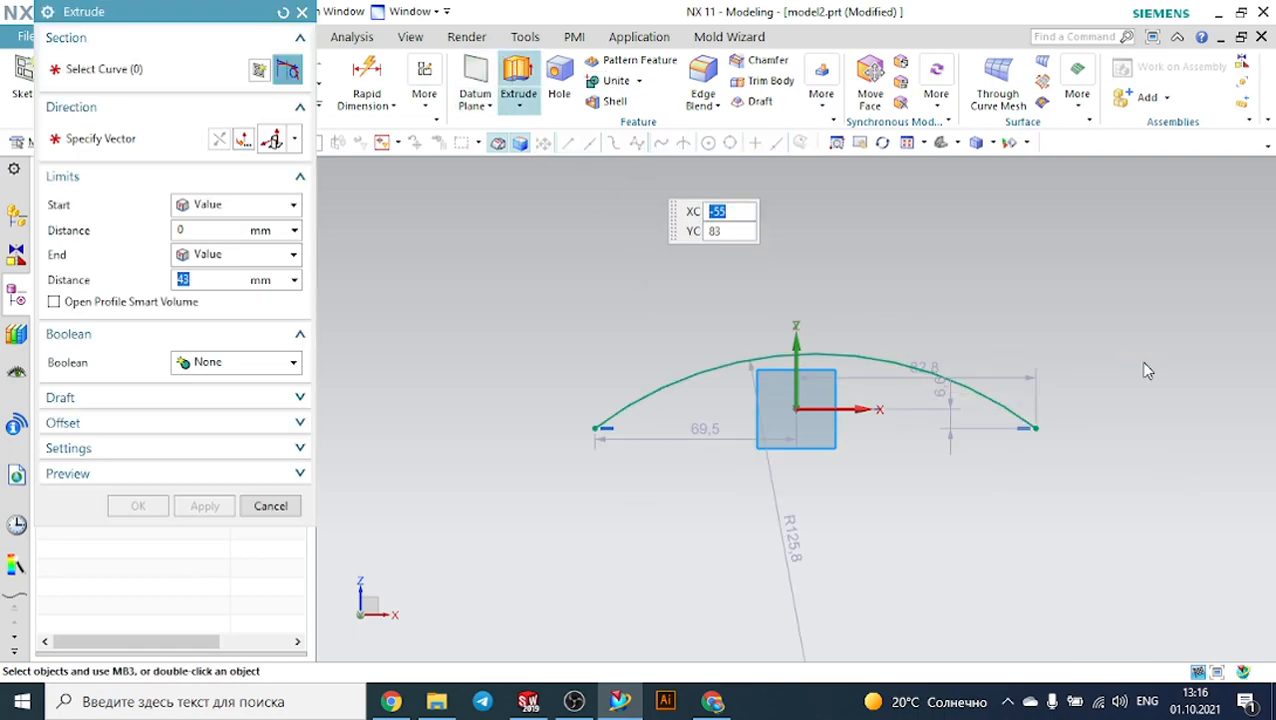
Extrude the arc from 0 to 71 mm in the negative Y direction as a curved sheet.
mouse_move(1094, 387)
middle_mouse_down()
mouse_move(1020, 424)
mouse_move(1030, 414)
middle_mouse_up()
left_click_drag(731, 432, 656, 460)
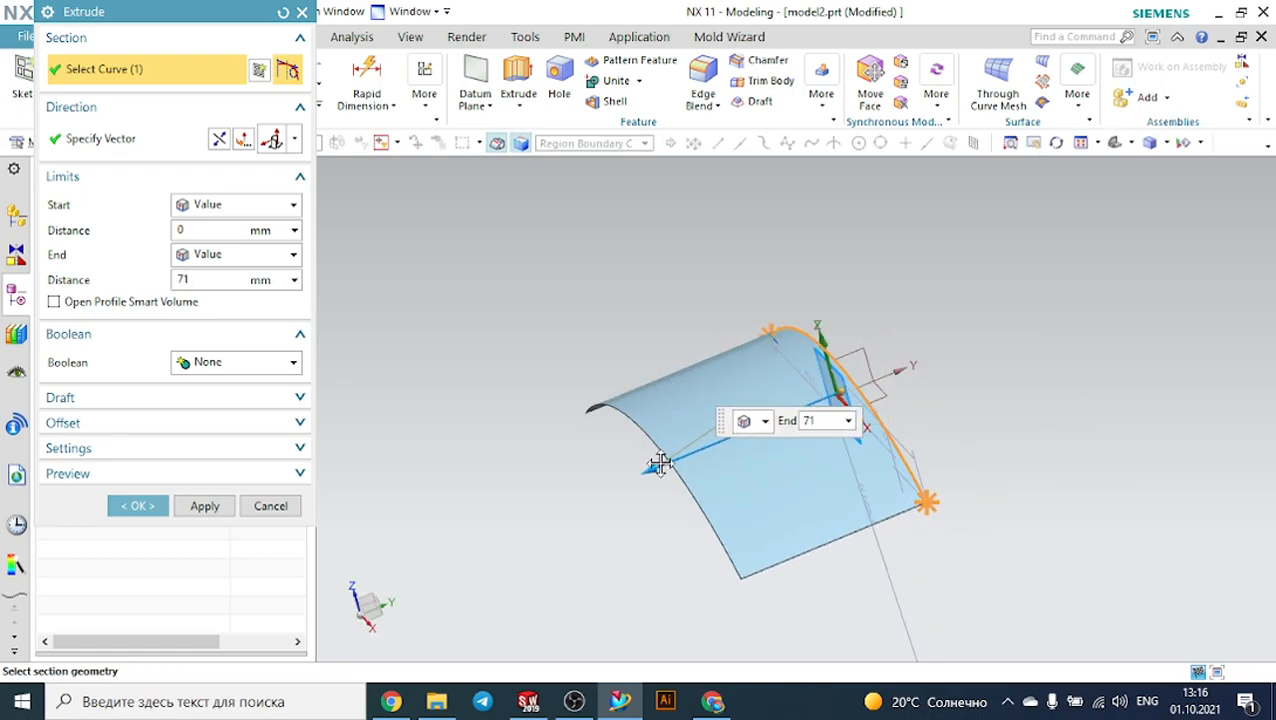
left_click(158, 508)
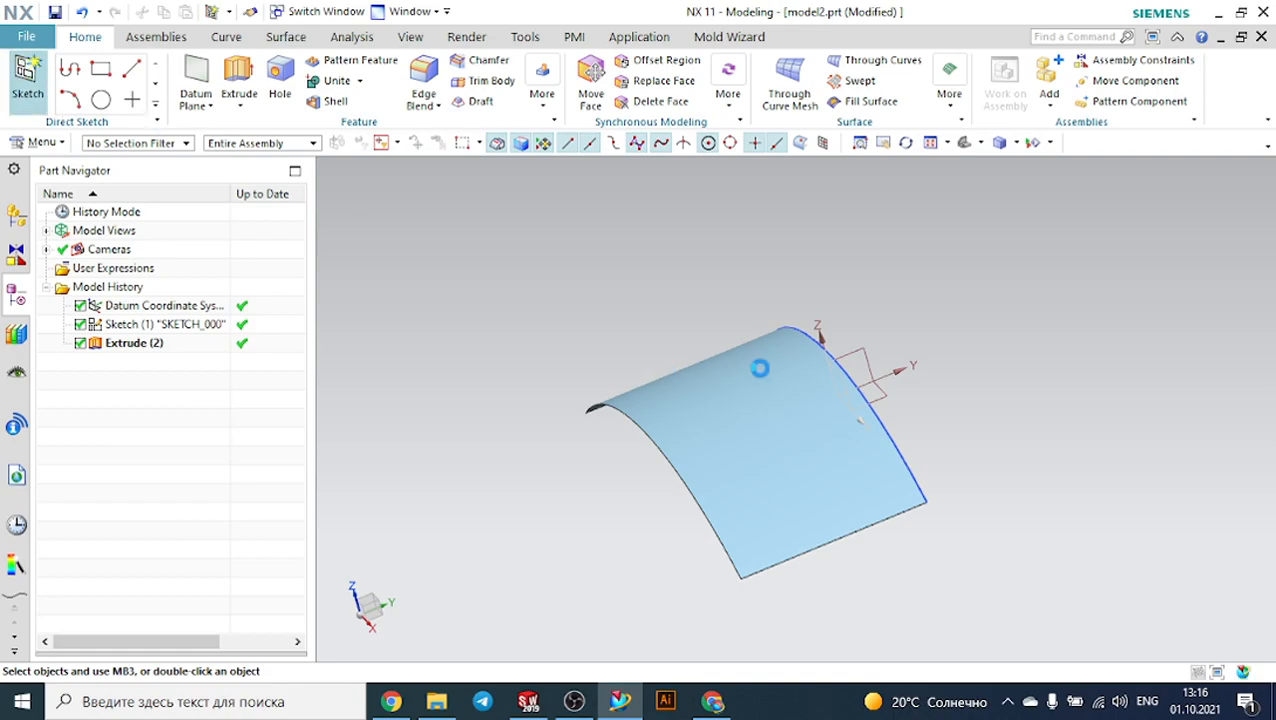
left_click(302, 13)
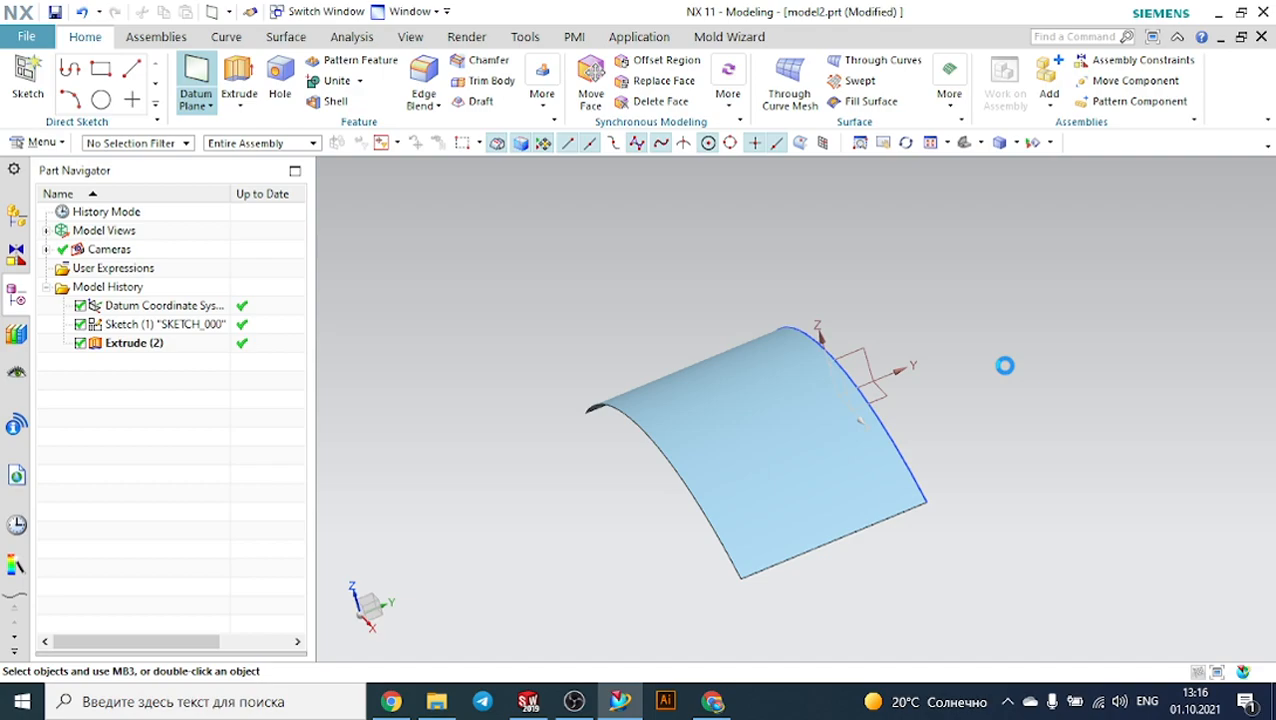